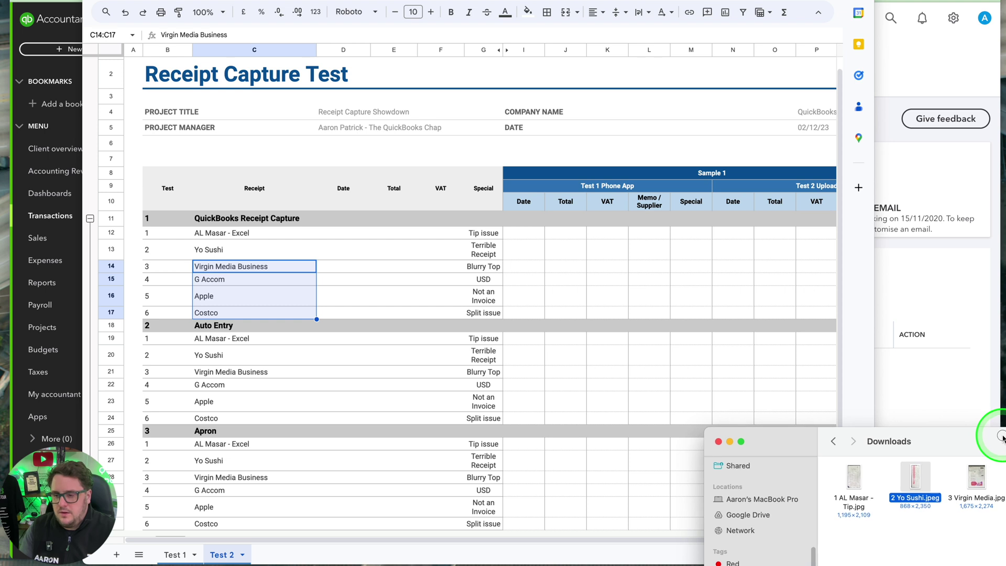
Step: Preview the receipt image "1 AL Masar - Tip.jpg" from Downloads and examine its date, gratuity and total due
{"action": "left_click", "coordinate": [822, 495]}
{"action": "key", "text": "space"}
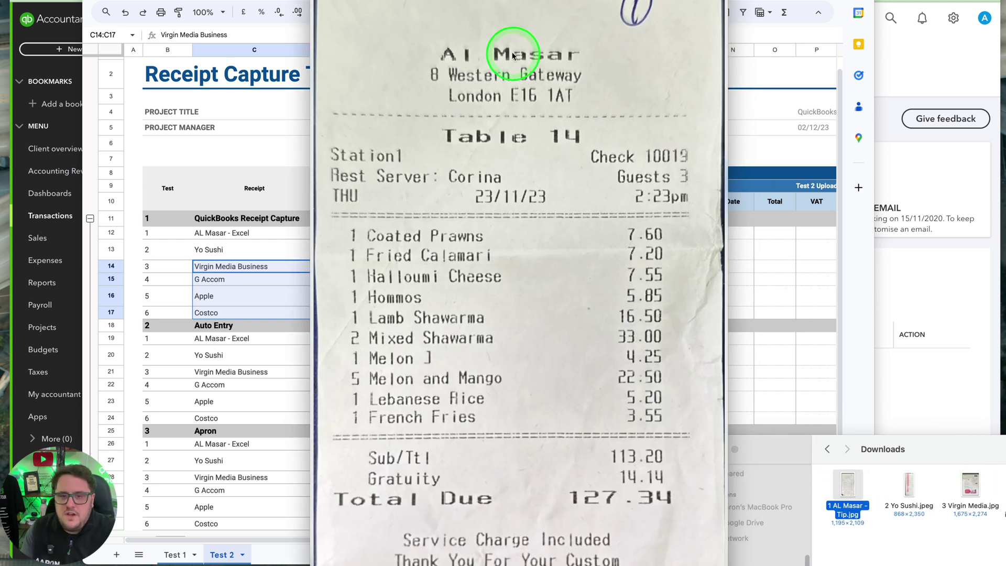
{"action": "left_click_drag", "start_coordinate": [629, 365], "coordinate": [617, 331]}
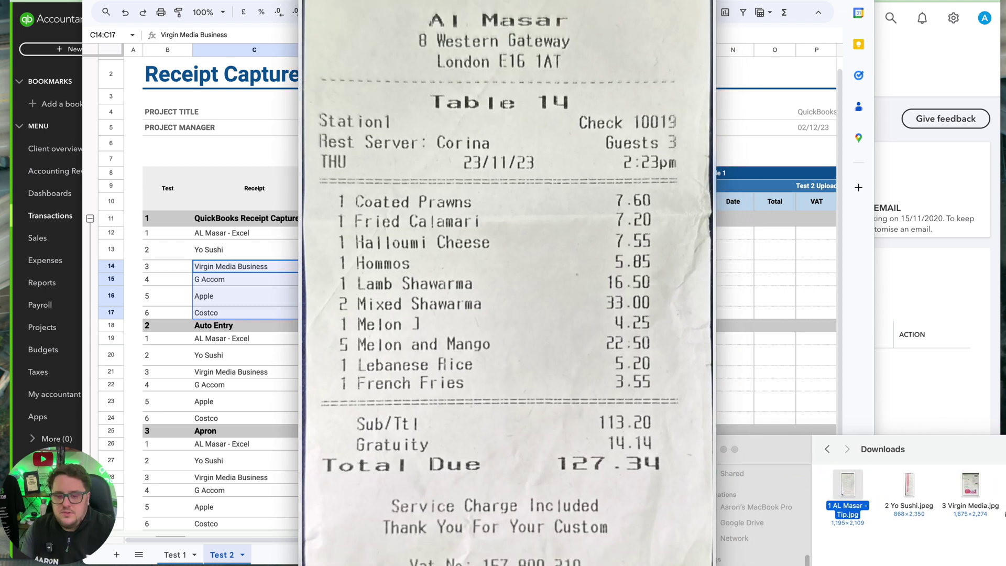
{"action": "left_click_drag", "start_coordinate": [503, 72], "coordinate": [525, 206]}
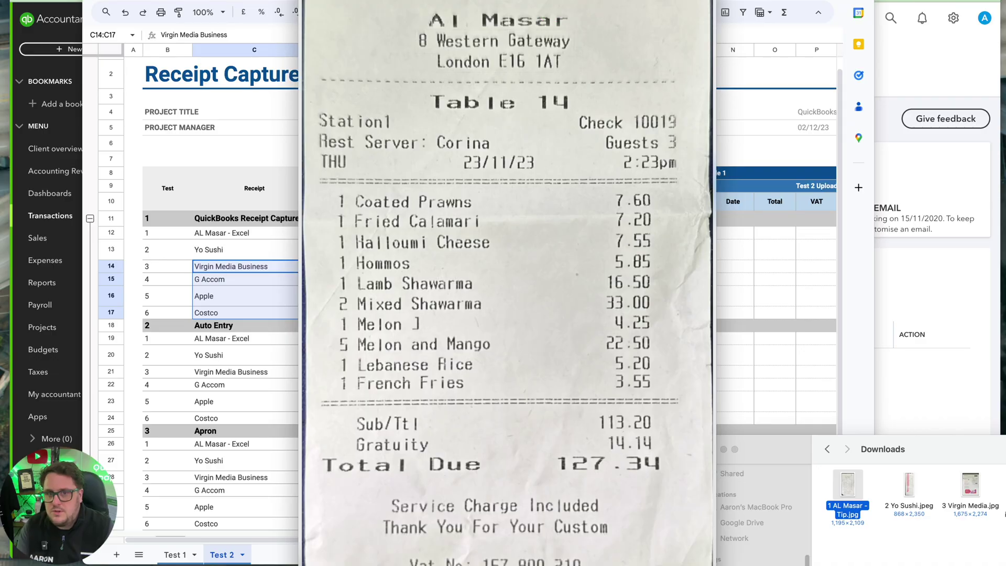
{"action": "key", "text": "space"}
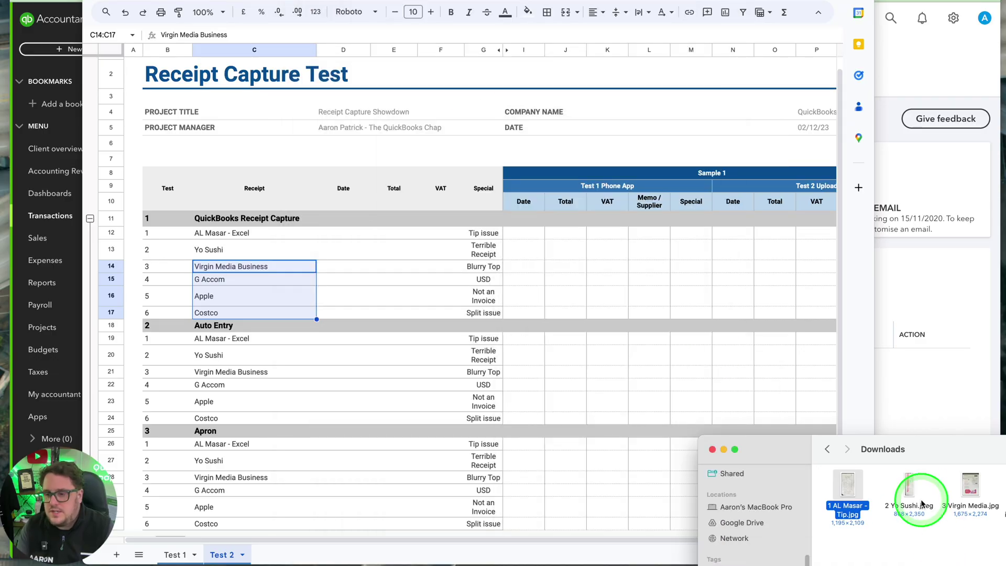
Step: Preview the "2 Yo Sushi.jpeg" and "3 Virgin Media.jpg" receipt images to examine their legibility, totals and VAT
{"action": "key", "text": "space"}
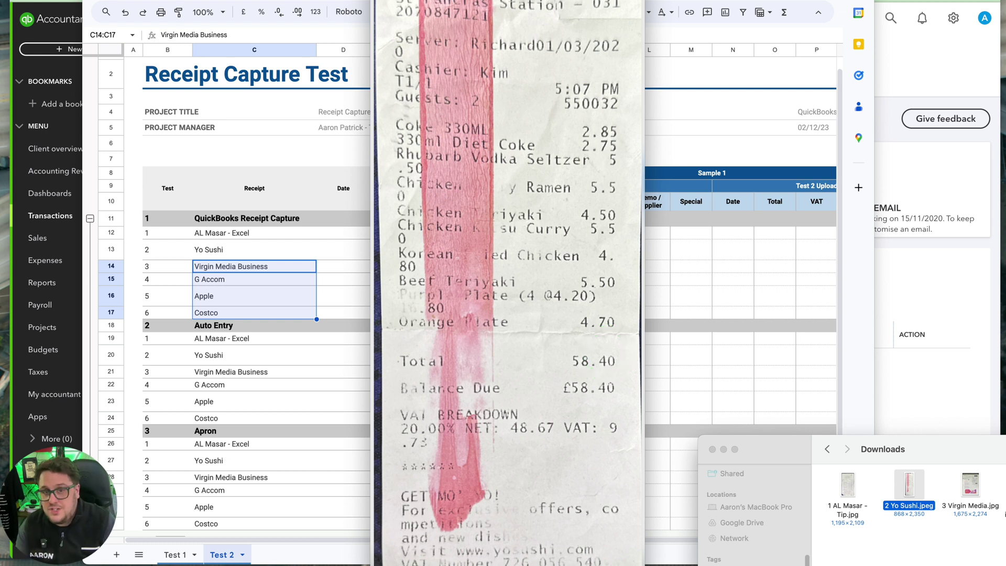
{"action": "left_click", "coordinate": [970, 487]}
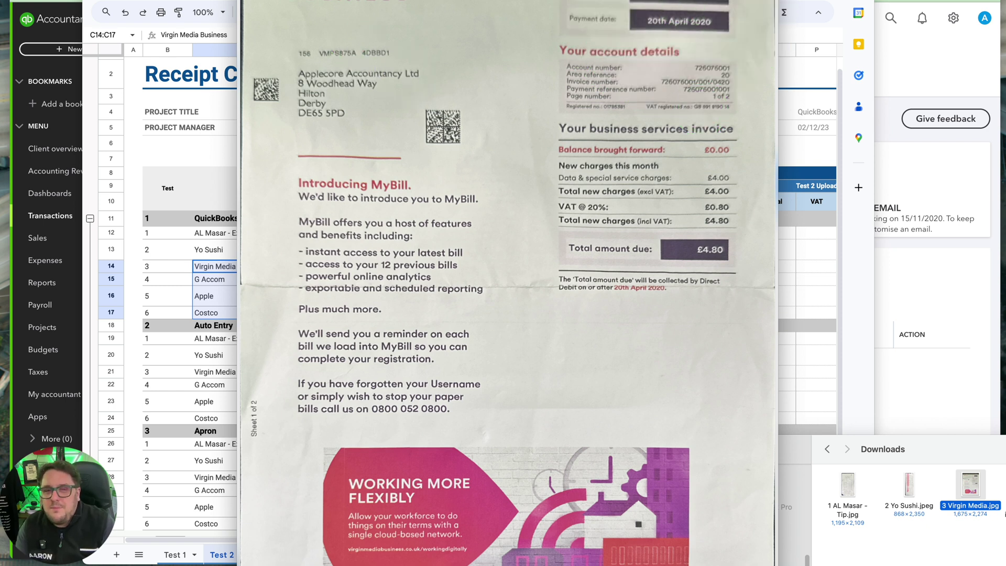
{"action": "key", "text": "space"}
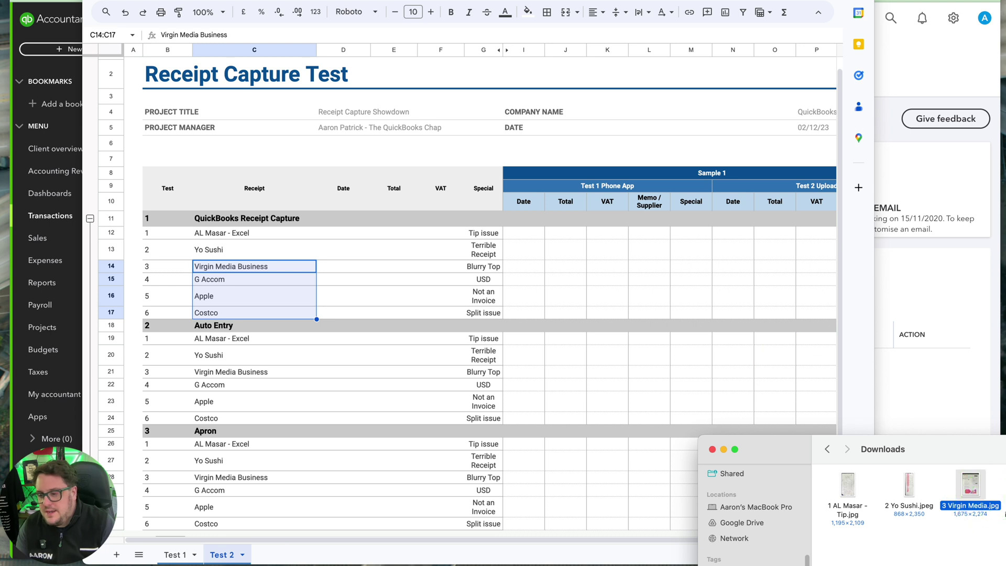
Step: Preview the G-Accon invoice that follows the Virgin Media file and examine its USD amount
{"action": "key", "text": "Right"}
{"action": "key", "text": "space"}
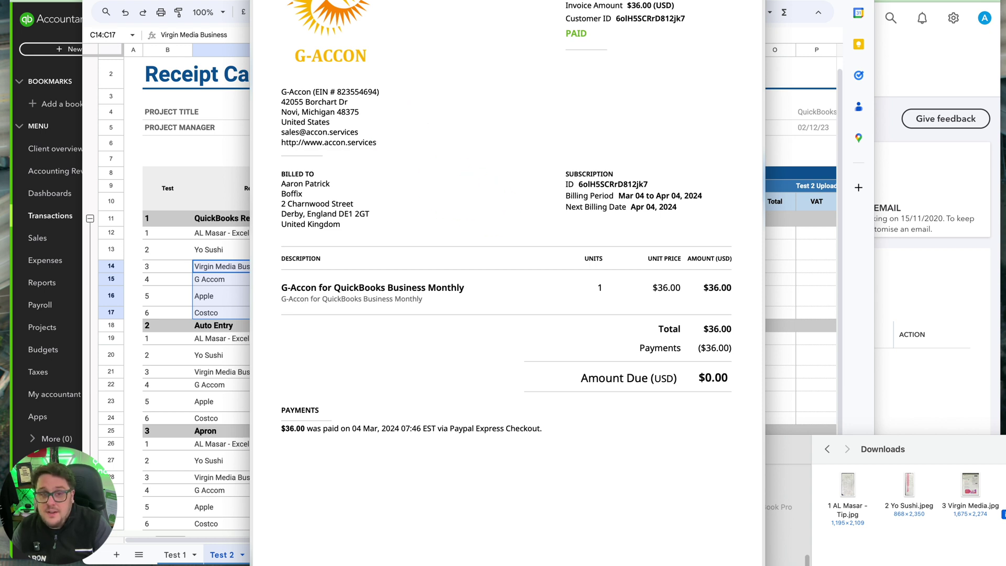
{"action": "left_click", "coordinate": [262, 0]}
Step: Preview the Apple order confirmation down to its order total, and the Costco receipt with its VAT split
{"action": "key", "text": "space"}
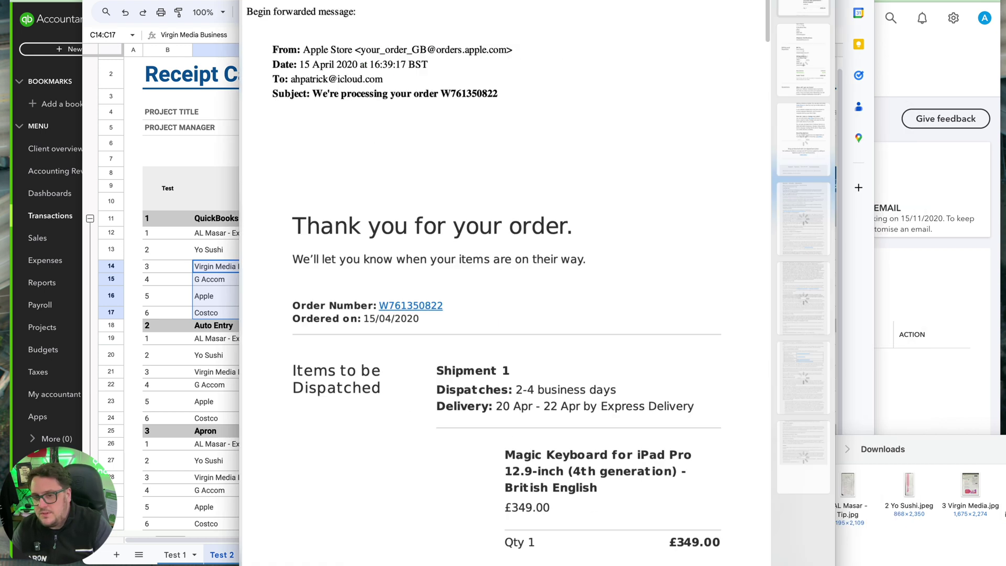
{"action": "scroll", "coordinate": [552, 321], "scroll_direction": "down", "scroll_amount": 10}
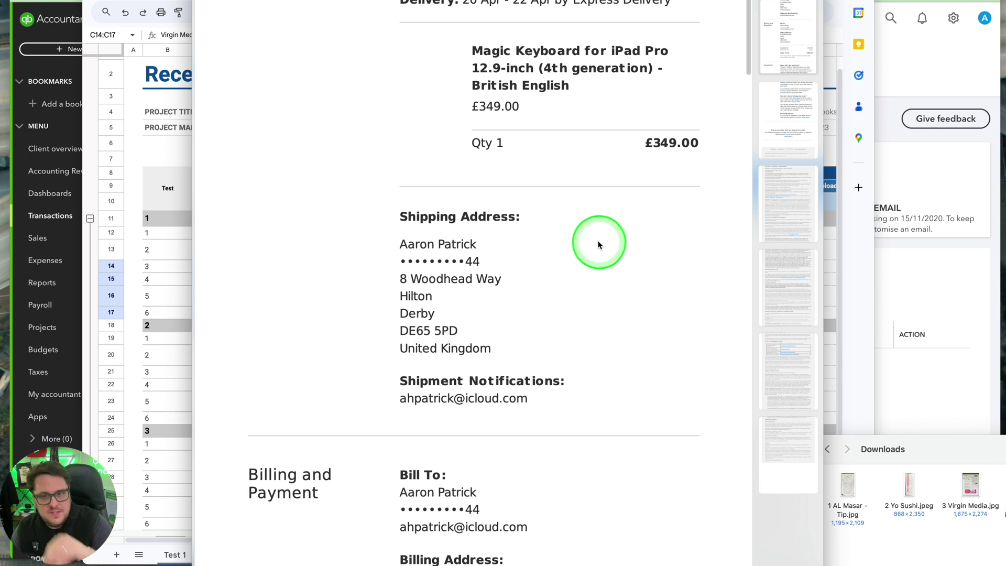
{"action": "scroll", "coordinate": [595, 237], "scroll_direction": "down", "scroll_amount": 10}
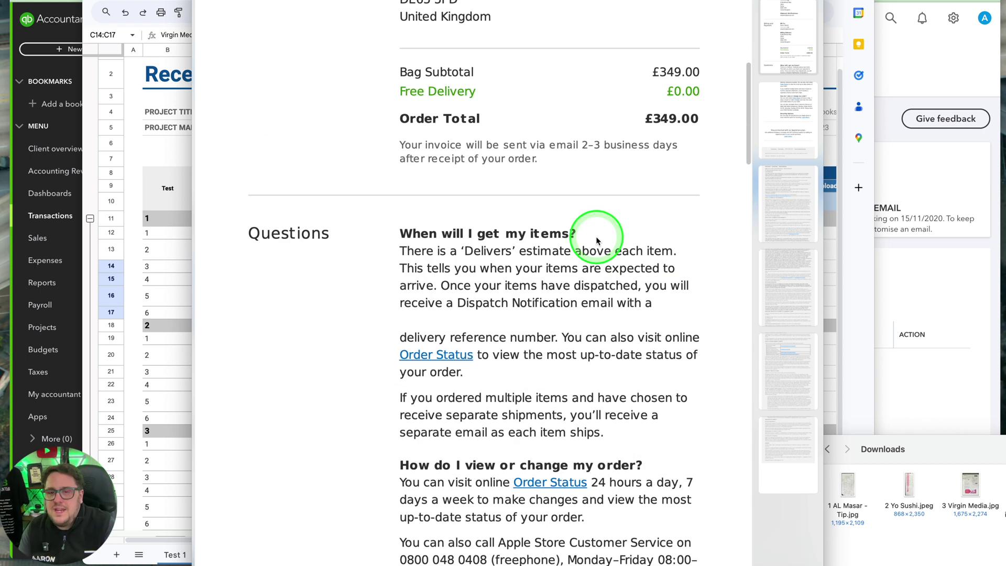
{"action": "scroll", "coordinate": [596, 237], "scroll_direction": "up", "scroll_amount": 1}
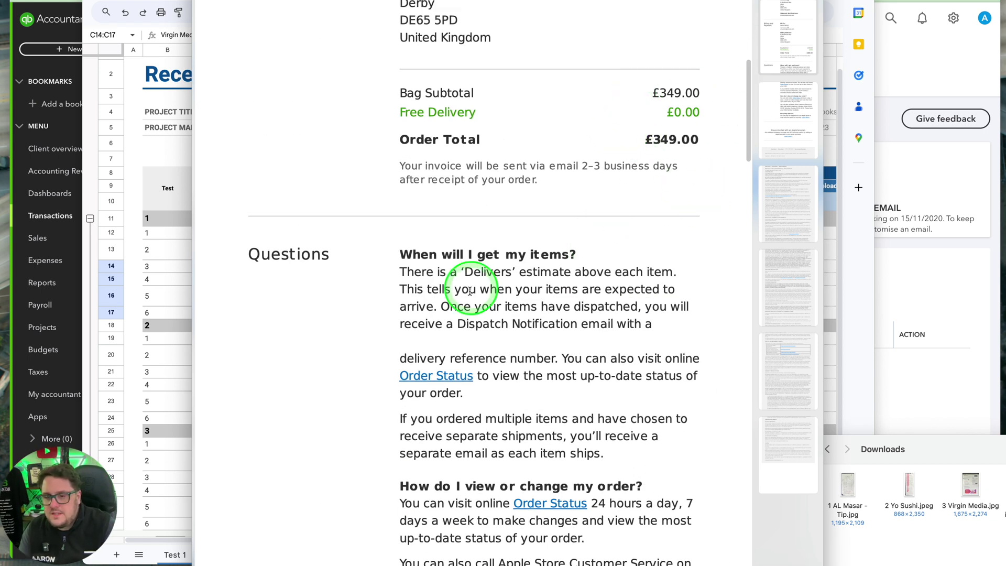
{"action": "scroll", "coordinate": [530, 242], "scroll_direction": "down", "scroll_amount": 5}
{"action": "scroll", "coordinate": [467, 299], "scroll_direction": "up", "scroll_amount": 10}
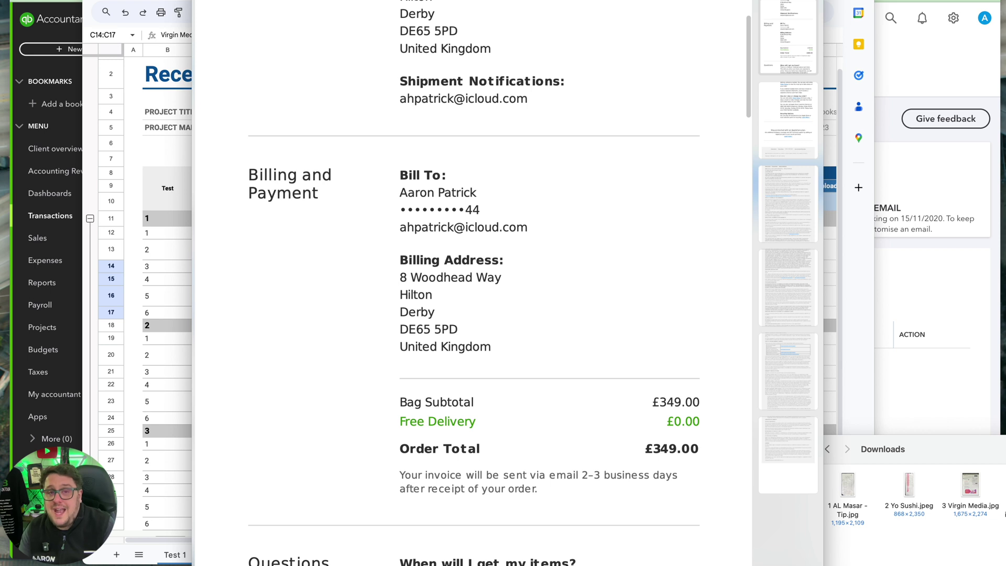
{"action": "key", "text": "space"}
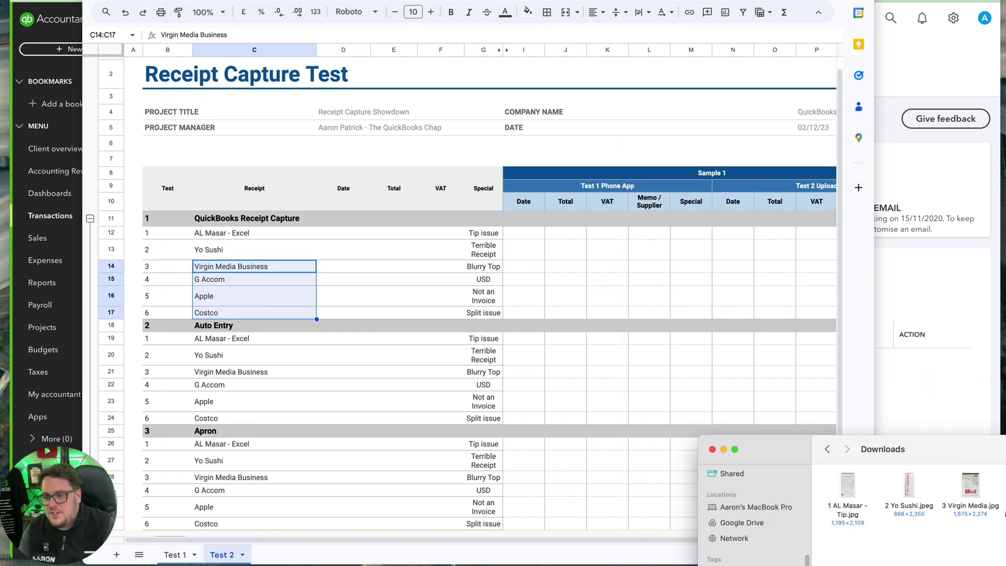
{"action": "key", "text": "space"}
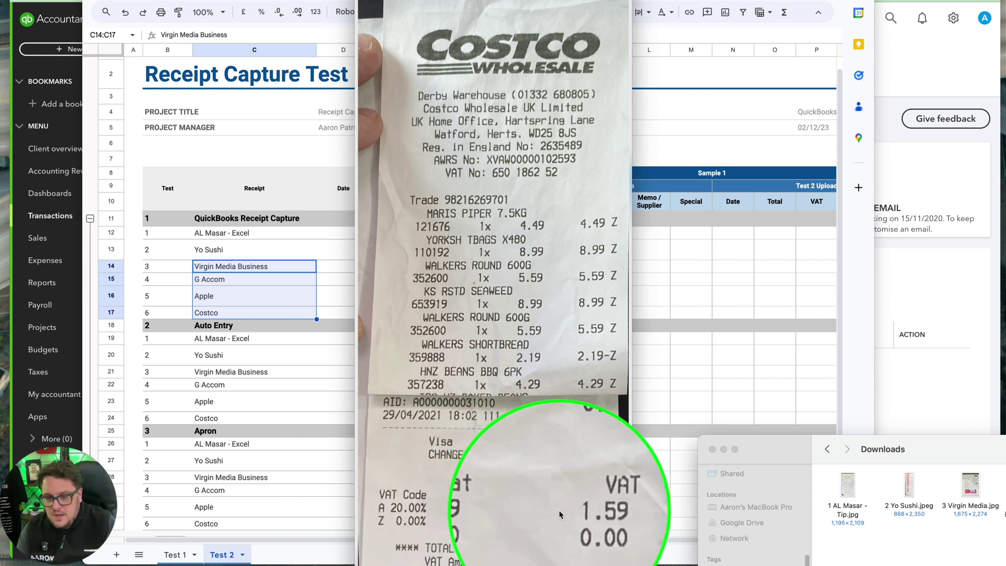
{"action": "key", "text": "Escape"}
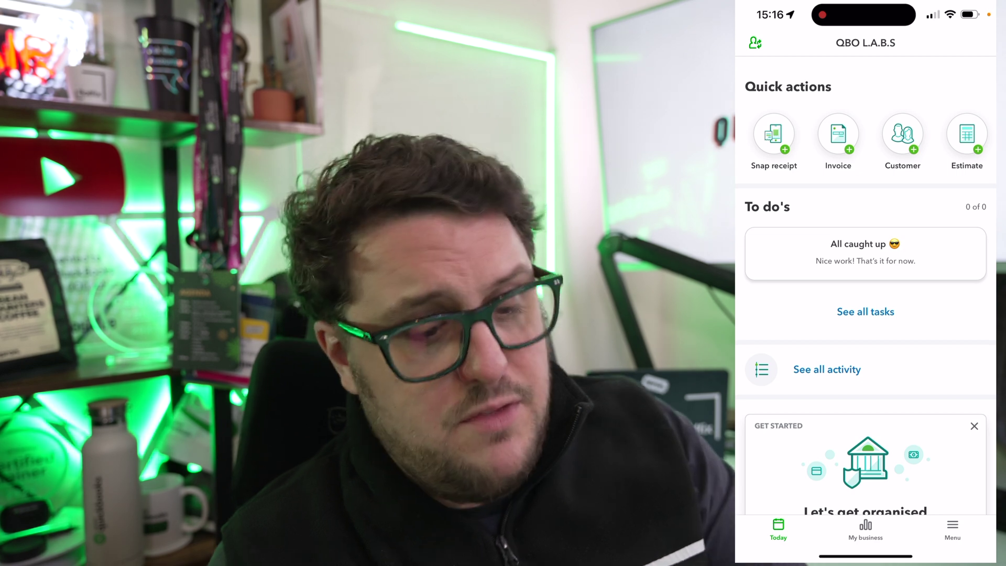
Step: Capture the Al Masar and Yo Sushi receipts with the phone's receipt camera and submit the 2 photos
{"action": "left_click", "coordinate": [774, 134]}
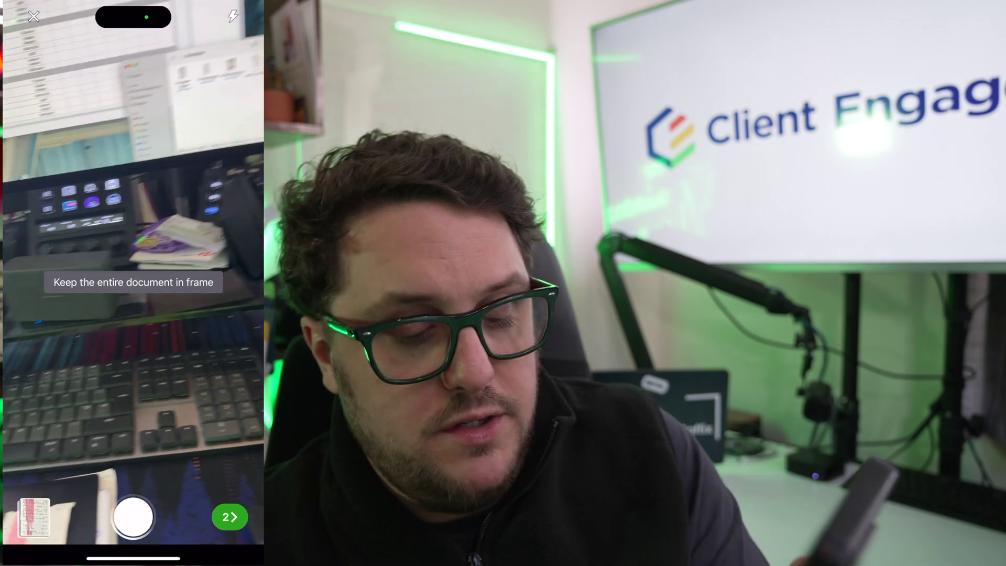
{"action": "left_click", "coordinate": [230, 517]}
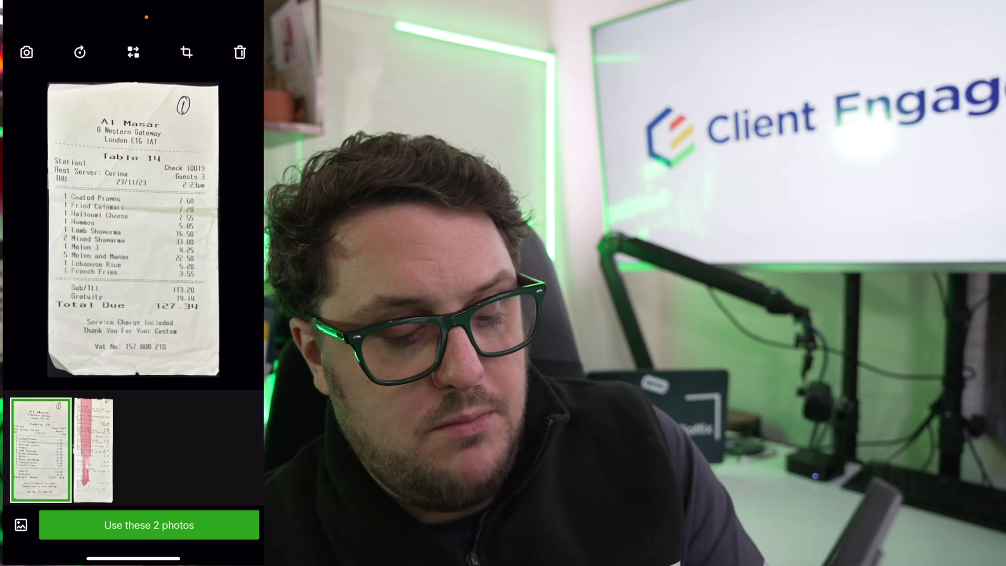
{"action": "left_click", "coordinate": [148, 524]}
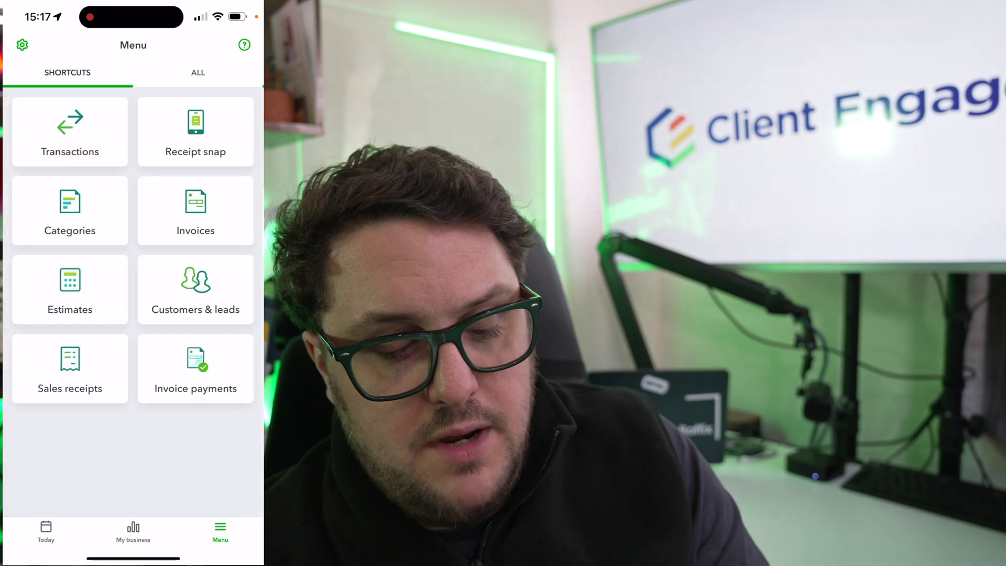
Step: Add the Apple, G-Accon, Virgin Media and Costco images from the photo library as receipts and upload the 4 photos
{"action": "left_click", "coordinate": [46, 532]}
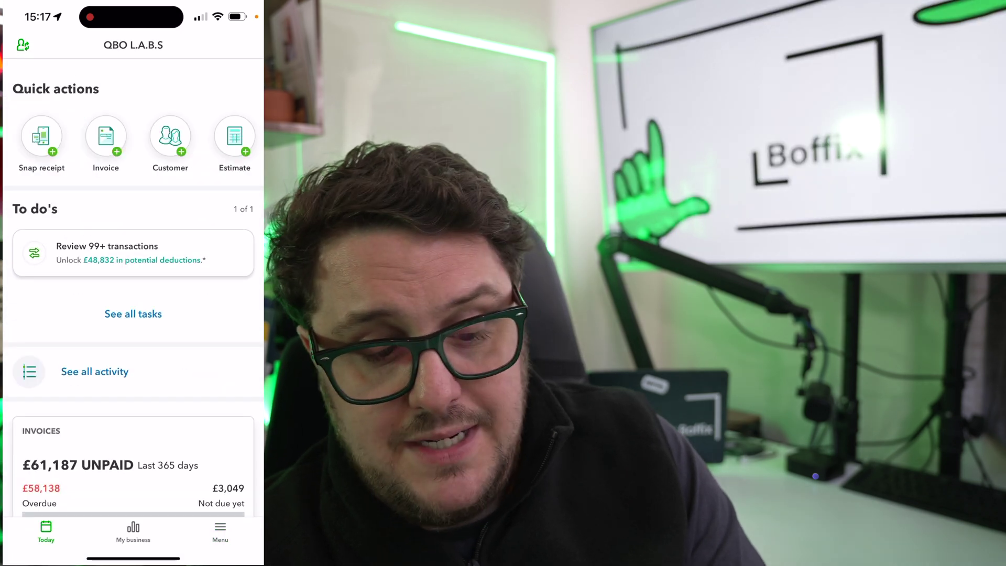
{"action": "left_click", "coordinate": [42, 137]}
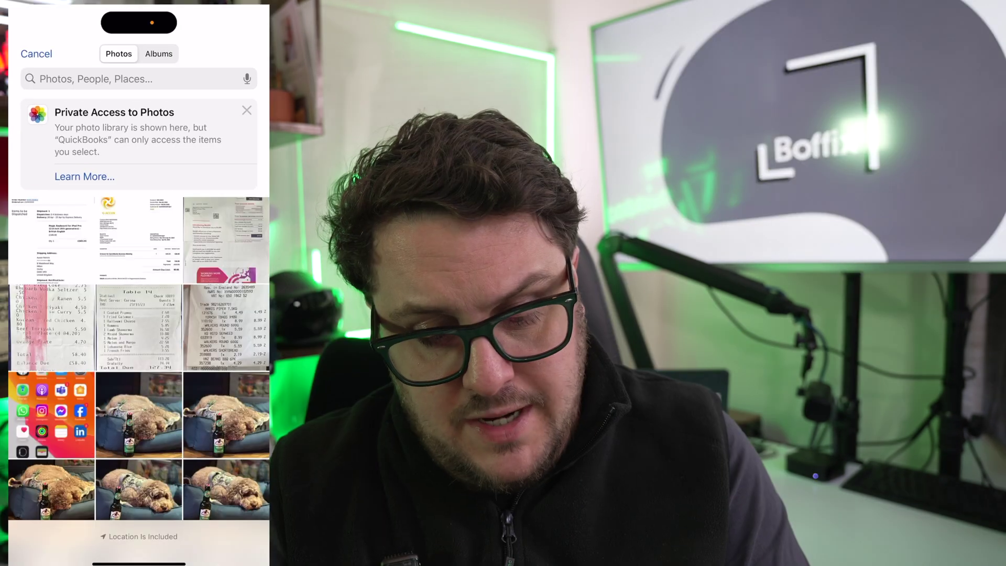
{"action": "left_click", "coordinate": [51, 240]}
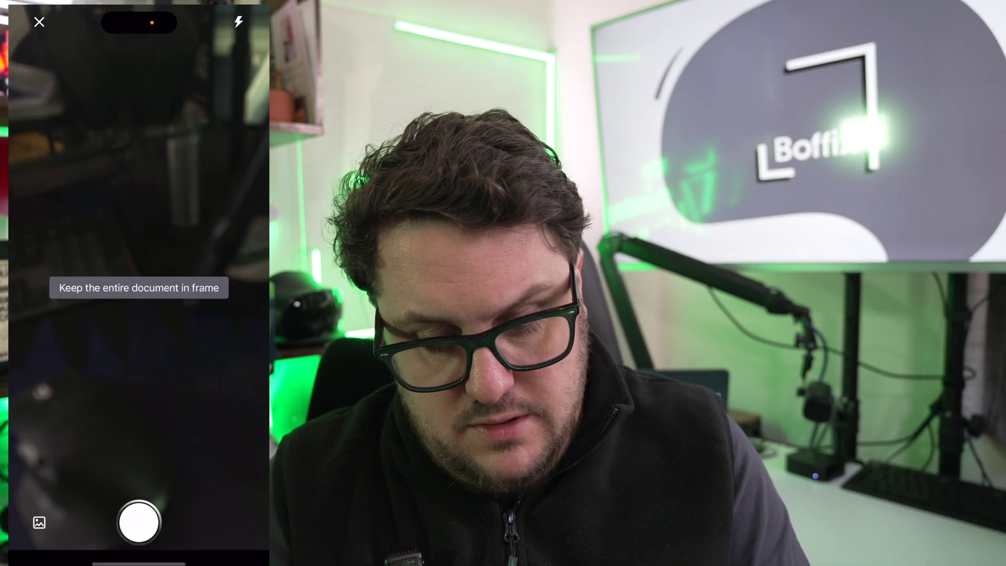
{"action": "left_click", "coordinate": [27, 530]}
{"action": "left_click", "coordinate": [139, 240]}
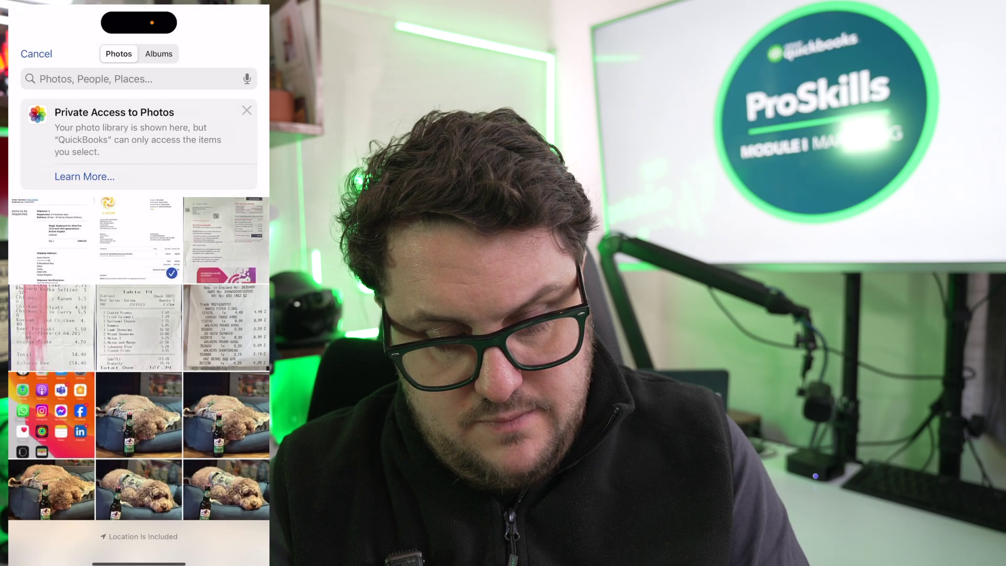
{"action": "left_click", "coordinate": [26, 530]}
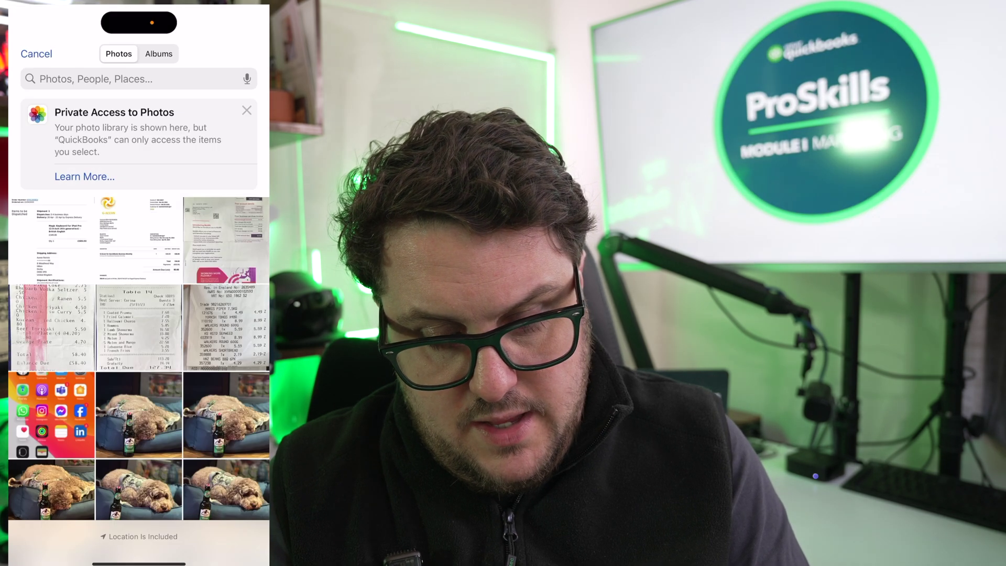
{"action": "left_click", "coordinate": [226, 240]}
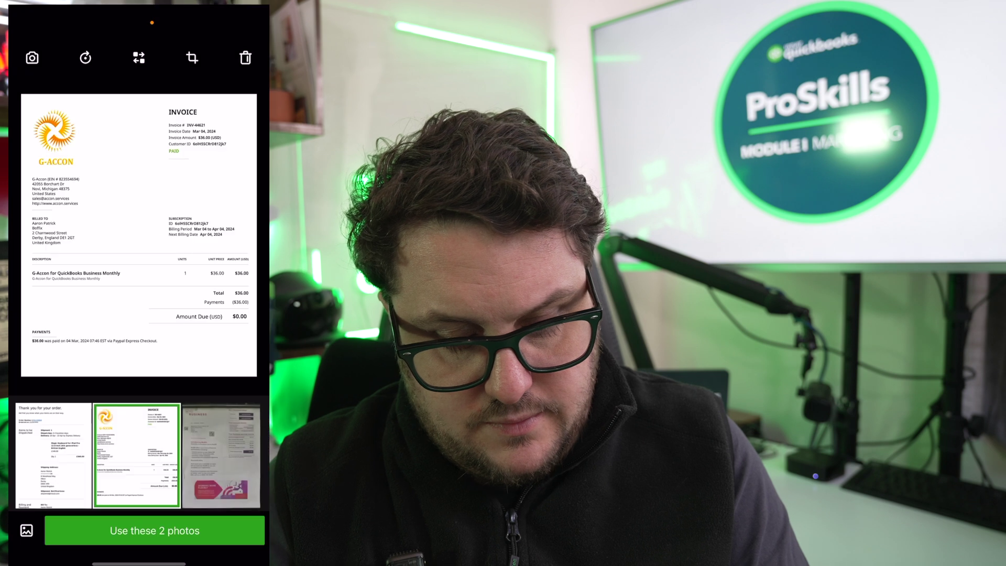
{"action": "left_click", "coordinate": [26, 530]}
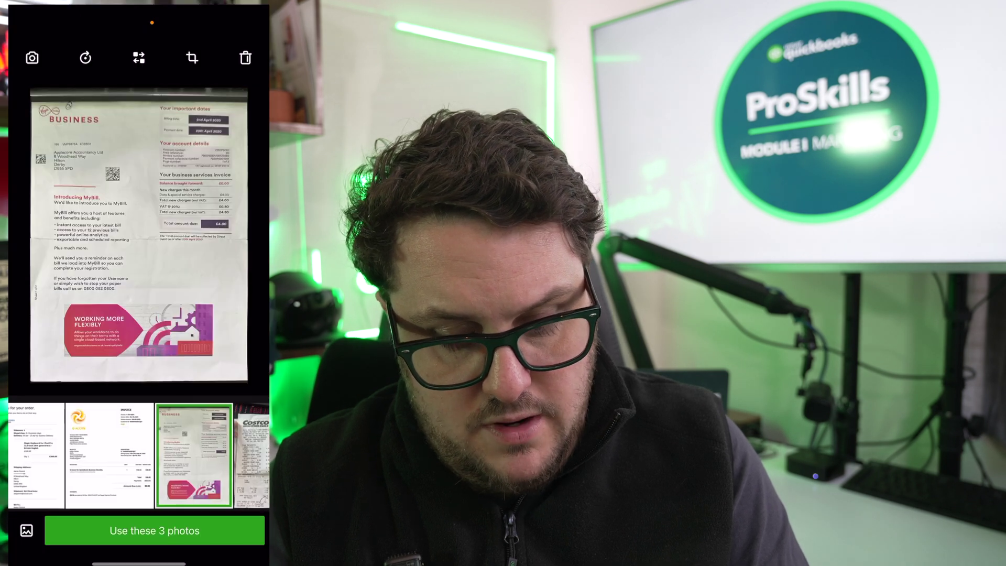
{"action": "left_click", "coordinate": [155, 530]}
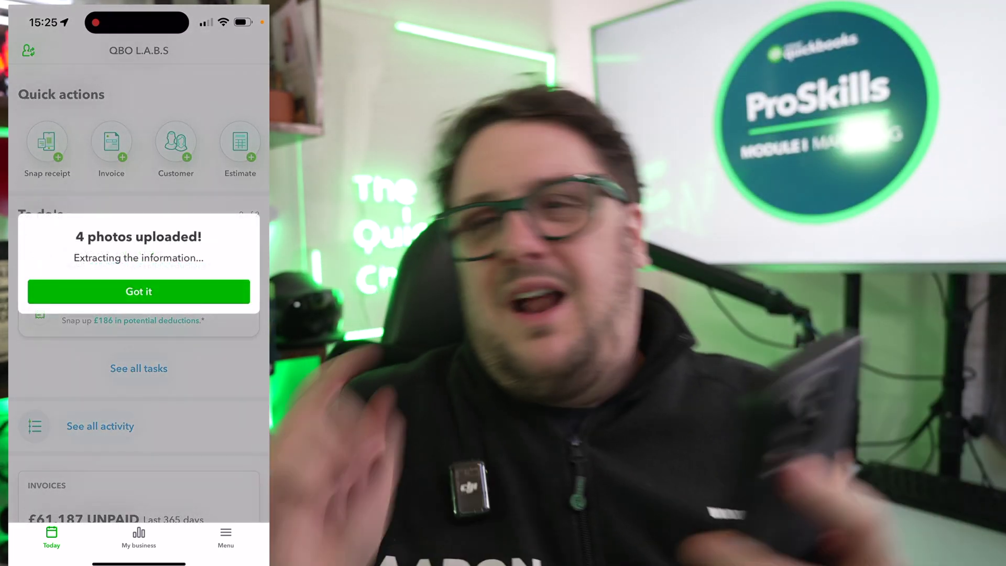
{"action": "left_click", "coordinate": [139, 291]}
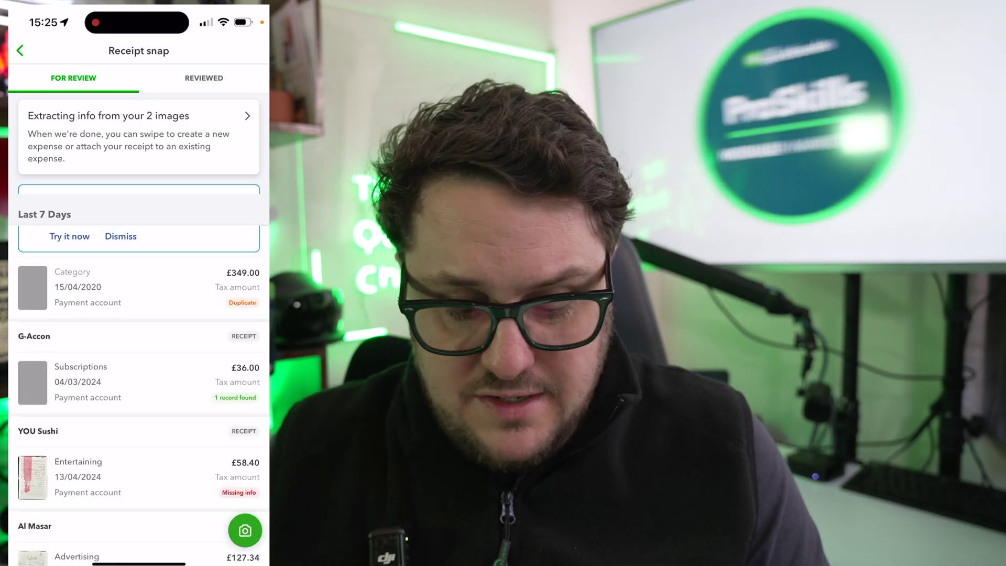
Step: Review the dates, amounts, tax and status tags extracted for the receipts awaiting review
{"action": "scroll", "coordinate": [139, 330], "scroll_direction": "up", "scroll_amount": 1}
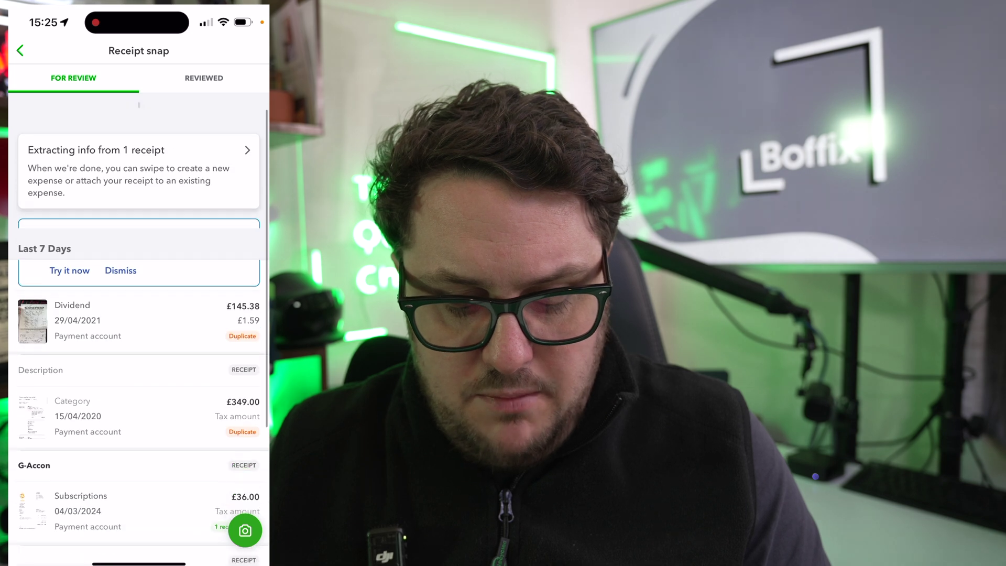
{"action": "scroll", "coordinate": [139, 330], "scroll_direction": "down", "scroll_amount": 1}
{"action": "scroll", "coordinate": [138, 330], "scroll_direction": "up", "scroll_amount": 1}
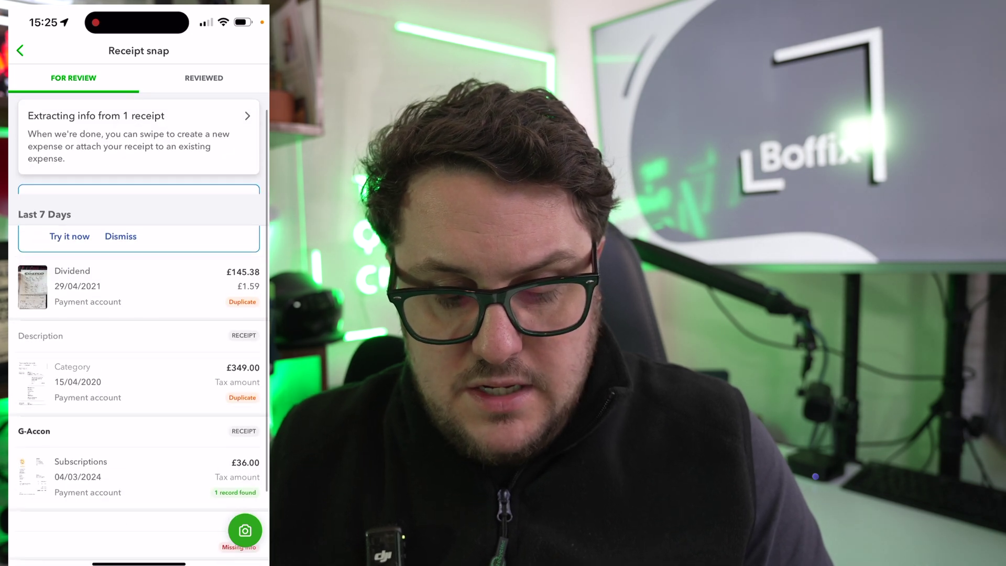
{"action": "scroll", "coordinate": [139, 340], "scroll_direction": "down", "scroll_amount": 5}
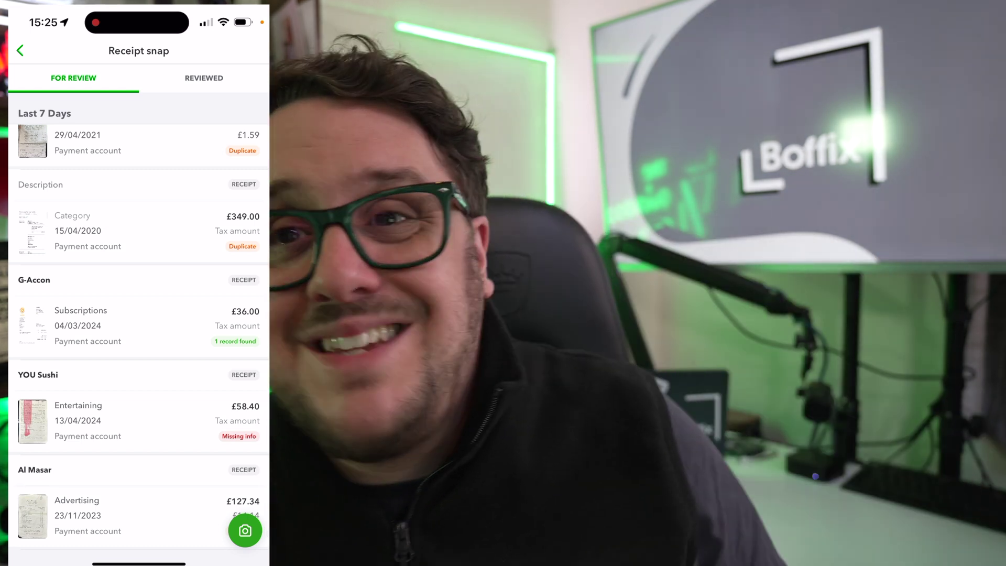
Step: Switch to AutoEntry, photograph the Al Masar and Yo Sushi receipts as purchases for the Test Client, and submit them as separate documents
{"action": "left_click_drag", "start_coordinate": [139, 563], "coordinate": [256, 563]}
{"action": "left_click_drag", "start_coordinate": [139, 563], "coordinate": [256, 563]}
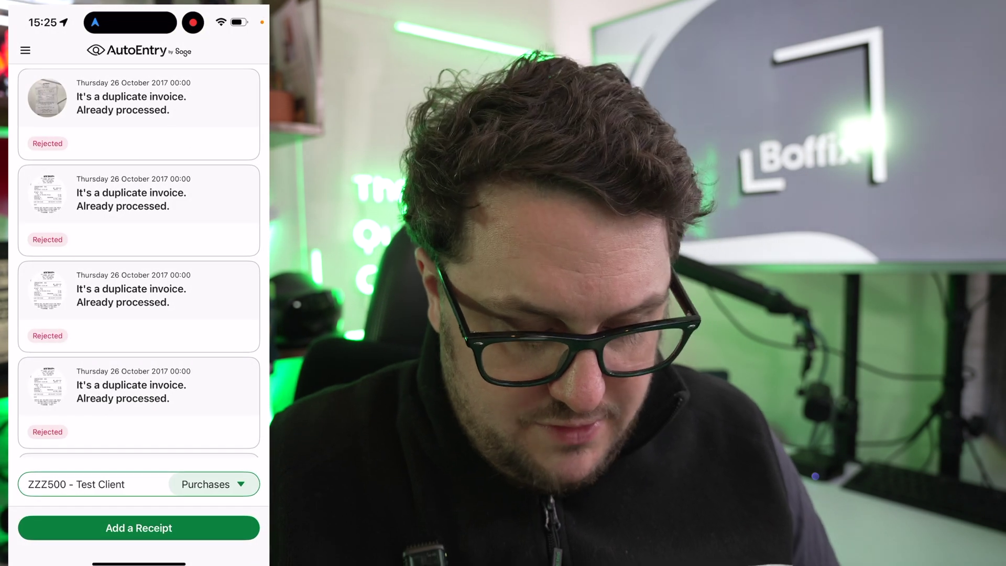
{"action": "left_click", "coordinate": [139, 527]}
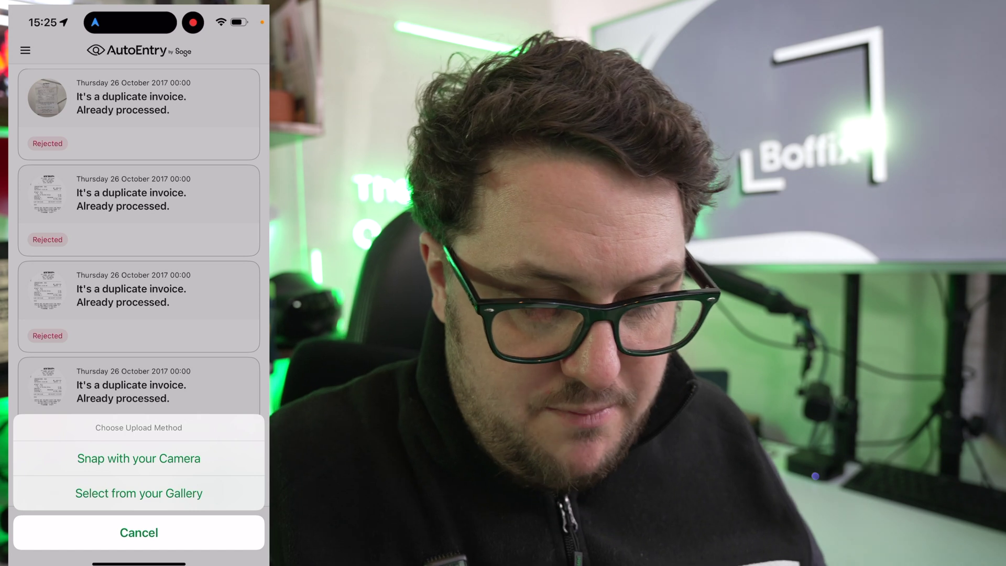
{"action": "left_click", "coordinate": [139, 458]}
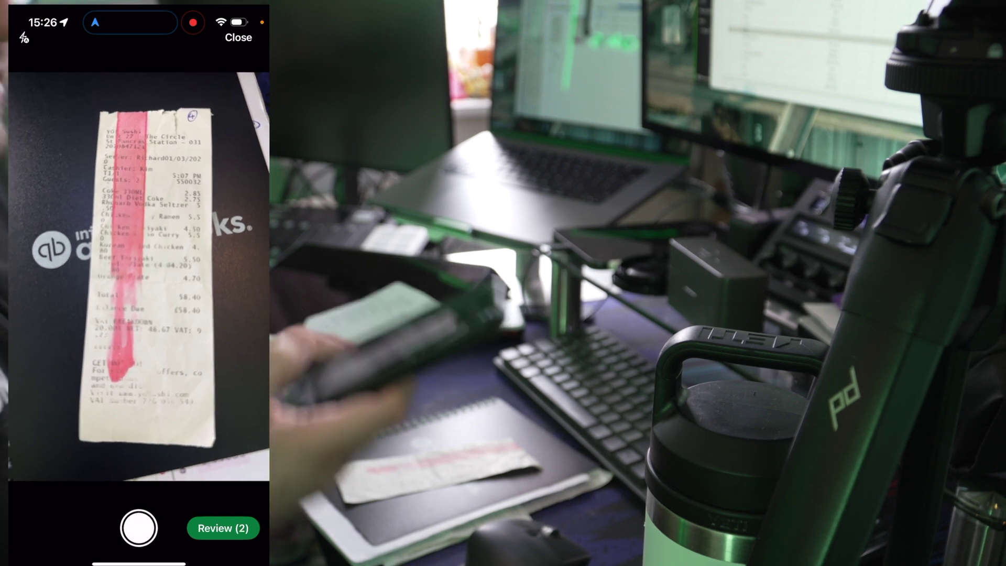
{"action": "left_click", "coordinate": [223, 528]}
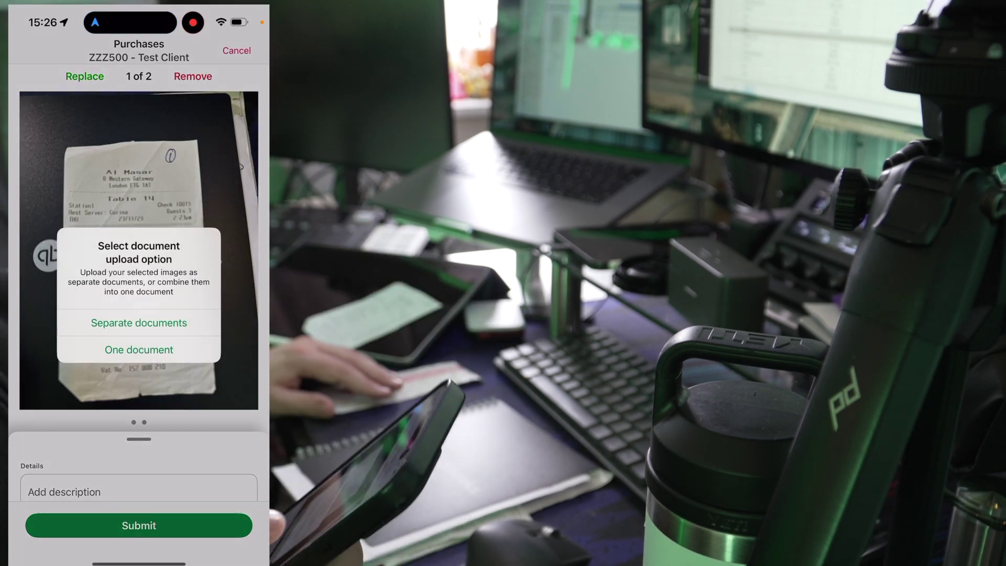
{"action": "left_click", "coordinate": [139, 323]}
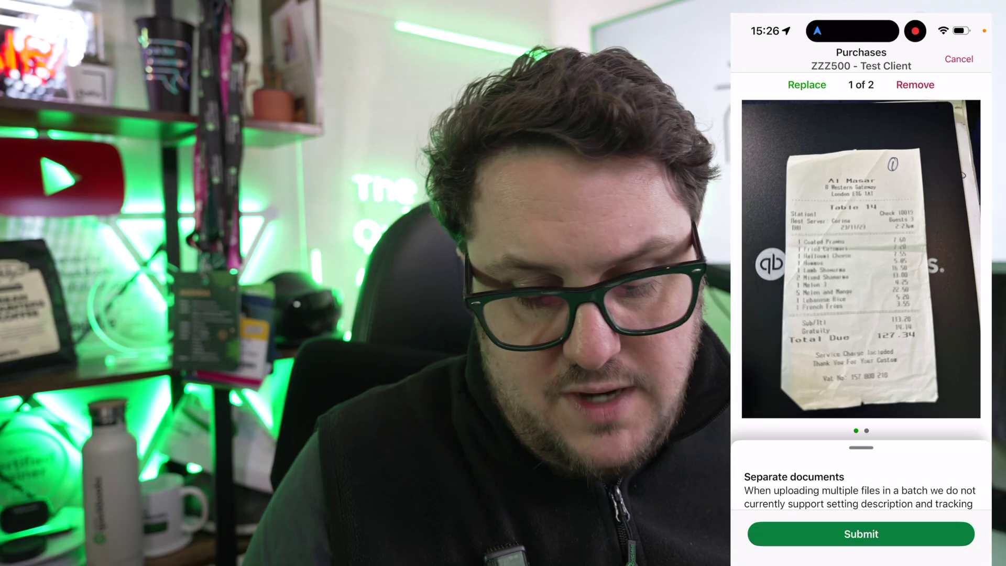
{"action": "left_click", "coordinate": [139, 525]}
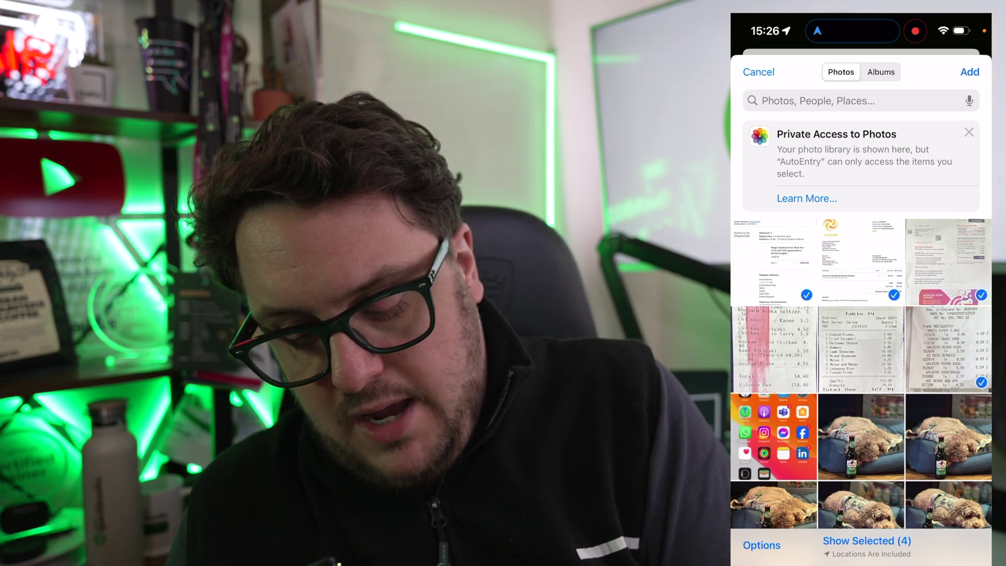
Step: Add the four selected gallery images (Apple, G-Accon, Virgin Media and Costco) as separate documents and submit them
{"action": "left_click", "coordinate": [866, 540]}
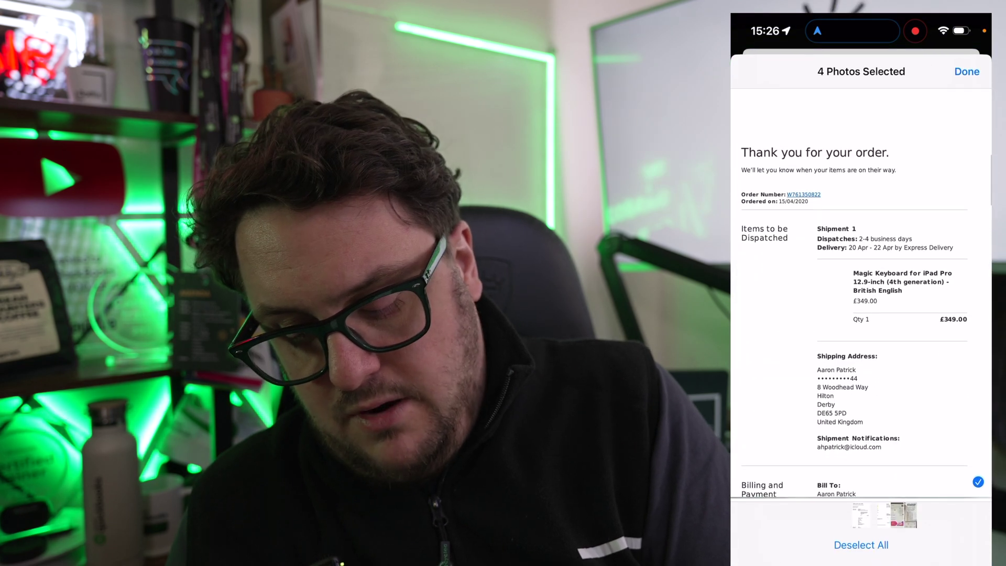
{"action": "left_click", "coordinate": [967, 72]}
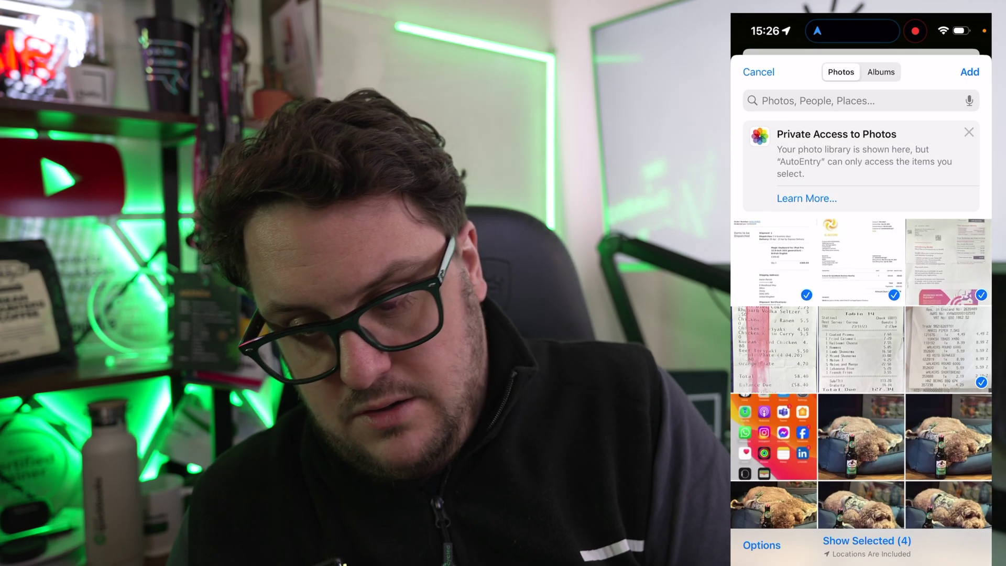
{"action": "left_click", "coordinate": [969, 71]}
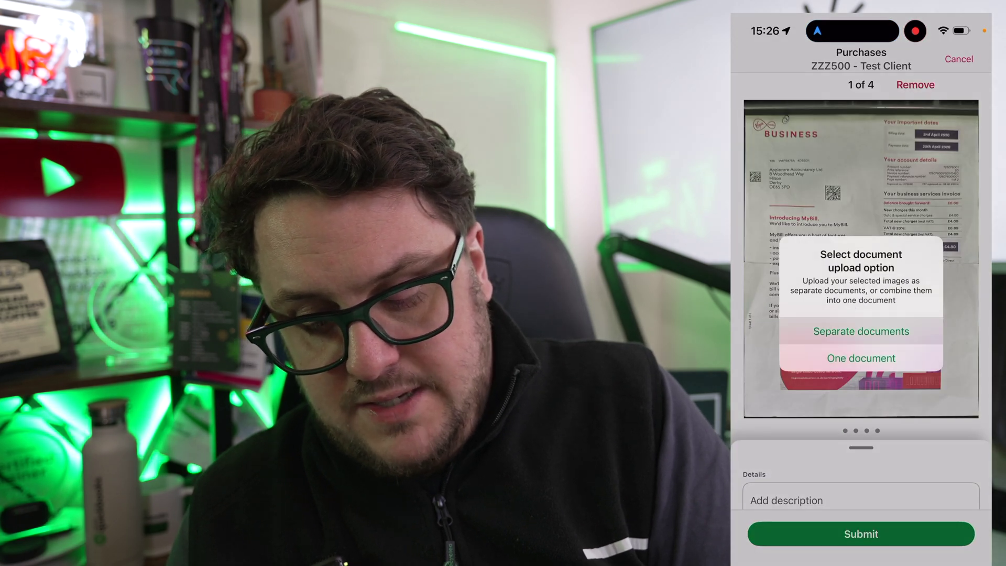
{"action": "left_click", "coordinate": [860, 331]}
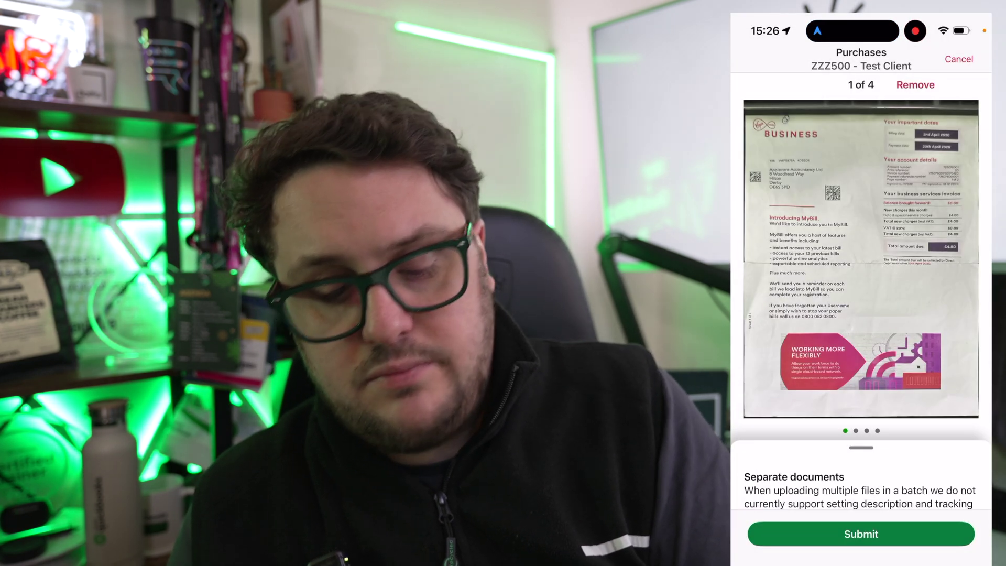
{"action": "left_click", "coordinate": [861, 533]}
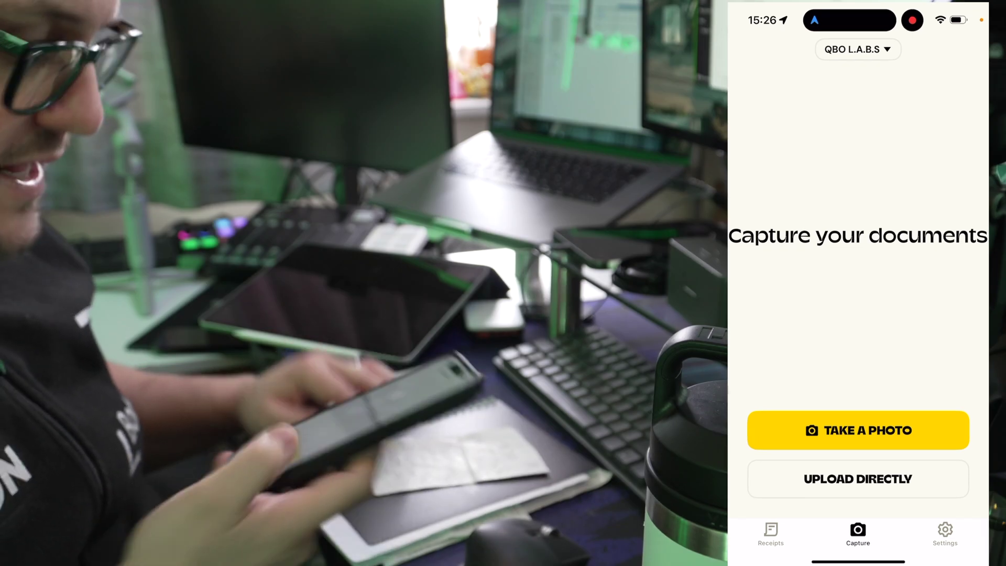
Step: In the QBO L.A.B.S document capture account, photograph and submit the Al Masar and Yo Sushi receipts one at a time
{"action": "left_click", "coordinate": [861, 441]}
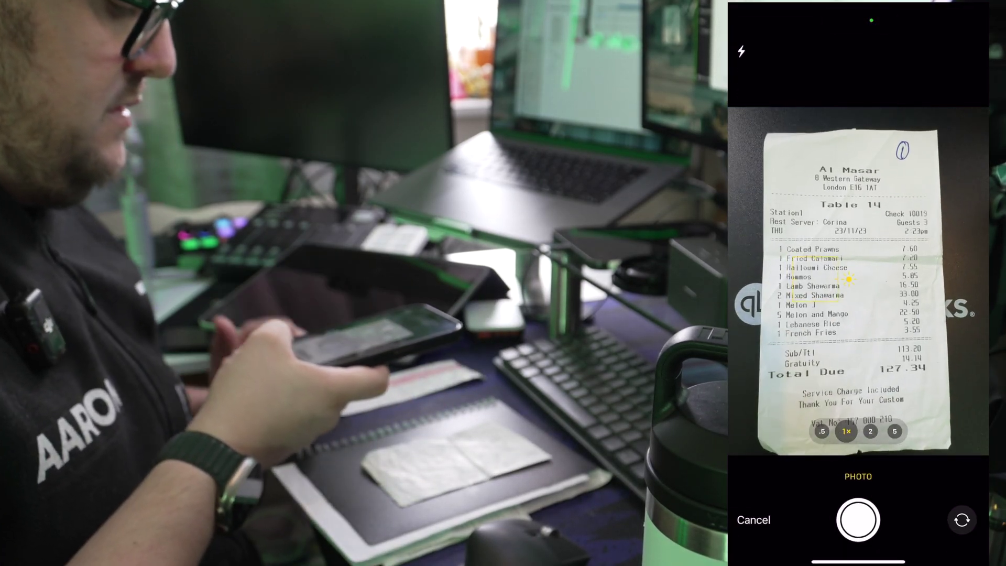
{"action": "left_click", "coordinate": [857, 519]}
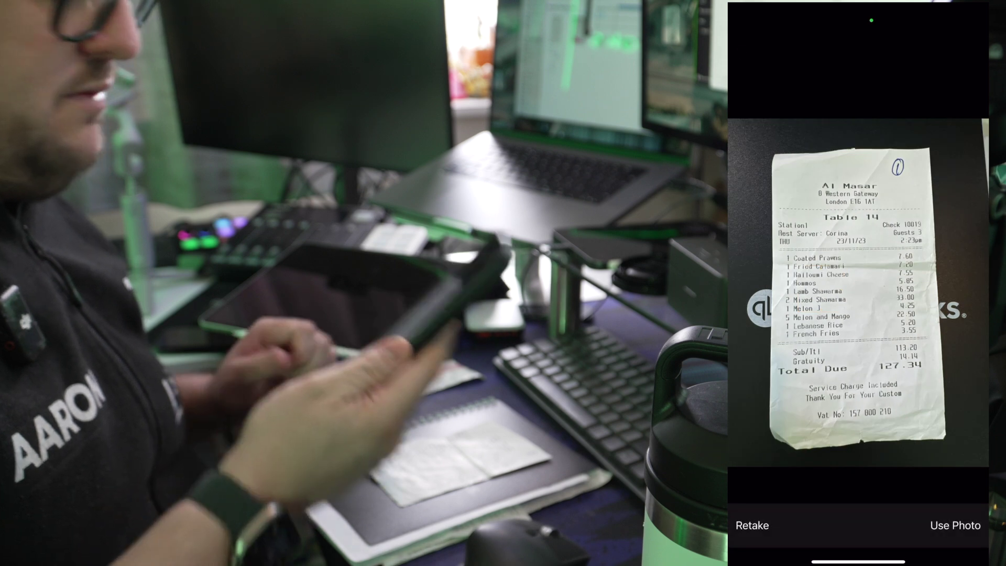
{"action": "left_click", "coordinate": [953, 523]}
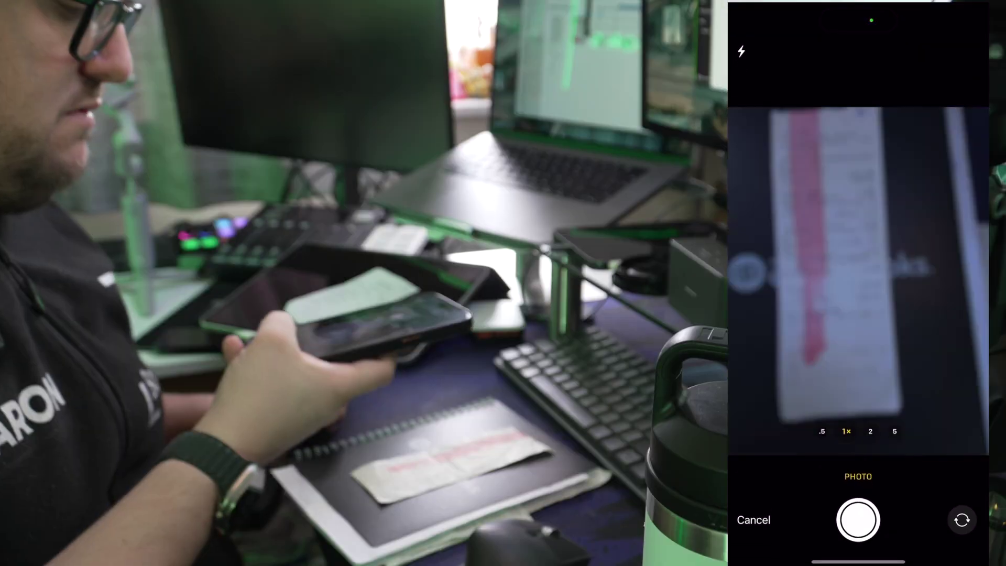
{"action": "left_click", "coordinate": [857, 519]}
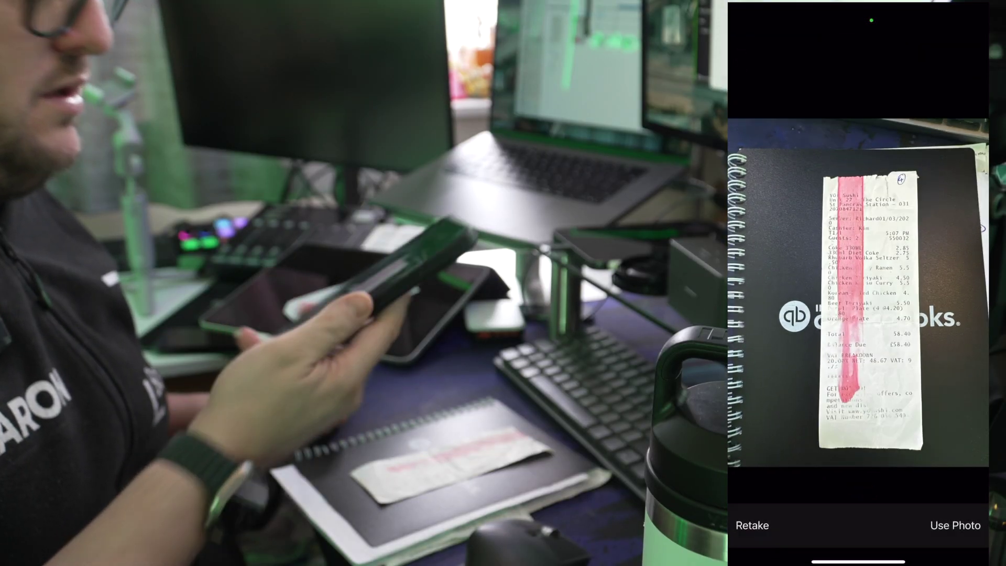
{"action": "left_click", "coordinate": [955, 525]}
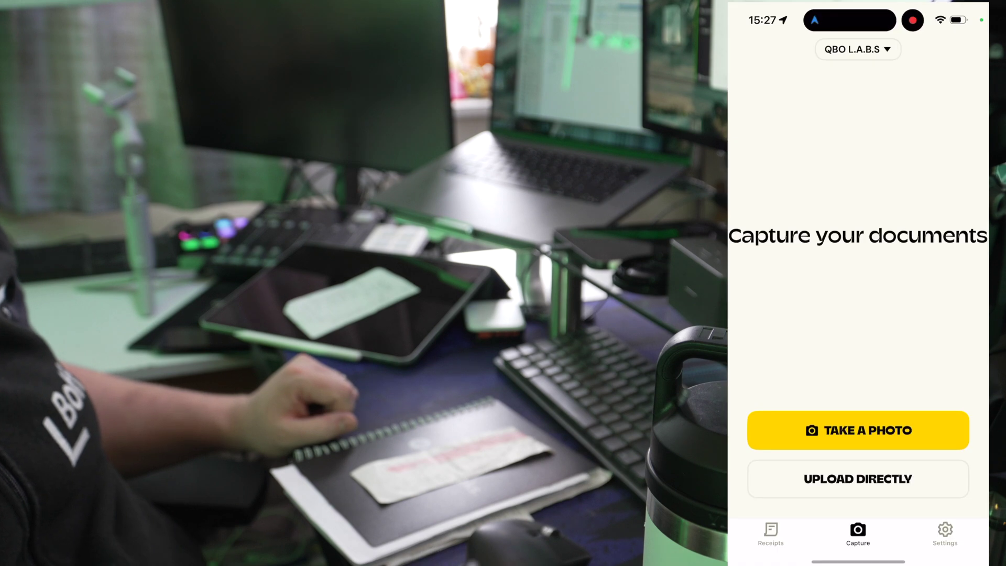
{"action": "left_click", "coordinate": [857, 518]}
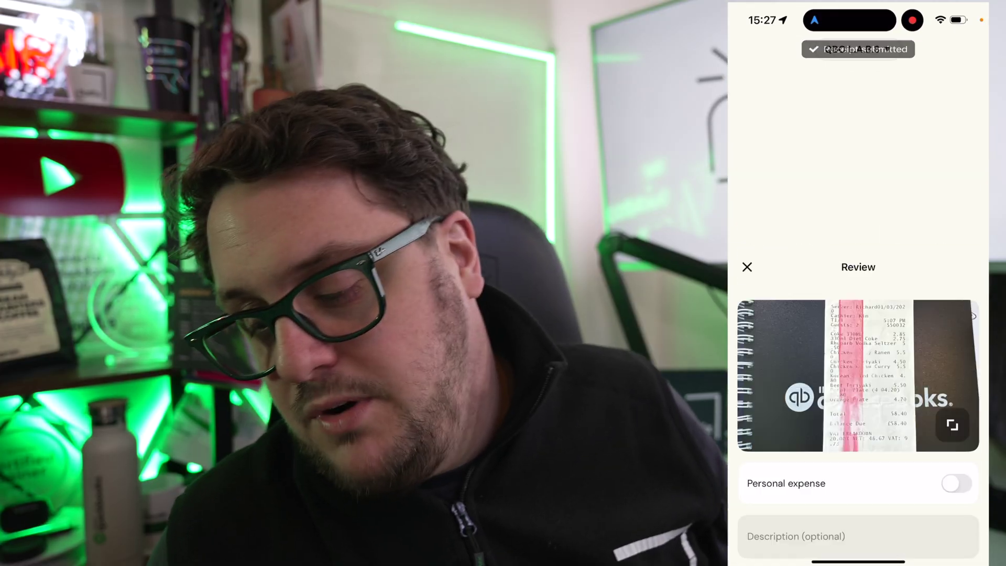
Step: Upload the "3 Virgin Media" file from the Test Uploads folder in iCloud Drive and submit it
{"action": "left_click", "coordinate": [858, 479]}
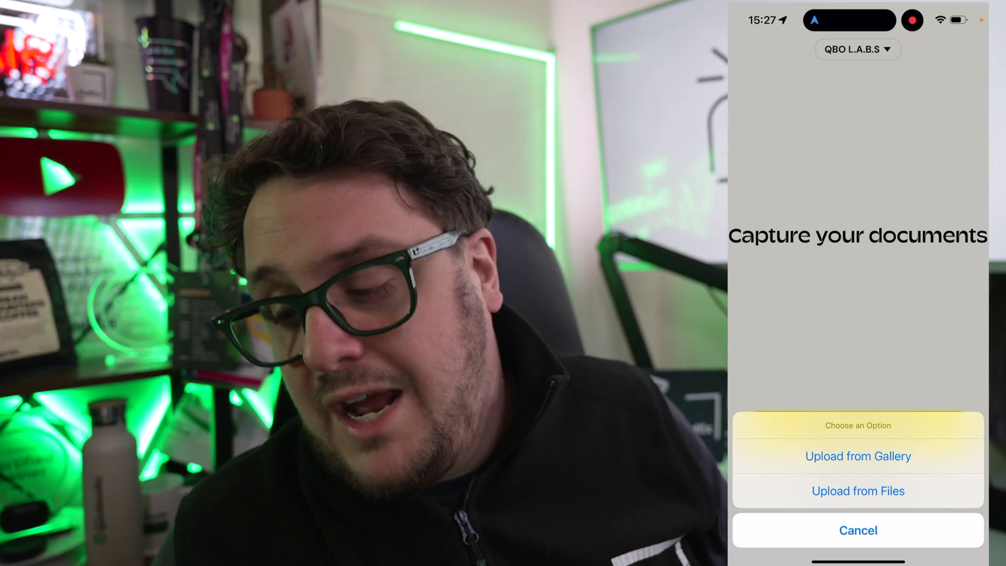
{"action": "left_click", "coordinate": [857, 491]}
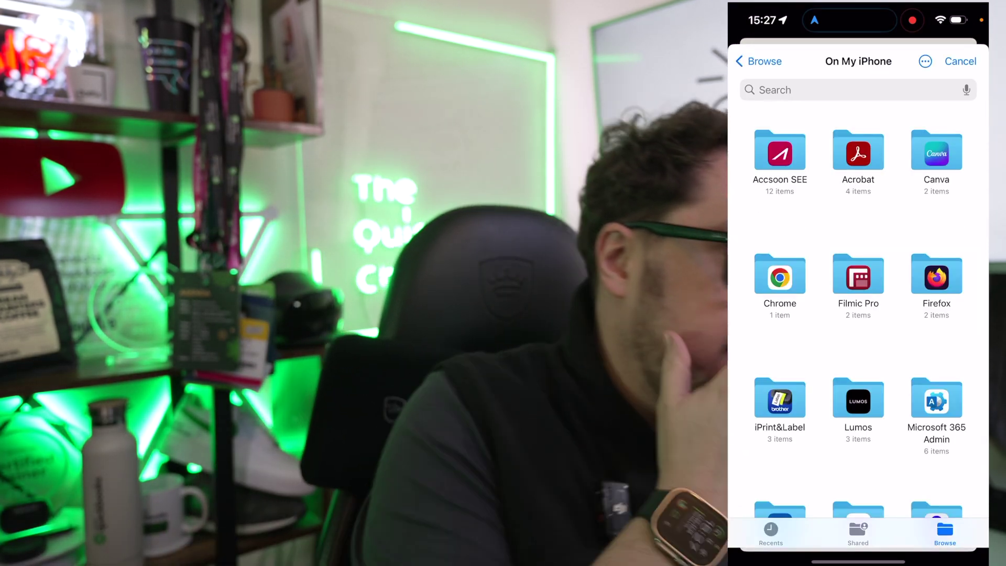
{"action": "scroll", "coordinate": [857, 315], "scroll_direction": "down", "scroll_amount": 10}
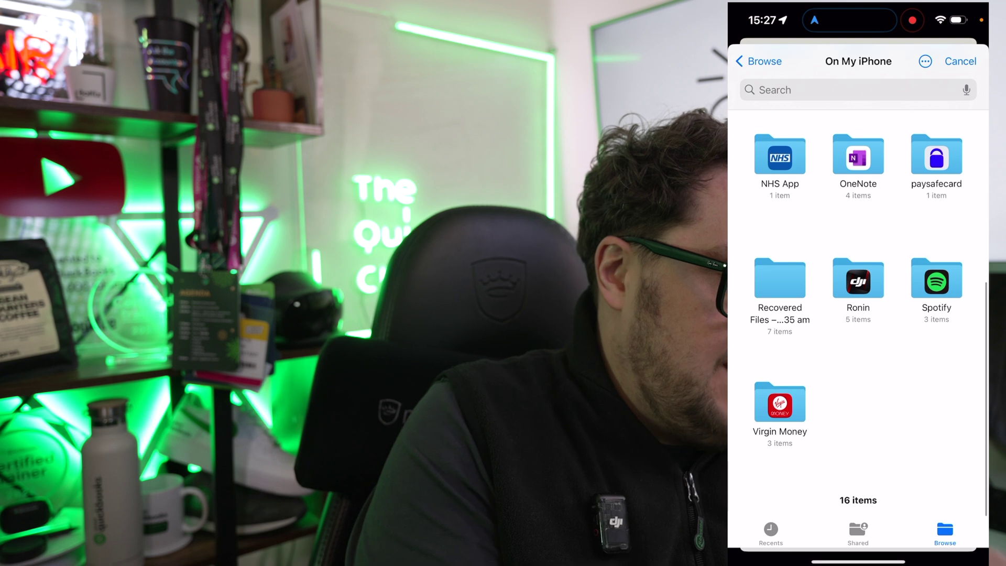
{"action": "left_click", "coordinate": [779, 278]}
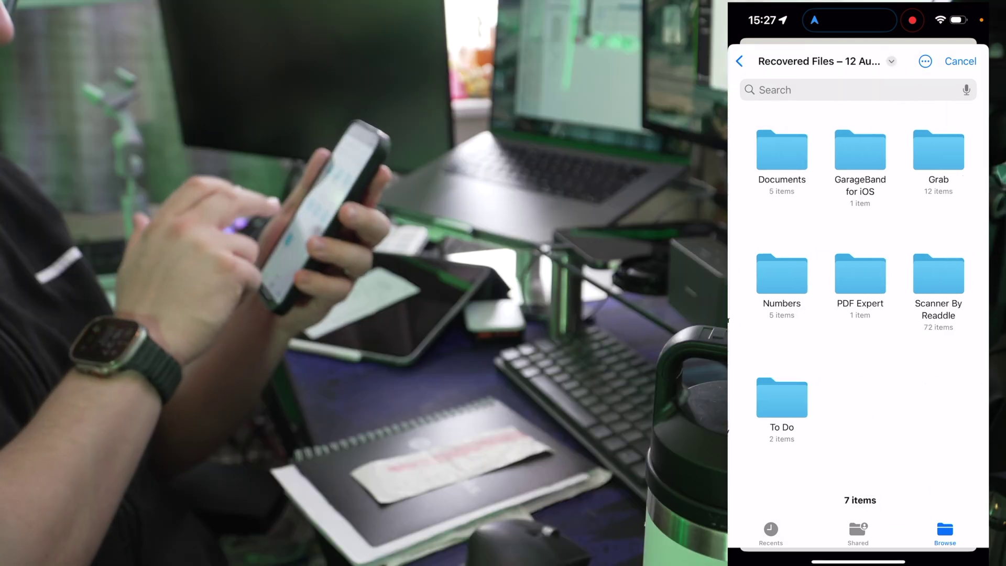
{"action": "left_click", "coordinate": [739, 61]}
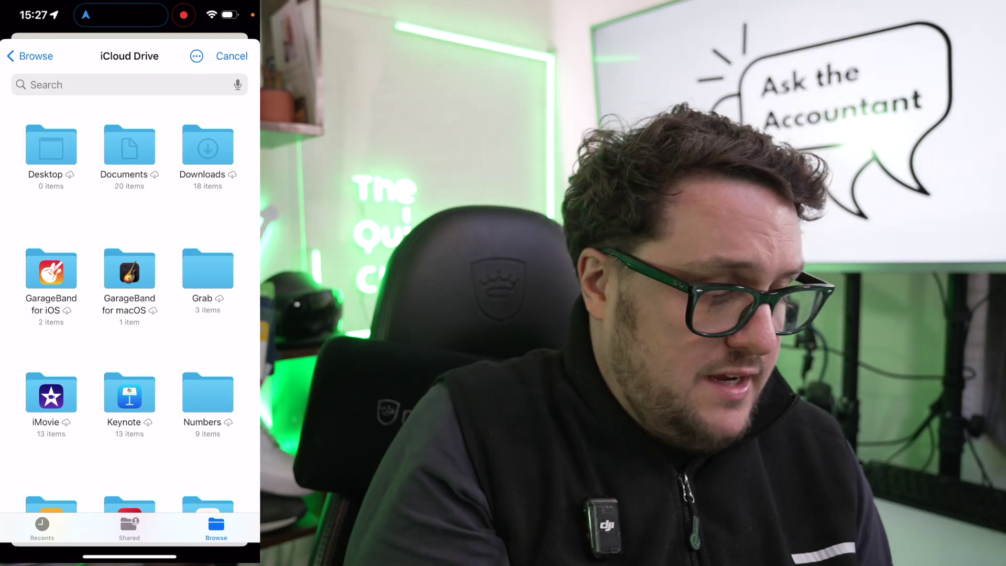
{"action": "scroll", "coordinate": [129, 314], "scroll_direction": "down", "scroll_amount": 5}
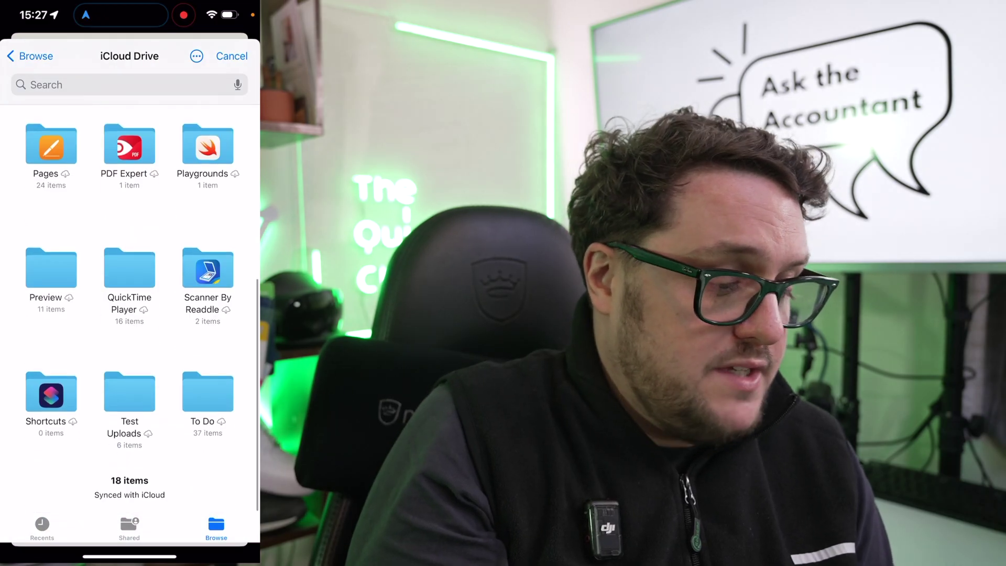
{"action": "left_click", "coordinate": [129, 365]}
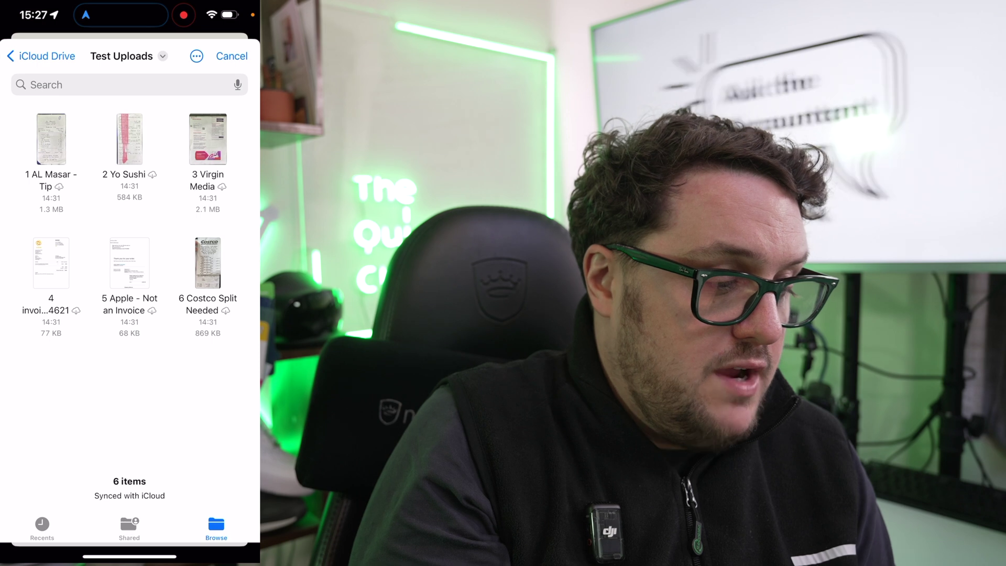
{"action": "left_click", "coordinate": [207, 139]}
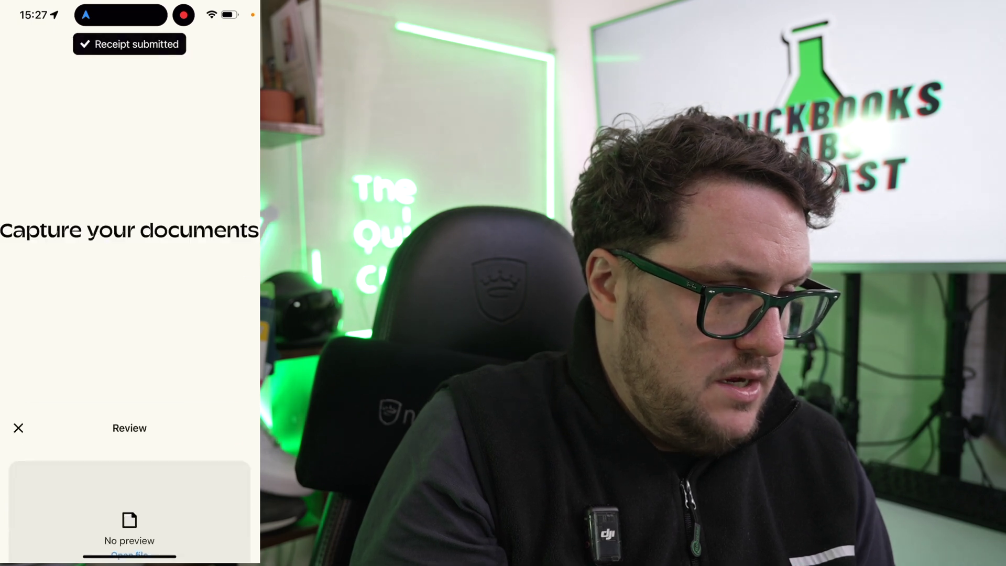
Step: Upload the fourth Test Uploads file, the G-Accon invoice, and submit it as a business expense without a description
{"action": "left_click", "coordinate": [128, 471]}
{"action": "left_click", "coordinate": [129, 485]}
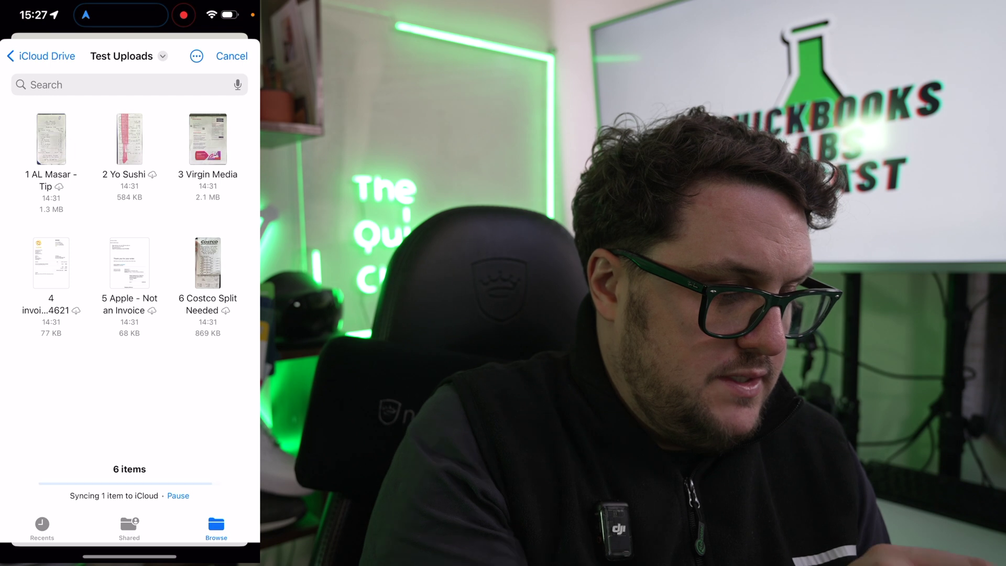
{"action": "left_click", "coordinate": [50, 263]}
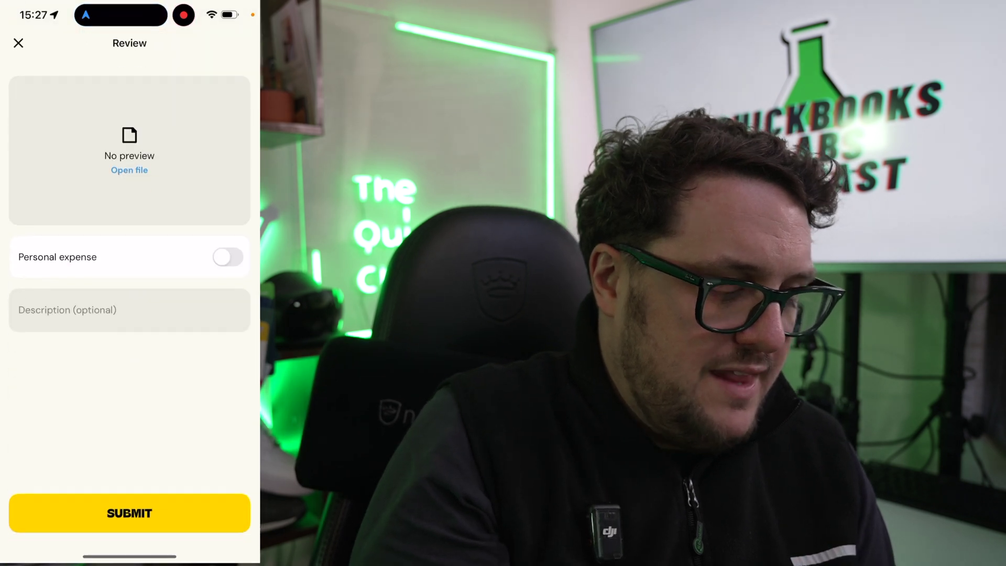
{"action": "left_click", "coordinate": [128, 511]}
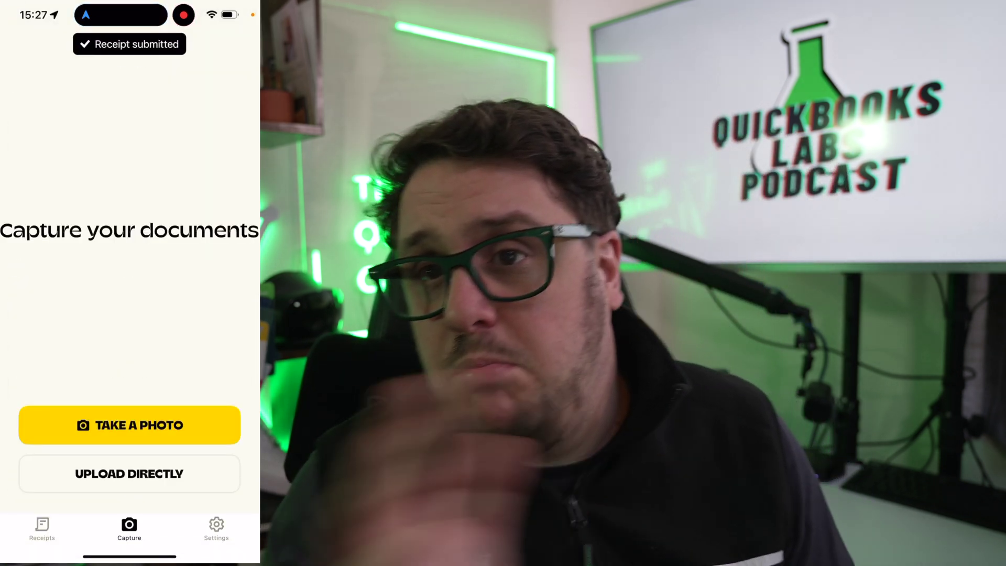
Step: Upload and submit the "5 Apple - Not an Invoice" and "6 Costco Split Needed" files from Test Uploads, one after the other
{"action": "left_click", "coordinate": [129, 474]}
{"action": "left_click", "coordinate": [130, 482]}
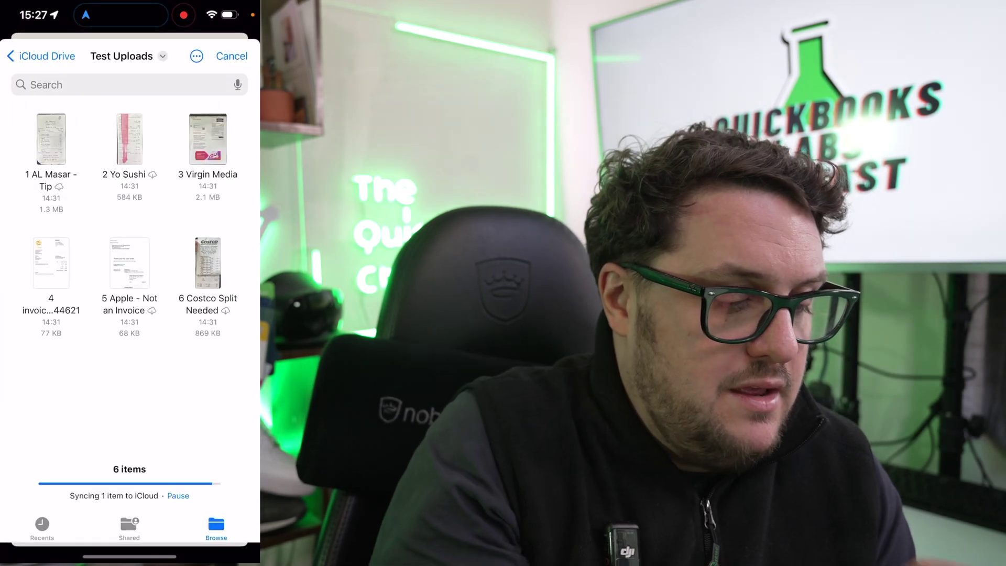
{"action": "left_click", "coordinate": [130, 262]}
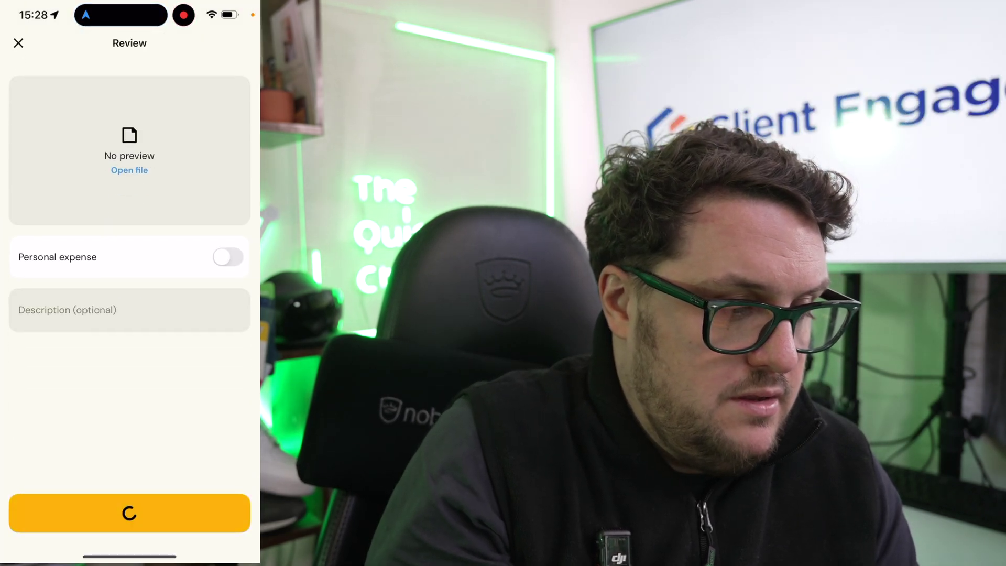
{"action": "left_click", "coordinate": [129, 474]}
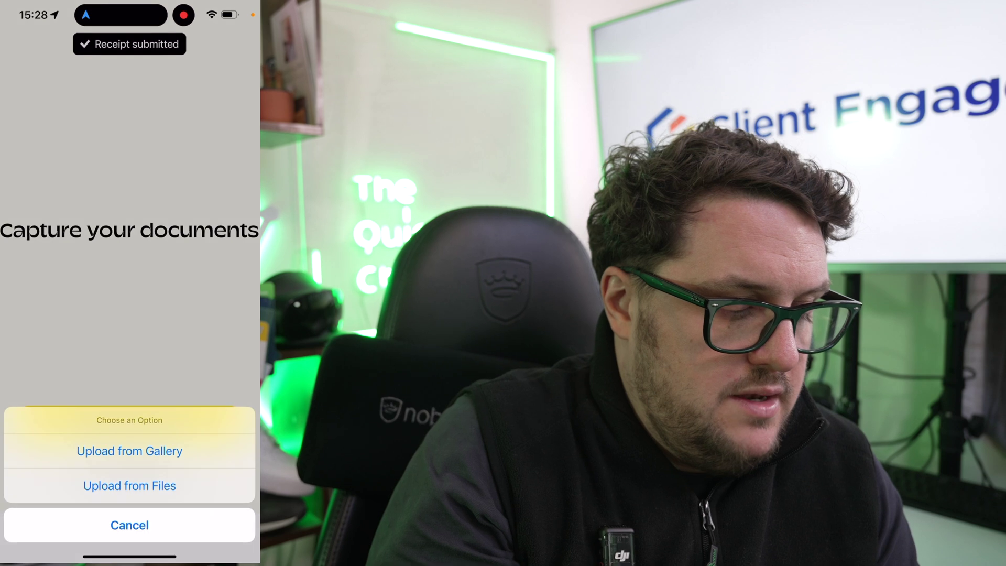
{"action": "left_click", "coordinate": [130, 483]}
{"action": "left_click", "coordinate": [207, 272]}
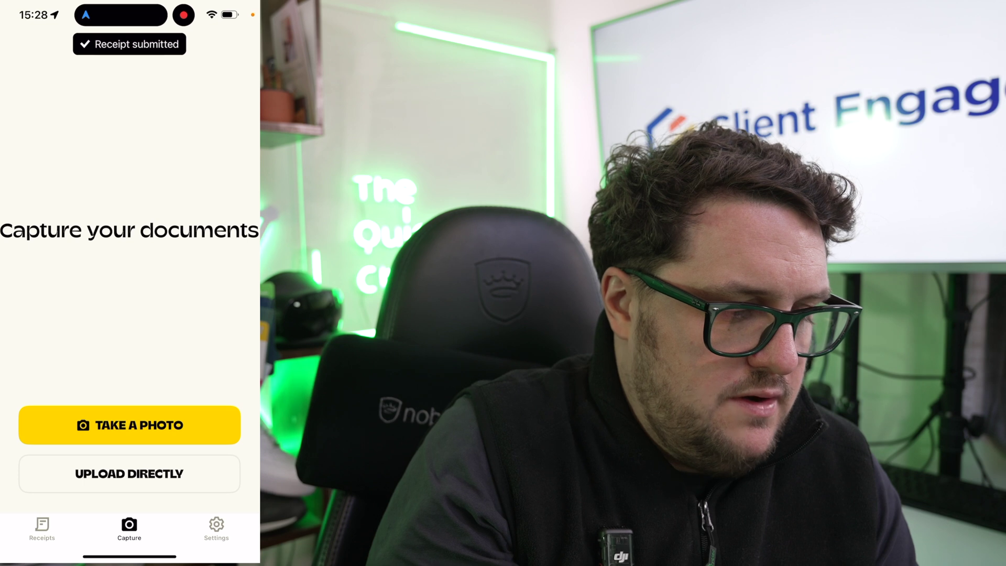
Step: Check the list of receipts submitted on 13 April, then leave the capture app
{"action": "left_click", "coordinate": [130, 472]}
{"action": "left_click", "coordinate": [130, 525]}
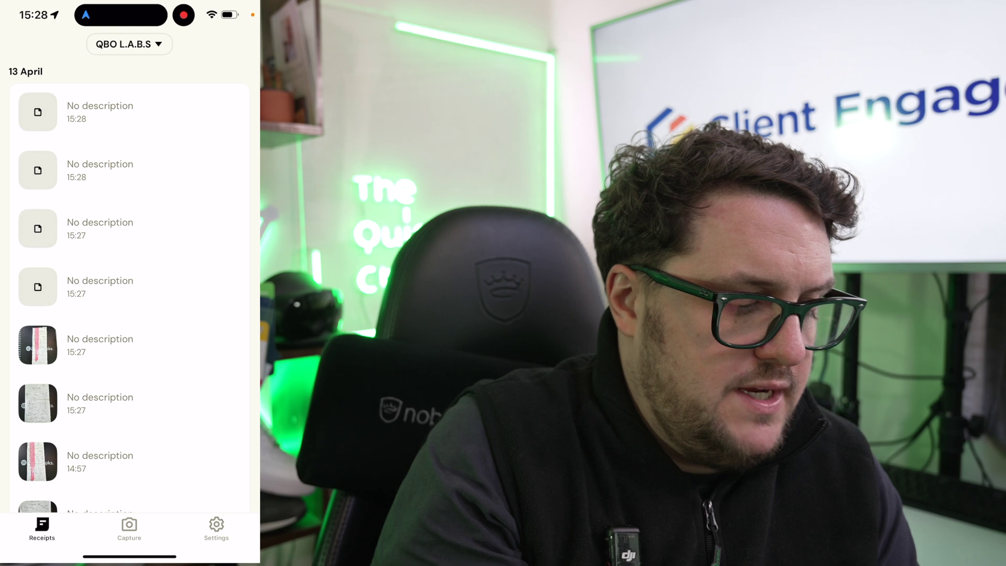
{"action": "scroll", "coordinate": [129, 297], "scroll_direction": "up", "scroll_amount": 3}
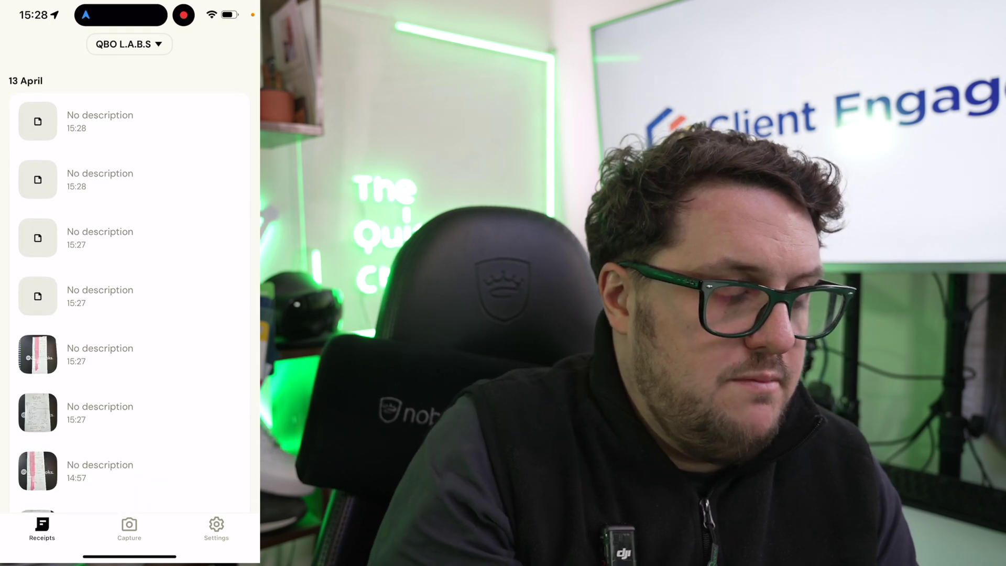
{"action": "left_click_drag", "start_coordinate": [130, 556], "coordinate": [130, 367]}
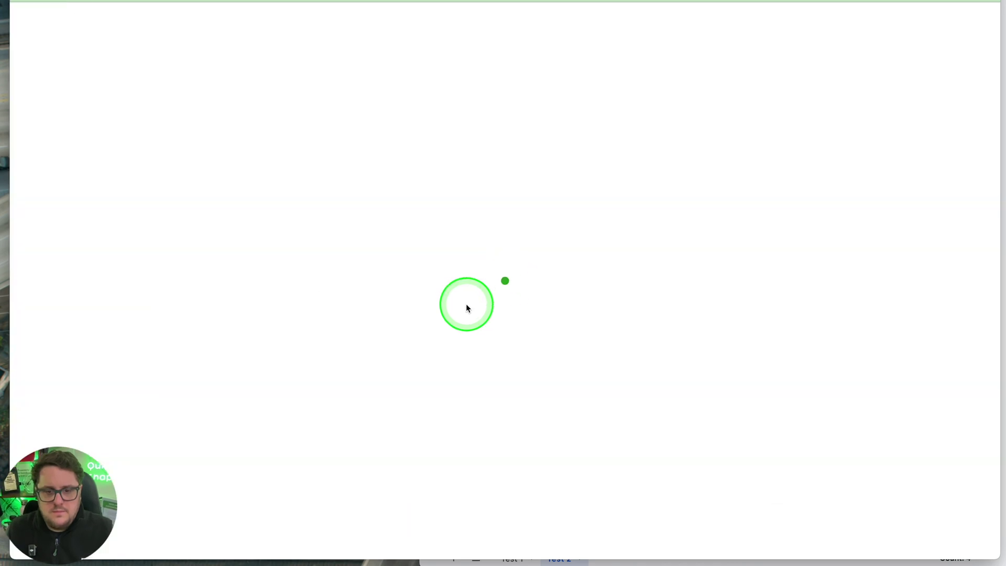
Step: Open the YOU Sushi receipt for review and compare its captured date, total, tax and description with the receipt image
{"action": "scroll", "coordinate": [466, 303], "scroll_direction": "down", "scroll_amount": 3}
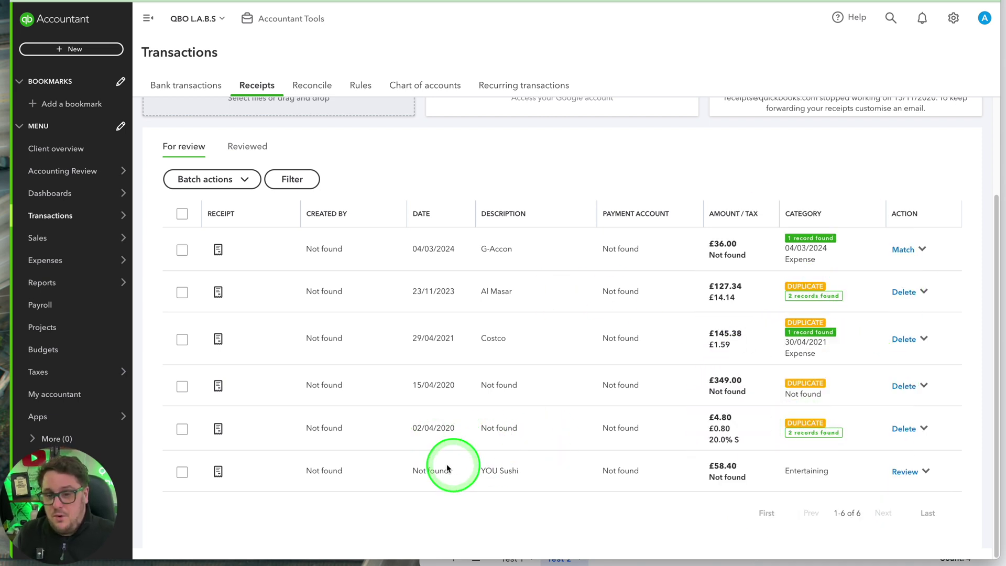
{"action": "left_click", "coordinate": [249, 476]}
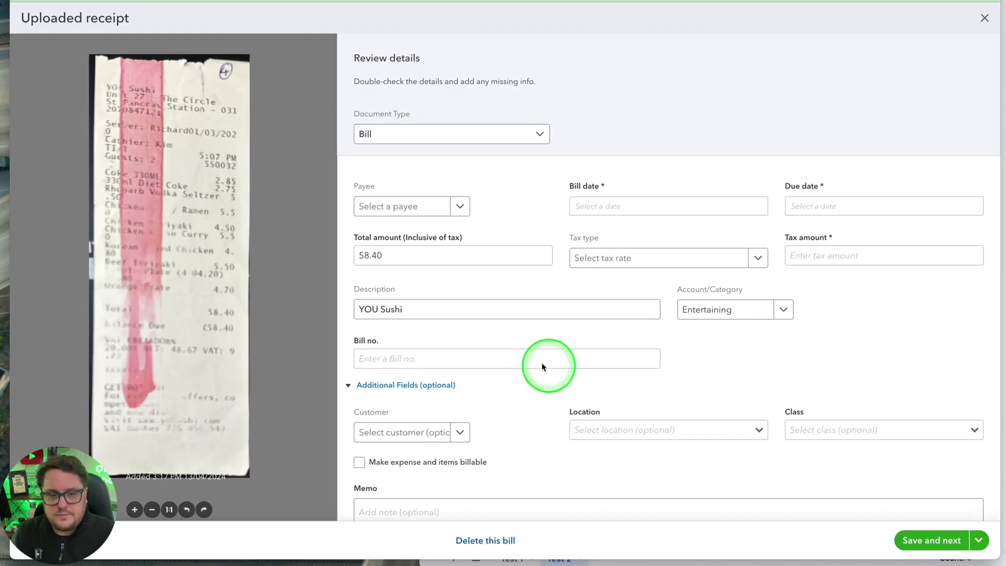
{"action": "left_click_drag", "start_coordinate": [194, 149], "coordinate": [175, 292]}
{"action": "left_click", "coordinate": [401, 349]}
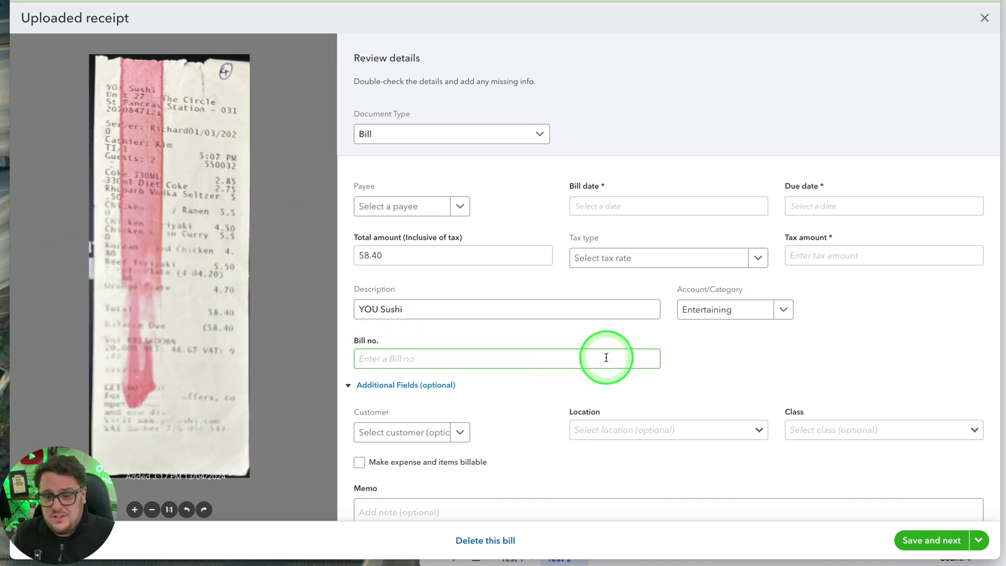
{"action": "scroll", "coordinate": [606, 358], "scroll_direction": "down", "scroll_amount": 2}
{"action": "scroll", "coordinate": [606, 357], "scroll_direction": "up", "scroll_amount": 2}
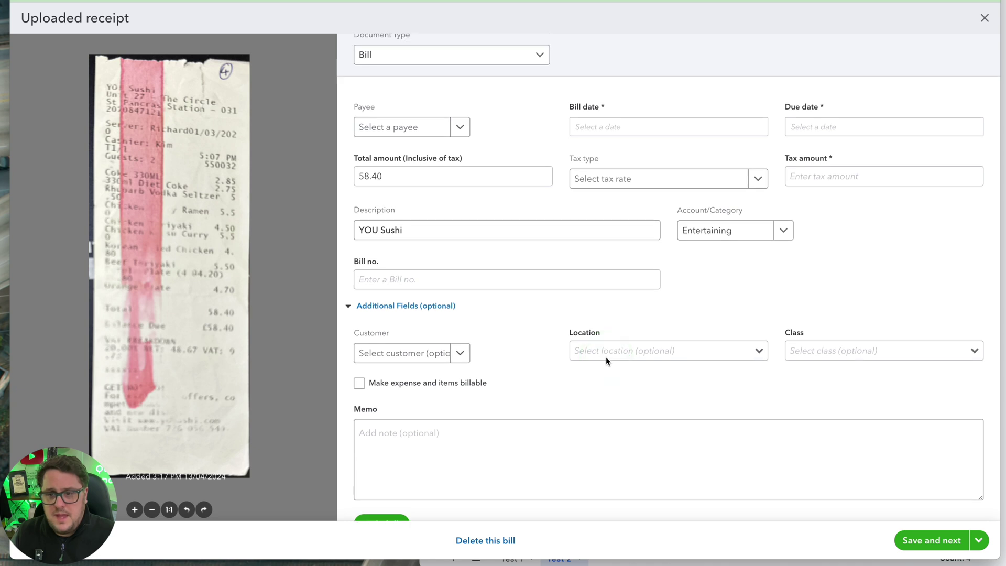
{"action": "left_click", "coordinate": [606, 357]}
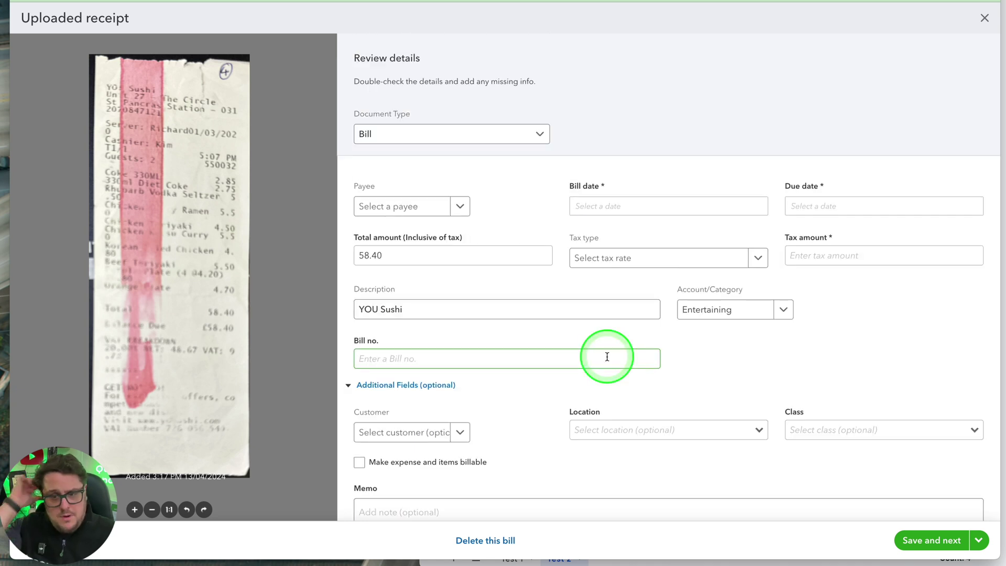
{"action": "left_click", "coordinate": [422, 256]}
{"action": "left_click", "coordinate": [746, 259]}
{"action": "left_click", "coordinate": [756, 258]}
{"action": "left_click", "coordinate": [633, 94]}
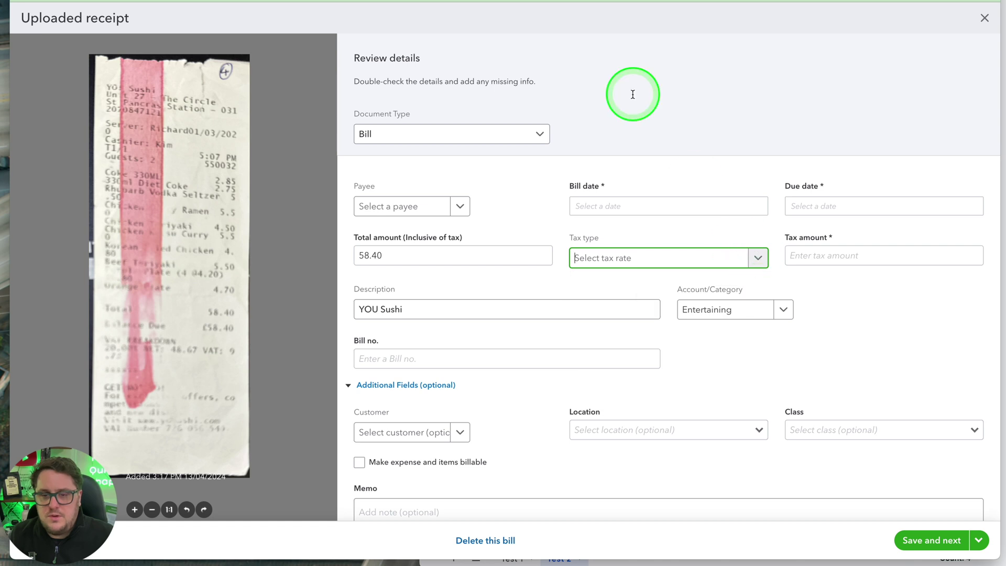
Step: Switch to the Receipt Capture Test spreadsheet and record Yo Sushi's actual date 1/3/20, total £58 and VAT £10 under QuickBooks Receipt Capture
{"action": "key", "text": "super+Tab"}
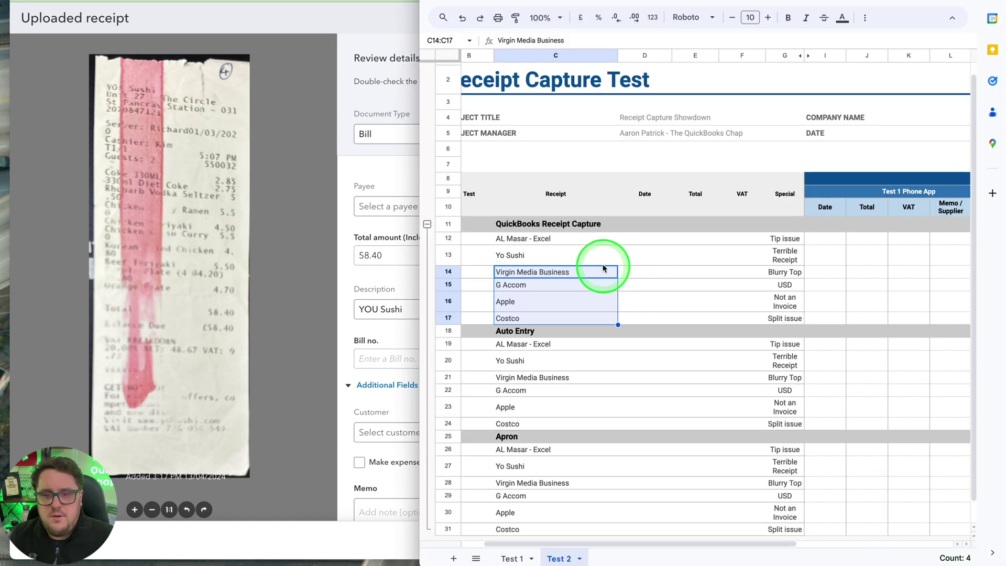
{"action": "left_click", "coordinate": [685, 285]}
{"action": "left_click", "coordinate": [837, 262]}
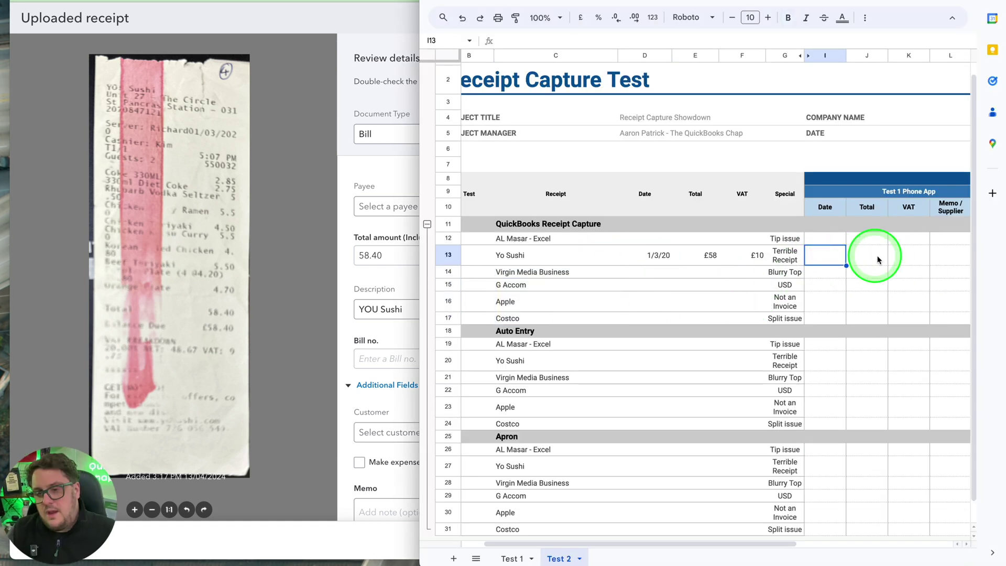
{"action": "left_click", "coordinate": [874, 256]}
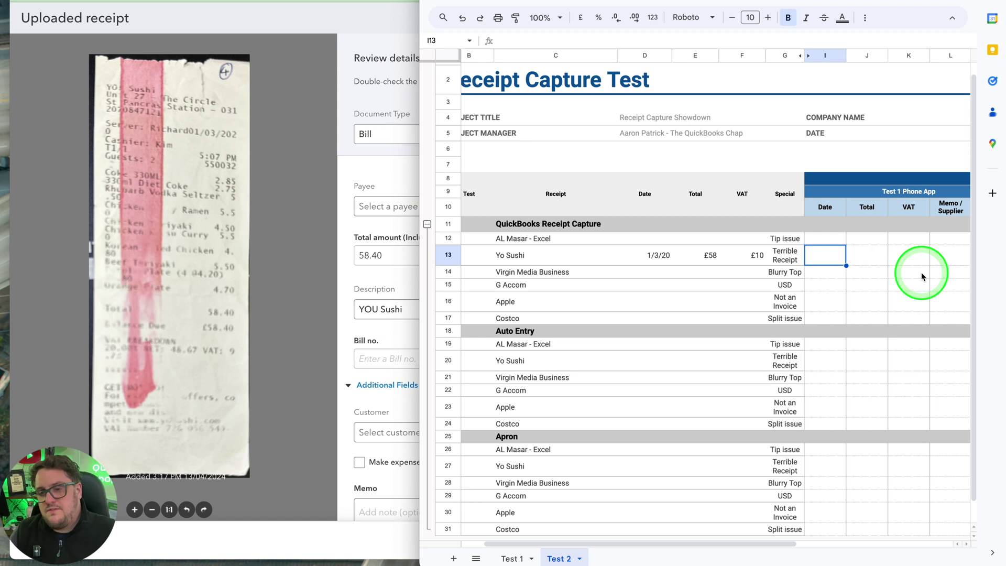
Step: Grade Yo Sushi's Test 1 Phone App results against the captured receipt: x for date, A for total and X for VAT
{"action": "left_click", "coordinate": [344, 48]}
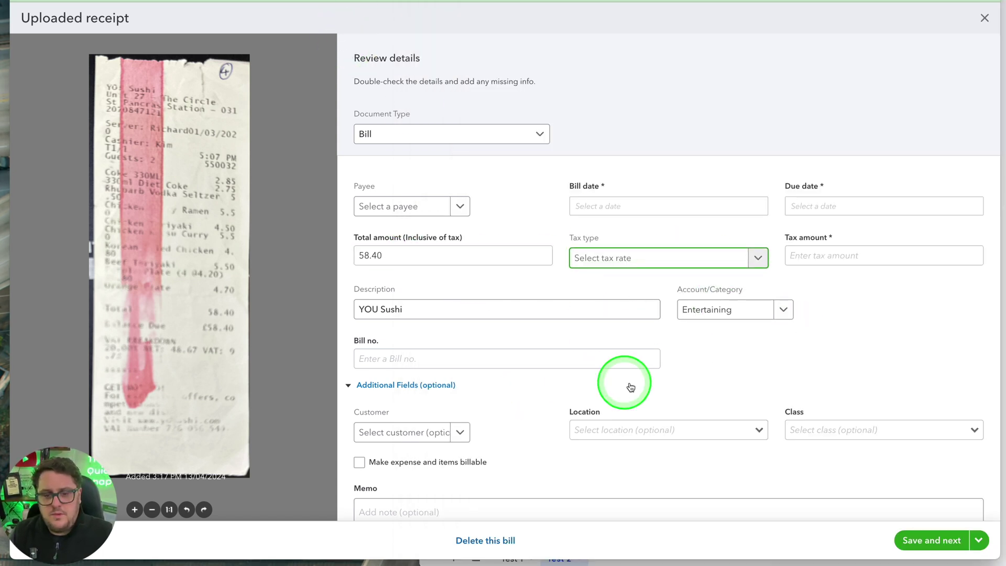
{"action": "key", "text": "alt+Tab"}
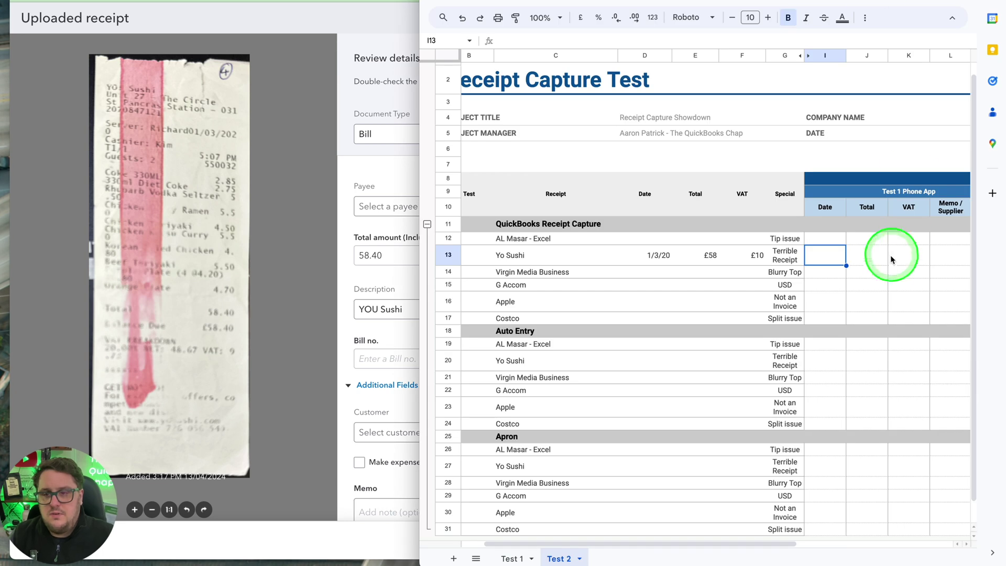
{"action": "type", "text": "x"}
{"action": "key", "text": "Tab"}
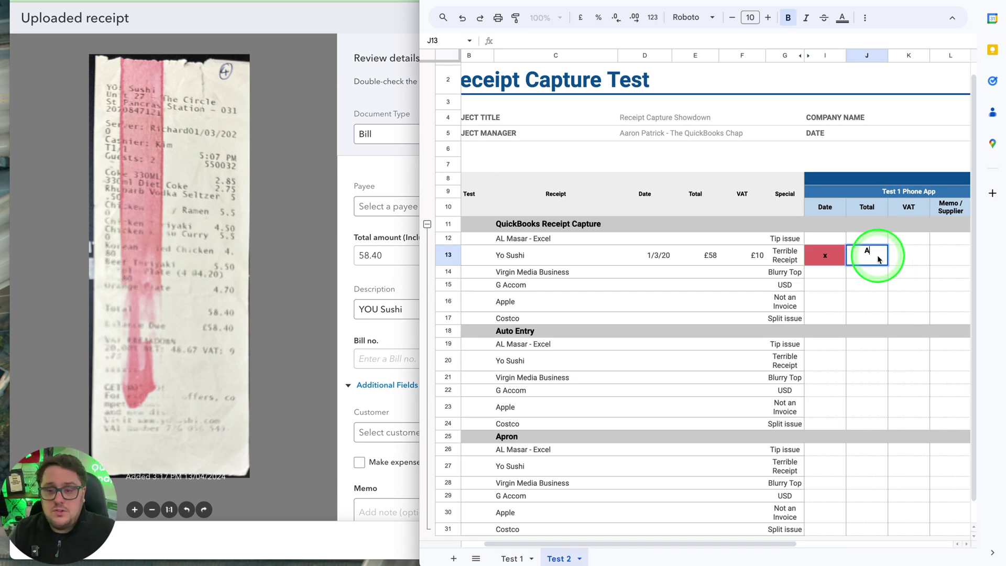
{"action": "type", "text": "A"}
{"action": "key", "text": "Tab"}
{"action": "key", "text": "Tab"}
{"action": "key", "text": "Tab"}
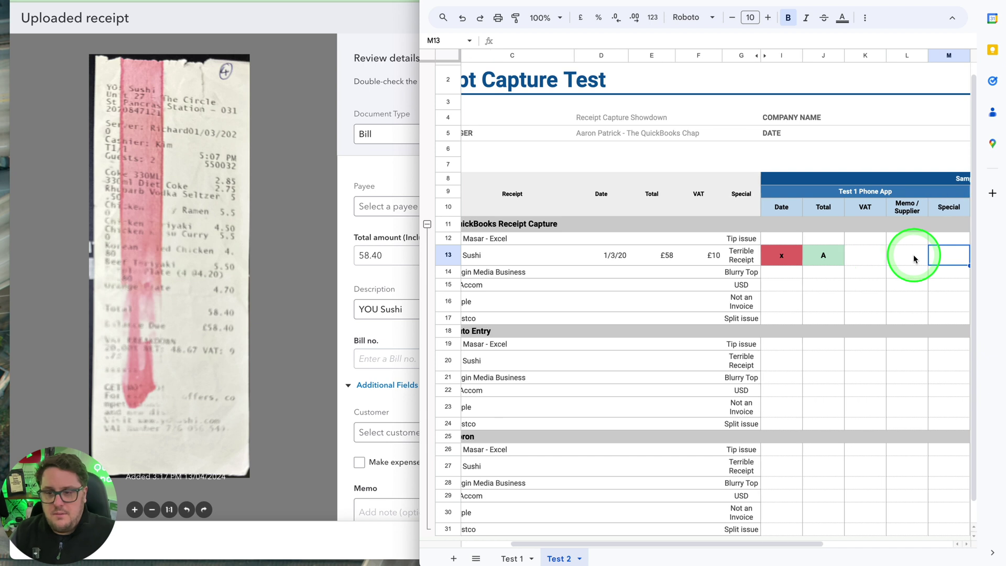
{"action": "key", "text": "Left"}
{"action": "key", "text": "Left"}
{"action": "type", "text": "X"}
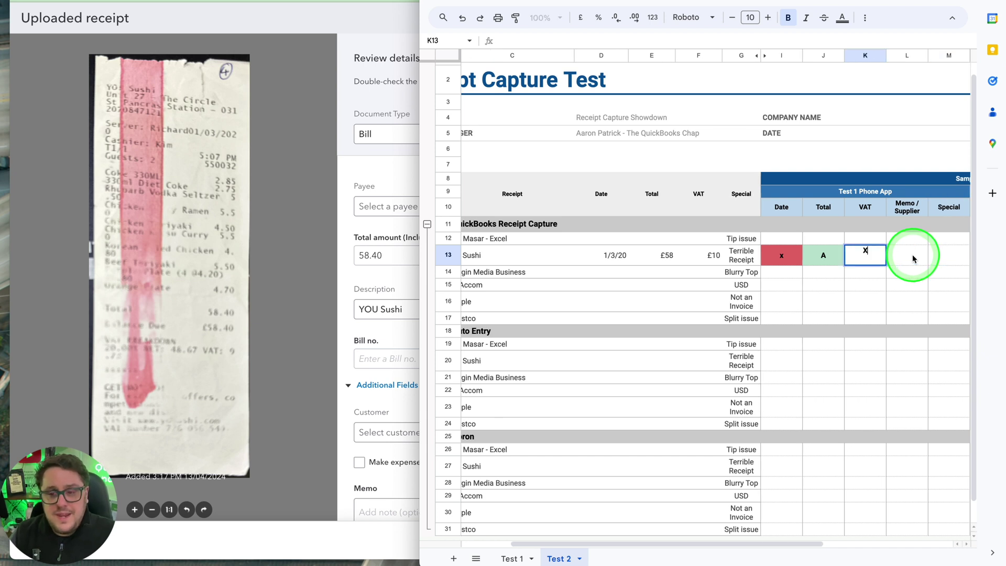
{"action": "key", "text": "Tab"}
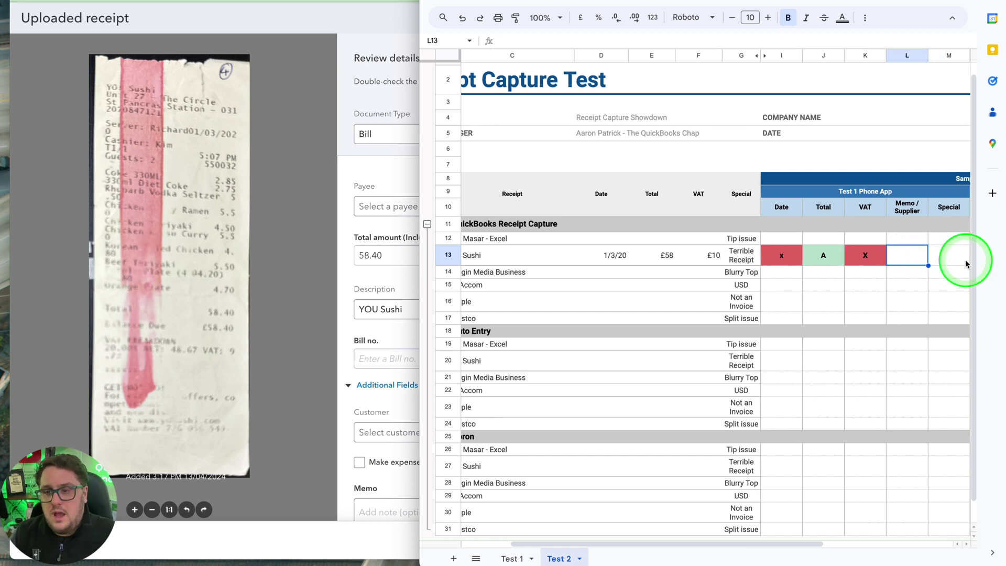
Step: Recheck the captured Yo Sushi receipt, then grade its Memo / Supplier as A and Special as B in the spreadsheet
{"action": "left_click", "coordinate": [292, 139]}
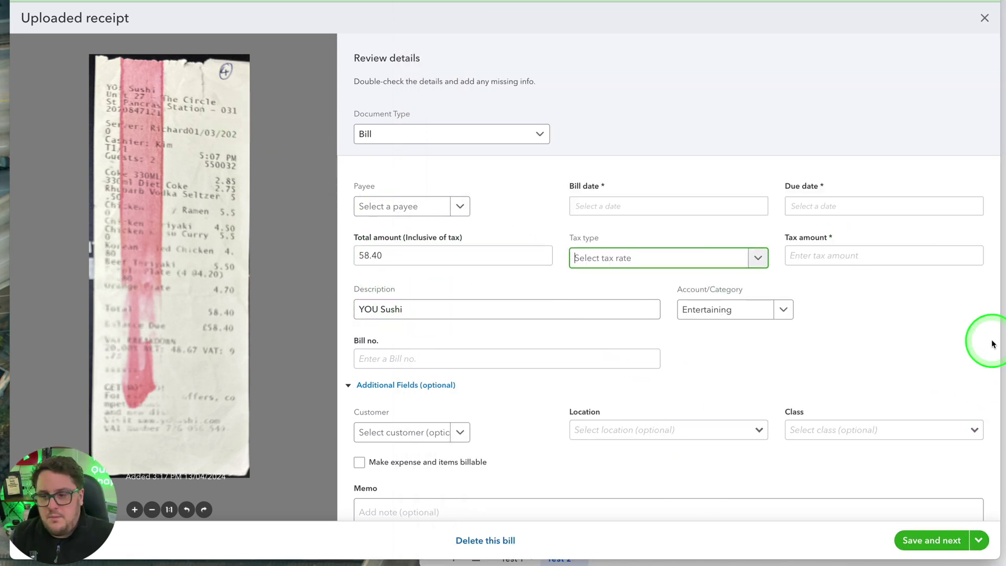
{"action": "left_click", "coordinate": [667, 562]}
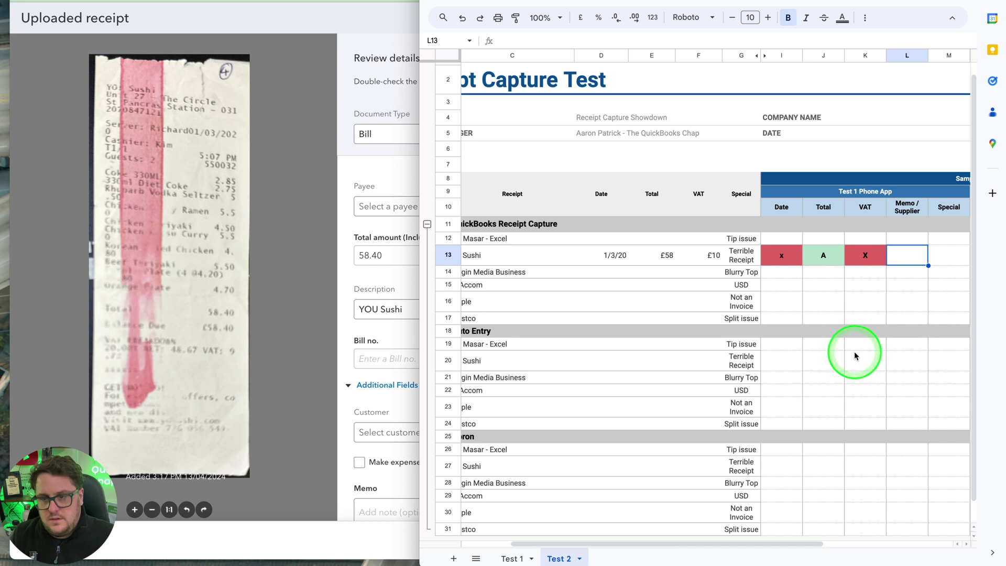
{"action": "key", "text": "Tab"}
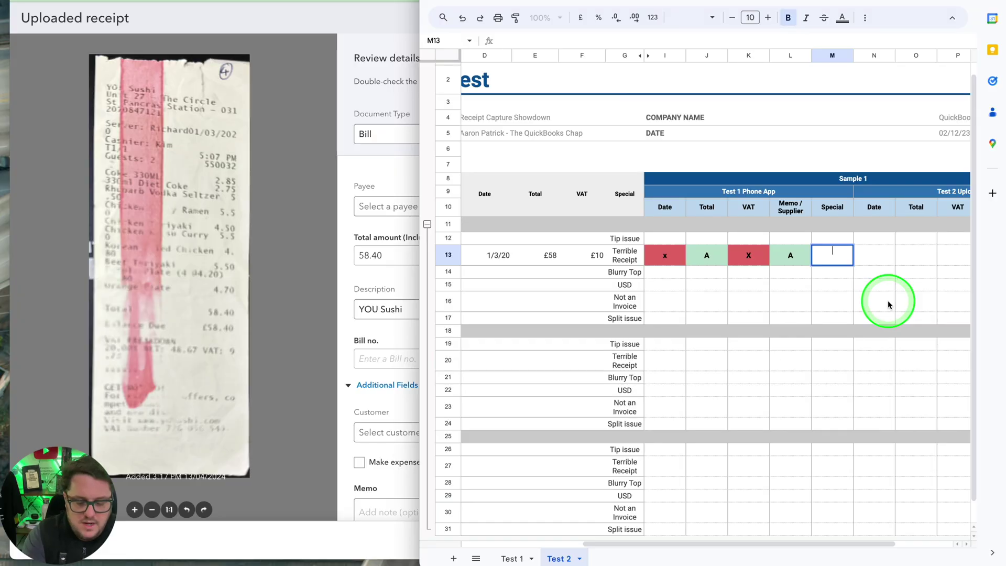
{"action": "type", "text": "E"}
{"action": "key", "text": "Return"}
{"action": "scroll", "coordinate": [680, 261], "scroll_direction": "left", "scroll_amount": 2}
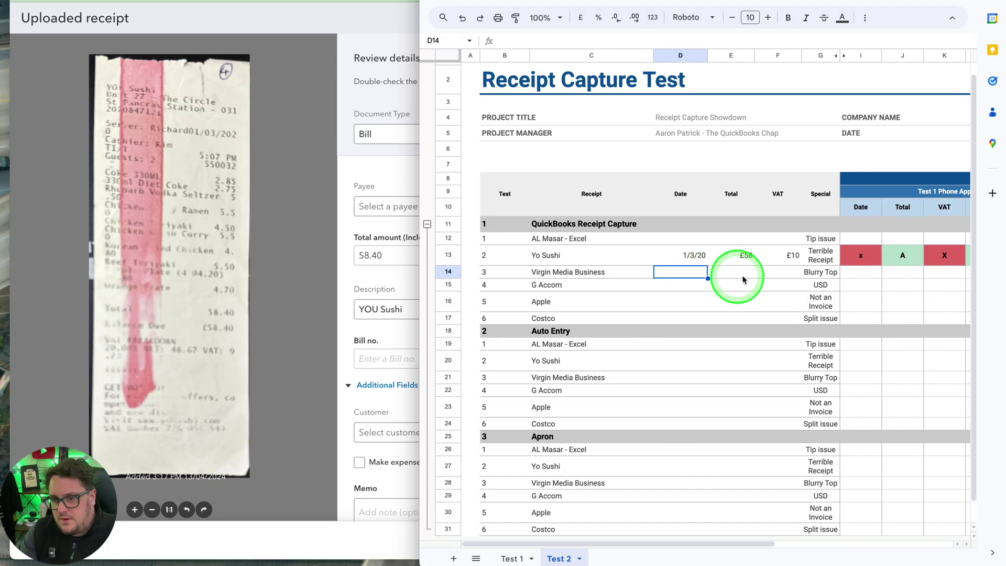
{"action": "scroll", "coordinate": [734, 253], "scroll_direction": "left", "scroll_amount": 3}
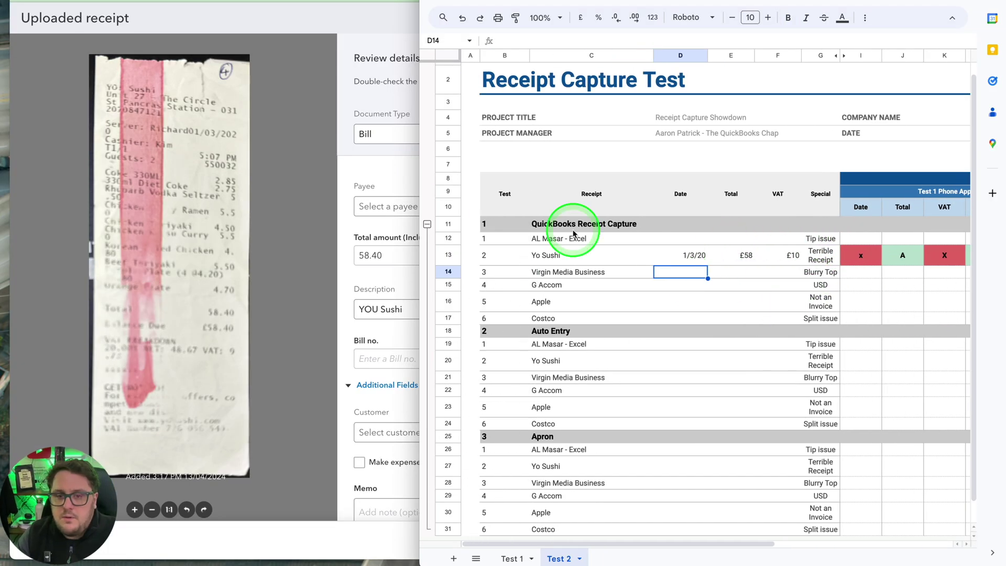
Step: Close the Yo Sushi receipt in QuickBooks and open the receipt details of the £4.80 Virgin Media bill flagged as a duplicate
{"action": "left_click", "coordinate": [306, 271]}
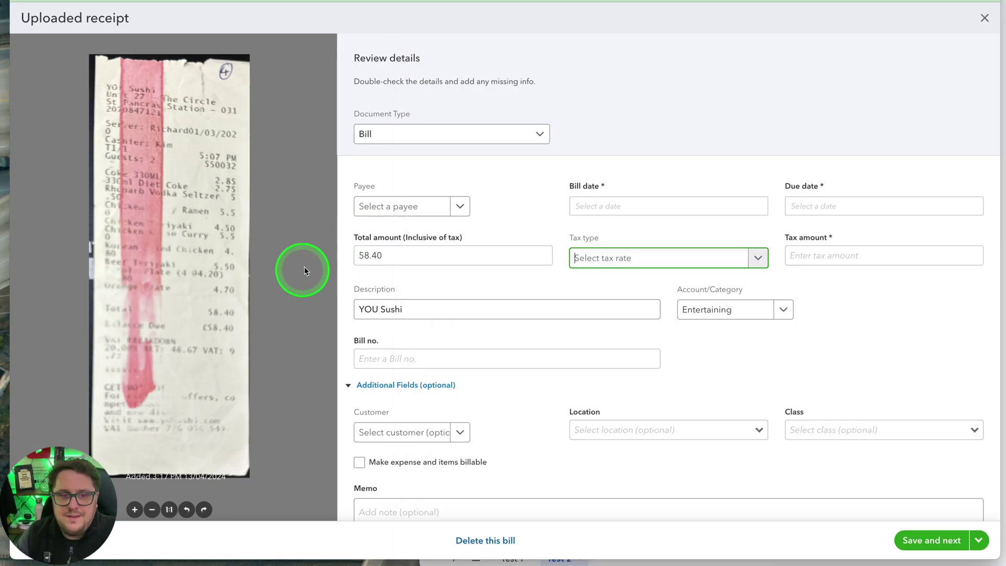
{"action": "left_click", "coordinate": [988, 21]}
{"action": "left_click", "coordinate": [490, 541]}
{"action": "left_click", "coordinate": [610, 354]}
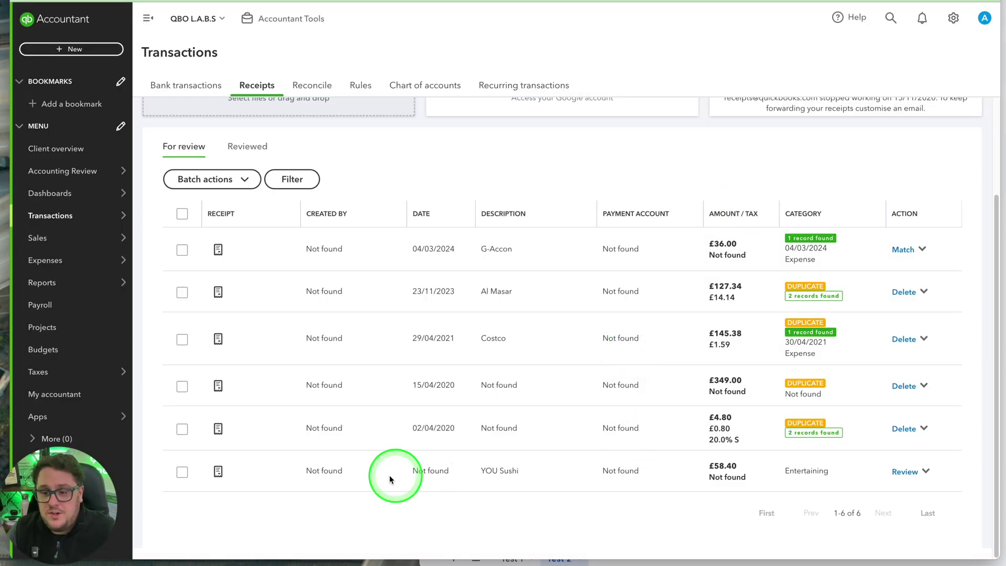
{"action": "left_click", "coordinate": [330, 427]}
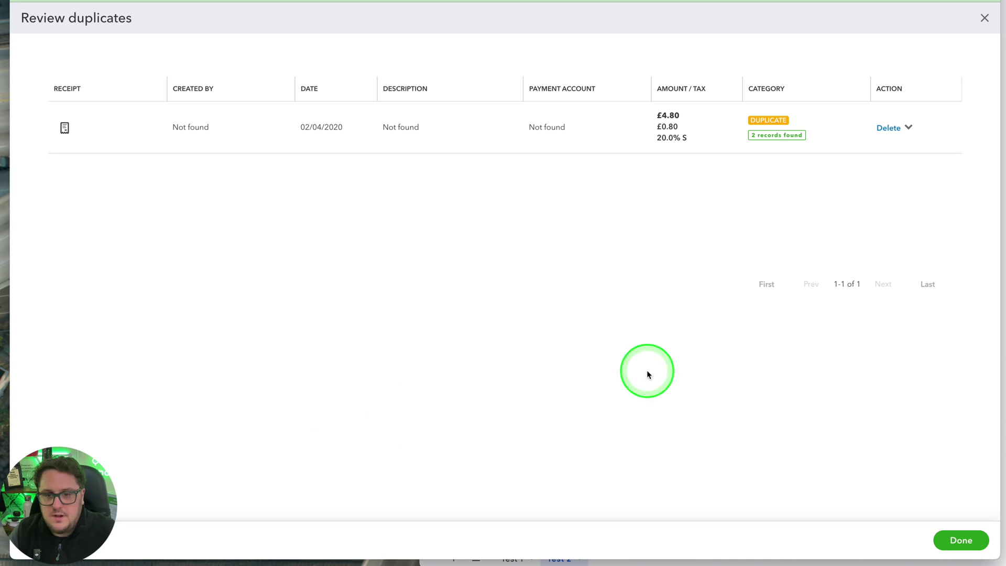
{"action": "left_click", "coordinate": [911, 127]}
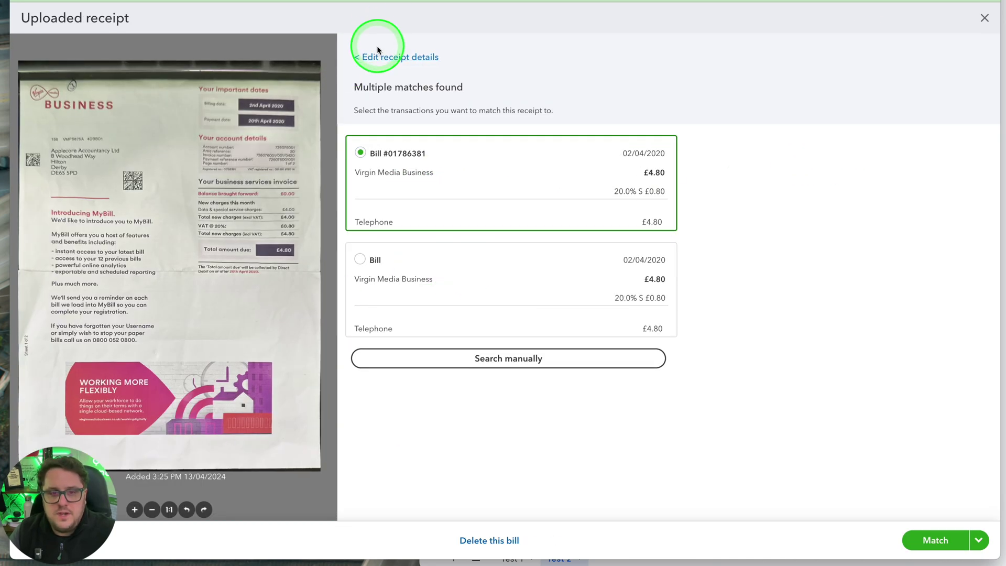
{"action": "left_click", "coordinate": [387, 56]}
Step: In the spreadsheet, set Yo Sushi's VAT to £9.73 and record Virgin Media Business's date 2/4/20, total £4.80 and VAT £0.80
{"action": "key", "text": "super+Tab"}
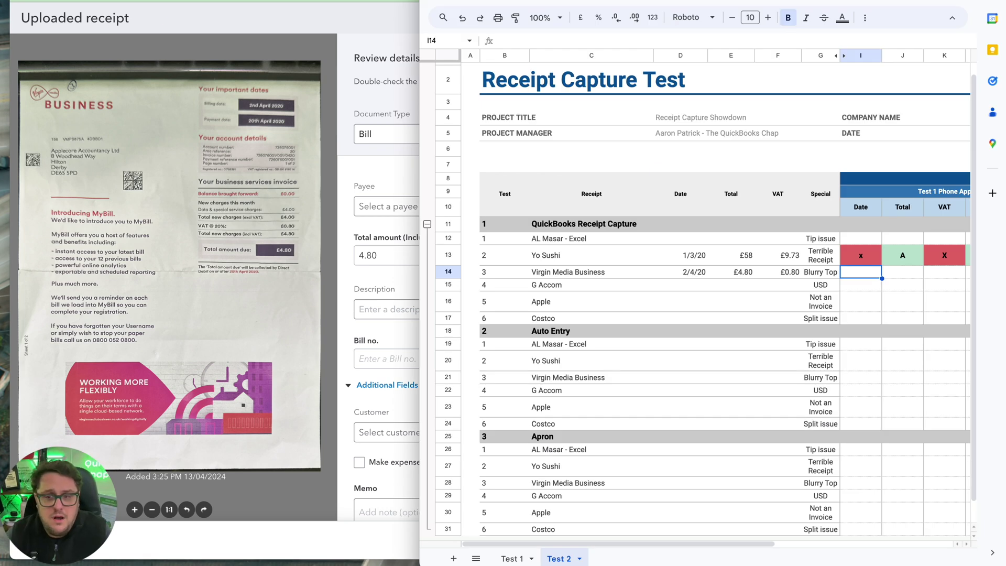
{"action": "left_click", "coordinate": [411, 196]}
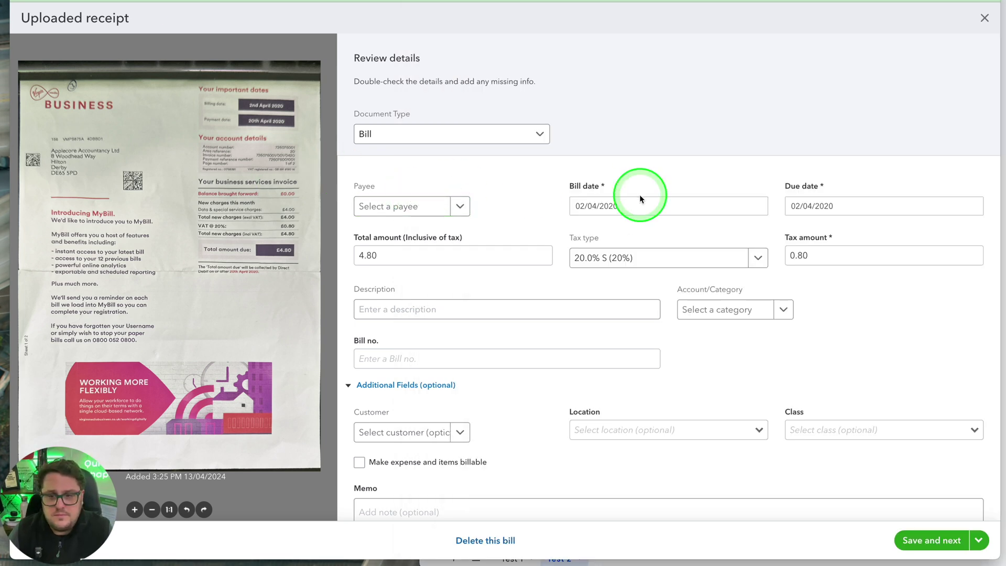
{"action": "left_click", "coordinate": [706, 563]}
Step: Check the captured Virgin Media fields in QuickBooks and grade date, total and VAT as A under Test 1 Phone App
{"action": "type", "text": "A"}
{"action": "key", "text": "Tab"}
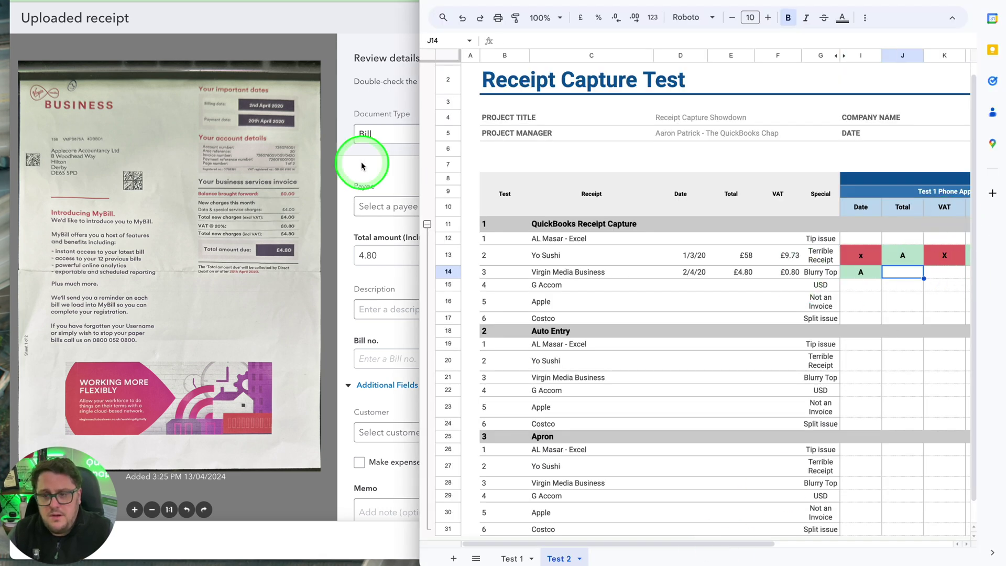
{"action": "left_click", "coordinate": [389, 172]}
{"action": "left_click", "coordinate": [649, 562]}
{"action": "type", "text": "A"}
{"action": "key", "text": "Tab"}
{"action": "left_click", "coordinate": [403, 213]}
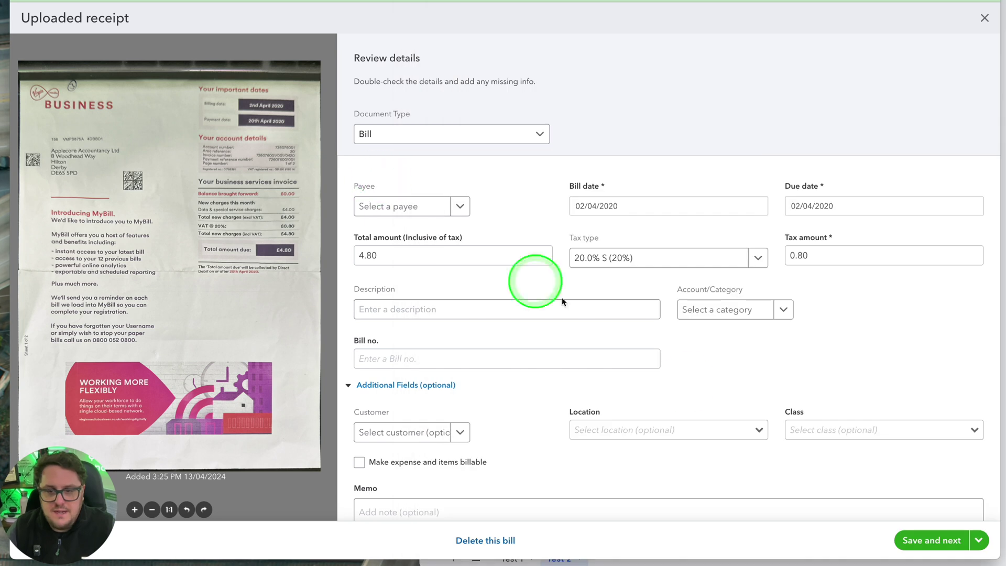
{"action": "left_click", "coordinate": [660, 563]}
{"action": "type", "text": "A"}
{"action": "key", "text": "Tab"}
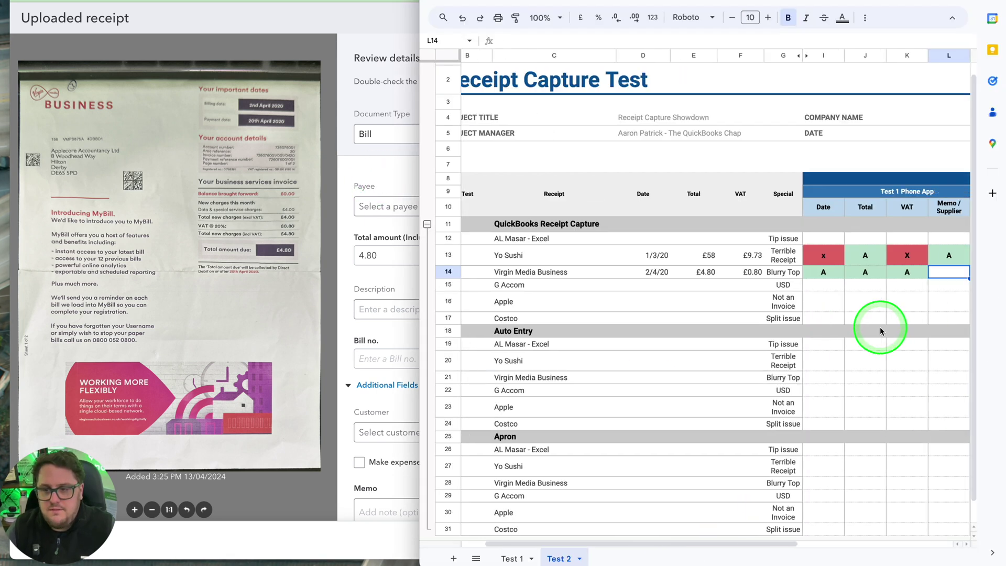
Step: Check the captured payee and memo of the Virgin Media bill in QuickBooks and grade its Memo / Supplier as X in the spreadsheet
{"action": "left_click", "coordinate": [362, 250]}
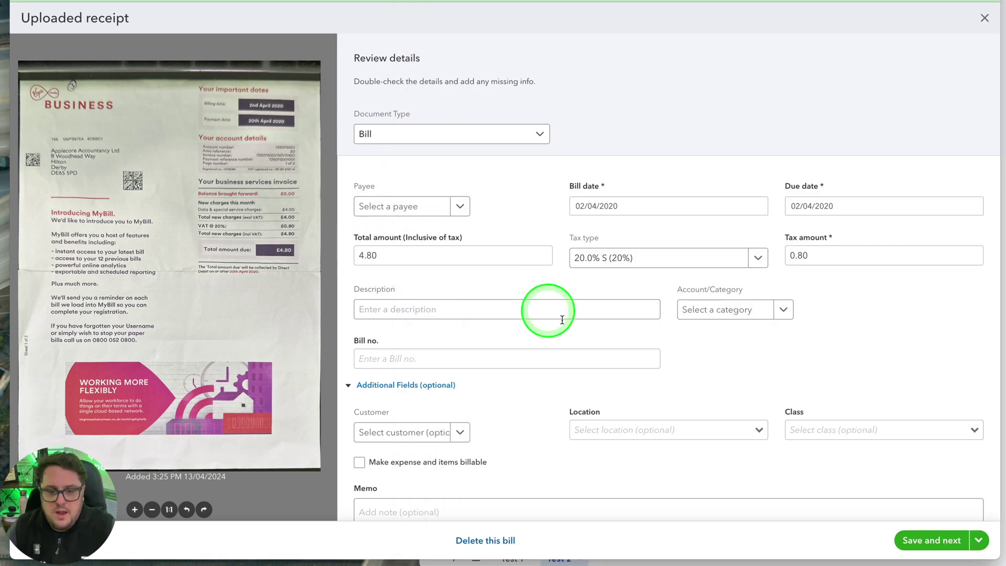
{"action": "scroll", "coordinate": [602, 346], "scroll_direction": "down", "scroll_amount": 2}
{"action": "scroll", "coordinate": [646, 376], "scroll_direction": "up", "scroll_amount": 2}
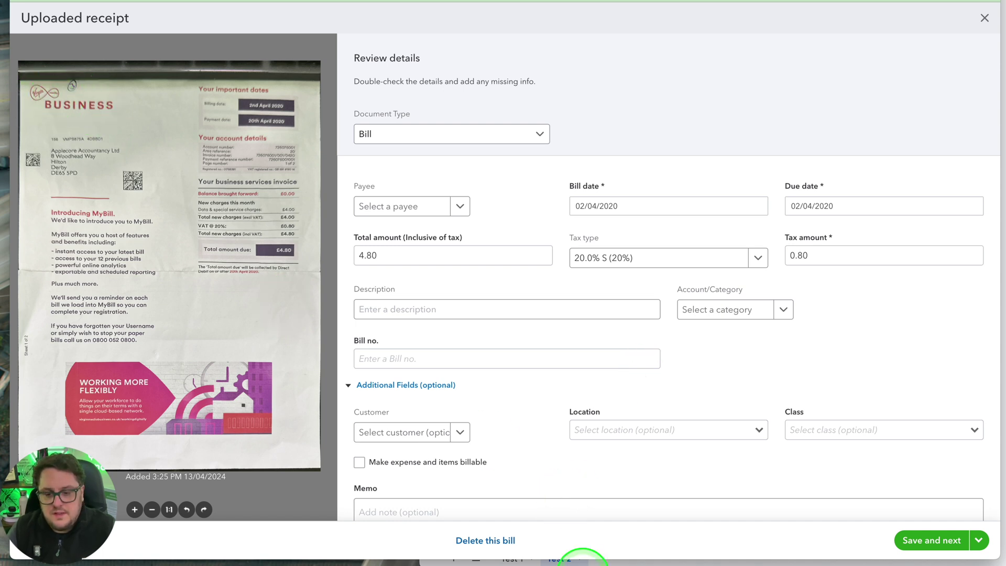
{"action": "left_click", "coordinate": [630, 563]}
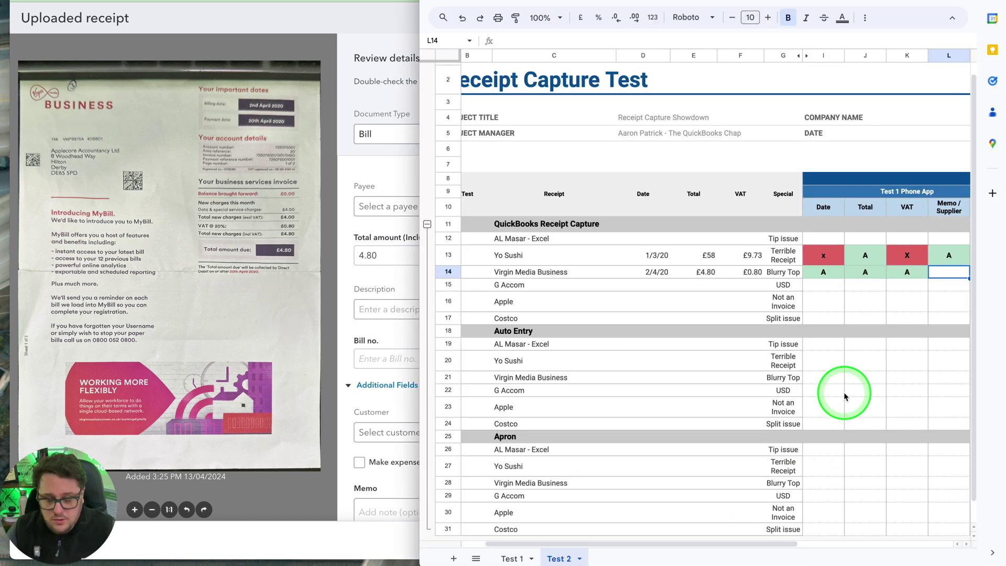
{"action": "type", "text": "X"}
{"action": "key", "text": "Tab"}
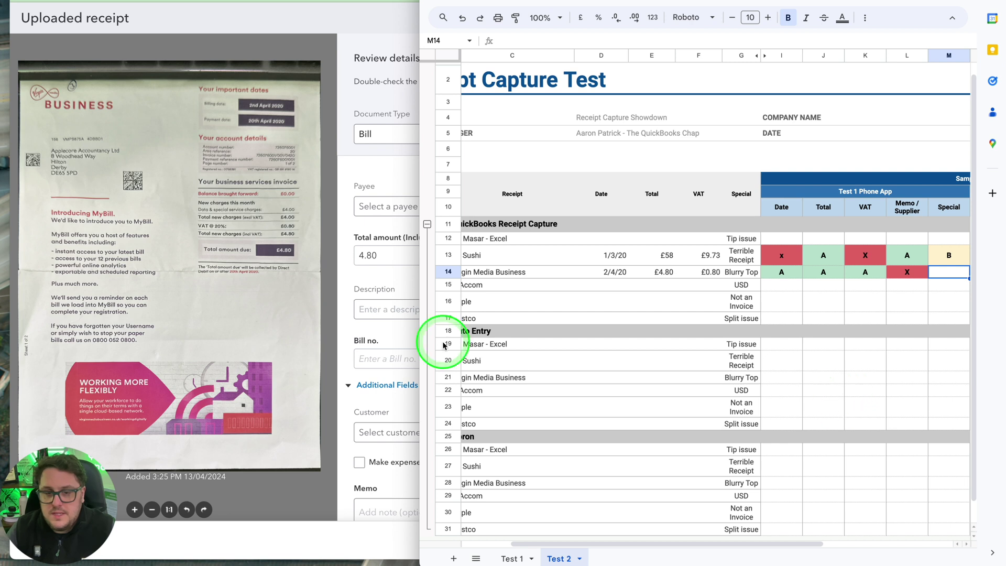
Step: Recheck the captured Virgin Media bill in QuickBooks and grade its Special result as B under Test 1 Phone App
{"action": "left_click", "coordinate": [303, 299]}
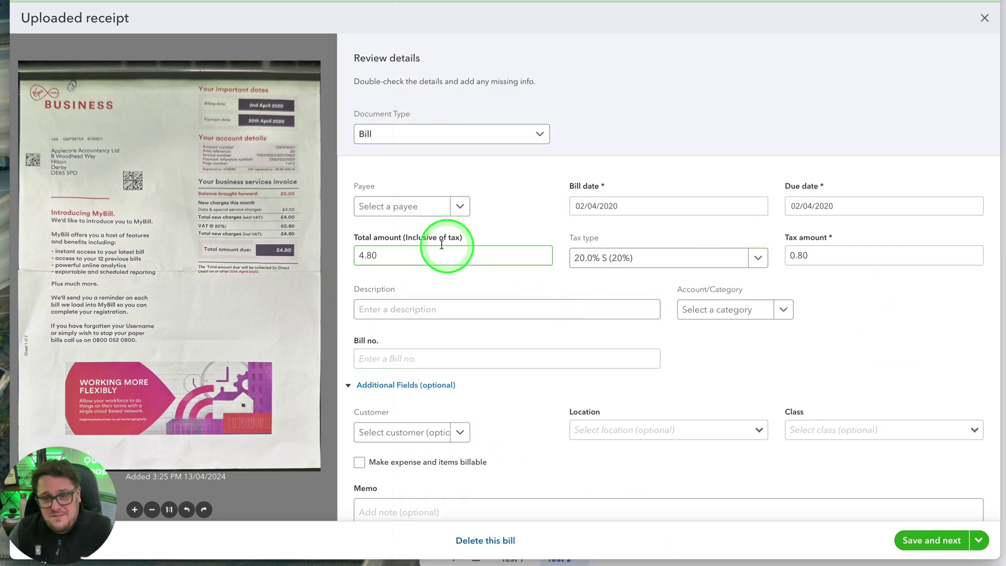
{"action": "left_click", "coordinate": [633, 559]}
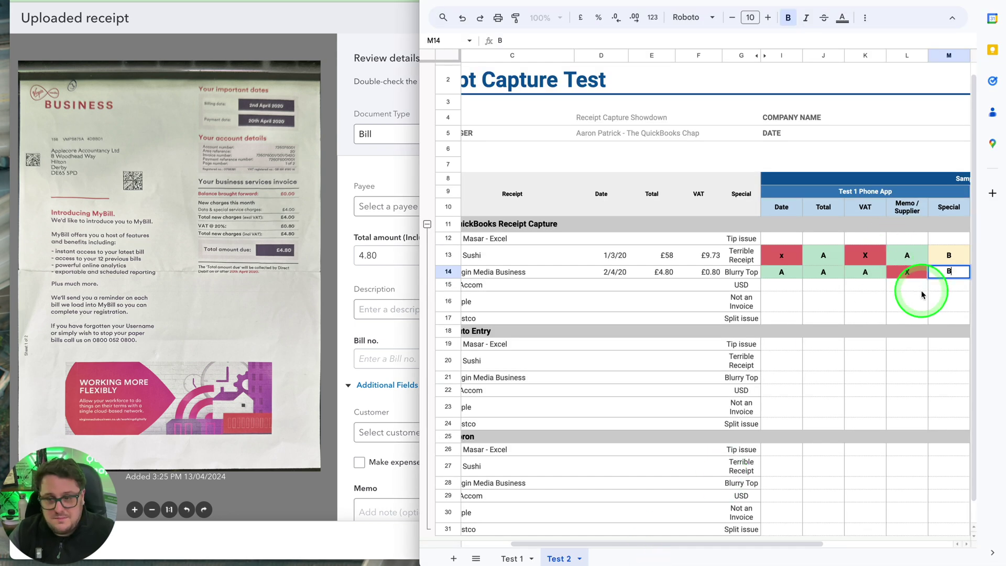
{"action": "left_click", "coordinate": [780, 285]}
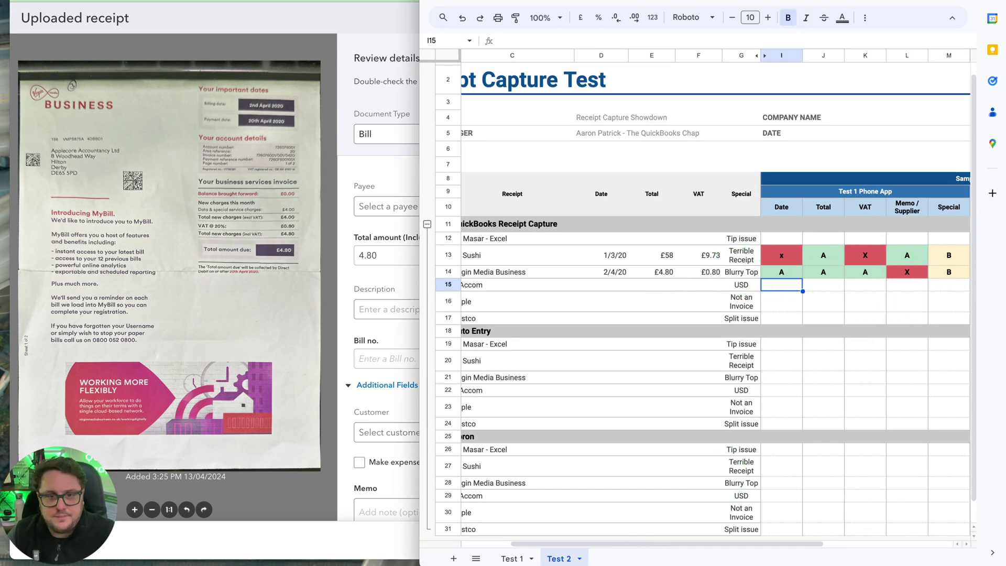
Step: Delete the Virgin Media bill in QuickBooks and confirm the deletion
{"action": "left_click", "coordinate": [404, 502]}
{"action": "left_click", "coordinate": [480, 540]}
{"action": "left_click", "coordinate": [605, 367]}
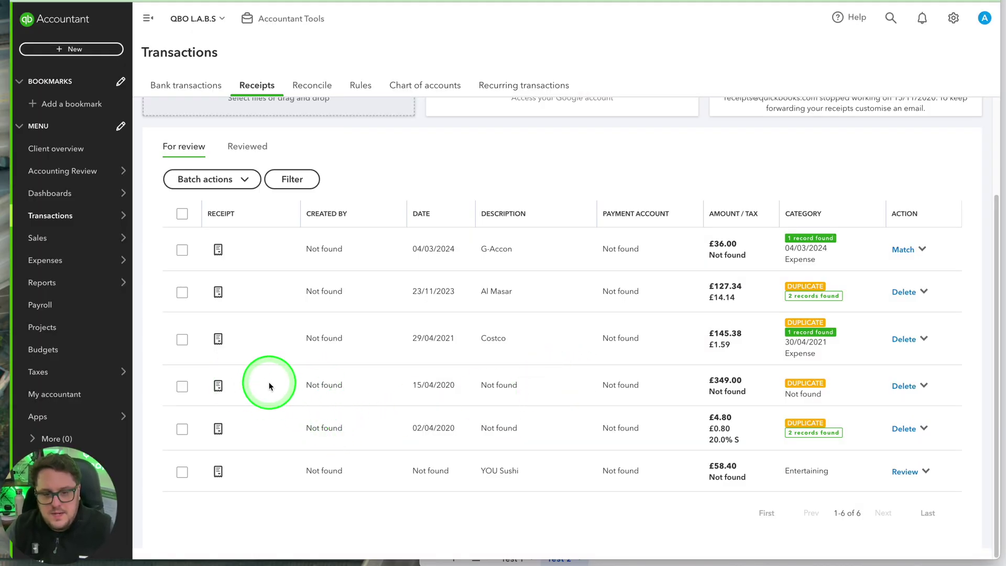
Step: Open the receipt details of the £349.00 Apple order flagged as a duplicate and look over the uploaded document
{"action": "left_click", "coordinate": [312, 382]}
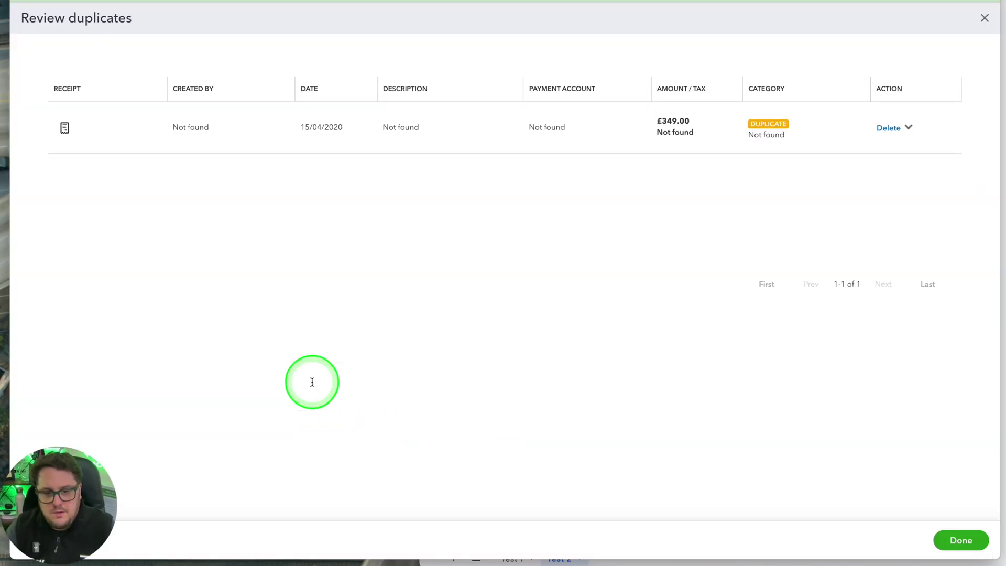
{"action": "left_click", "coordinate": [908, 128]}
{"action": "left_click", "coordinate": [897, 149]}
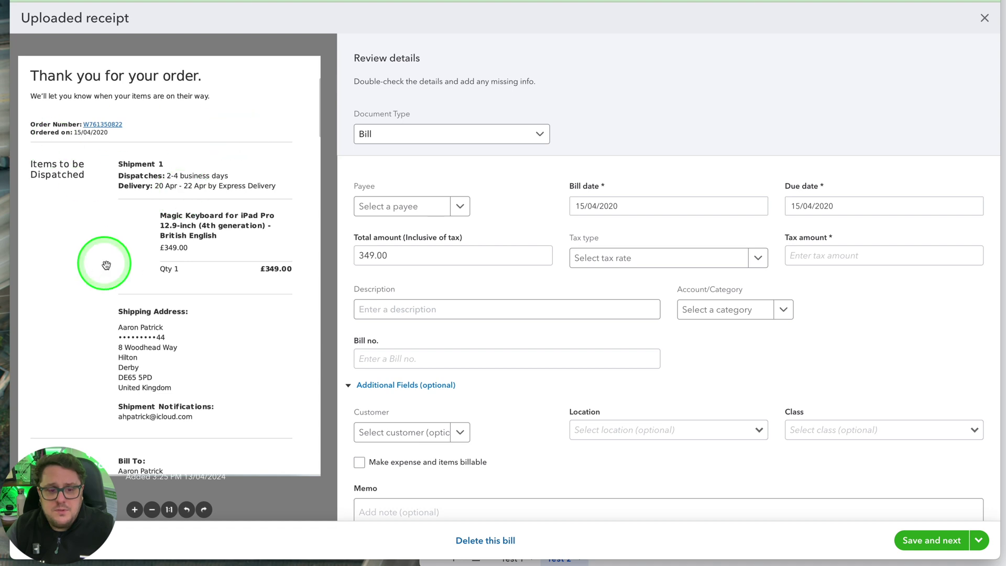
{"action": "scroll", "coordinate": [181, 387], "scroll_direction": "down", "scroll_amount": 2}
{"action": "scroll", "coordinate": [181, 386], "scroll_direction": "up", "scroll_amount": 2}
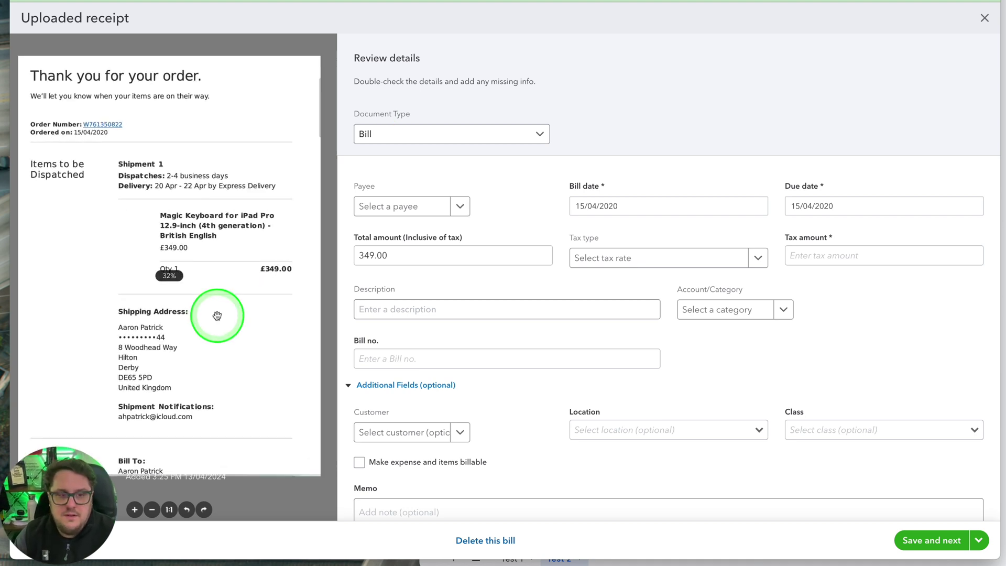
Step: In the spreadsheet, record Apple's date 15/04/20, total £349.00 and VAT ??, and grade its captured date as A
{"action": "left_click", "coordinate": [664, 563]}
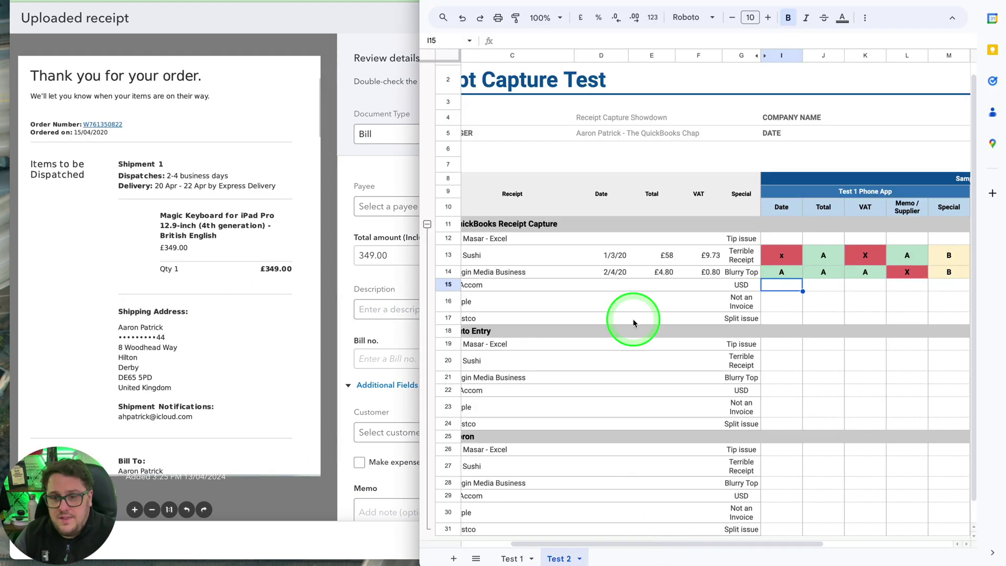
{"action": "left_click", "coordinate": [394, 171]}
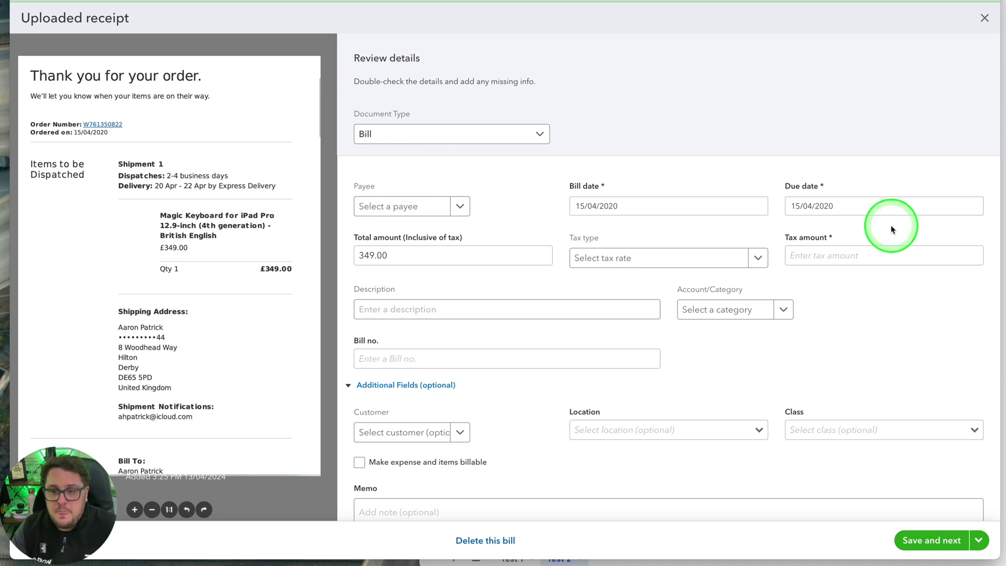
{"action": "left_click", "coordinate": [681, 563]}
{"action": "key", "text": "Tab"}
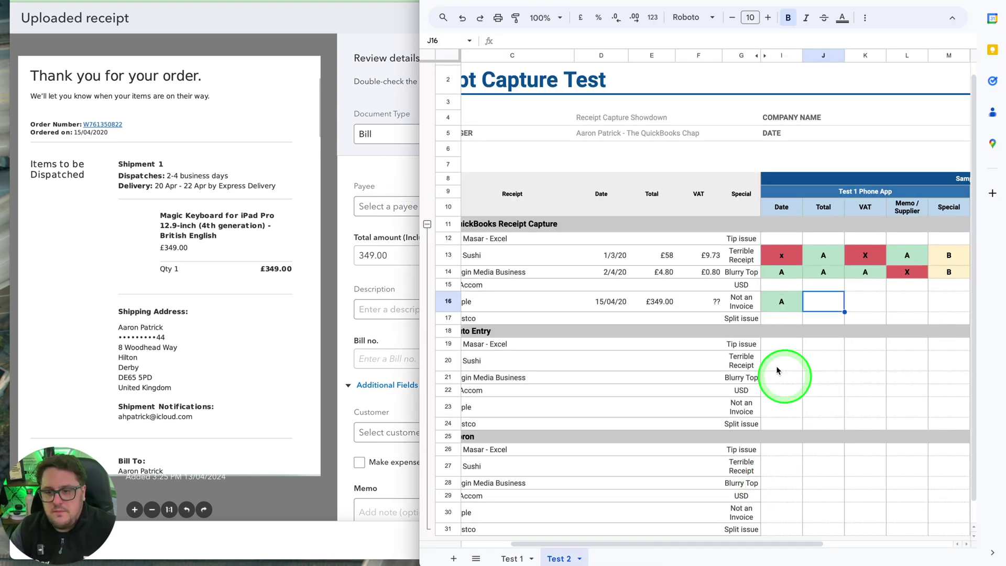
Step: Check Apple's captured amounts in QuickBooks and grade its Total as A and VAT as B in the spreadsheet
{"action": "left_click", "coordinate": [366, 171]}
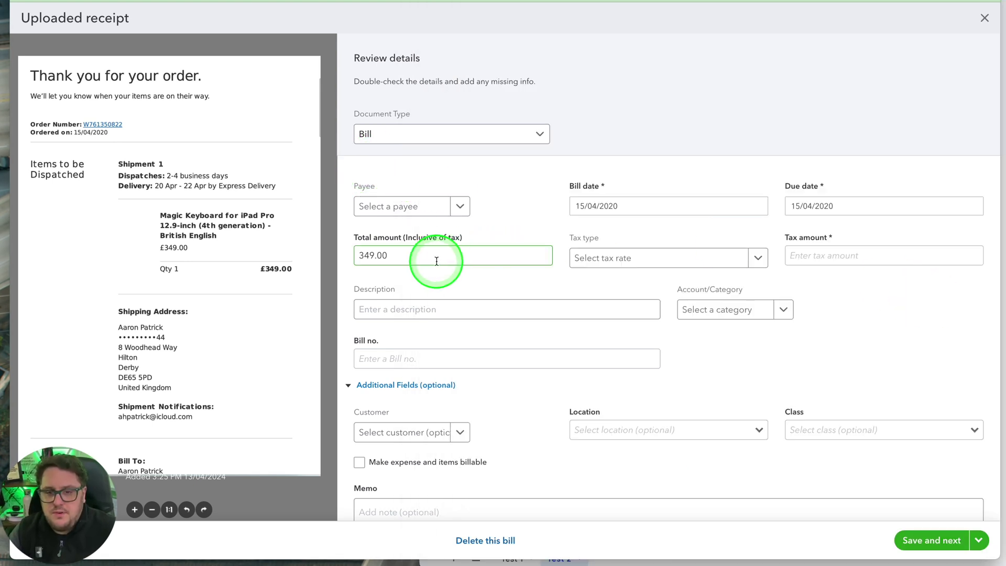
{"action": "left_click", "coordinate": [653, 563]}
{"action": "type", "text": "A"}
{"action": "key", "text": "Tab"}
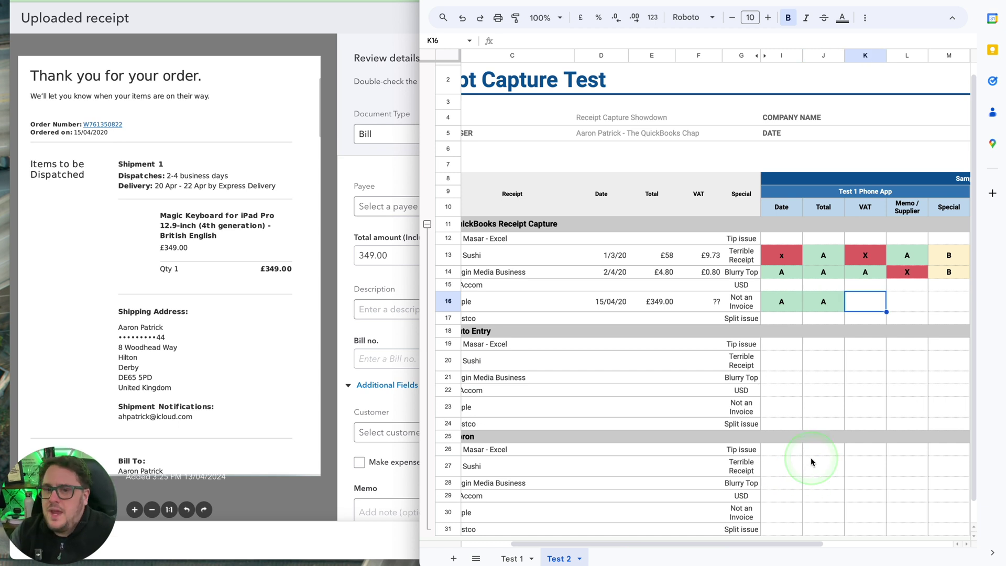
{"action": "left_click", "coordinate": [398, 192]}
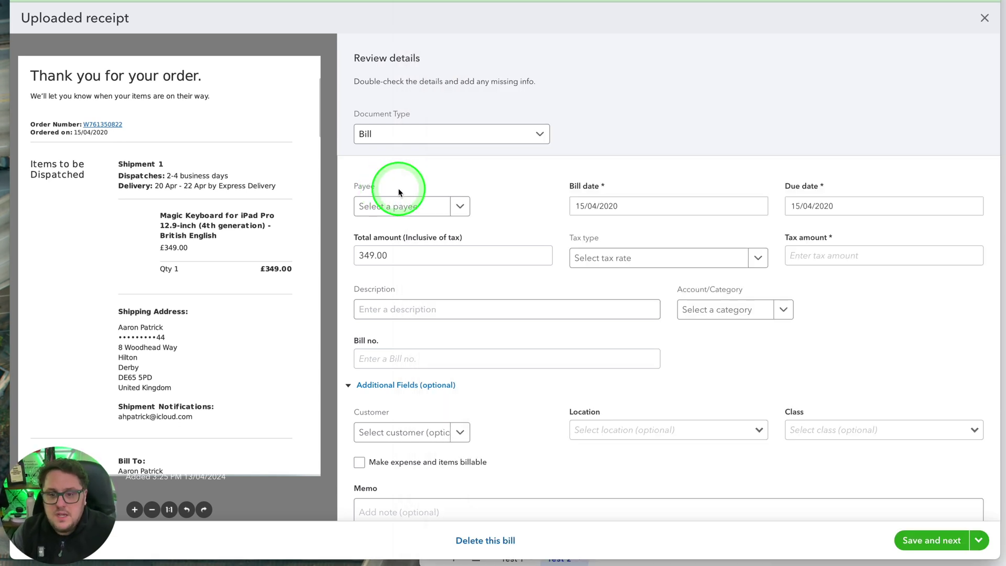
{"action": "left_click", "coordinate": [621, 560]}
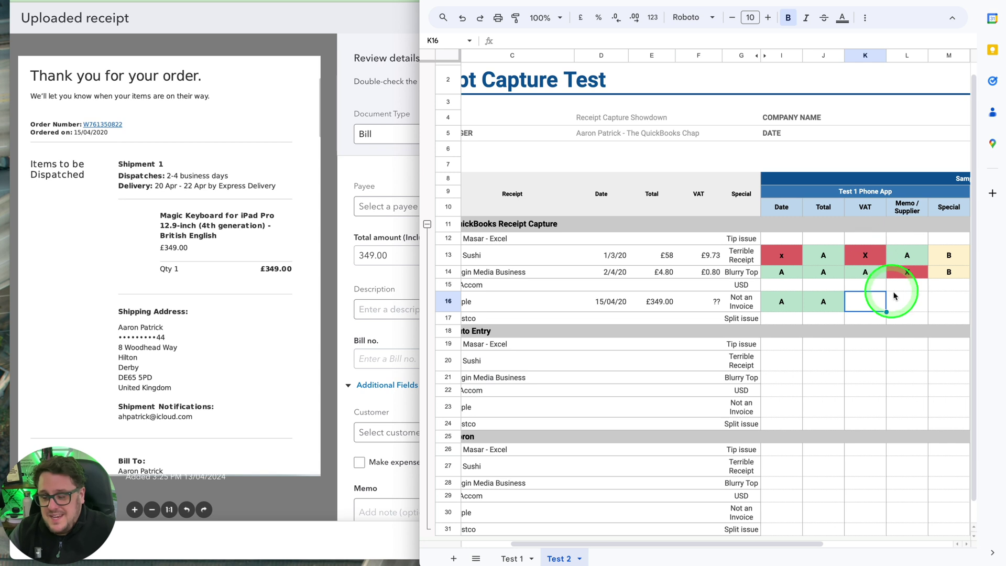
{"action": "type", "text": "B"}
{"action": "key", "text": "Tab"}
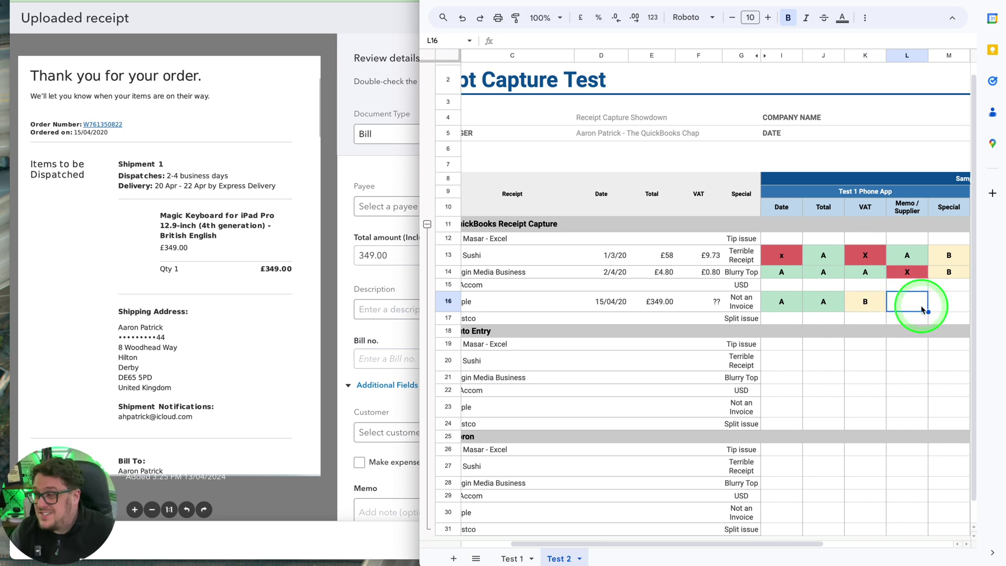
Step: Check the remaining captured Apple fields and grade its Memo / Supplier as X and Special as B
{"action": "scroll", "coordinate": [921, 309], "scroll_direction": "left", "scroll_amount": 1}
{"action": "scroll", "coordinate": [912, 303], "scroll_direction": "right", "scroll_amount": 2}
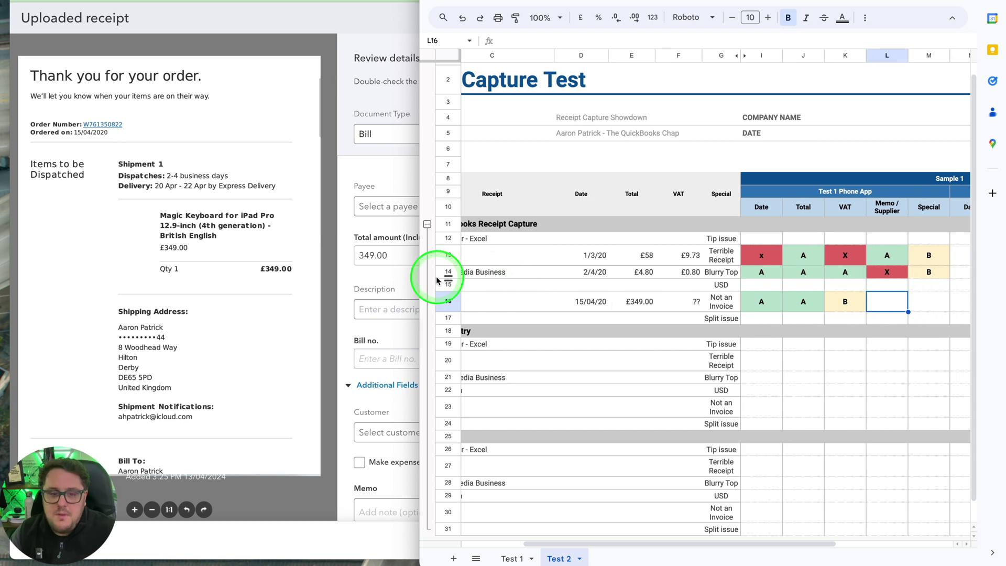
{"action": "left_click", "coordinate": [406, 264]}
{"action": "left_click", "coordinate": [566, 558]}
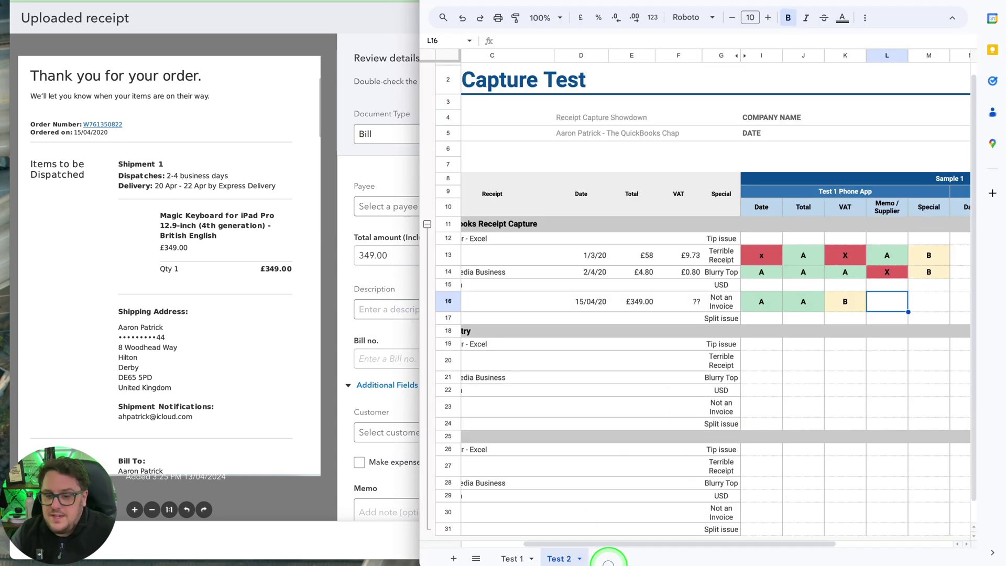
{"action": "key", "text": "Tab"}
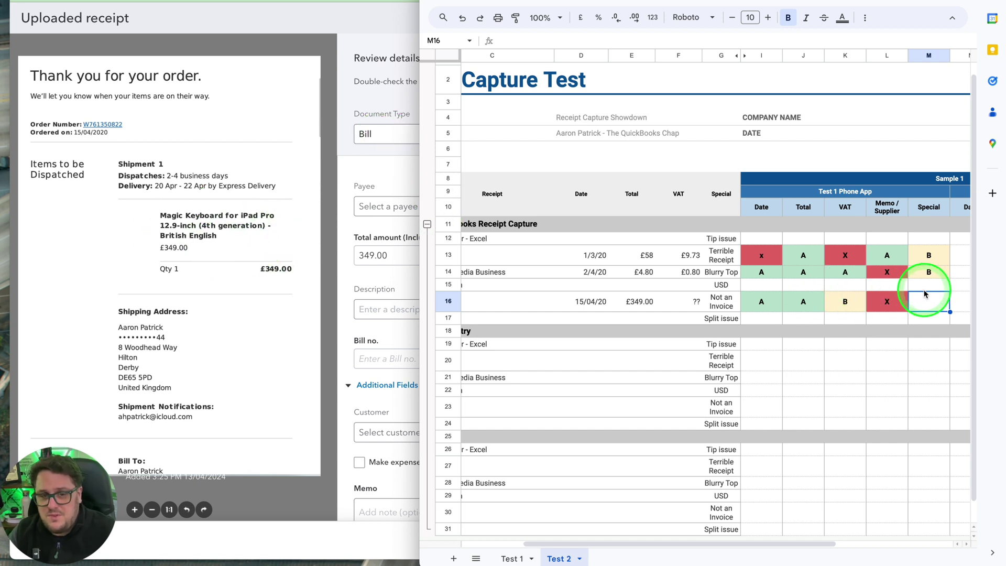
{"action": "type", "text": "B"}
{"action": "left_click", "coordinate": [884, 308]}
{"action": "left_click", "coordinate": [774, 316]}
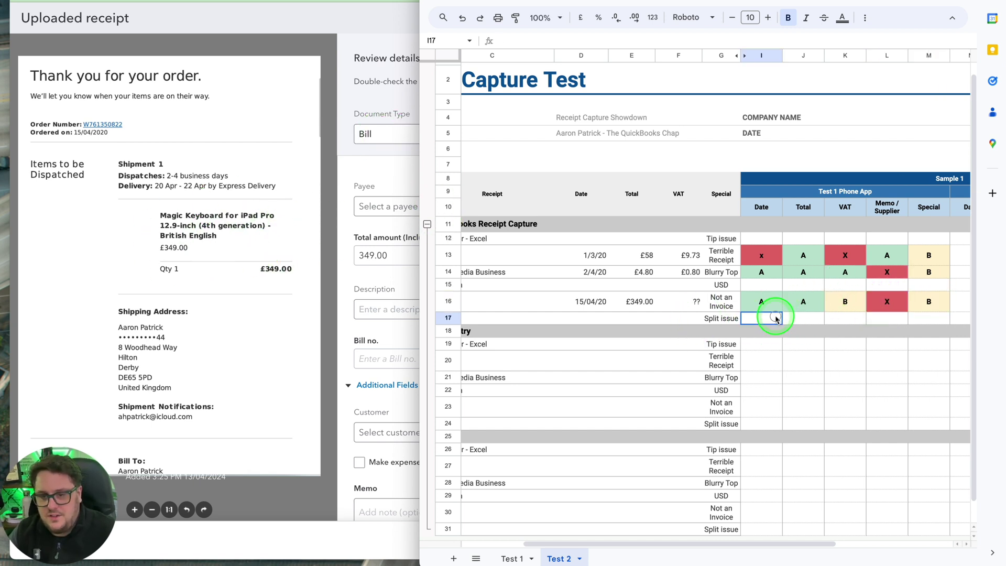
Step: Return to QuickBooks and delete the £349.00 Apple bill, confirming the deletion
{"action": "scroll", "coordinate": [761, 318], "scroll_direction": "left", "scroll_amount": 5}
{"action": "left_click", "coordinate": [366, 96]}
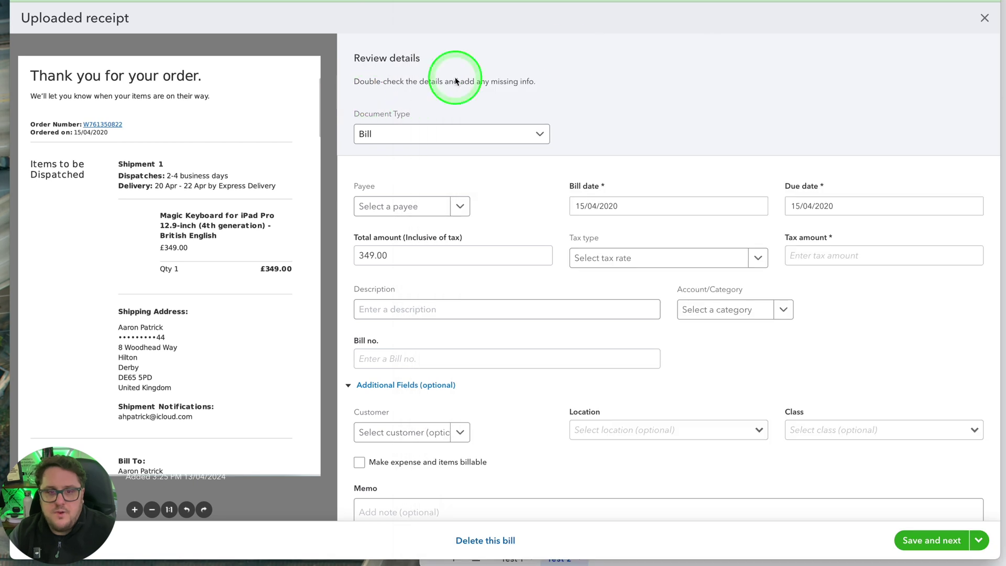
{"action": "left_click", "coordinate": [485, 540]}
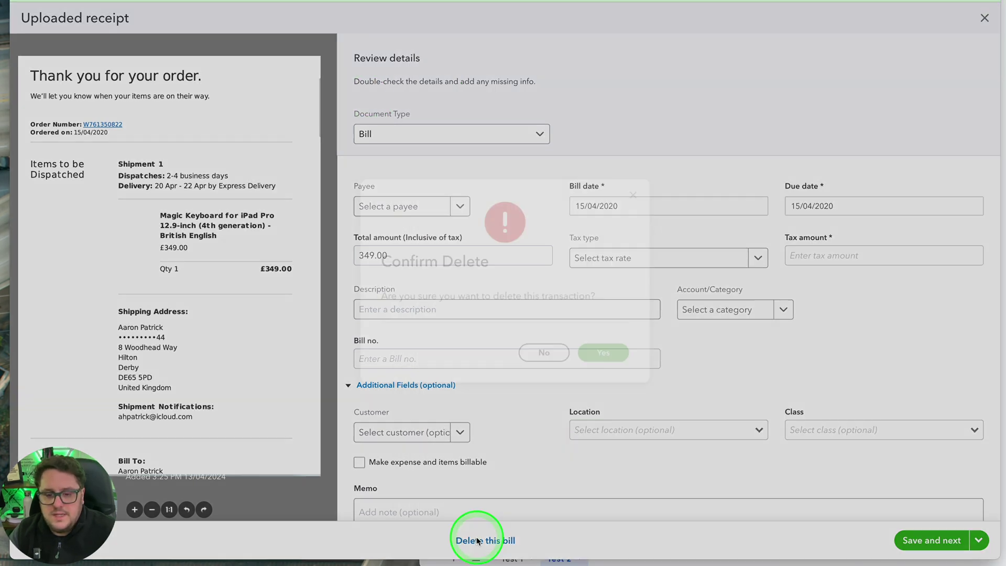
{"action": "left_click", "coordinate": [612, 360]}
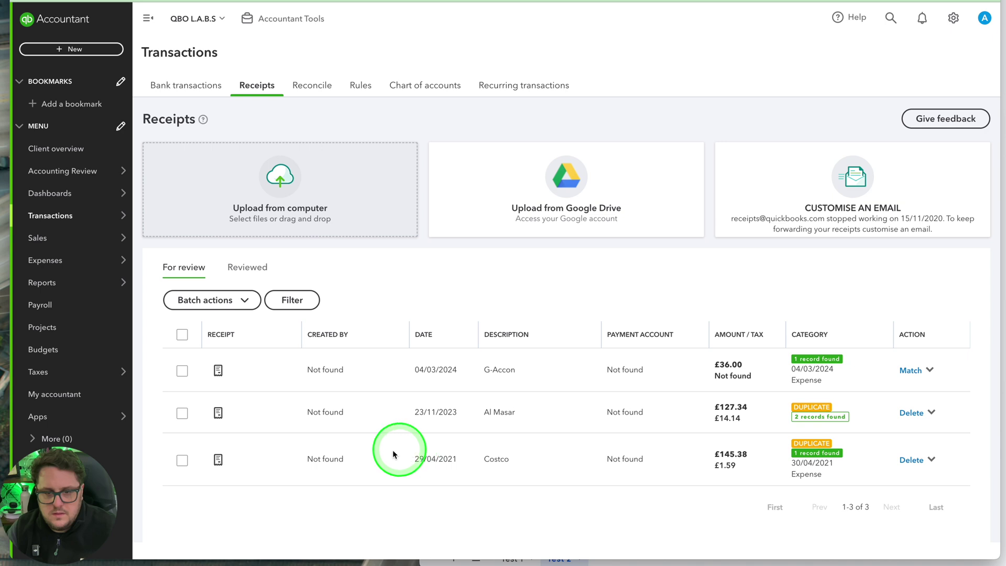
Step: Open the receipt details of the £145.38 Costco receipt flagged as a duplicate
{"action": "mouse_move", "coordinate": [218, 460]}
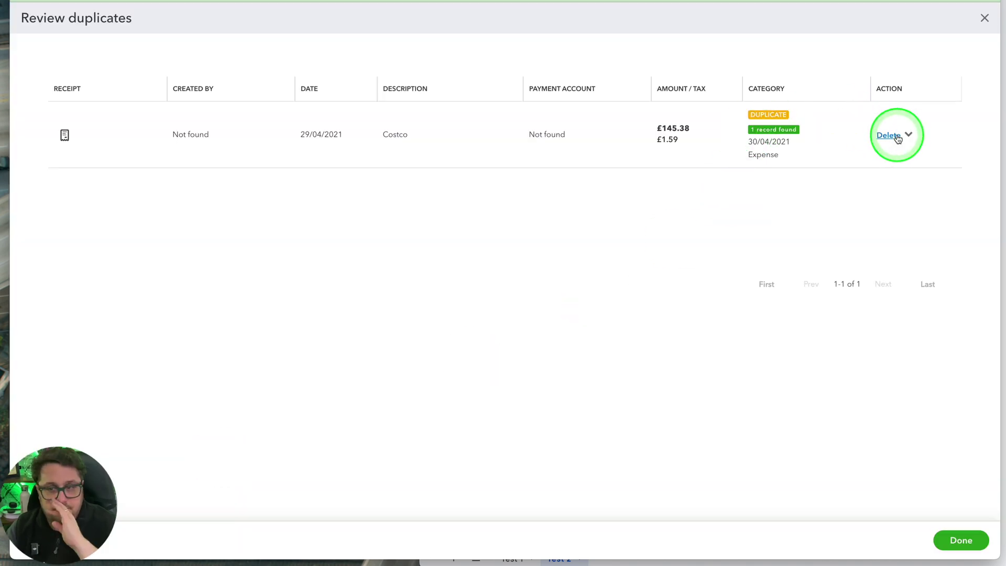
{"action": "left_click", "coordinate": [908, 135]}
{"action": "left_click", "coordinate": [896, 155]}
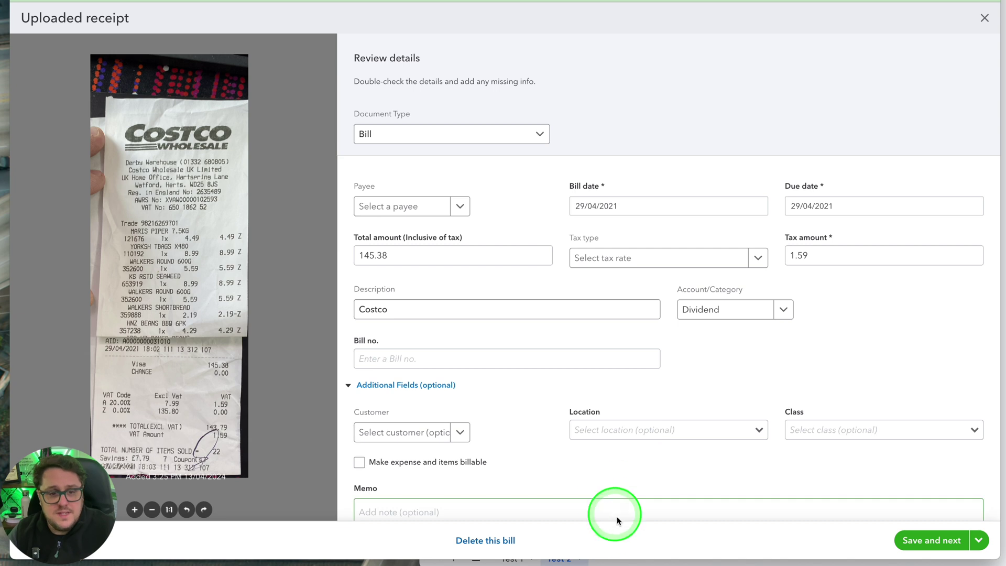
Step: In the QuickBooks Receipt Capture section of the spreadsheet, record Costco's date 09/04/21, total £145.38 and VAT £1.59
{"action": "left_click", "coordinate": [623, 560]}
{"action": "left_click", "coordinate": [681, 309]}
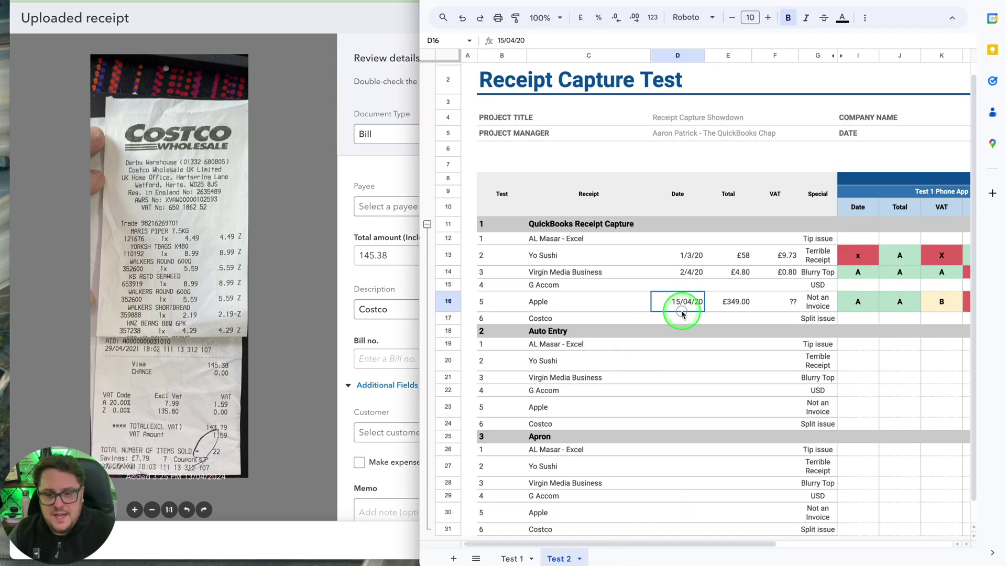
{"action": "left_click", "coordinate": [581, 318]}
{"action": "left_click", "coordinate": [401, 290]}
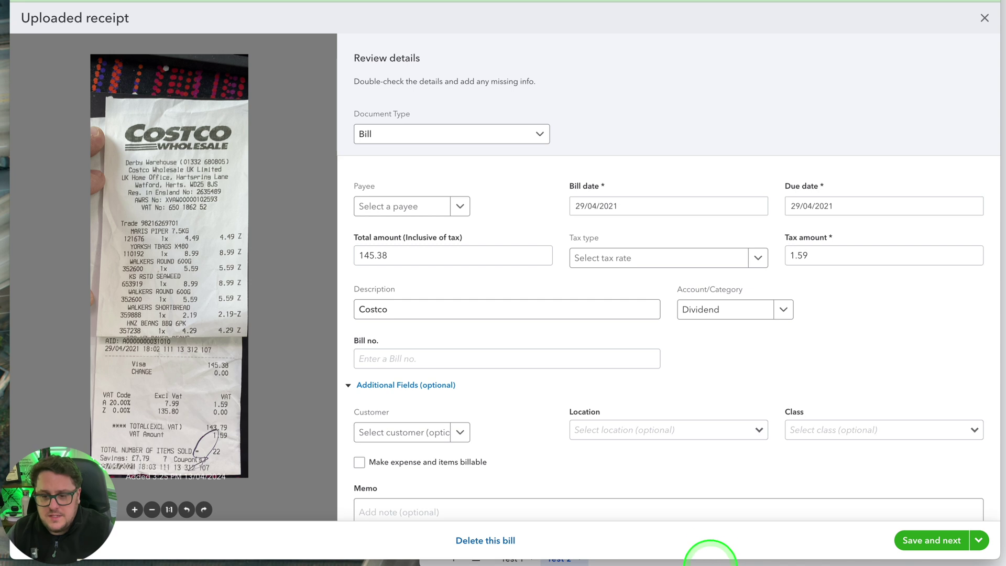
Step: Grade Costco's captured Date and Total as A under Test 1 Phone App
{"action": "left_click", "coordinate": [710, 560]}
{"action": "left_click", "coordinate": [858, 318]}
{"action": "type", "text": "A"}
{"action": "left_click", "coordinate": [897, 320]}
{"action": "type", "text": "§"}
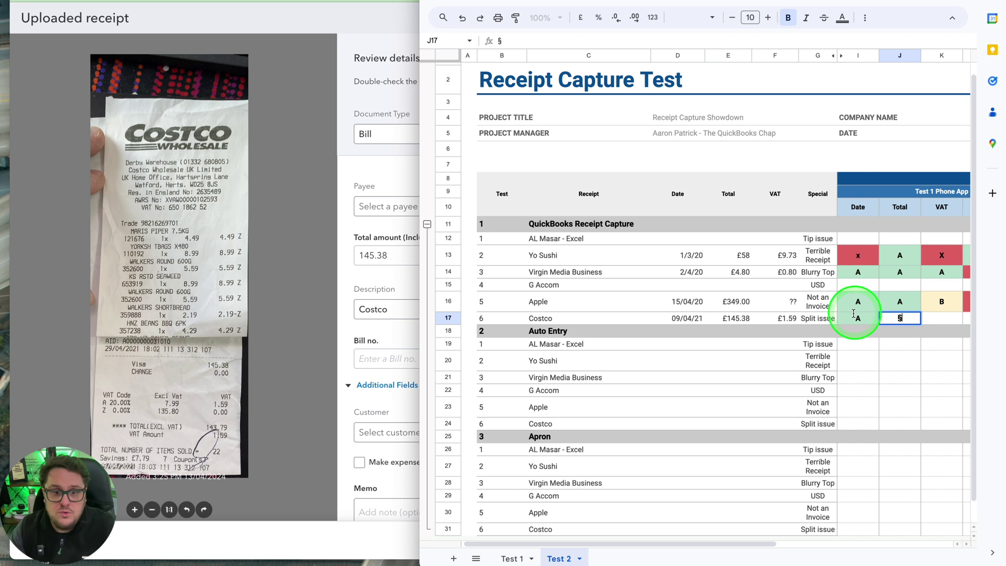
{"action": "key", "text": "BackSpace"}
{"action": "type", "text": "A"}
{"action": "key", "text": "Tab"}
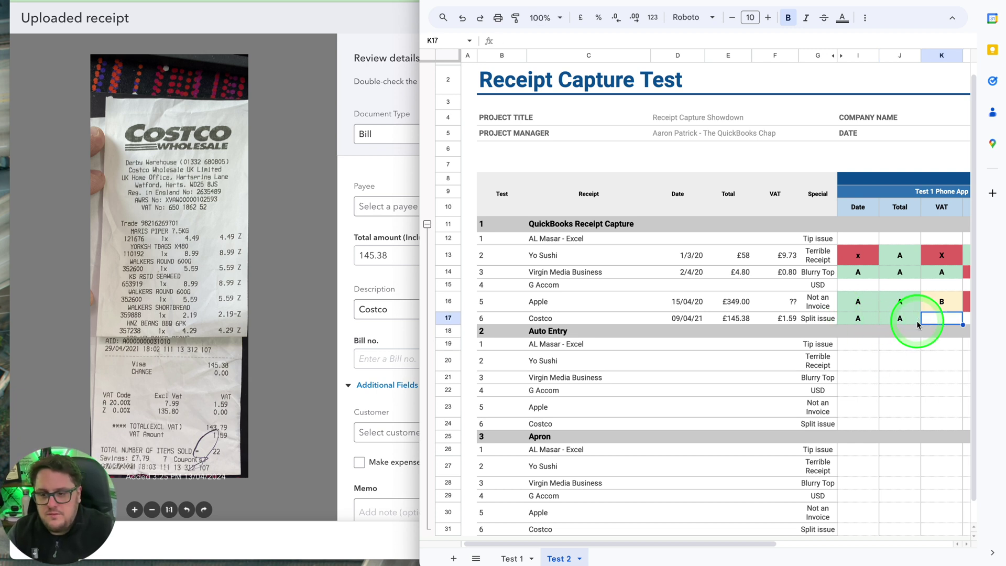
Step: Check the Costco bill's tax amount and available tax rates in QuickBooks, and grade its VAT as B in the spreadsheet
{"action": "left_click", "coordinate": [338, 257]}
{"action": "left_click", "coordinate": [810, 256]}
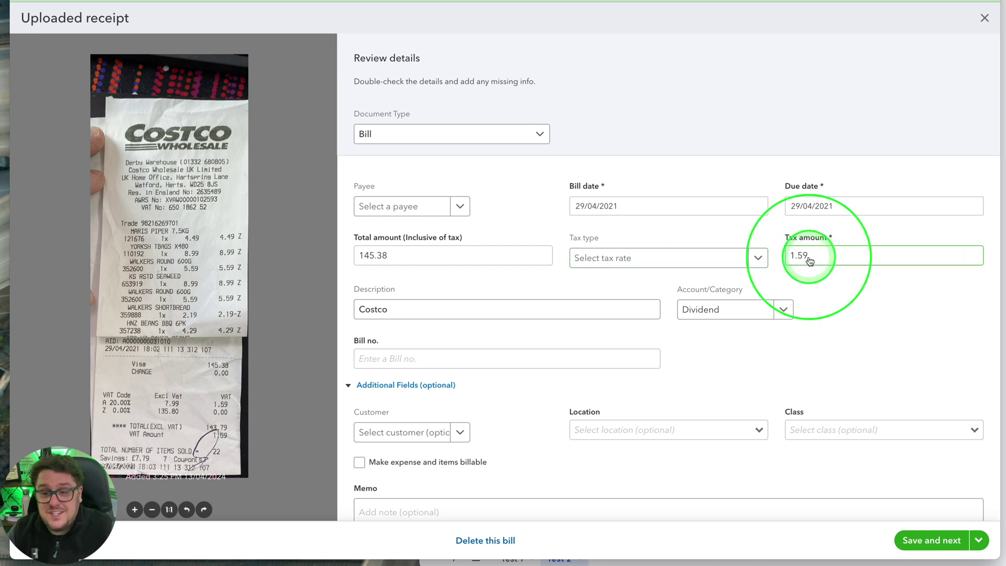
{"action": "left_click", "coordinate": [603, 256]}
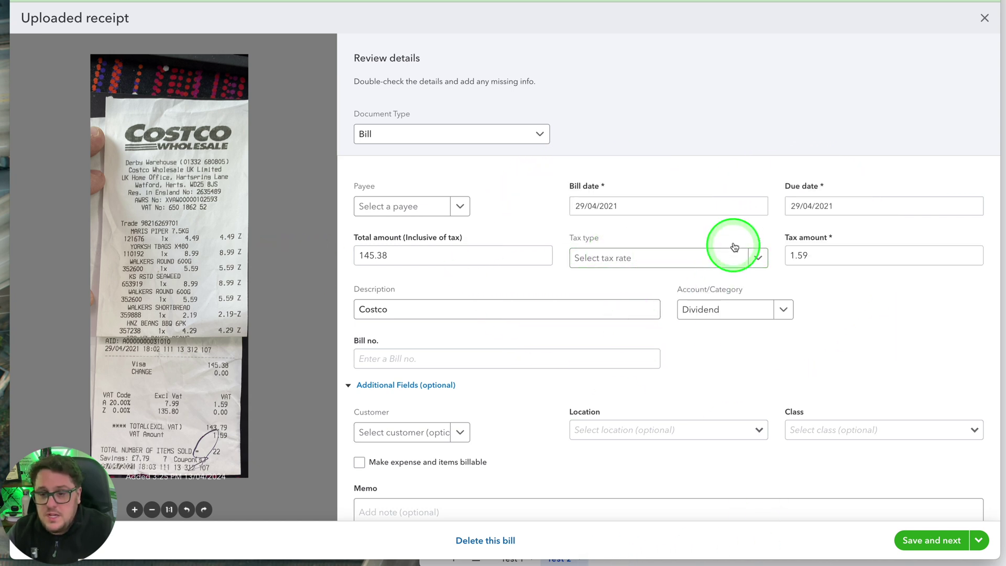
{"action": "left_click", "coordinate": [754, 255]}
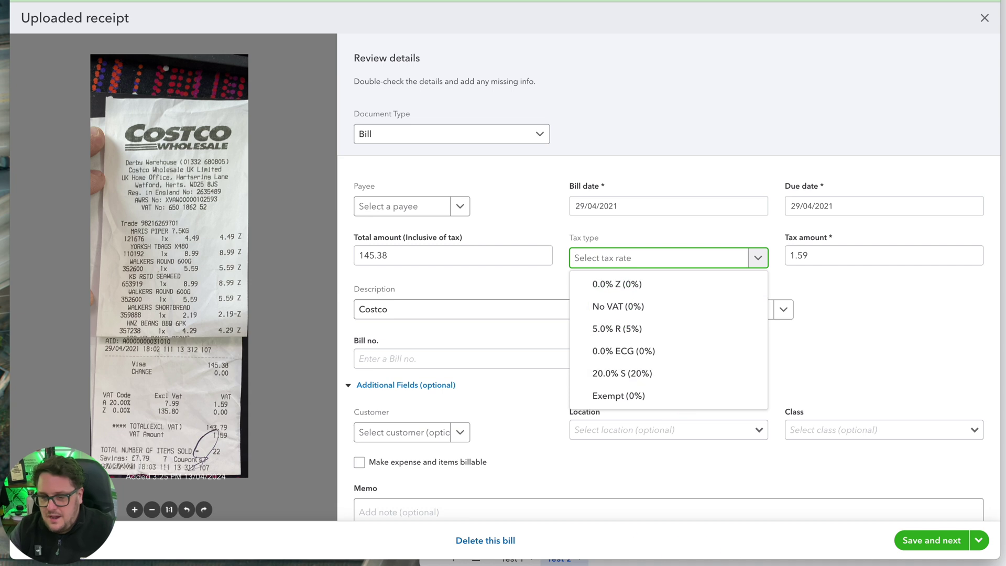
{"action": "left_click", "coordinate": [652, 563]}
{"action": "left_click", "coordinate": [932, 319]}
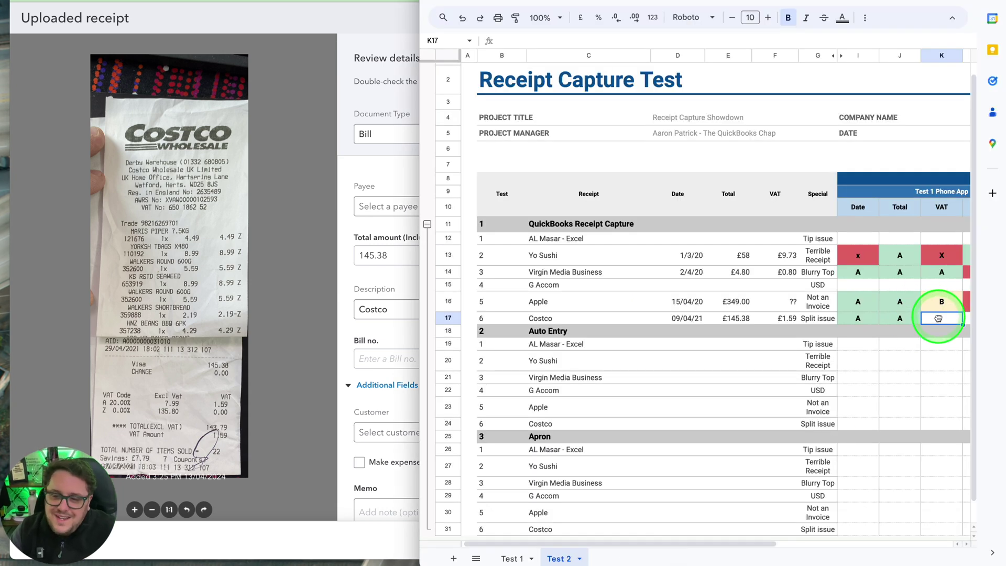
{"action": "type", "text": "B"}
{"action": "key", "text": "Tab"}
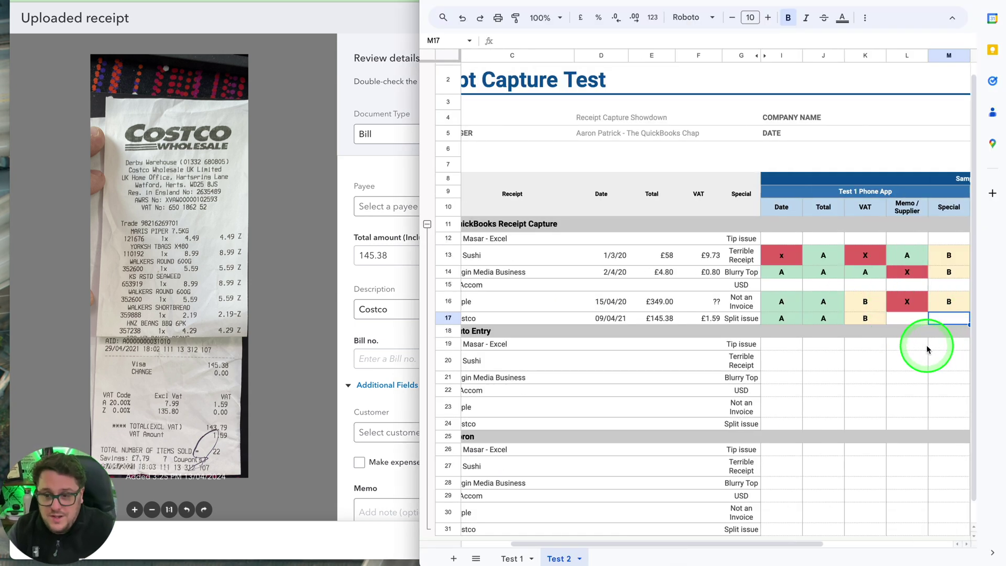
Step: Review the Costco bill's description and category, and grade Costco's Memo / Supplier as A and Special as B in the spreadsheet
{"action": "left_click", "coordinate": [350, 360]}
{"action": "scroll", "coordinate": [489, 385], "scroll_direction": "down", "scroll_amount": 2}
{"action": "left_click", "coordinate": [500, 399]}
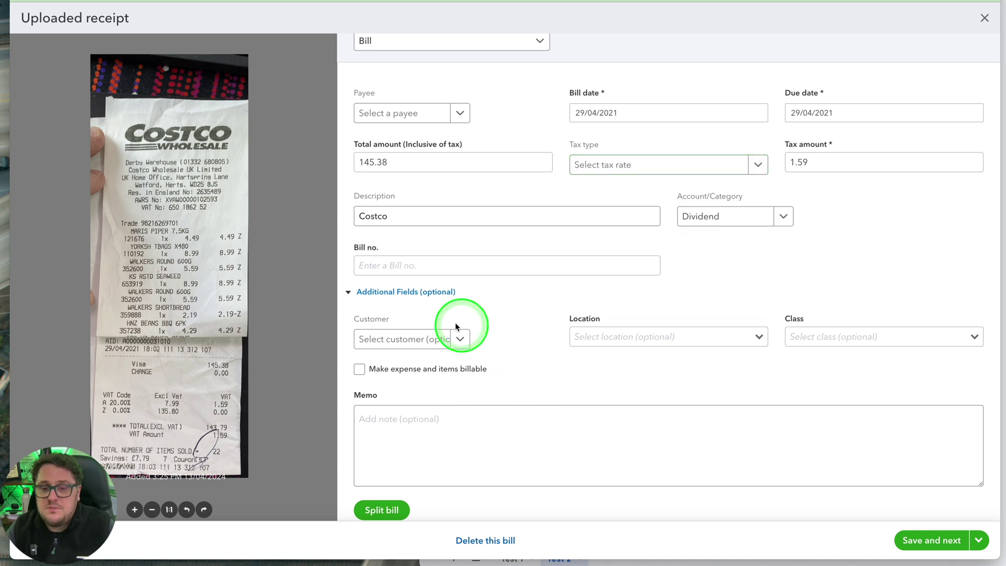
{"action": "scroll", "coordinate": [580, 309], "scroll_direction": "up", "scroll_amount": 1}
{"action": "scroll", "coordinate": [478, 517], "scroll_direction": "up", "scroll_amount": 1}
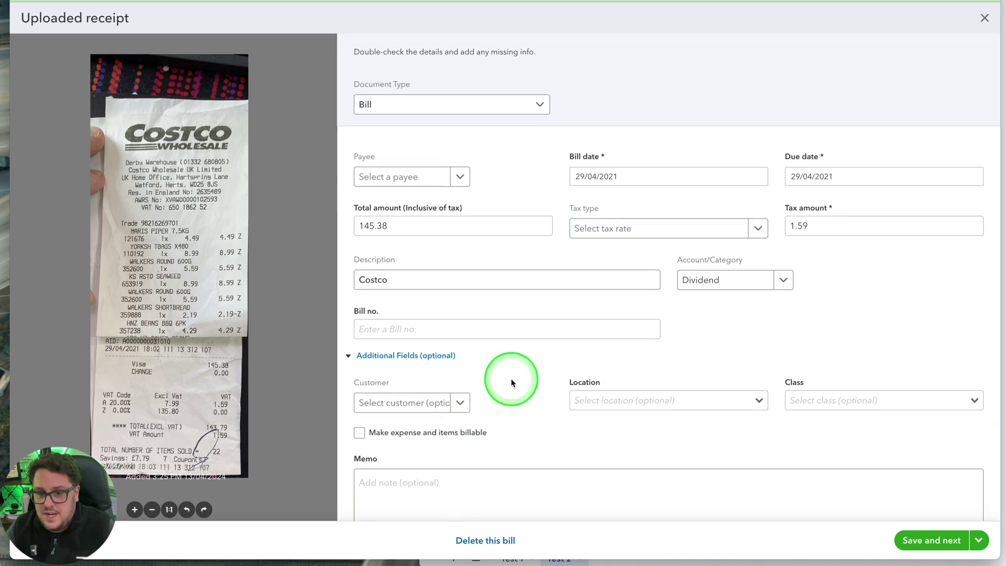
{"action": "scroll", "coordinate": [690, 368], "scroll_direction": "down", "scroll_amount": 1}
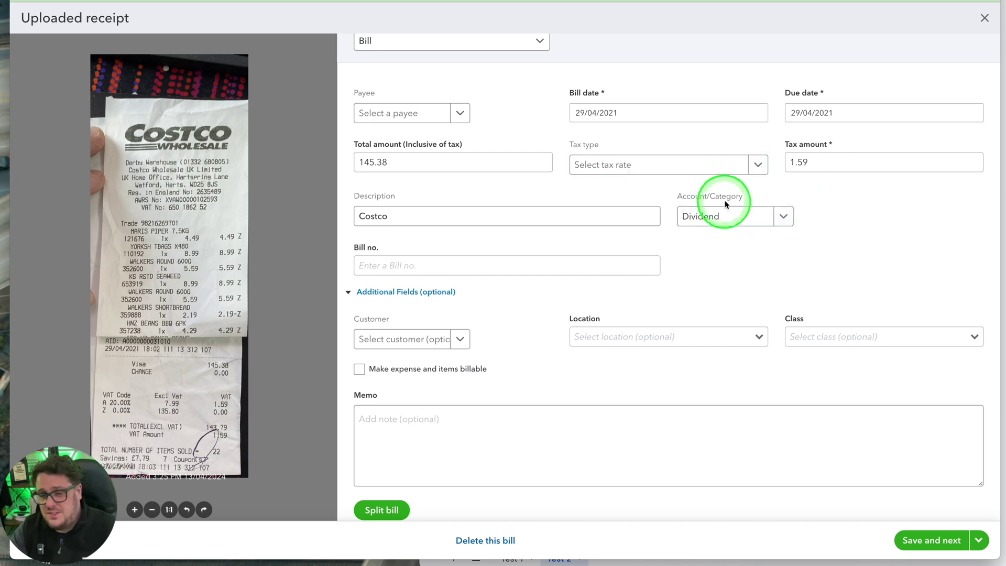
{"action": "left_click", "coordinate": [642, 561]}
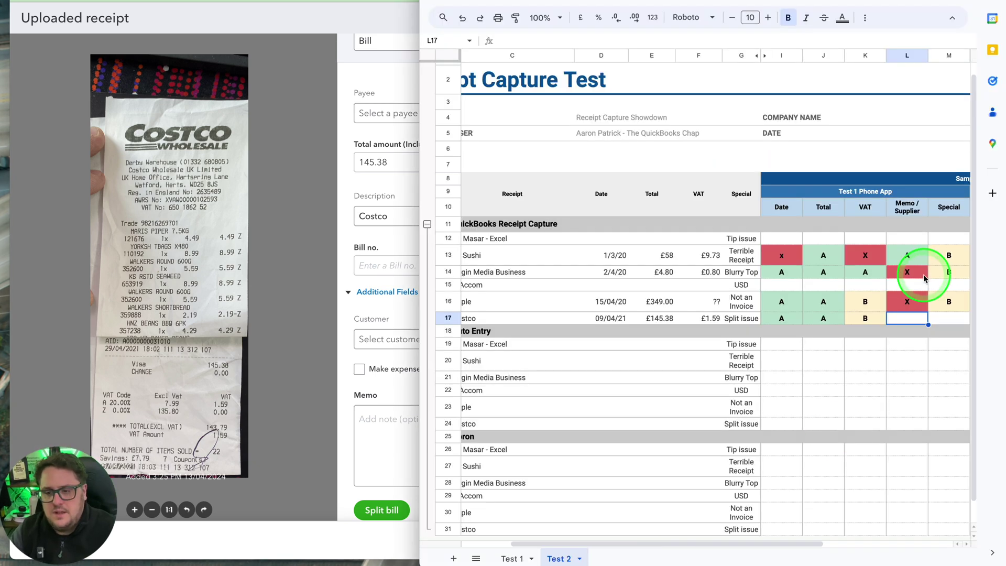
{"action": "scroll", "coordinate": [922, 275], "scroll_direction": "right", "scroll_amount": 3}
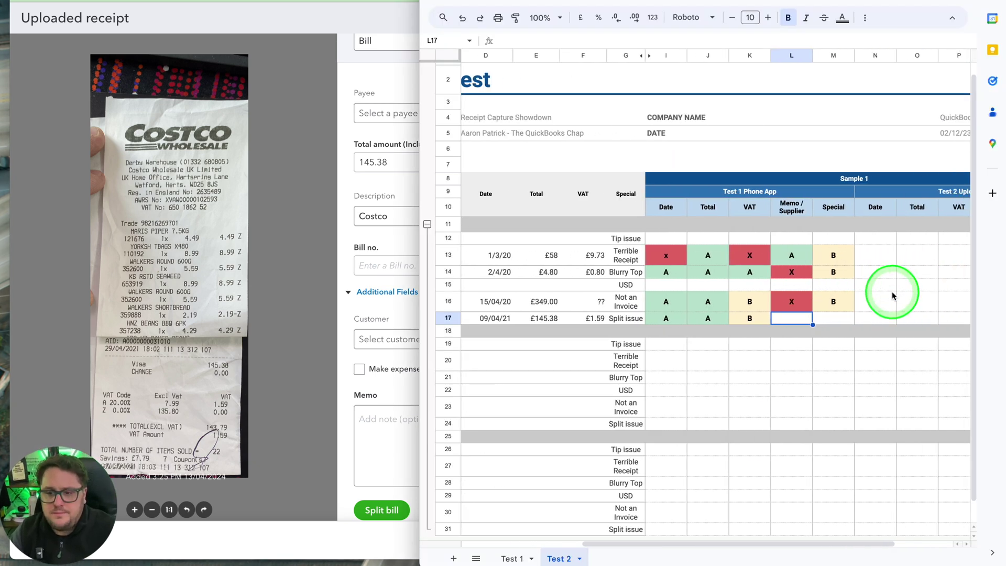
{"action": "type", "text": "A"}
{"action": "key", "text": "Tab"}
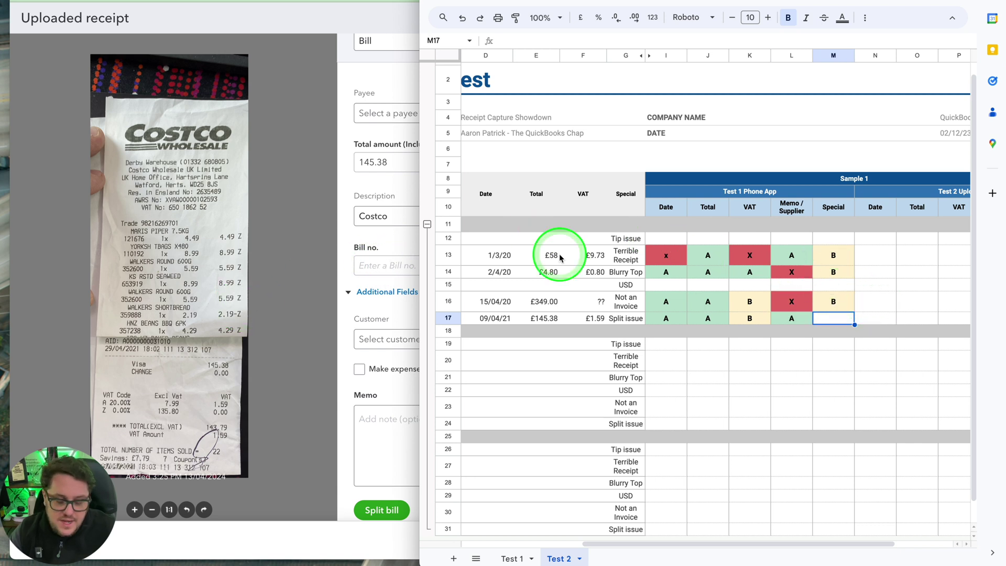
{"action": "type", "text": "B"}
{"action": "left_click", "coordinate": [667, 288]}
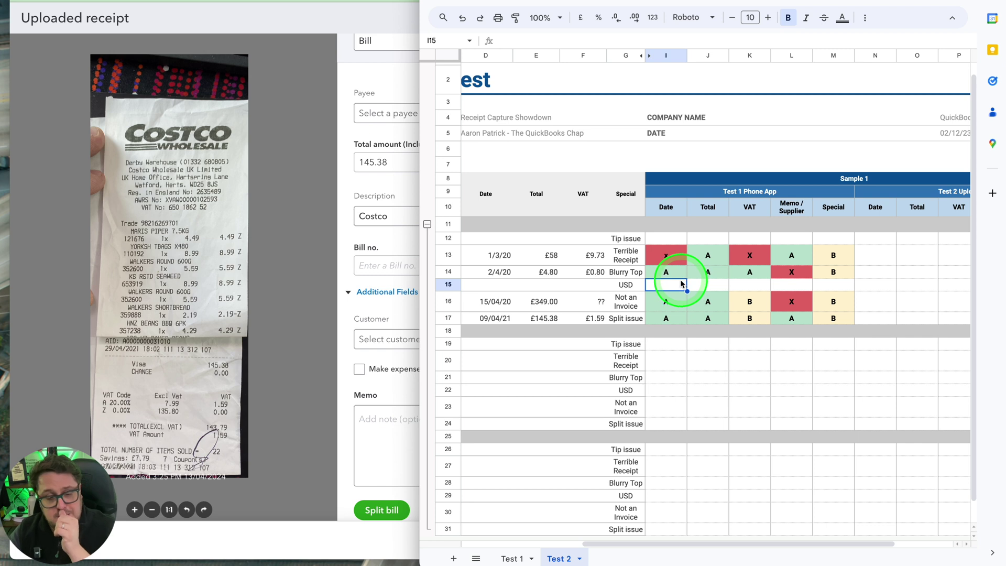
Step: Return to QuickBooks, close the Costco receipt details and delete the £145.38 Costco receipt, confirming the deletion
{"action": "left_click", "coordinate": [278, 281]}
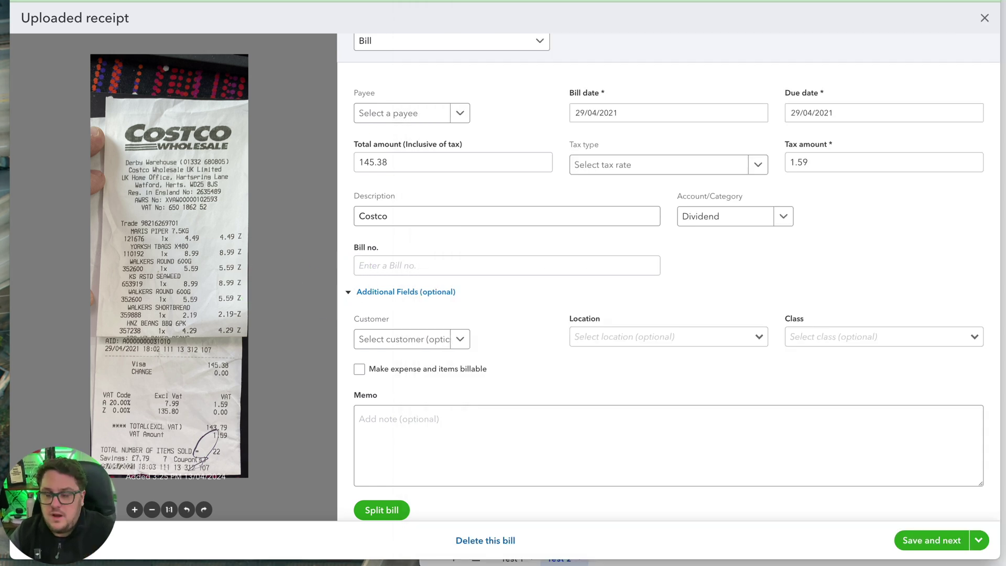
{"action": "left_click", "coordinate": [984, 19]}
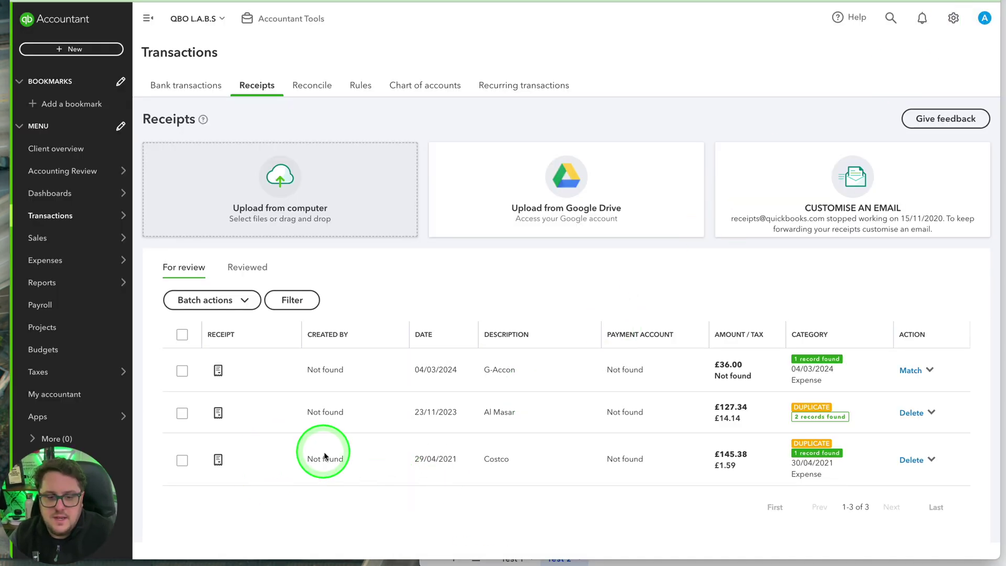
{"action": "left_click", "coordinate": [913, 460]}
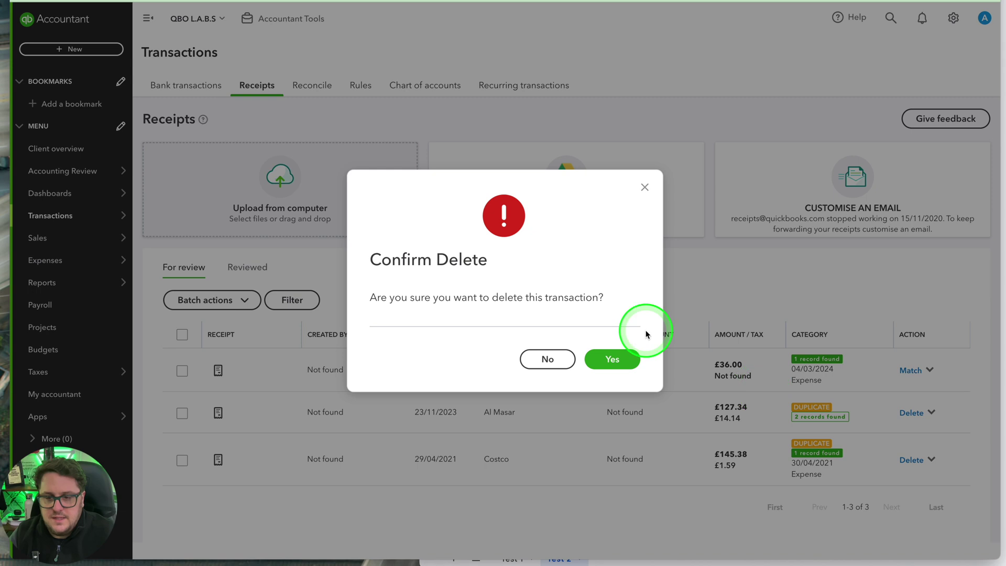
{"action": "left_click", "coordinate": [603, 356]}
Step: Open the Al Masar receipt details and record its date 23/11/23, total £127.34 and VAT £0.00 under QuickBooks Receipt Capture in the spreadsheet
{"action": "left_click", "coordinate": [931, 411]}
{"action": "left_click", "coordinate": [924, 432]}
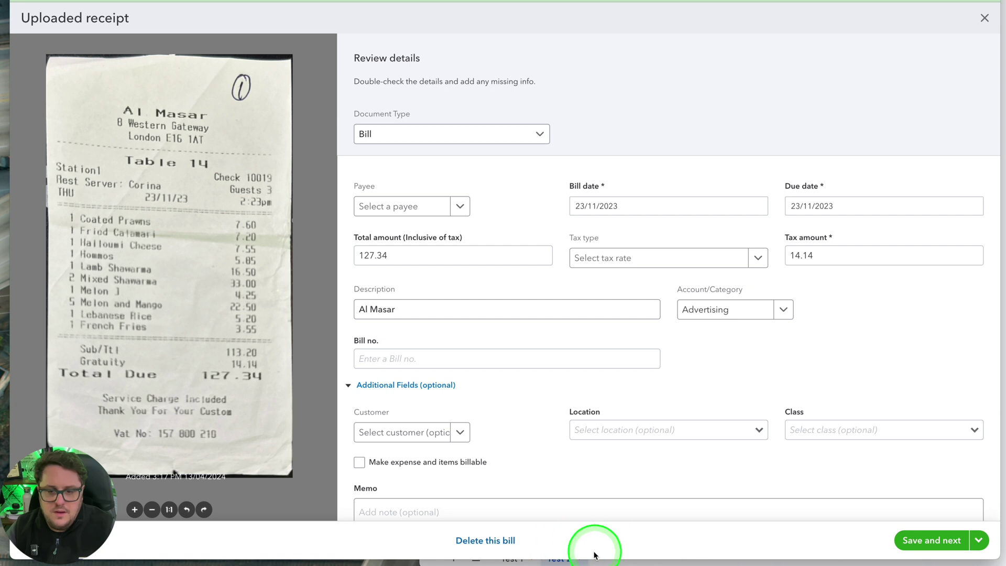
{"action": "left_click", "coordinate": [632, 560]}
{"action": "left_click", "coordinate": [674, 284]}
{"action": "scroll", "coordinate": [651, 310], "scroll_direction": "left", "scroll_amount": 5}
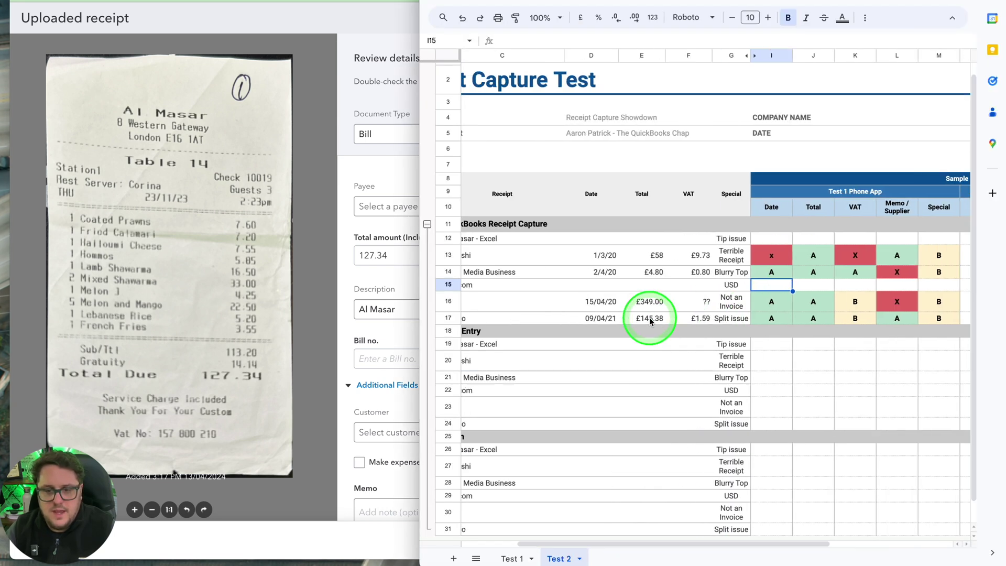
{"action": "left_click", "coordinate": [659, 240]}
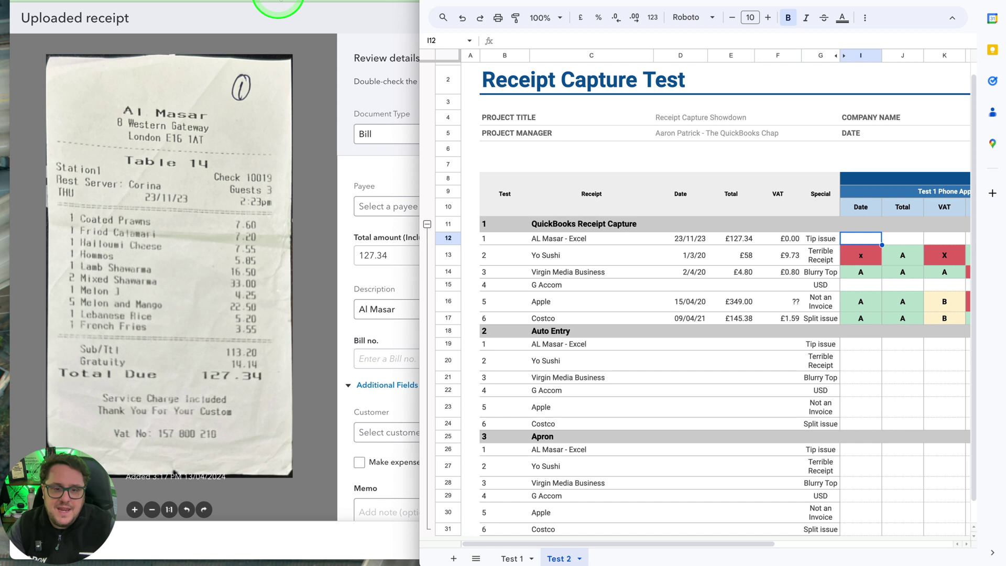
Step: Compare Al Masar's captured date and total with the receipt image, and grade both as A under Test 1 Phone App
{"action": "left_click", "coordinate": [414, 202]}
{"action": "left_click", "coordinate": [710, 560]}
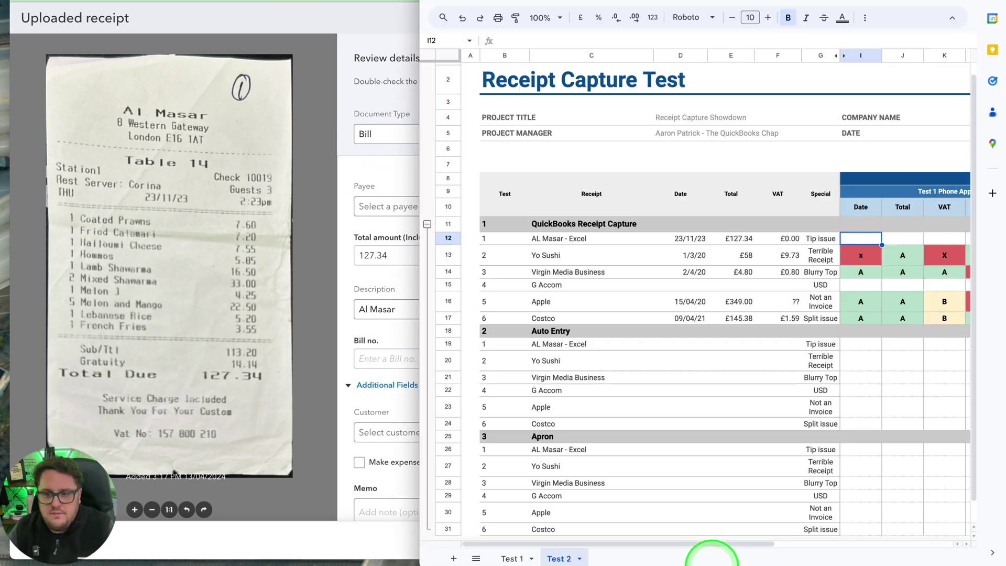
{"action": "type", "text": "A"}
{"action": "key", "text": "Tab"}
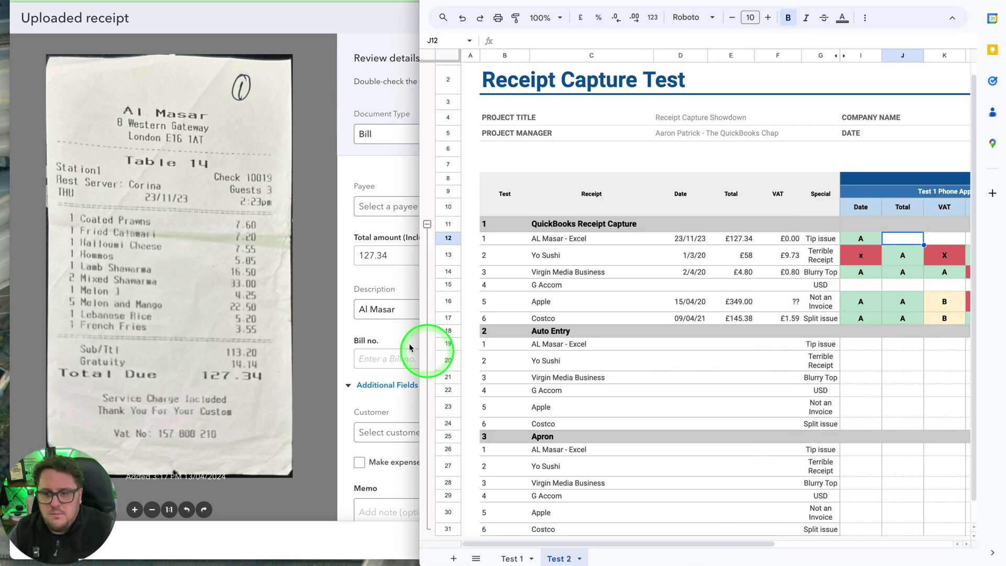
{"action": "left_click", "coordinate": [343, 246]}
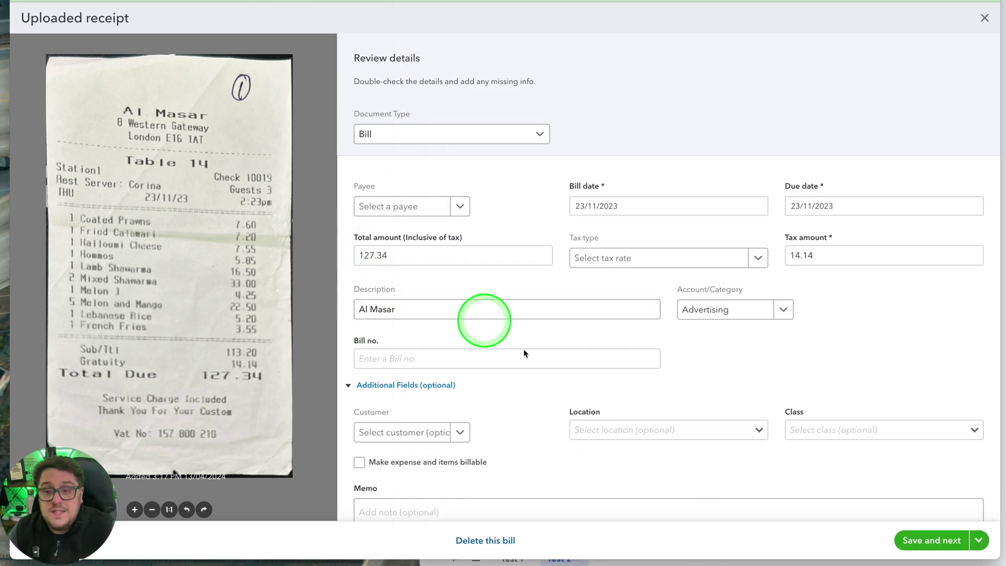
{"action": "left_click", "coordinate": [646, 560]}
{"action": "type", "text": "A"}
{"action": "key", "text": "Tab"}
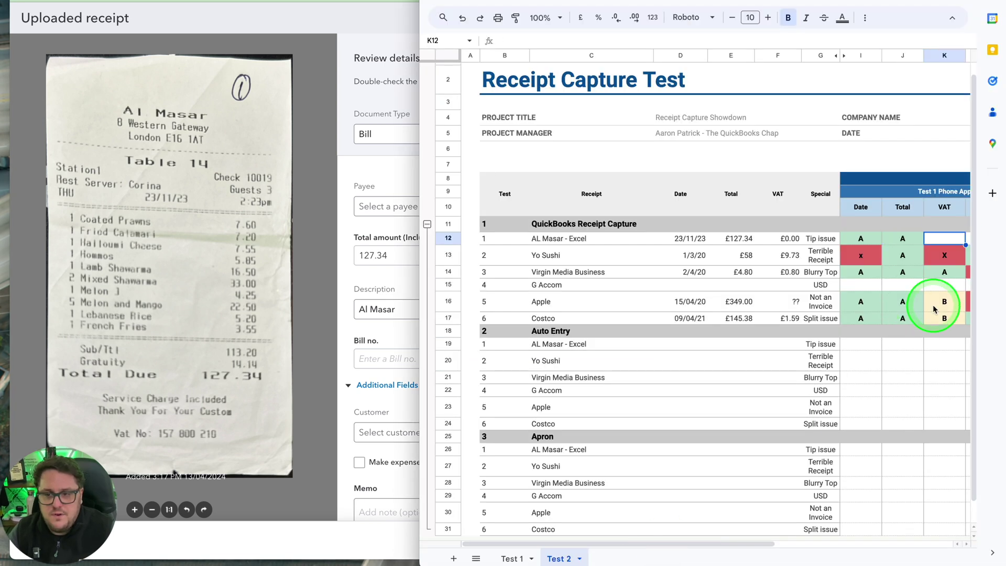
Step: Check the Al Masar bill's tax amount against the receipt, and grade its VAT and Special as X in the spreadsheet
{"action": "left_click", "coordinate": [376, 258]}
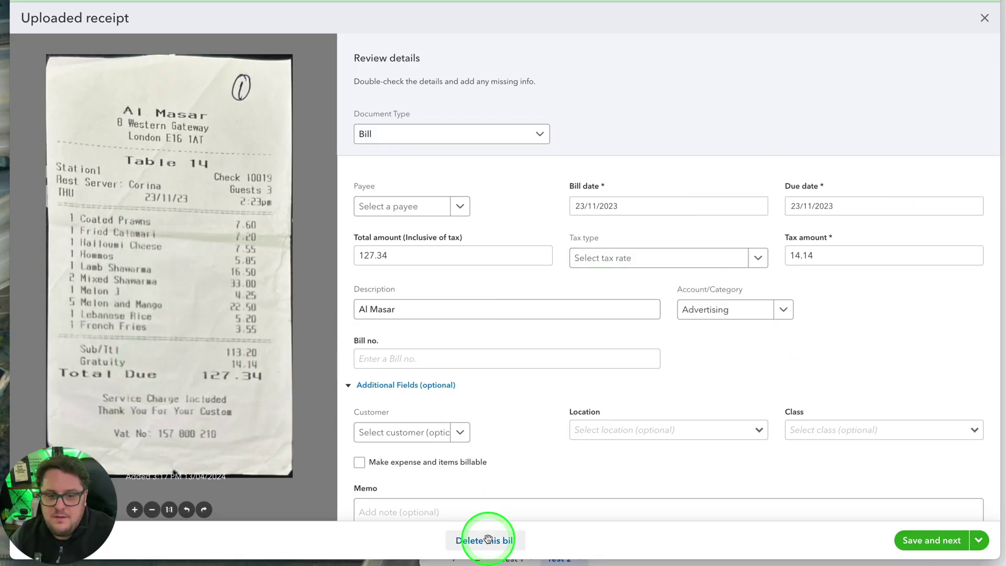
{"action": "left_click", "coordinate": [636, 562]}
{"action": "type", "text": "X"}
{"action": "key", "text": "Right"}
{"action": "key", "text": "Right"}
{"action": "key", "text": "Right"}
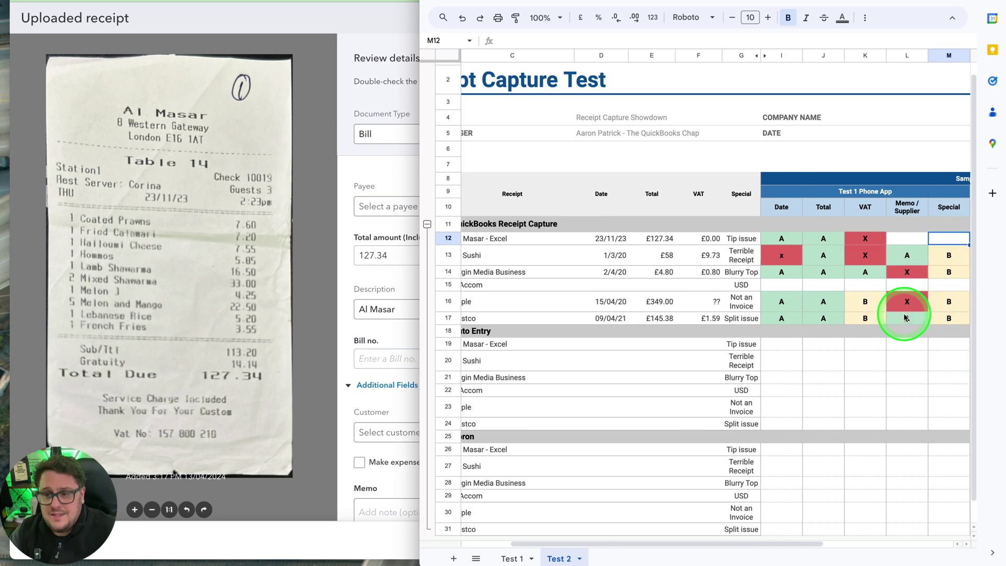
{"action": "key", "text": "Left"}
{"action": "type", "text": "X"}
{"action": "key", "text": "Left"}
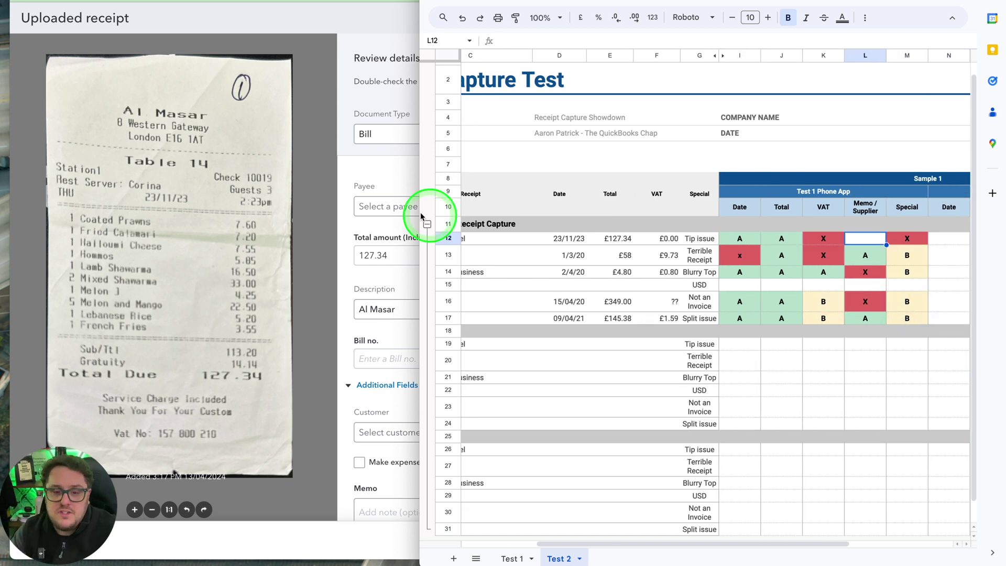
Step: Check the Al Masar bill's description and category, grade it B, and retitle the Memo / Supplier column as Memo / Supplier / Category
{"action": "left_click", "coordinate": [395, 306]}
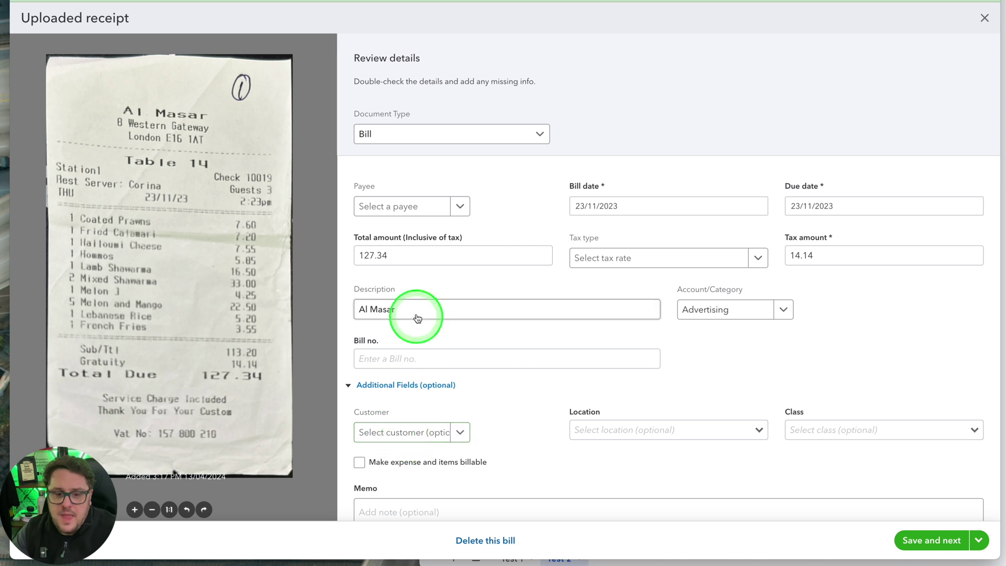
{"action": "left_click", "coordinate": [711, 311]}
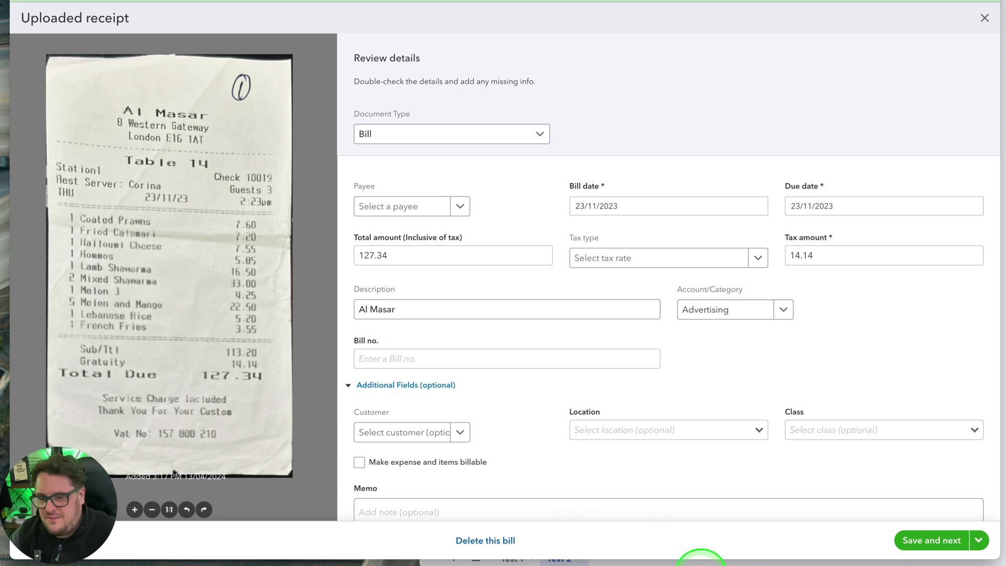
{"action": "left_click", "coordinate": [700, 558]}
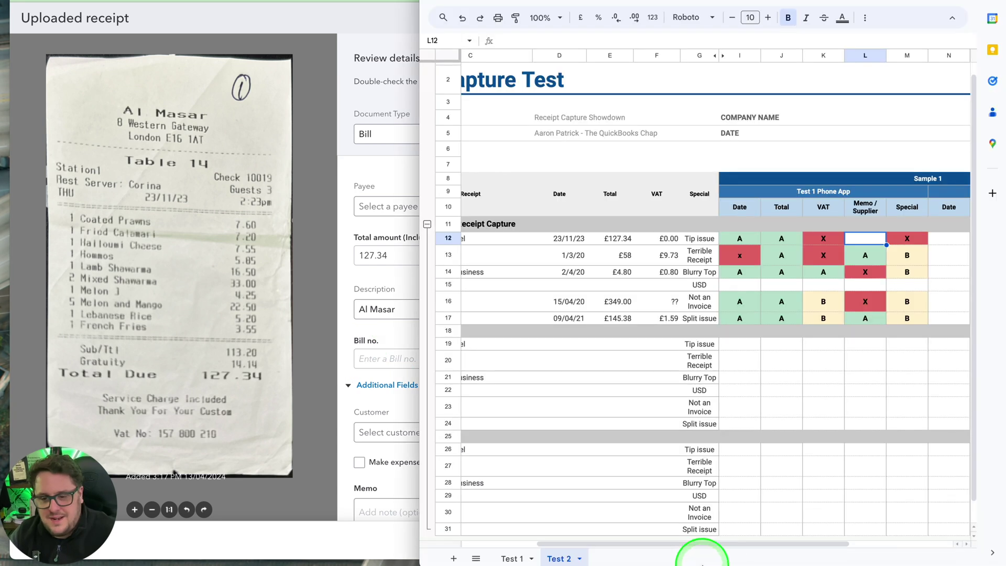
{"action": "left_click", "coordinate": [946, 257]}
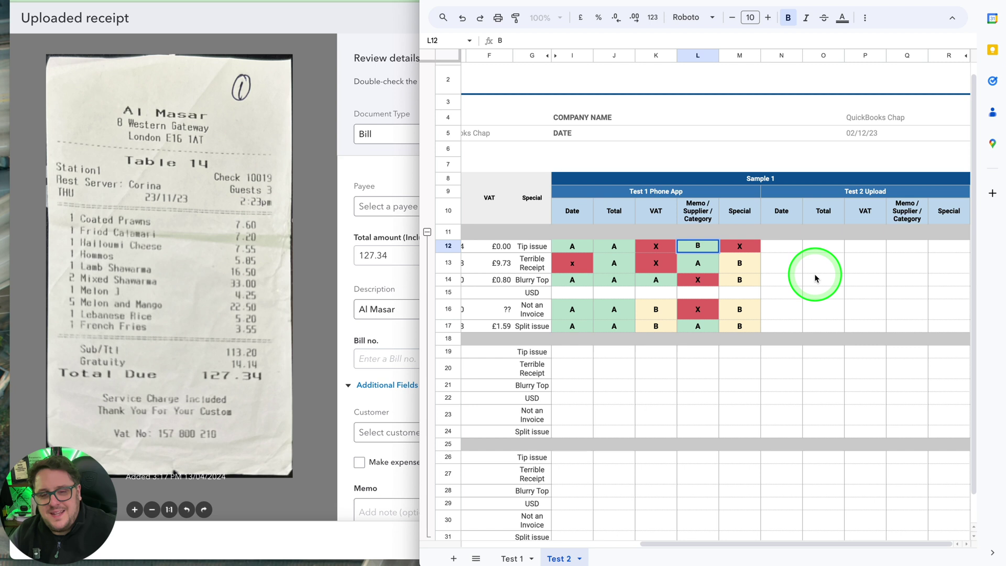
{"action": "left_click", "coordinate": [812, 270]}
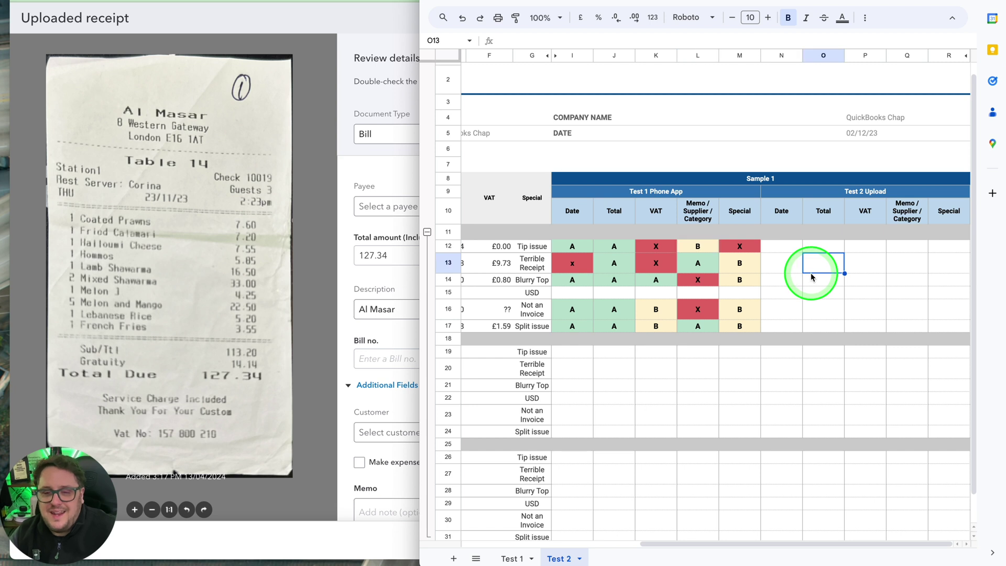
{"action": "left_click", "coordinate": [705, 251]}
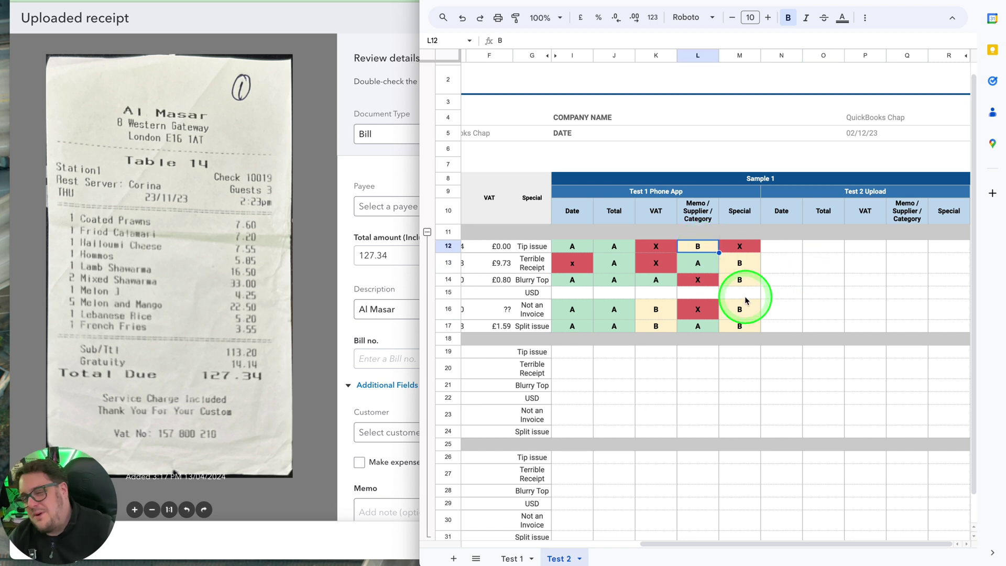
Step: Return to QuickBooks and delete the Al Masar bill, confirming the deletion
{"action": "scroll", "coordinate": [746, 300], "scroll_direction": "left", "scroll_amount": 3}
{"action": "left_click", "coordinate": [684, 294]}
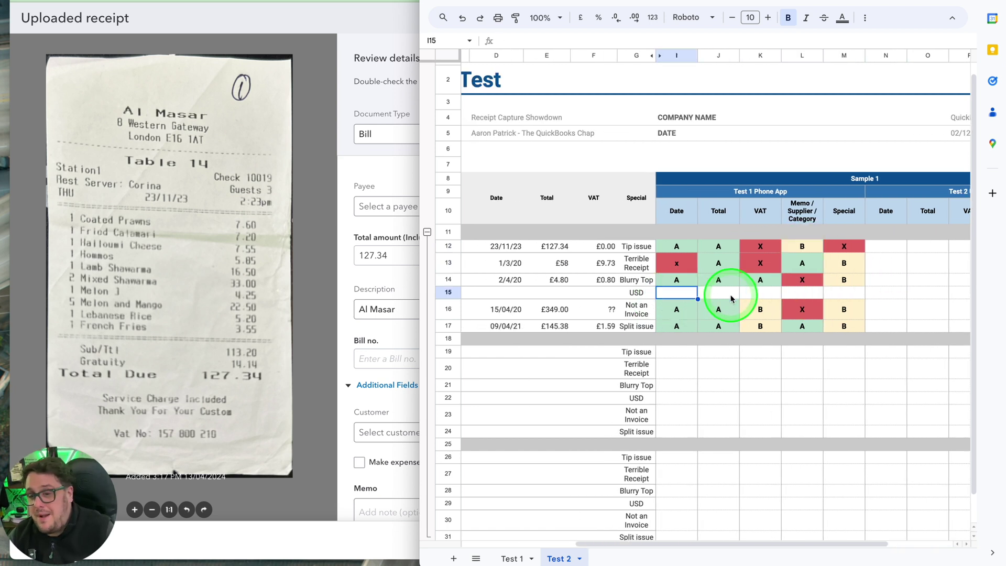
{"action": "scroll", "coordinate": [732, 298], "scroll_direction": "left", "scroll_amount": 2}
{"action": "scroll", "coordinate": [693, 290], "scroll_direction": "left", "scroll_amount": 4}
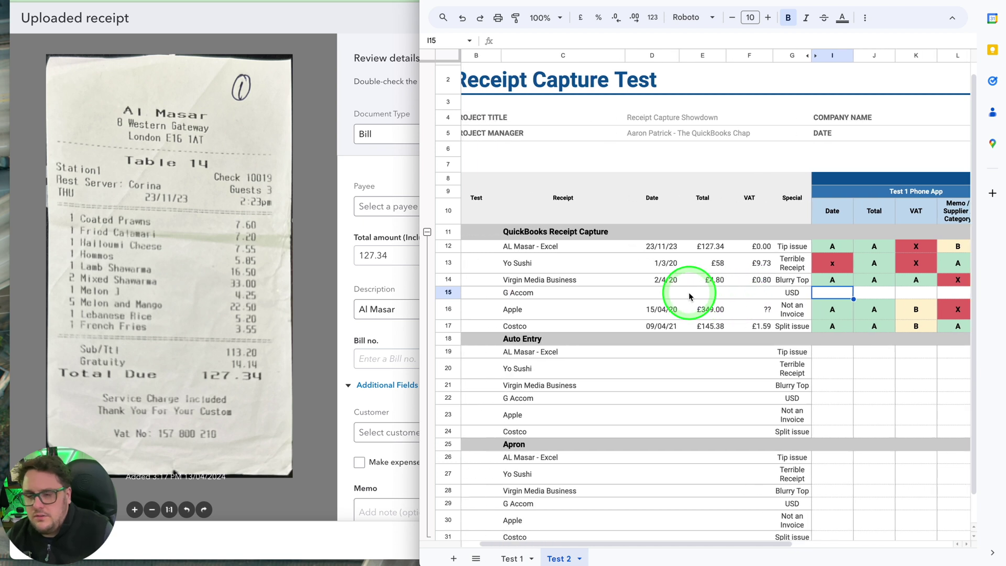
{"action": "left_click", "coordinate": [266, 268]}
{"action": "left_click", "coordinate": [485, 540]}
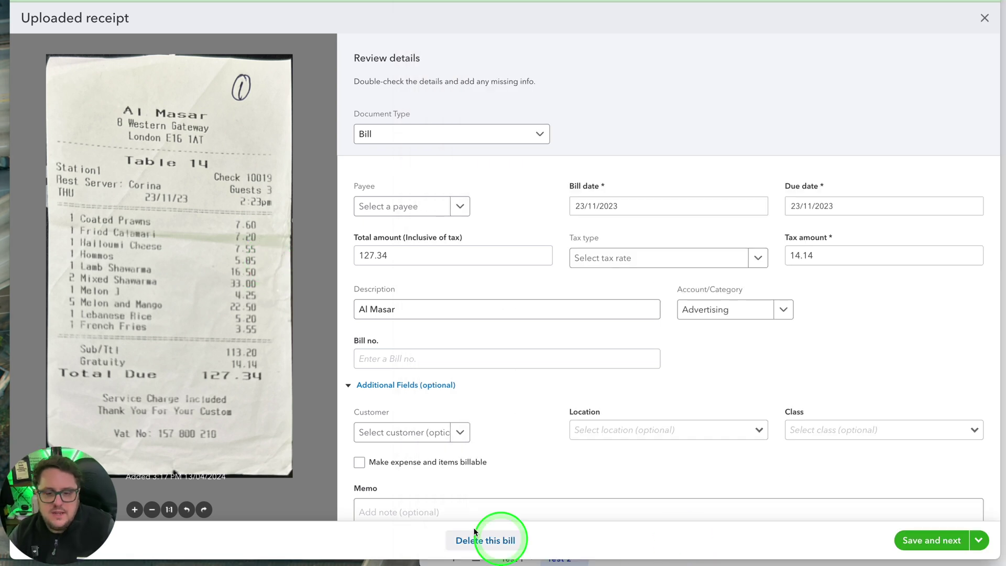
{"action": "left_click", "coordinate": [605, 360]}
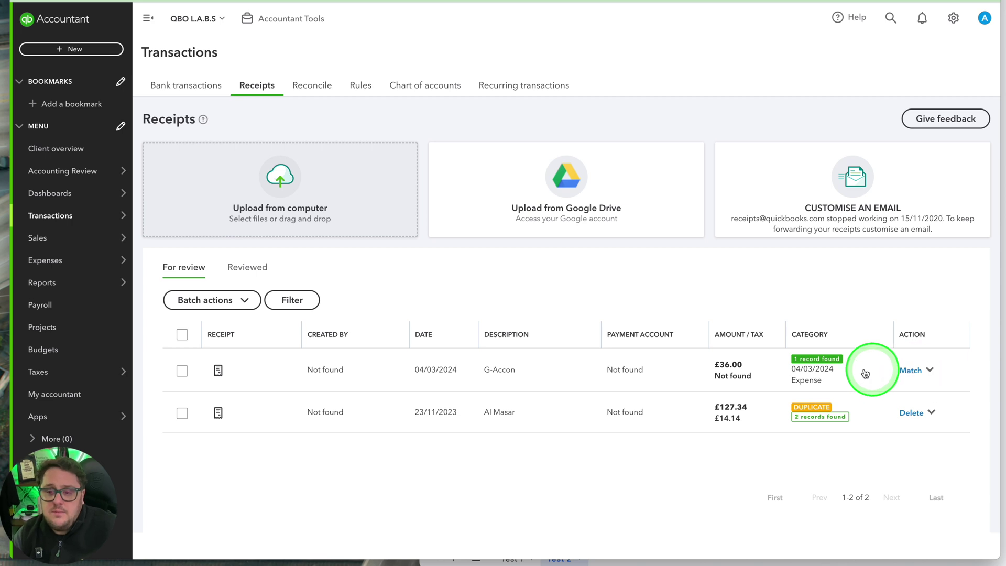
Step: Open the G-Accon receipt for review, compare its captured date with the invoice, and grade the date A under Test 1 Phone App
{"action": "left_click", "coordinate": [934, 371]}
{"action": "left_click", "coordinate": [917, 386]}
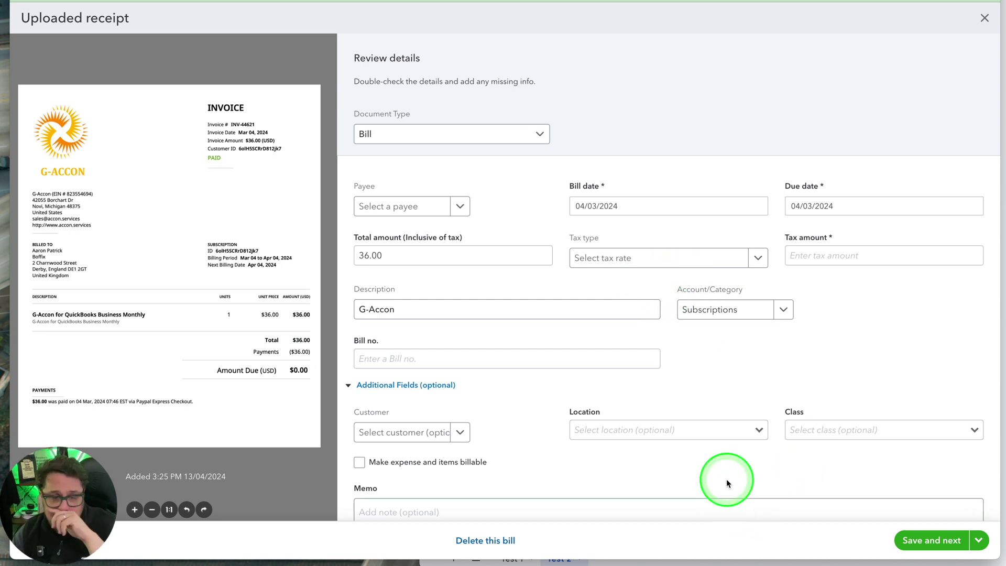
{"action": "left_click", "coordinate": [675, 556]}
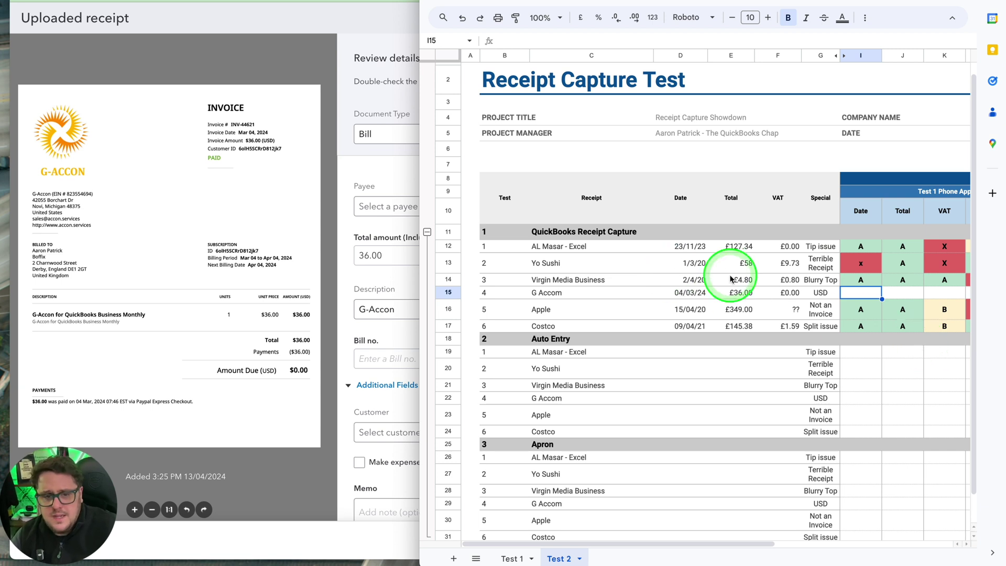
{"action": "left_click", "coordinate": [377, 255]}
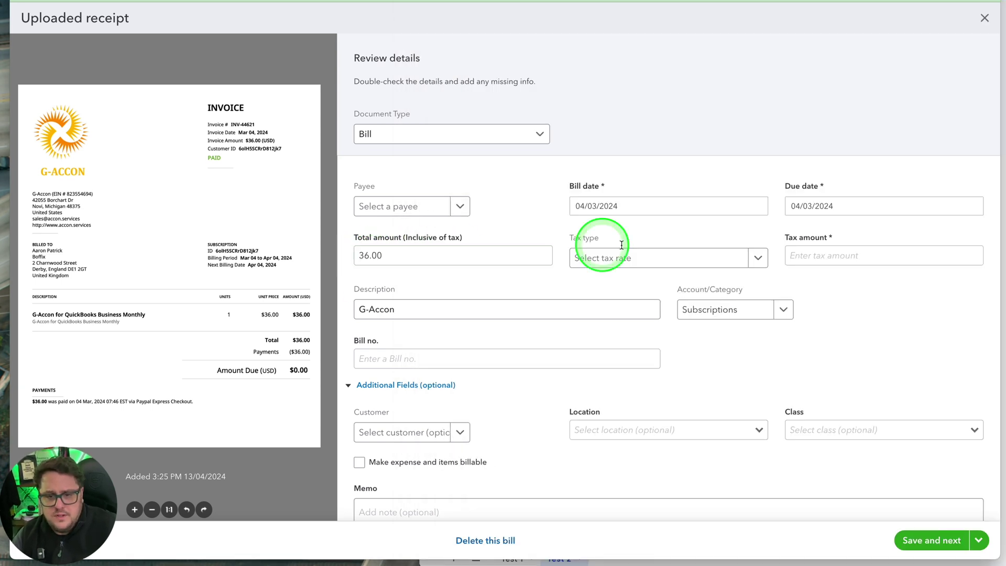
{"action": "left_click", "coordinate": [644, 559]}
{"action": "left_click", "coordinate": [914, 295]}
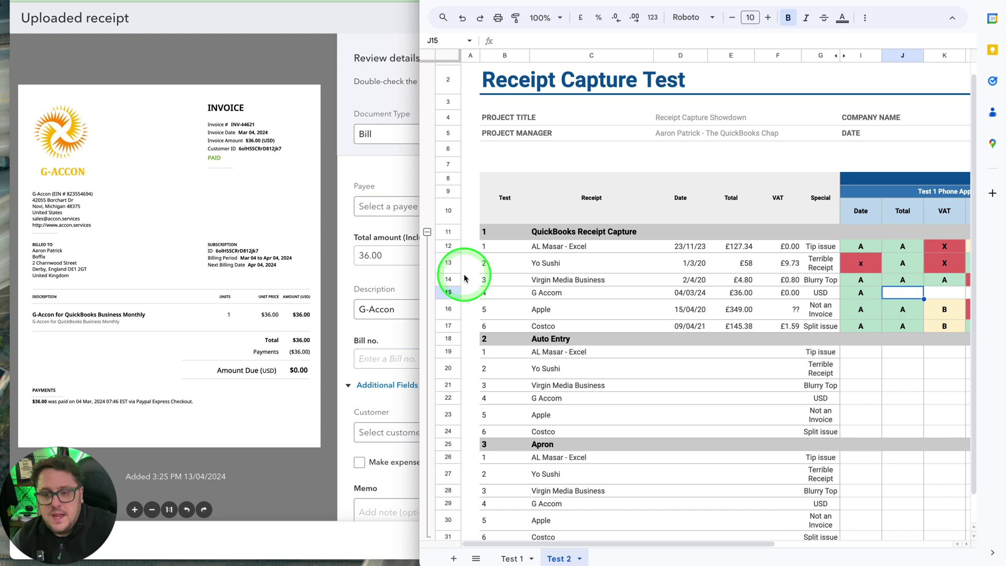
Step: Check the G-Accon bill's total and tax amount against the invoice, and grade its Total and VAT as A
{"action": "left_click", "coordinate": [377, 296]}
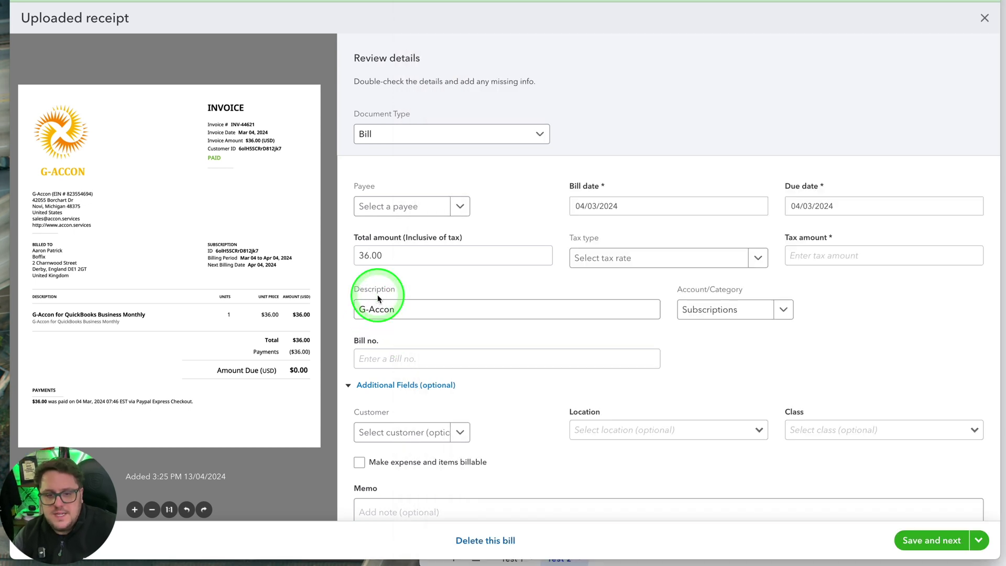
{"action": "left_click", "coordinate": [711, 563]}
{"action": "left_click", "coordinate": [947, 331]}
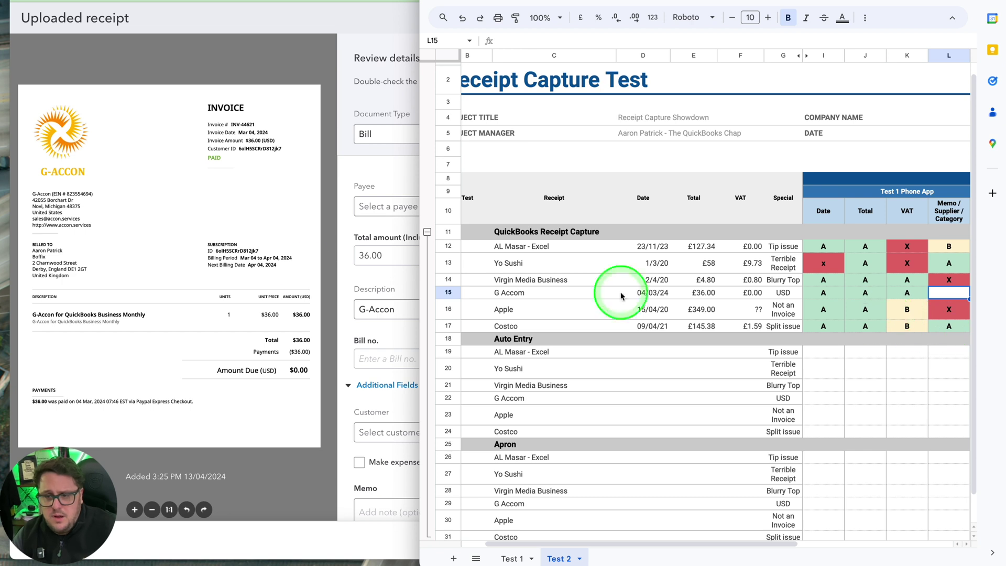
Step: Check the G-Accon bill's description, category and payee fields, and grade its Memo / Supplier / Category as A
{"action": "left_click", "coordinate": [376, 264]}
{"action": "left_click", "coordinate": [653, 254]}
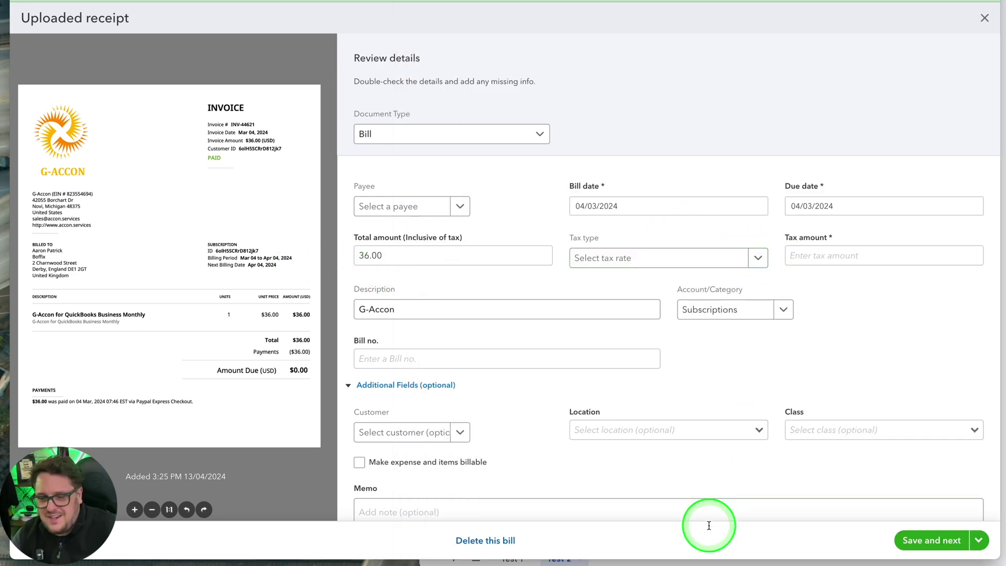
{"action": "left_click", "coordinate": [700, 563]}
{"action": "left_click", "coordinate": [907, 292]}
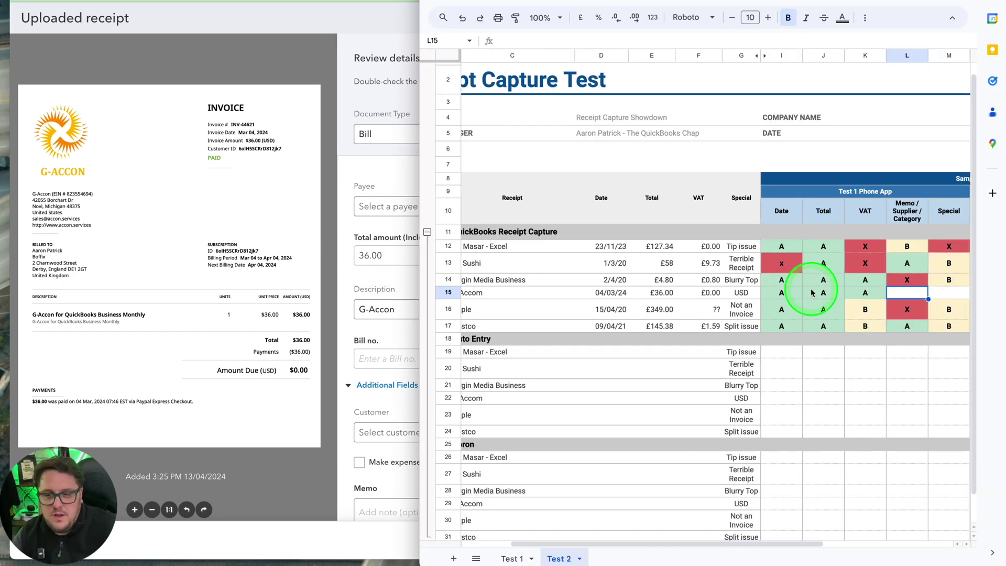
{"action": "scroll", "coordinate": [784, 299], "scroll_direction": "right", "scroll_amount": 3}
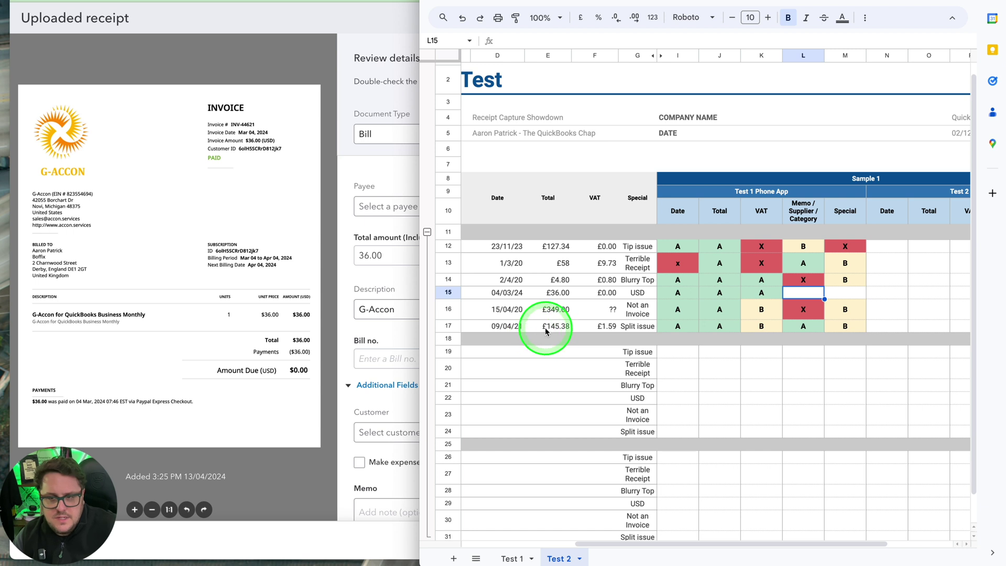
{"action": "left_click", "coordinate": [393, 325]}
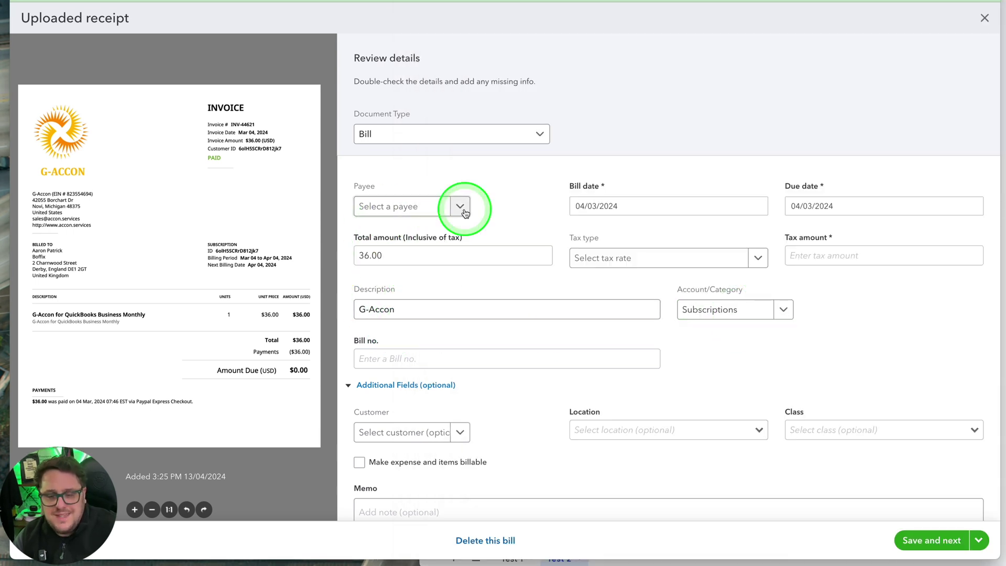
{"action": "left_click", "coordinate": [639, 554]}
{"action": "key", "text": "Tab"}
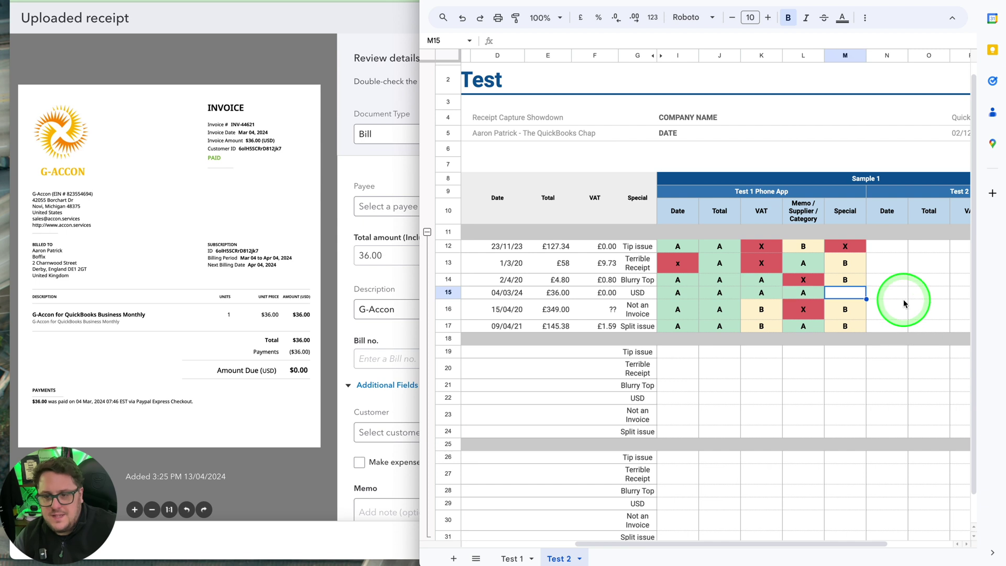
Step: Check how the G-Accon bill handles the invoice's USD currency, and grade its Special as B
{"action": "type", "text": "A"}
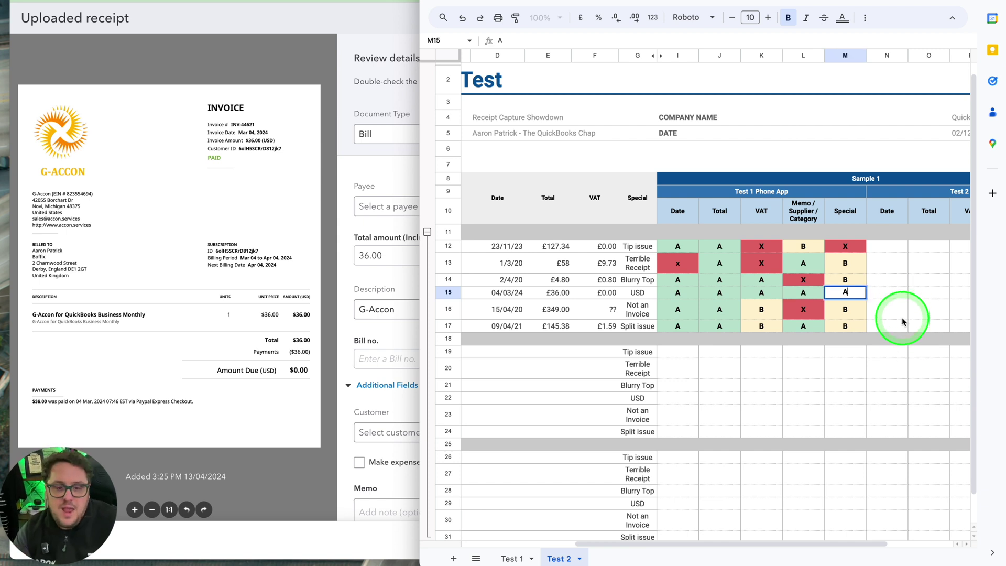
{"action": "key", "text": "Tab"}
{"action": "left_click", "coordinate": [314, 327]}
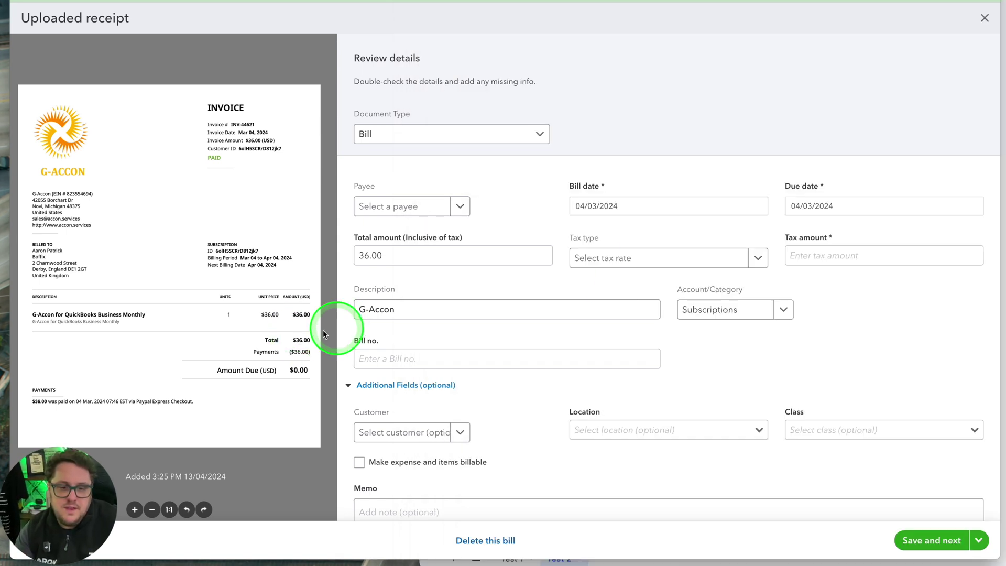
{"action": "left_click", "coordinate": [652, 547]}
{"action": "scroll", "coordinate": [676, 314], "scroll_direction": "left", "scroll_amount": 2}
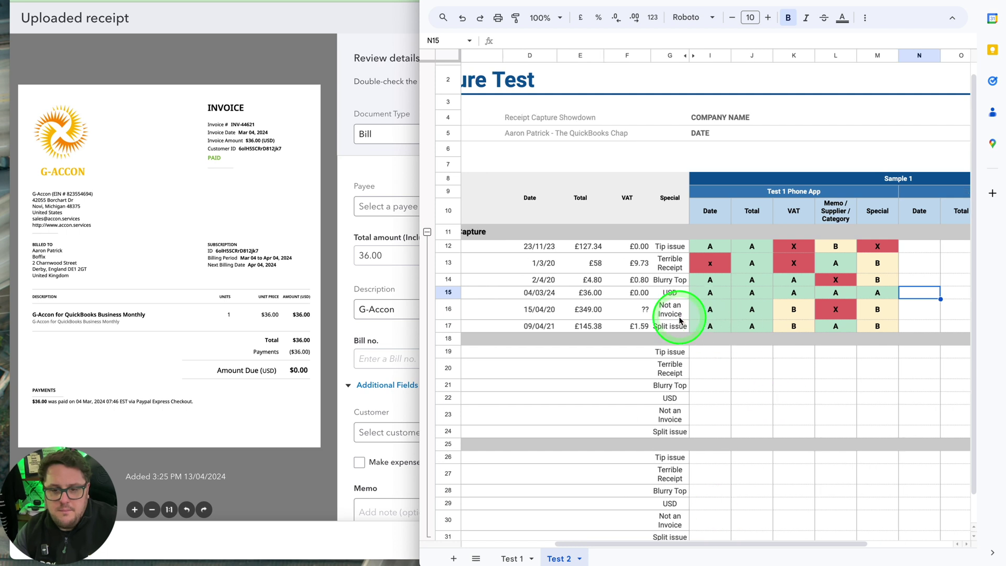
{"action": "left_click", "coordinate": [900, 293]}
{"action": "type", "text": "B"}
{"action": "key", "text": "Tab"}
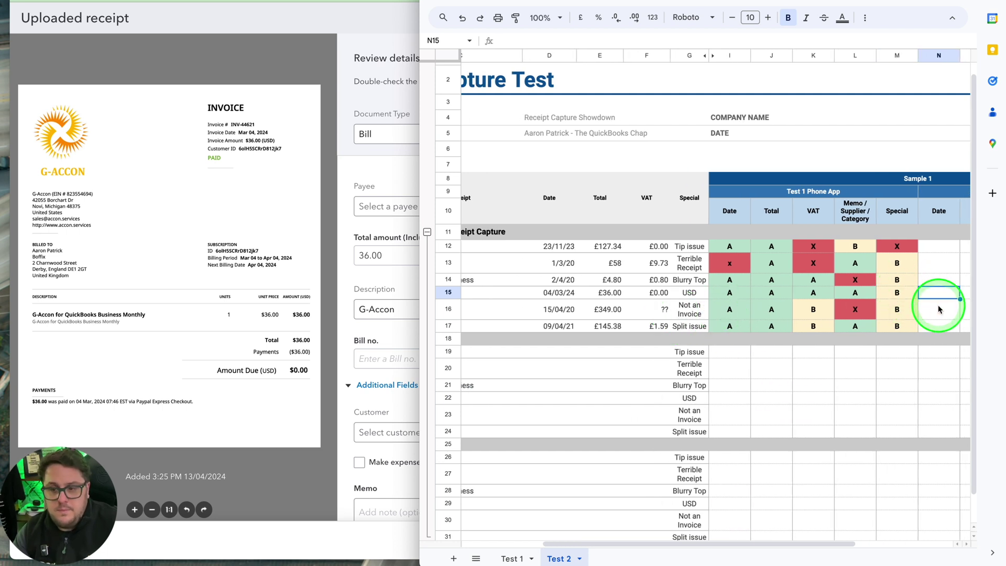
{"action": "left_click", "coordinate": [904, 293]}
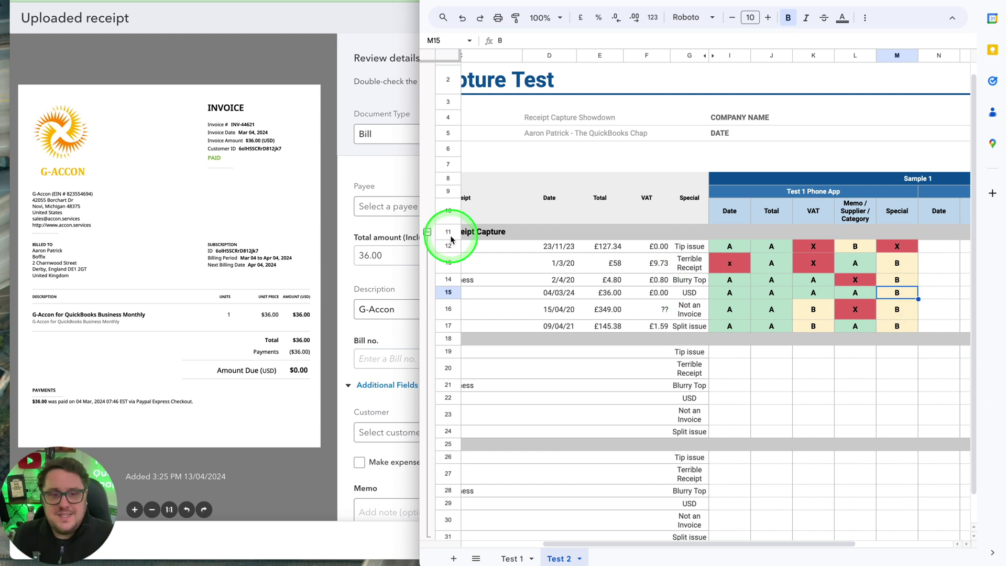
Step: Return to QuickBooks, close the G-Accon receipt, and delete the duplicate Al Masar receipt, confirming the deletion
{"action": "left_click", "coordinate": [378, 128]}
{"action": "left_click", "coordinate": [984, 18]}
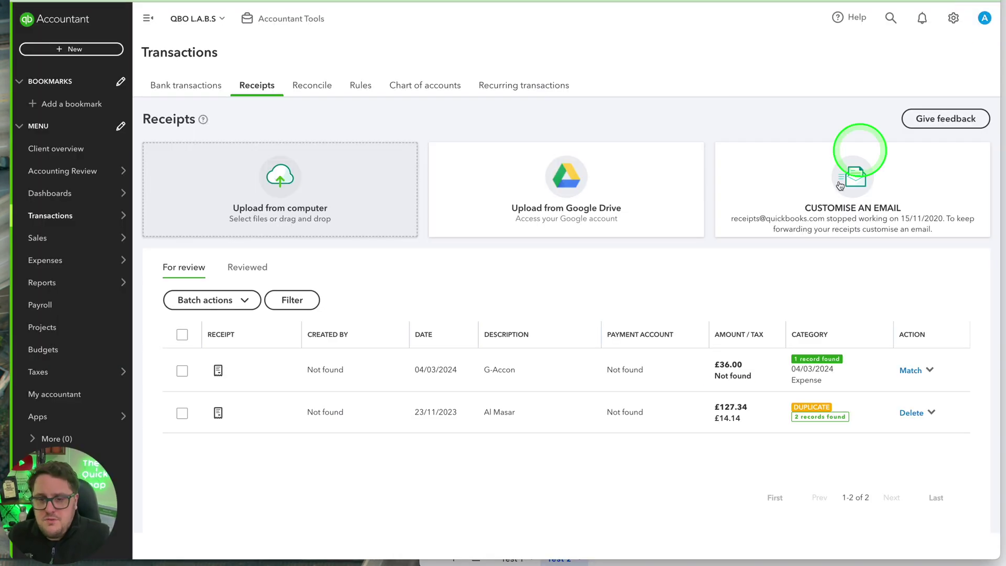
{"action": "left_click", "coordinate": [911, 413]}
{"action": "left_click", "coordinate": [613, 358]}
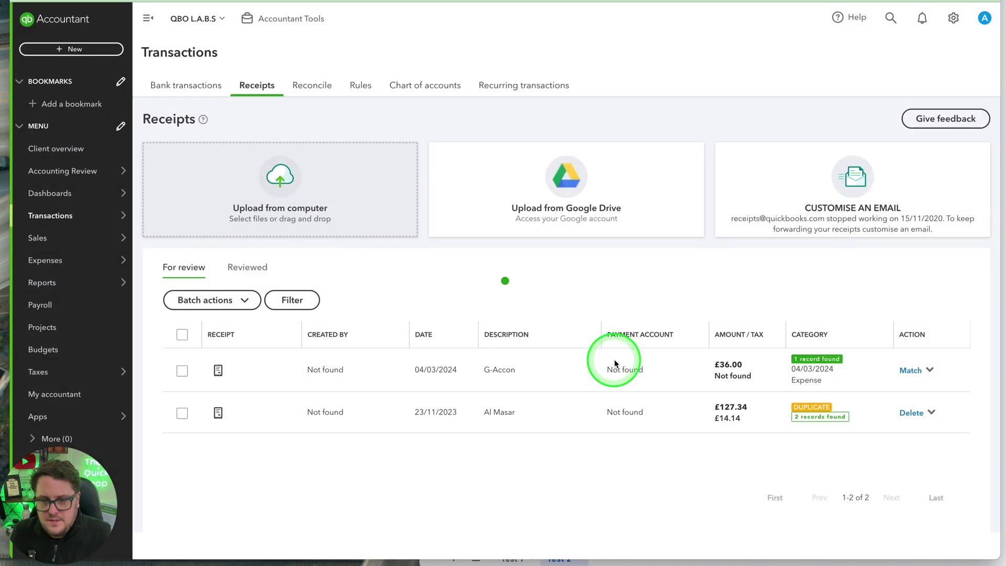
Step: Delete the G-Accon receipt from the review list and confirm the deletion
{"action": "left_click", "coordinate": [911, 370]}
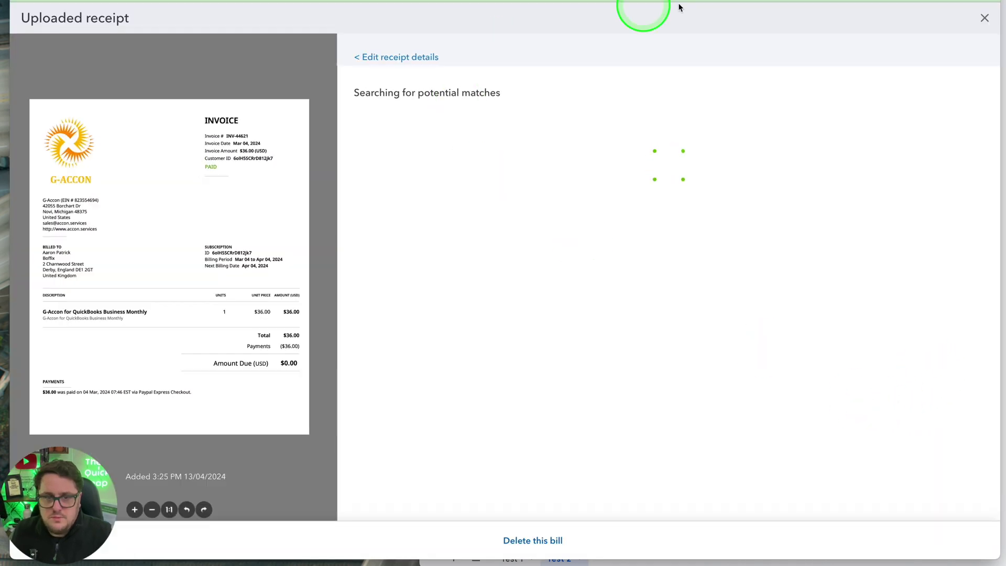
{"action": "left_click", "coordinate": [984, 18]}
{"action": "left_click", "coordinate": [919, 375]}
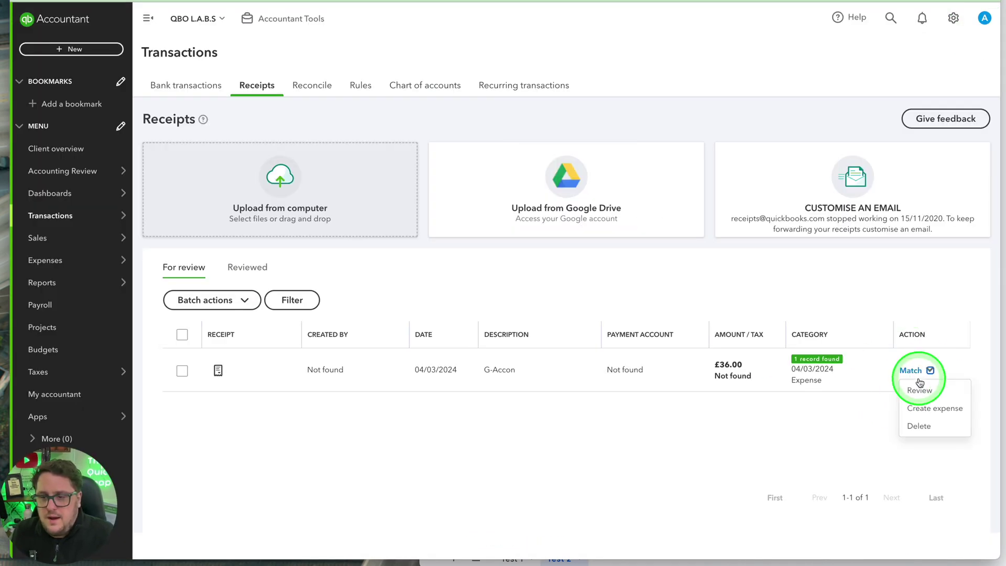
{"action": "left_click", "coordinate": [930, 427]}
{"action": "left_click", "coordinate": [611, 357]}
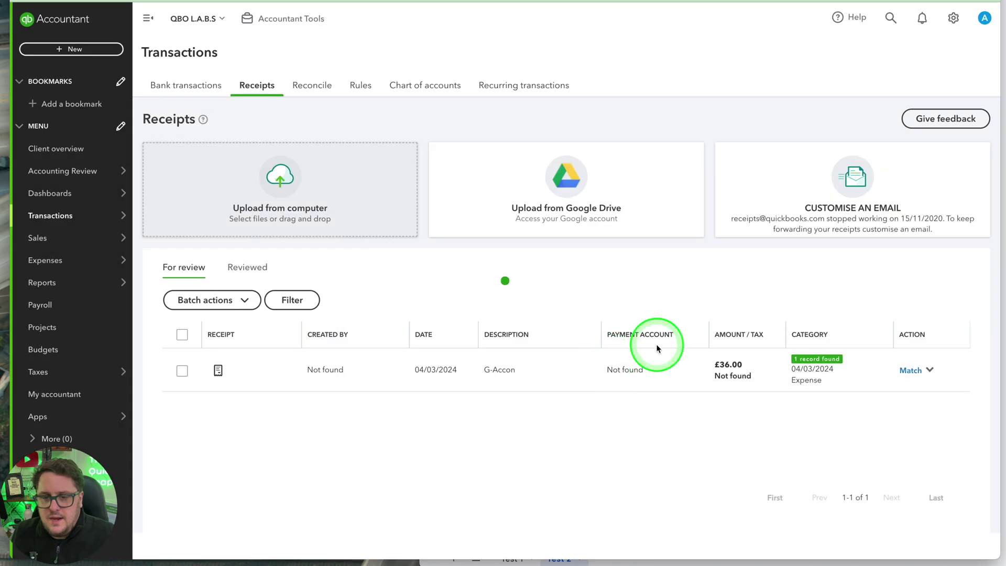
Step: Upload the six test receipt files from the computer to the Receipts page
{"action": "left_click", "coordinate": [266, 201]}
{"action": "left_click_drag", "start_coordinate": [705, 332], "coordinate": [391, 190]}
{"action": "left_click", "coordinate": [690, 365]}
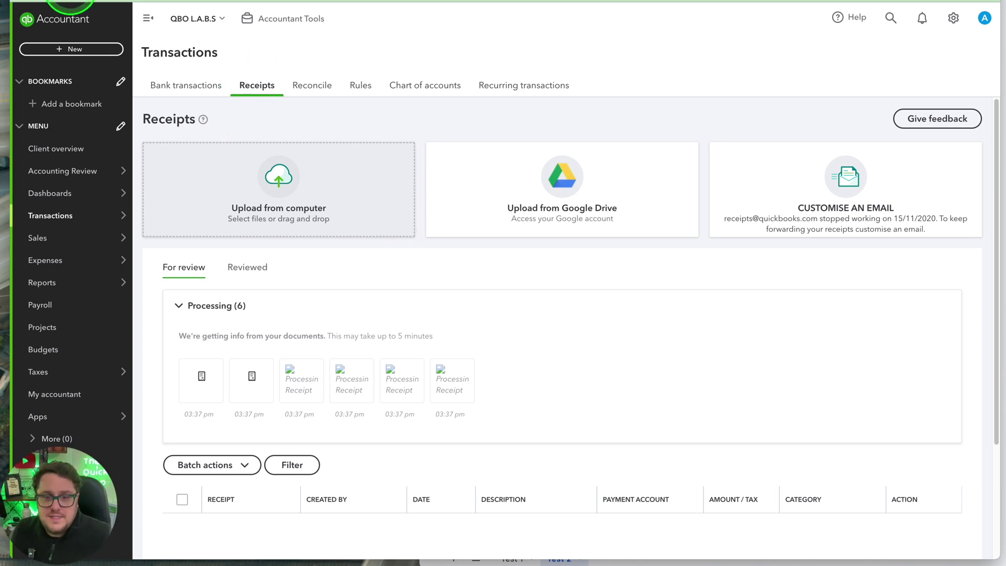
Step: Reload the Receipts page to update the processing status, and open the YO! Sushi receipt for review
{"action": "key", "text": "super+r"}
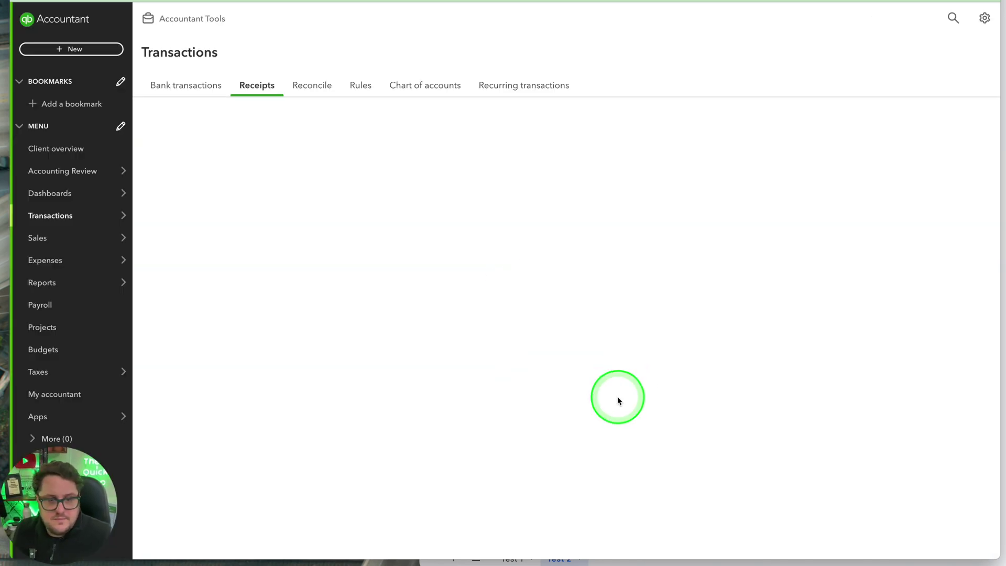
{"action": "key", "text": "super+r"}
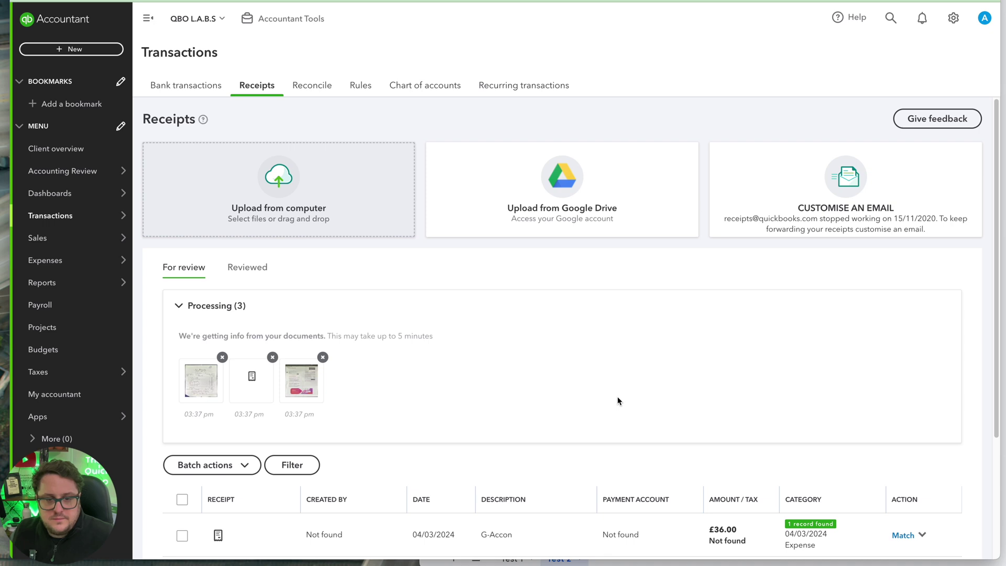
{"action": "scroll", "coordinate": [617, 396], "scroll_direction": "down", "scroll_amount": 3}
{"action": "left_click", "coordinate": [330, 478]}
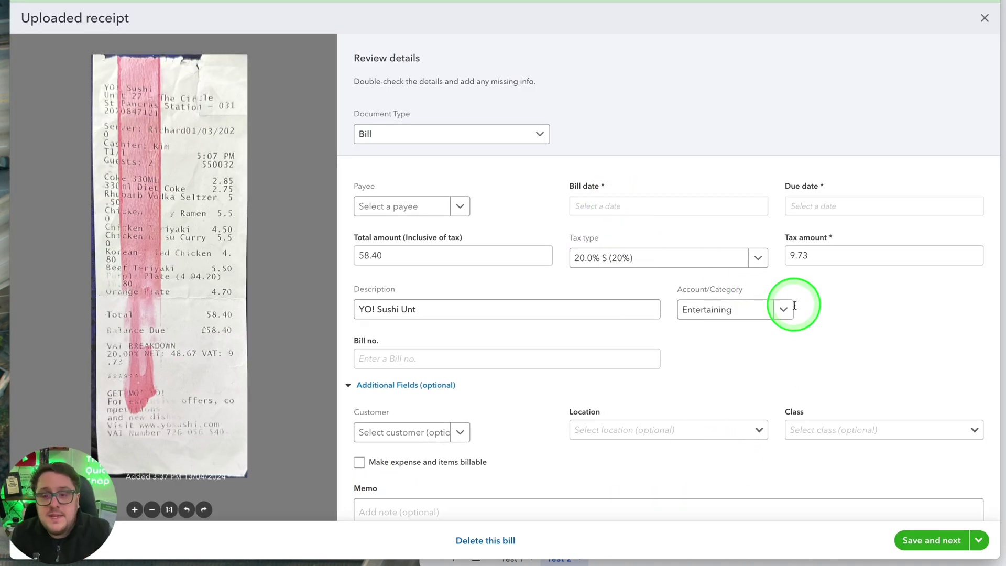
Step: Compare the YO! Sushi bill's captured details with the expected values in the grading spreadsheet
{"action": "left_click", "coordinate": [656, 554]}
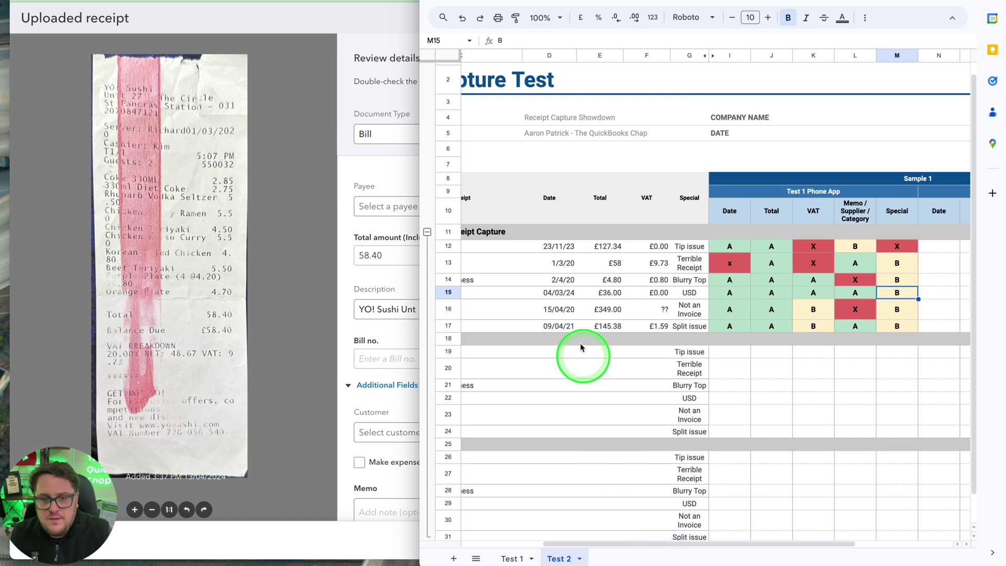
{"action": "scroll", "coordinate": [771, 350], "scroll_direction": "right", "scroll_amount": 4}
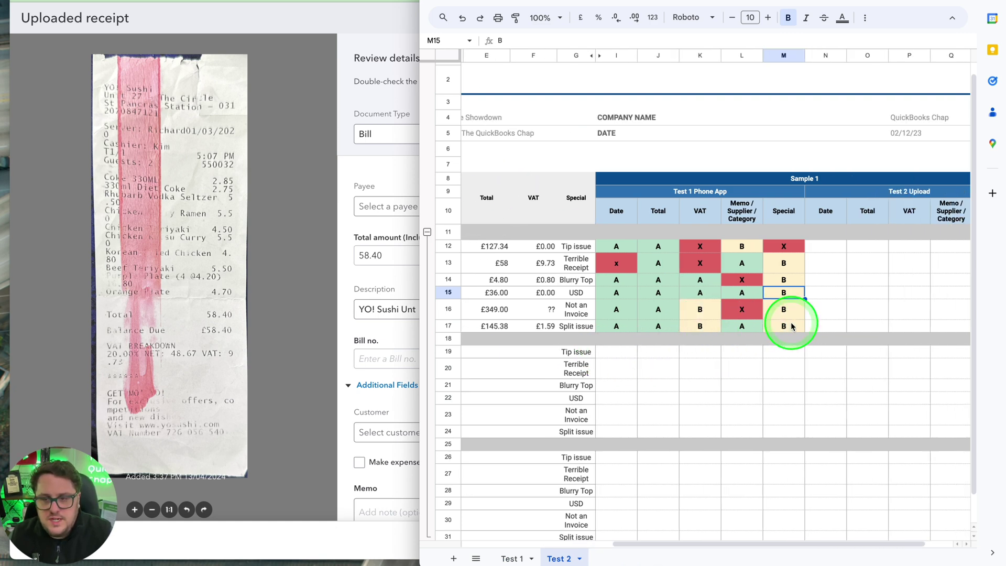
{"action": "left_click", "coordinate": [352, 226]}
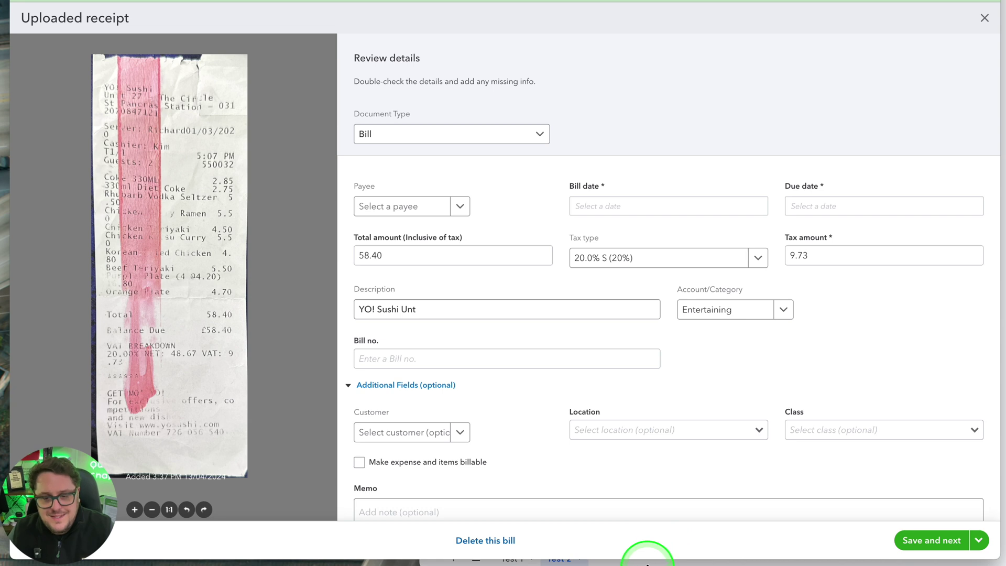
{"action": "left_click", "coordinate": [647, 555]}
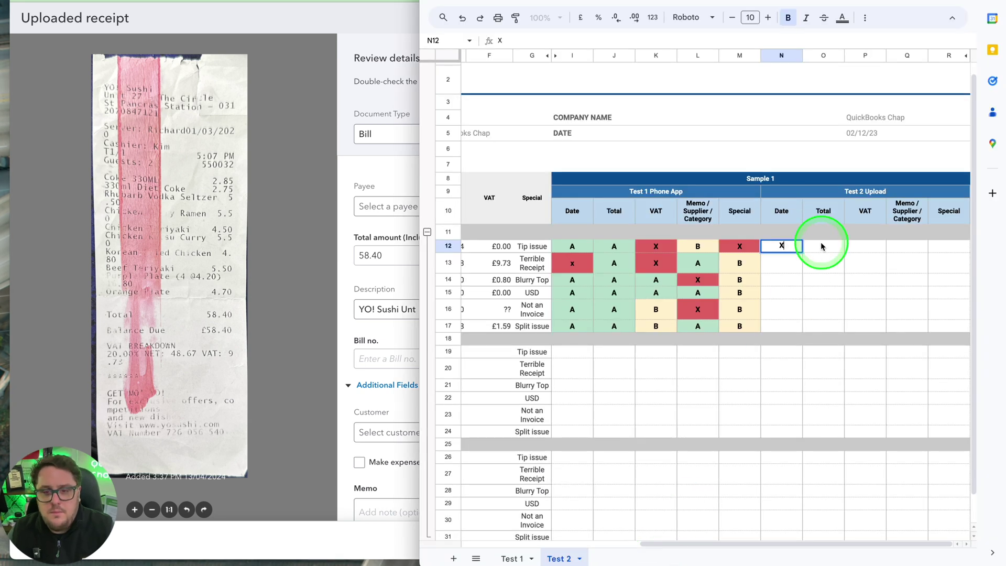
{"action": "left_click", "coordinate": [586, 246]}
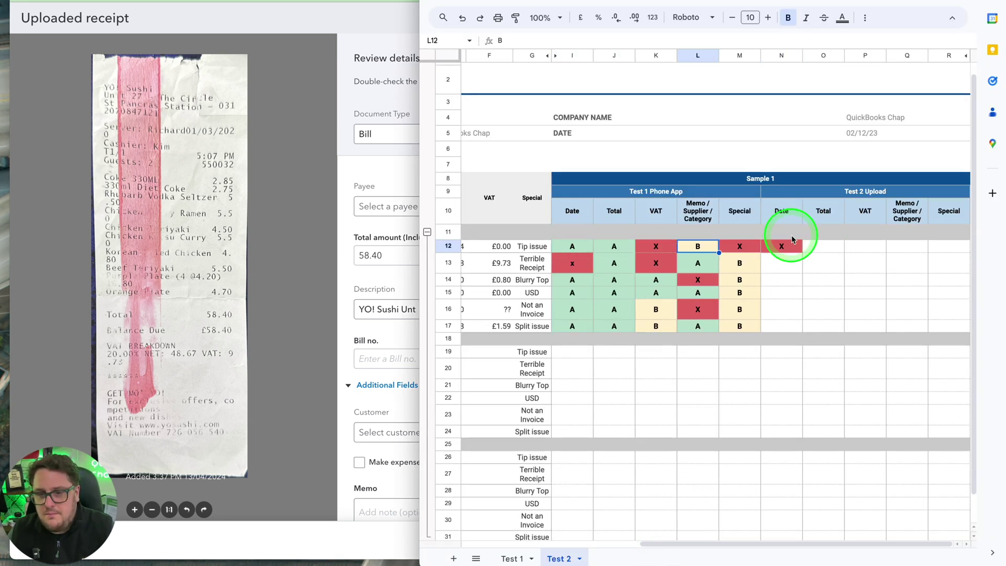
{"action": "left_click", "coordinate": [792, 245]}
{"action": "scroll", "coordinate": [789, 246], "scroll_direction": "left", "scroll_amount": 5}
{"action": "scroll", "coordinate": [785, 248], "scroll_direction": "right", "scroll_amount": 5}
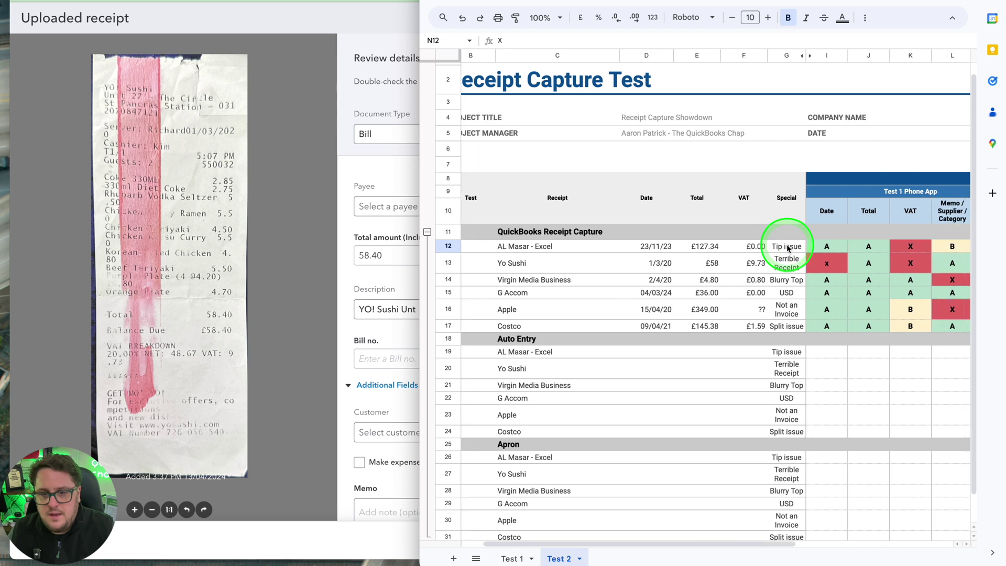
{"action": "key", "text": "Delete"}
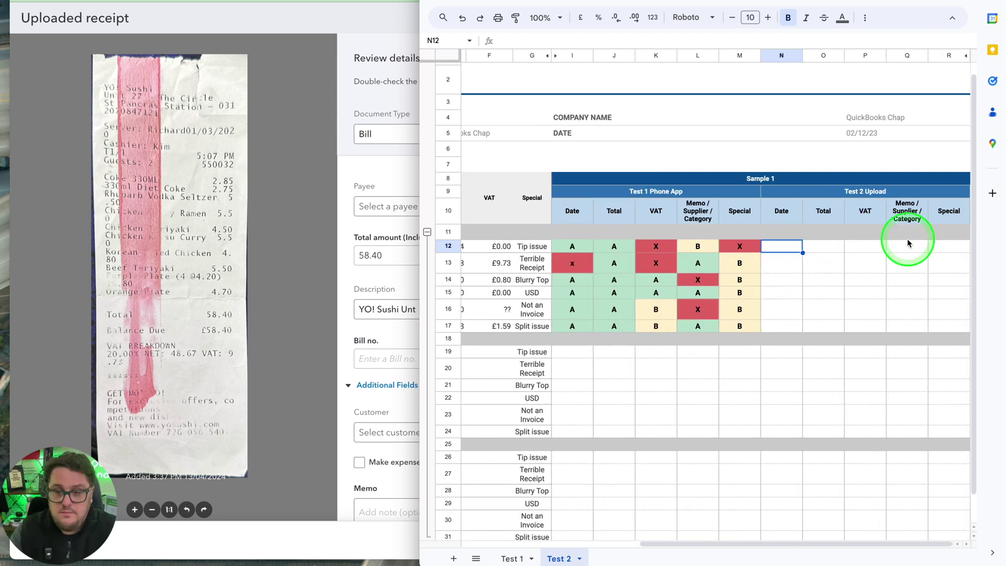
Step: Grade Yo Sushi under Test 2 Upload with Date X, Total A and VAT A, checking the amounts against the receipt image
{"action": "key", "text": "Down"}
{"action": "type", "text": "X"}
{"action": "key", "text": "Tab"}
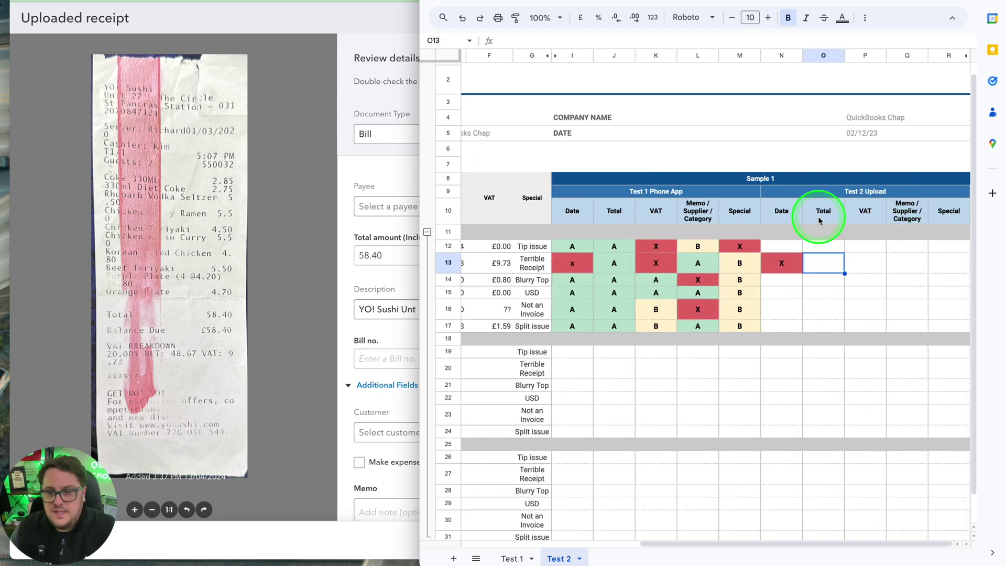
{"action": "left_click", "coordinate": [242, 215]}
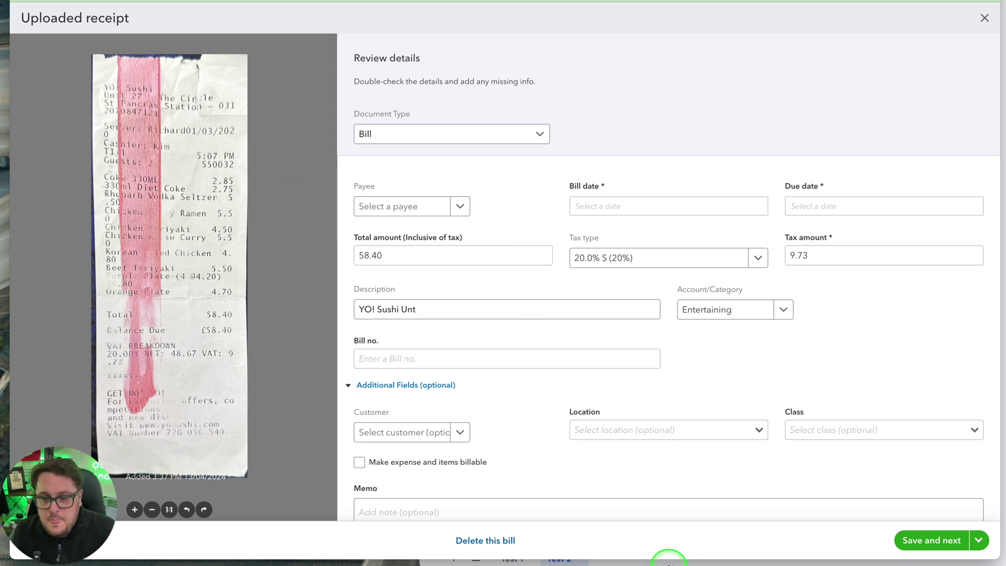
{"action": "left_click", "coordinate": [667, 560]}
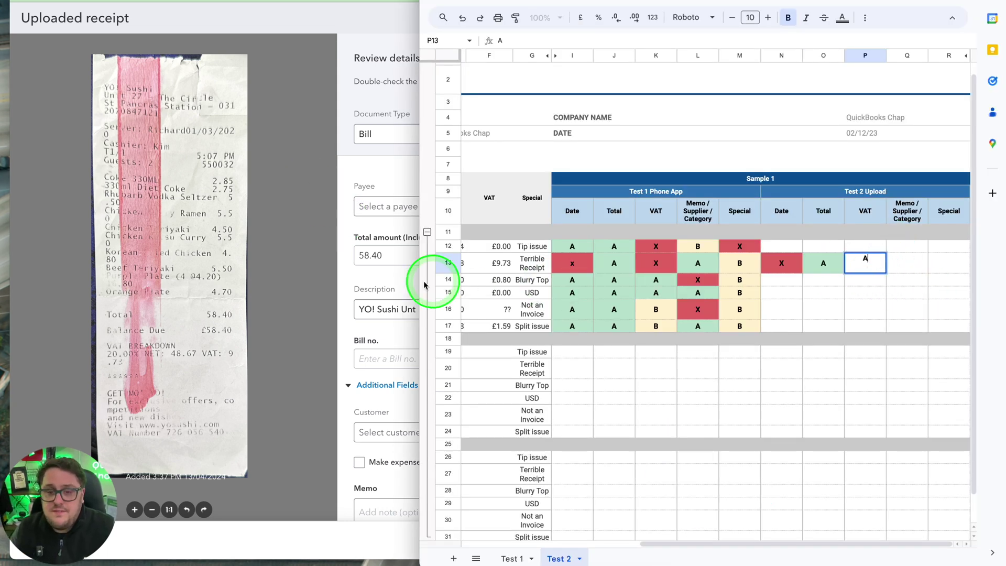
Step: Grade the Terrible Receipt row A for Memo / Supplier / Category and A for Special under Test 2 Upload, checking against the YO! Sushi bill
{"action": "left_click", "coordinate": [336, 283]}
{"action": "left_click", "coordinate": [820, 267]}
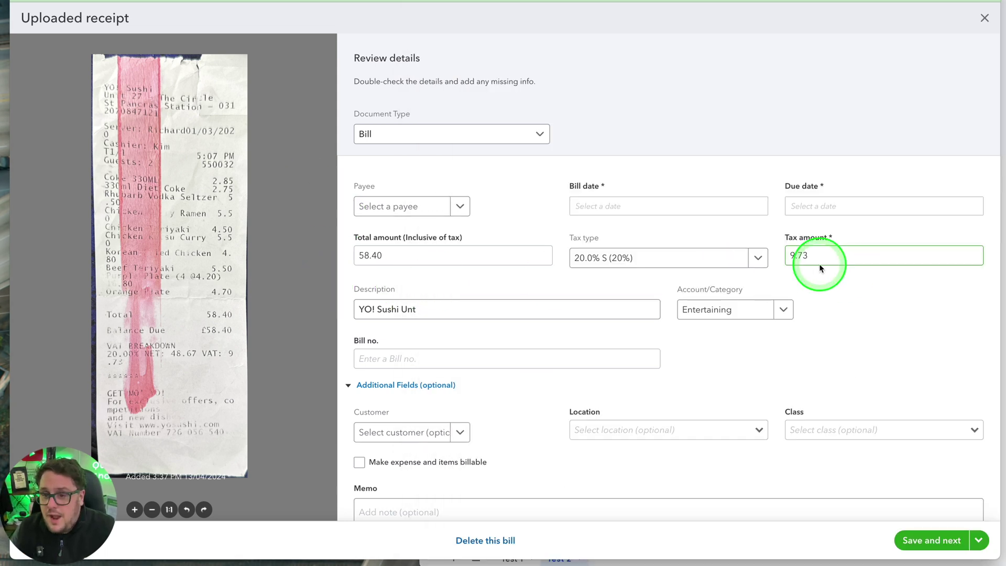
{"action": "left_click", "coordinate": [694, 563]}
{"action": "type", "text": "A"}
{"action": "key", "text": "Tab"}
{"action": "key", "text": "shift+Tab"}
{"action": "type", "text": "A"}
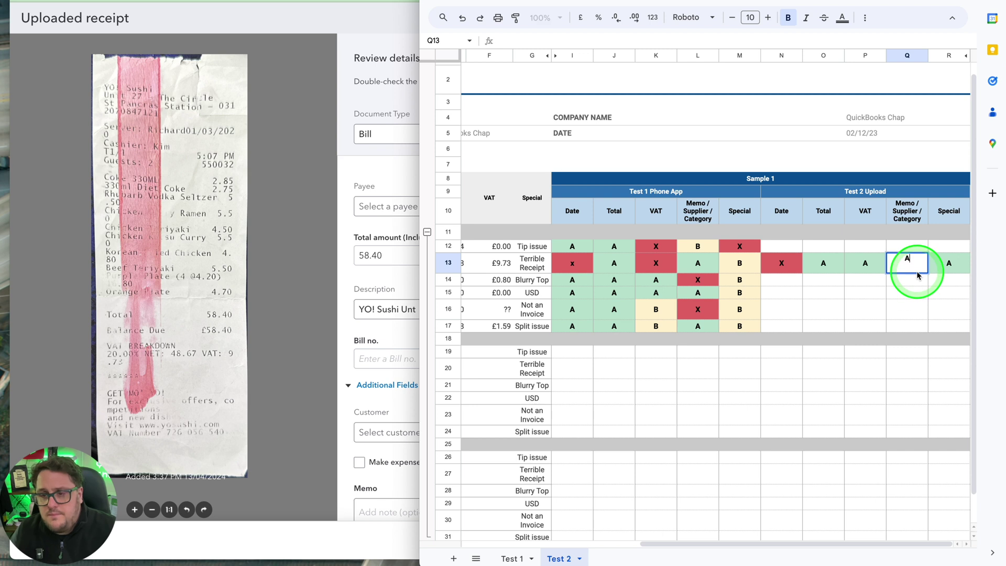
{"action": "key", "text": "Tab"}
{"action": "left_click", "coordinate": [322, 334]}
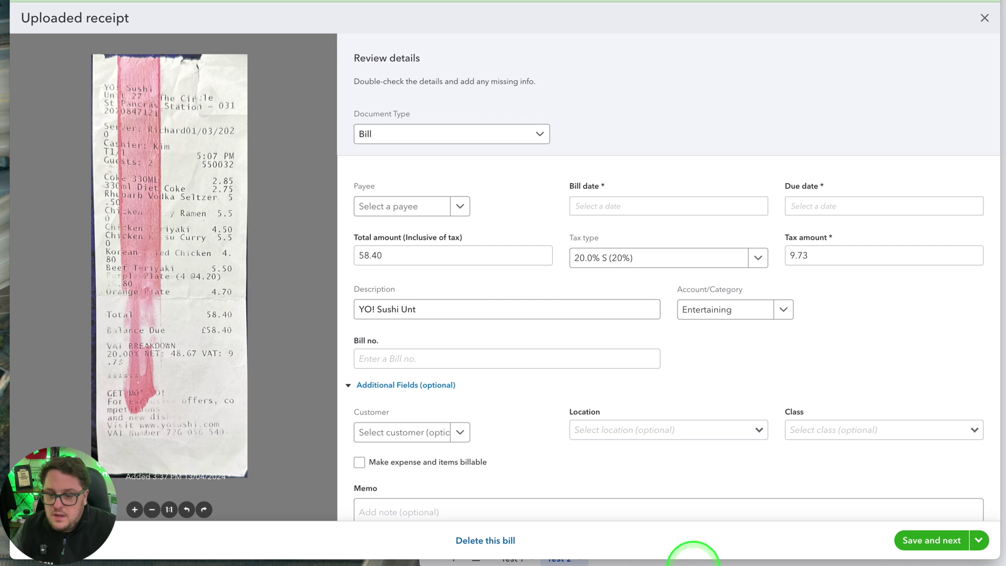
{"action": "left_click", "coordinate": [693, 559]}
{"action": "left_click", "coordinate": [888, 304]}
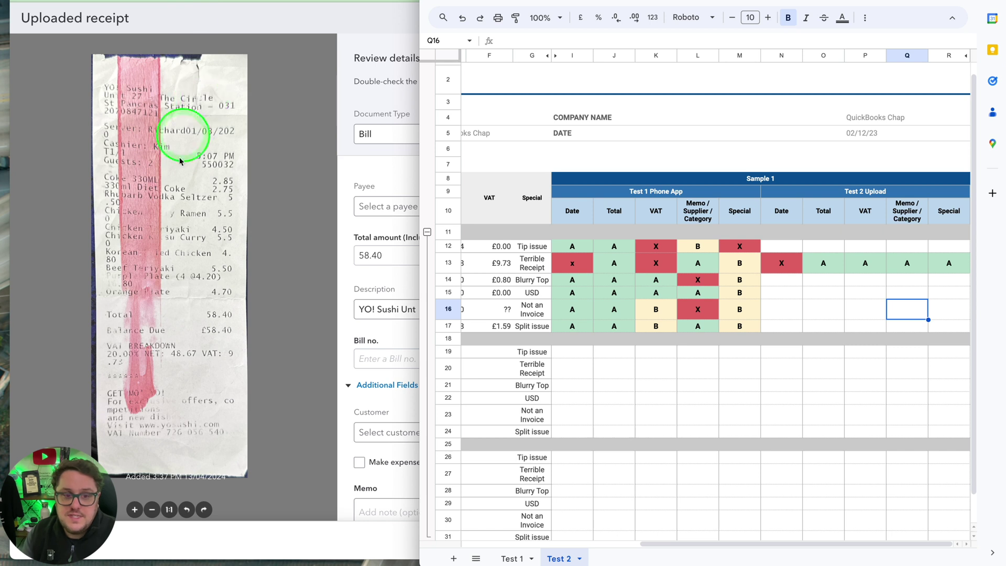
{"action": "left_click", "coordinate": [286, 329]}
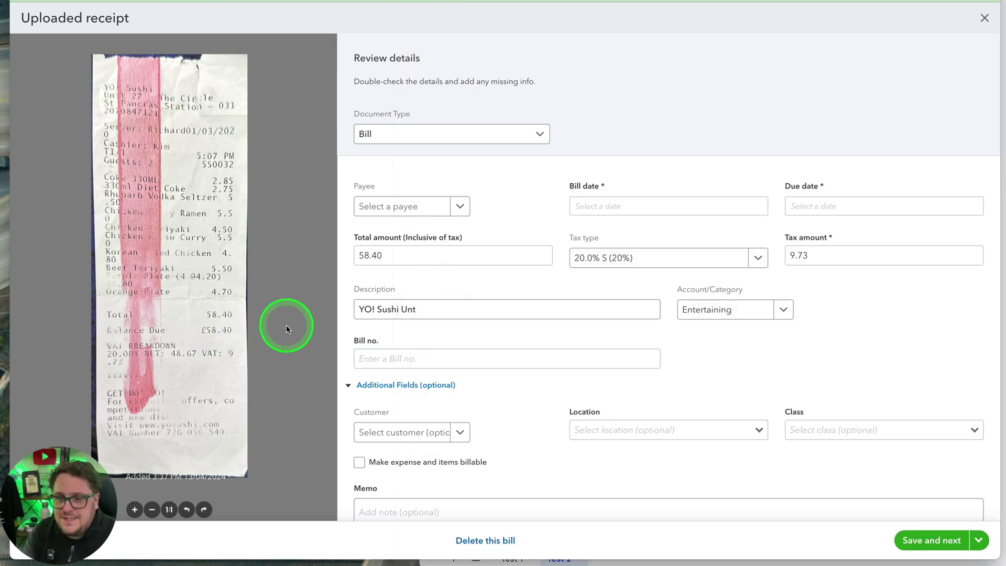
Step: Close the YO! Sushi bill and open the Costco duplicate receipt for review
{"action": "left_click", "coordinate": [985, 17]}
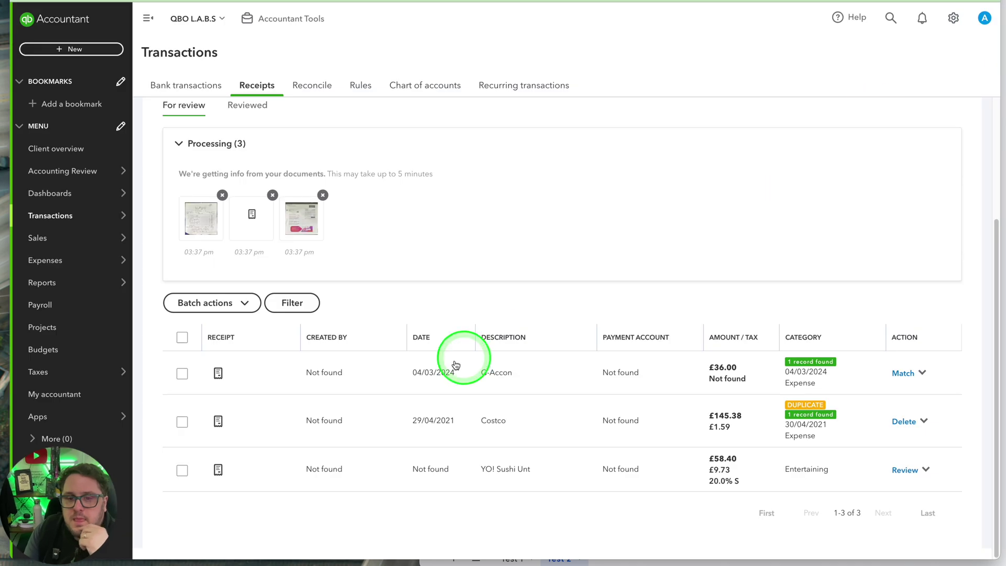
{"action": "left_click", "coordinate": [486, 419]}
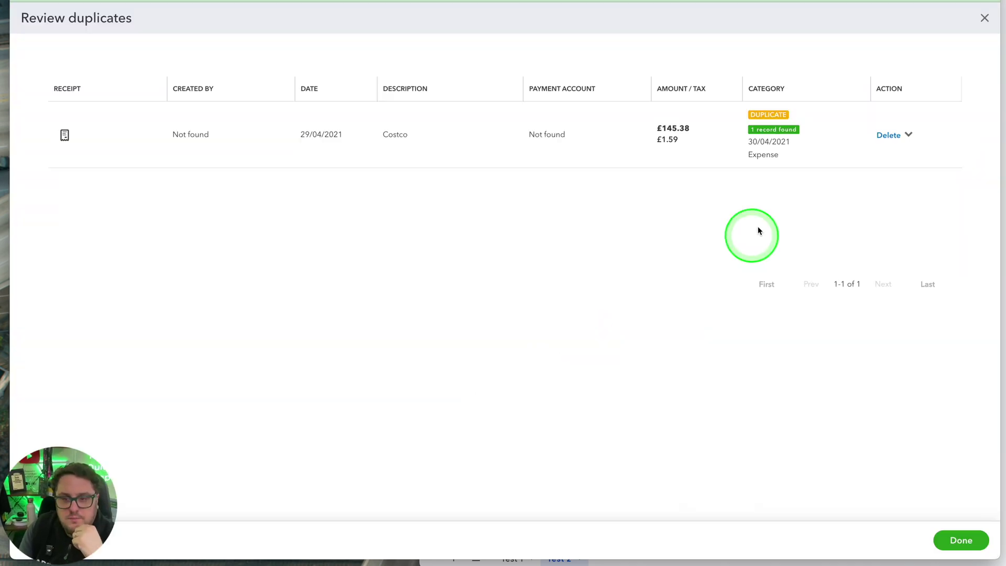
{"action": "left_click", "coordinate": [897, 154]}
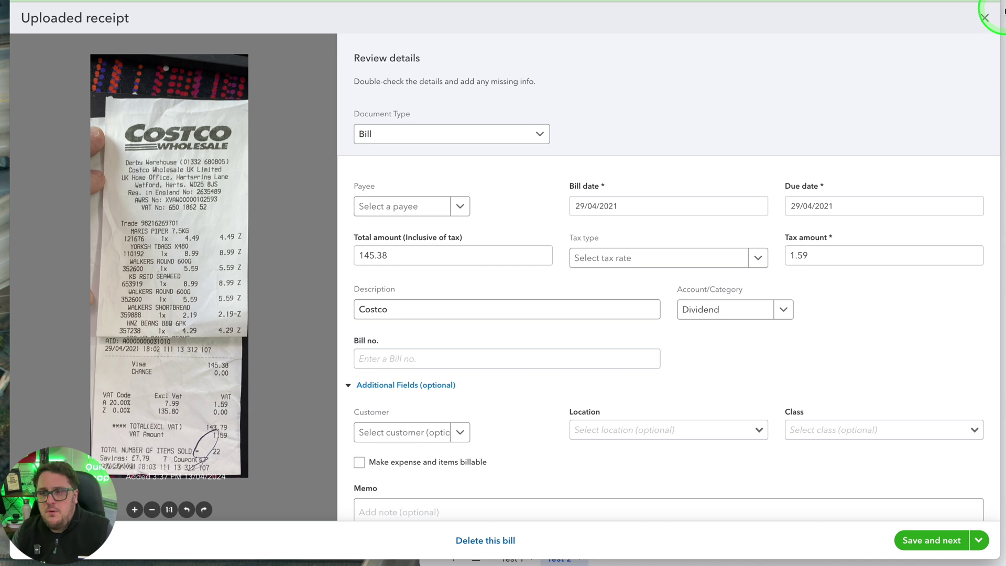
Step: Grade the Split issue row under Test 2 Upload with Date A, Total A and VAT B, checking against the Costco bill
{"action": "left_click", "coordinate": [1004, 12]}
{"action": "left_click", "coordinate": [781, 325]}
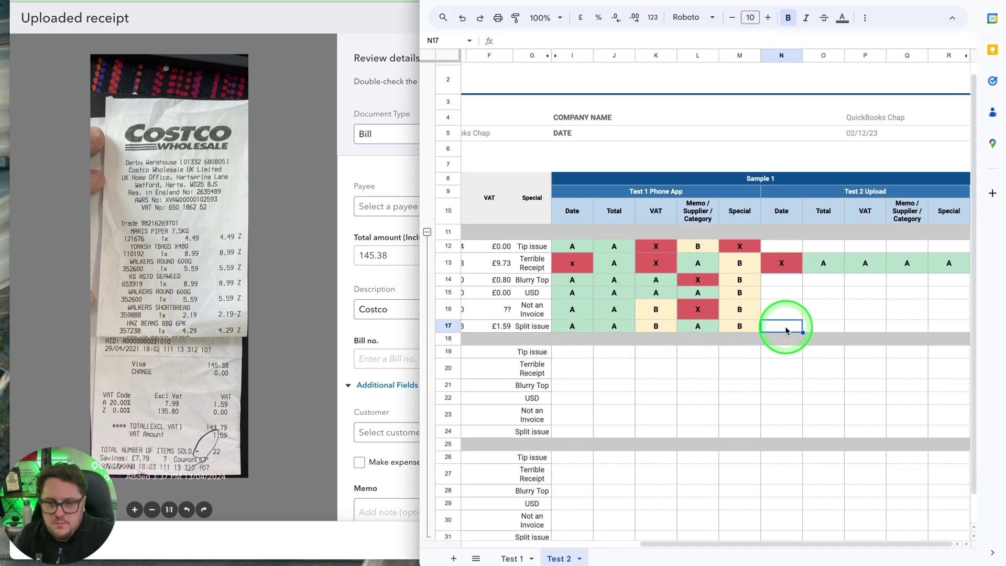
{"action": "left_click", "coordinate": [387, 297]}
{"action": "left_click", "coordinate": [781, 560]}
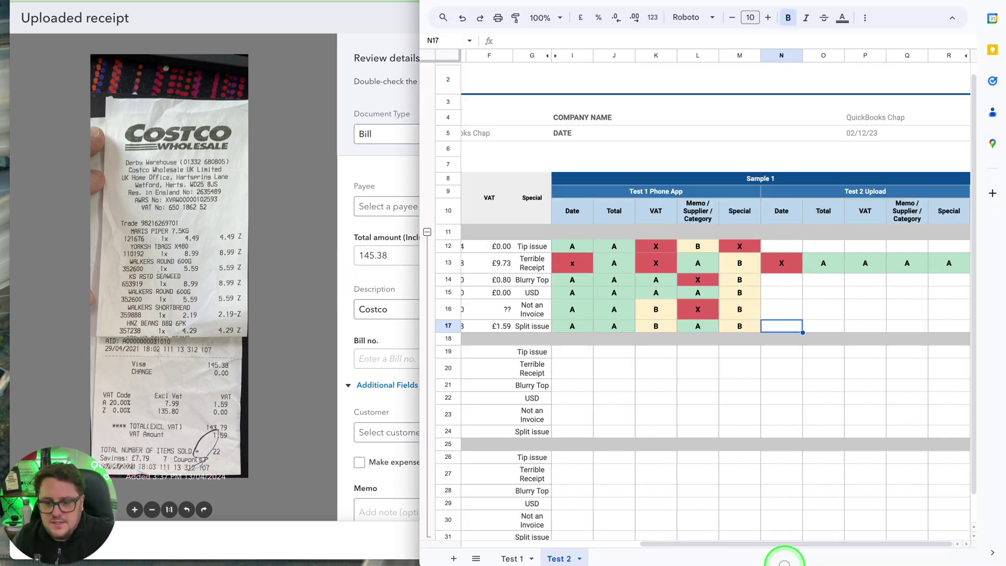
{"action": "left_click", "coordinate": [316, 281]}
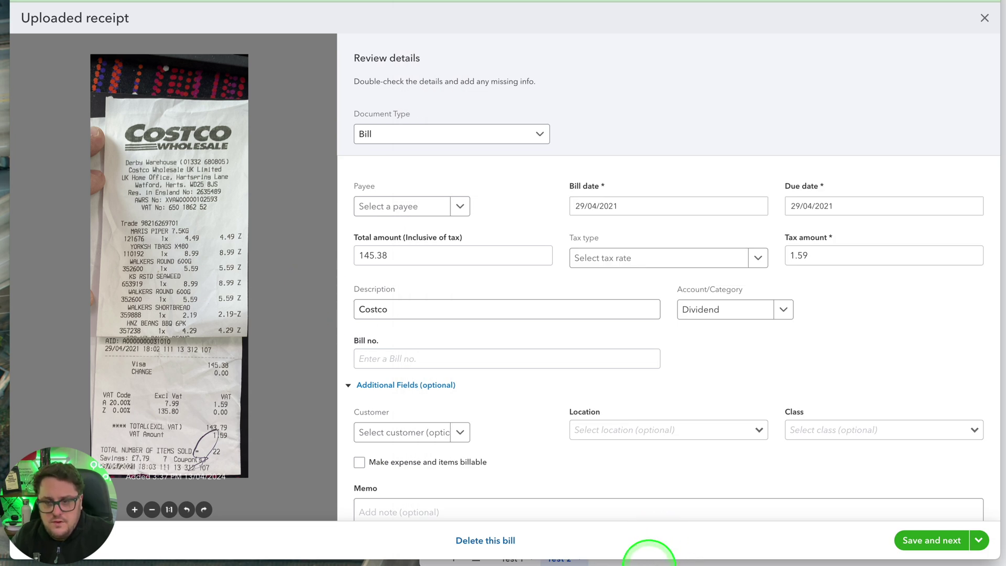
{"action": "left_click", "coordinate": [649, 554]}
{"action": "type", "text": "A"}
{"action": "key", "text": "Tab"}
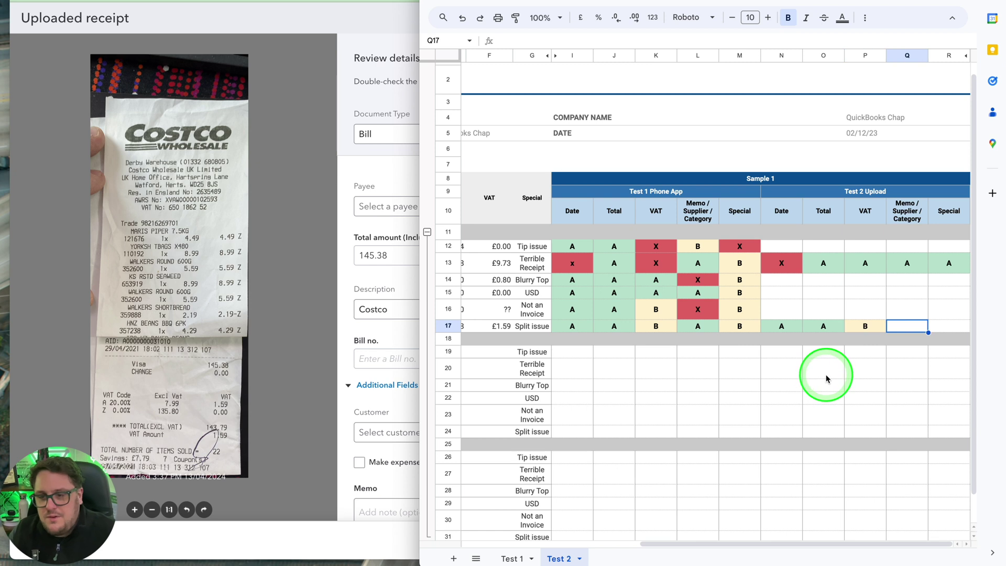
Step: Grade the Split issue row B for Memo / Supplier / Category under Test 2 Upload after checking the Costco bill's description and category
{"action": "left_click", "coordinate": [364, 319]}
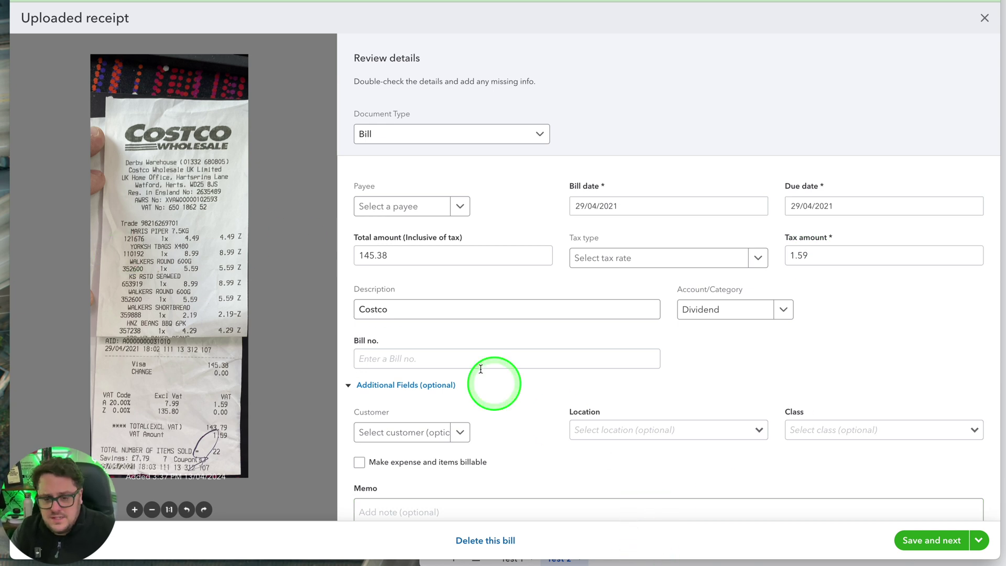
{"action": "left_click", "coordinate": [667, 551]}
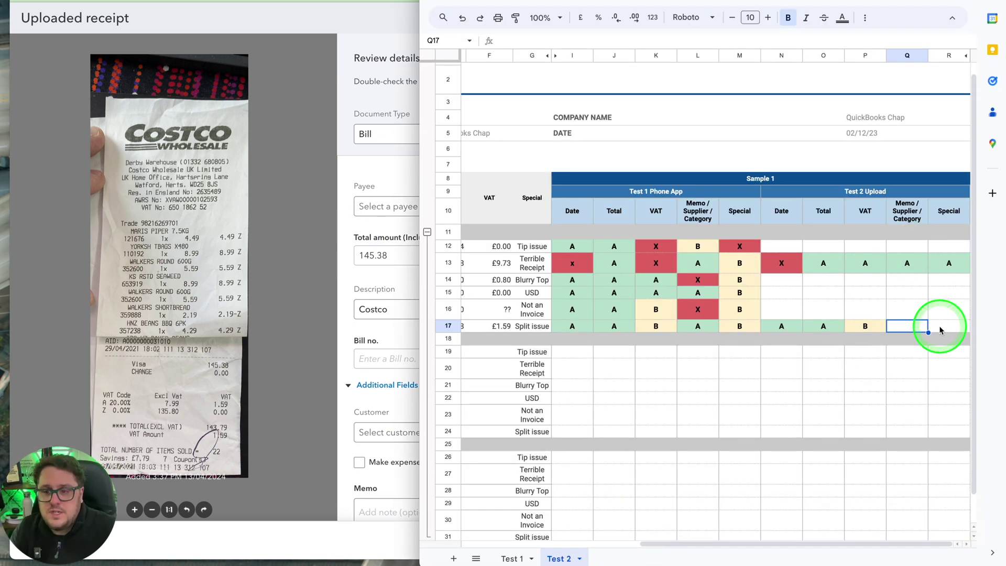
{"action": "left_click", "coordinate": [280, 265]}
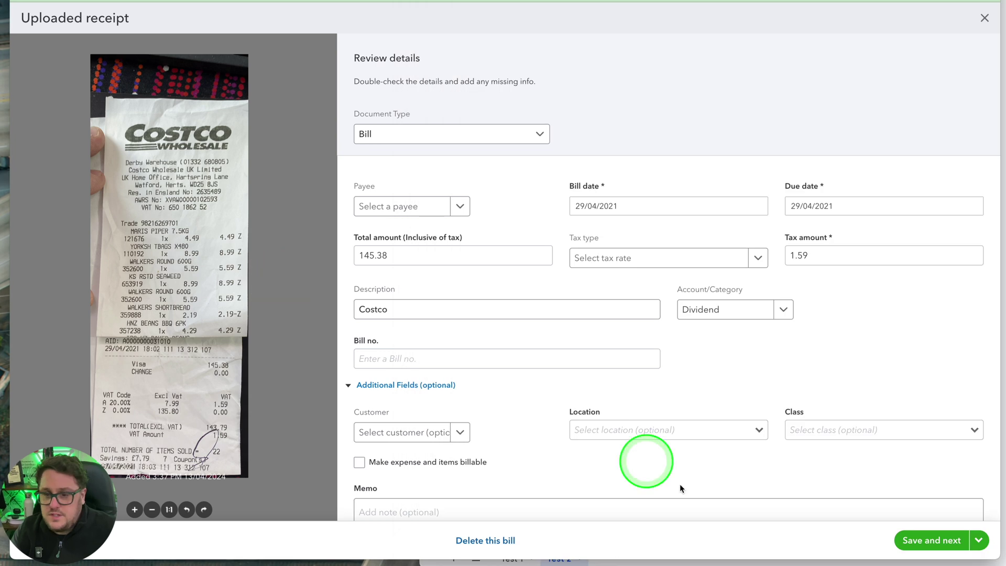
{"action": "left_click", "coordinate": [657, 555]}
{"action": "left_click", "coordinate": [897, 331]}
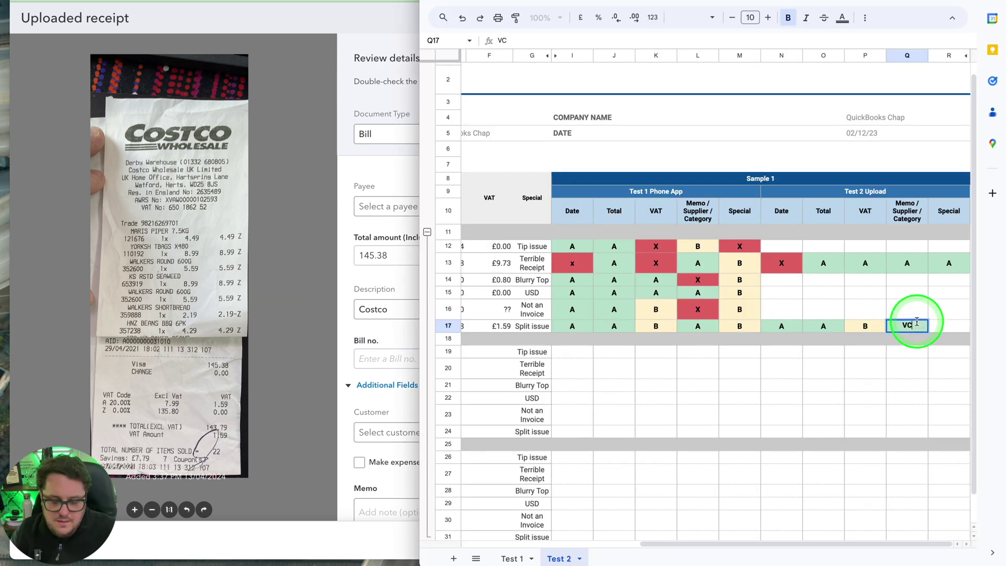
{"action": "left_click", "coordinate": [904, 361]}
{"action": "left_click", "coordinate": [911, 329]}
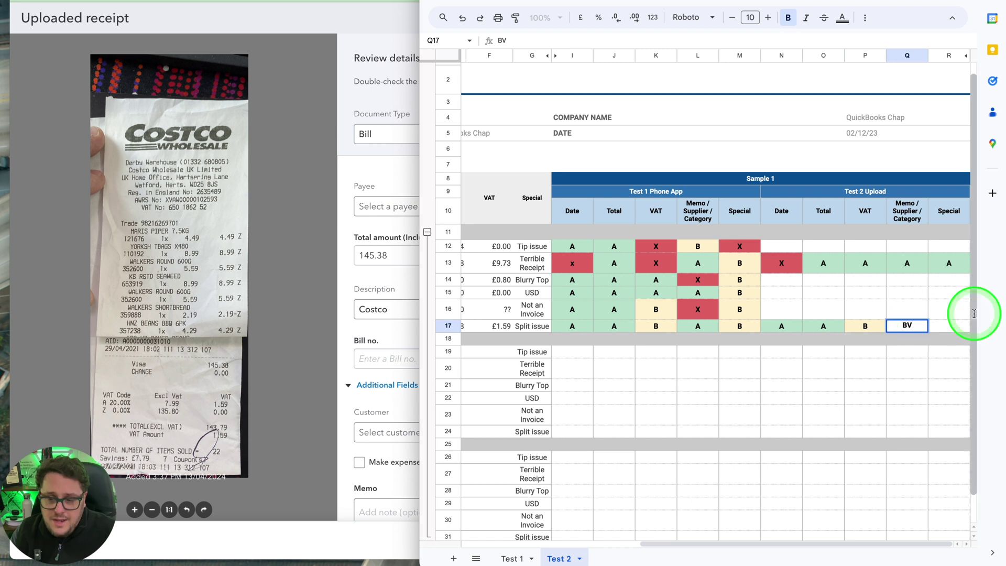
{"action": "left_click", "coordinate": [304, 260]}
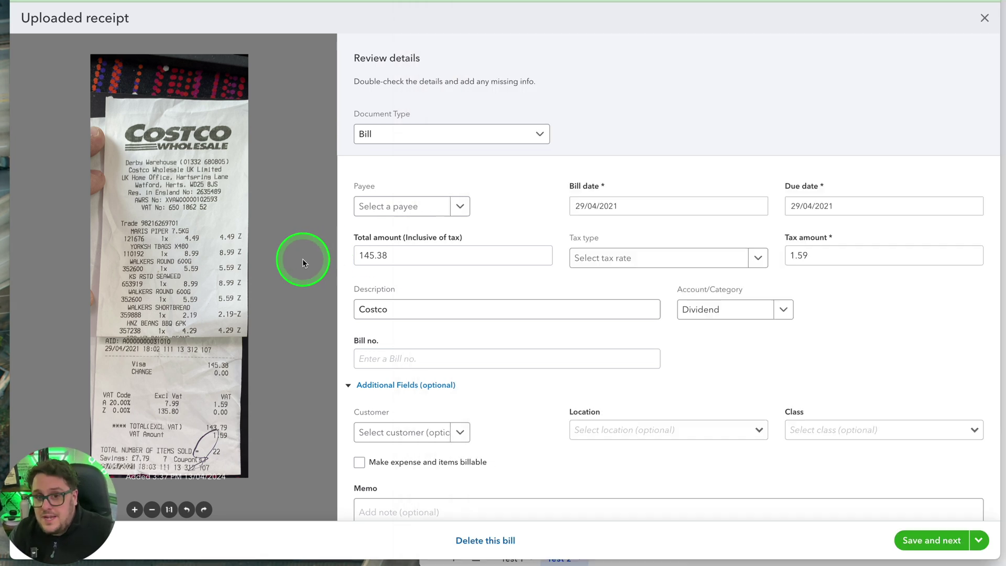
{"action": "left_click", "coordinate": [723, 563]}
{"action": "left_click", "coordinate": [945, 326]}
Step: Split the Costco bill to inspect its line entries, and close the bill without saving
{"action": "left_click", "coordinate": [321, 293]}
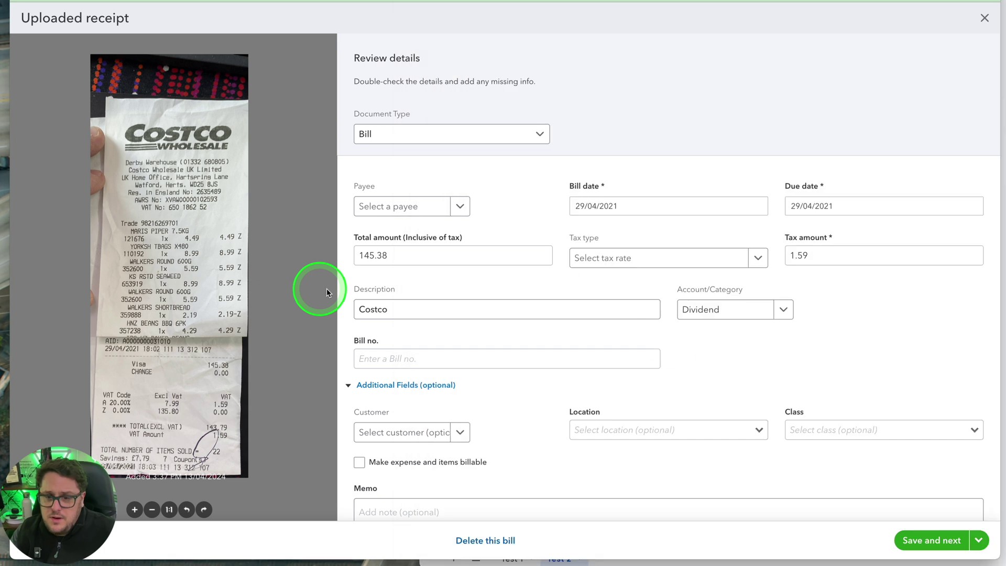
{"action": "scroll", "coordinate": [460, 411], "scroll_direction": "down", "scroll_amount": 2}
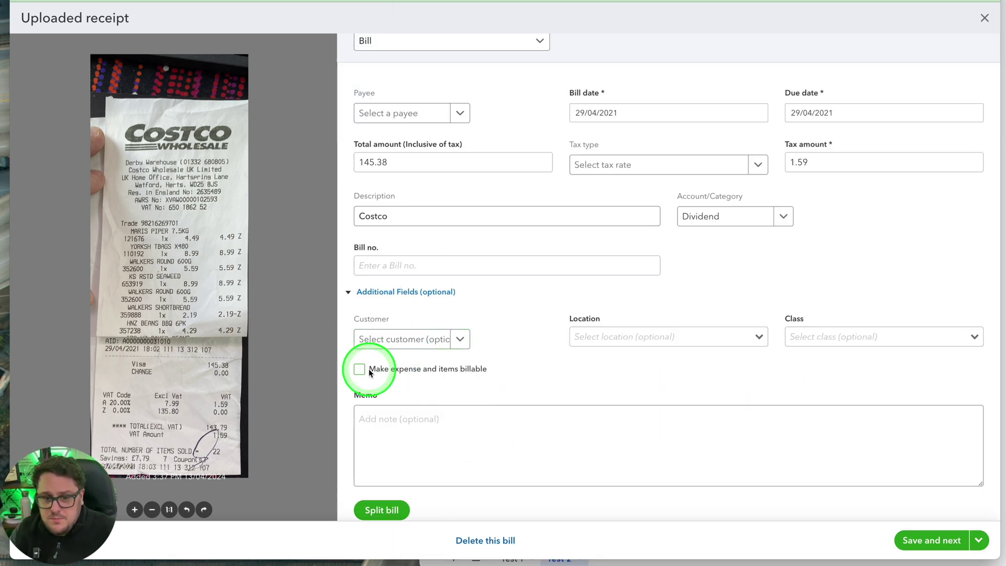
{"action": "left_click", "coordinate": [381, 509]}
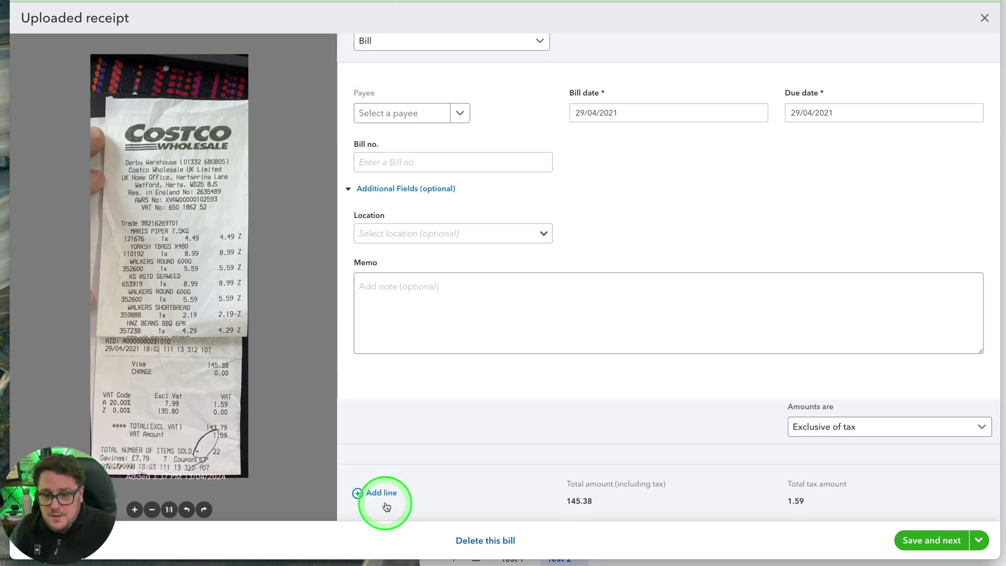
{"action": "scroll", "coordinate": [677, 218], "scroll_direction": "down", "scroll_amount": 8}
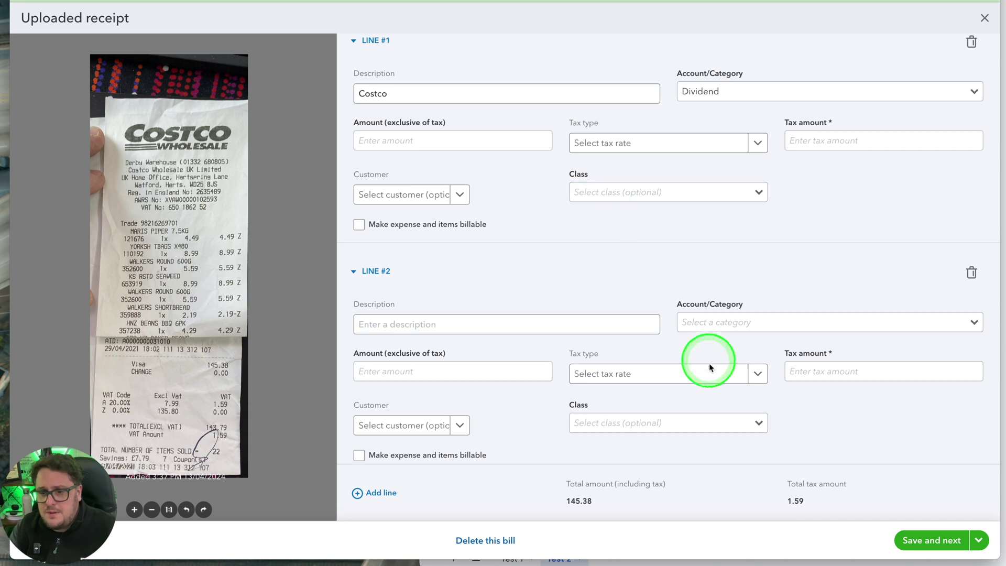
{"action": "left_click", "coordinate": [985, 19]}
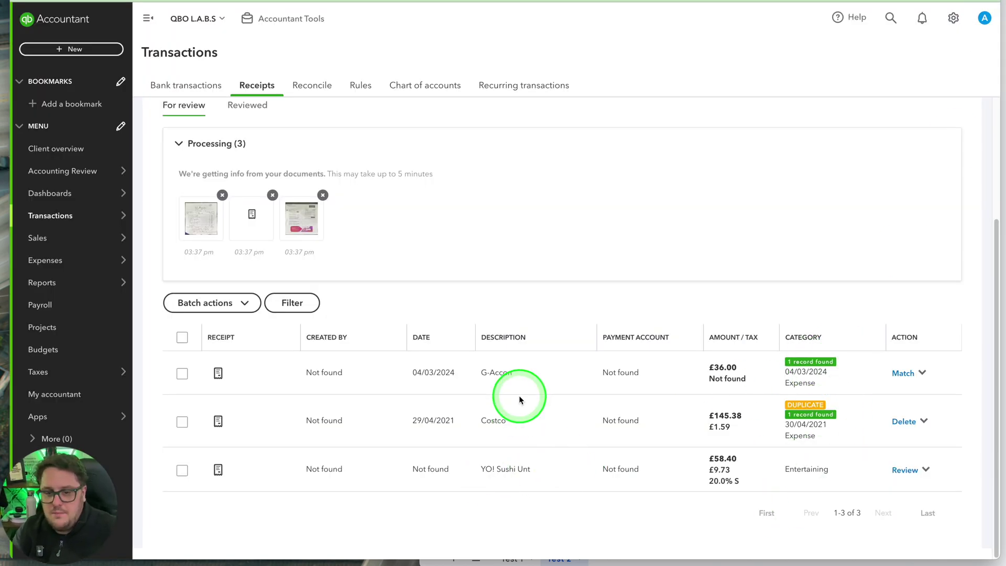
Step: Grade the Split issue row B for Special under Test 2 Upload
{"action": "left_click", "coordinate": [990, 186]}
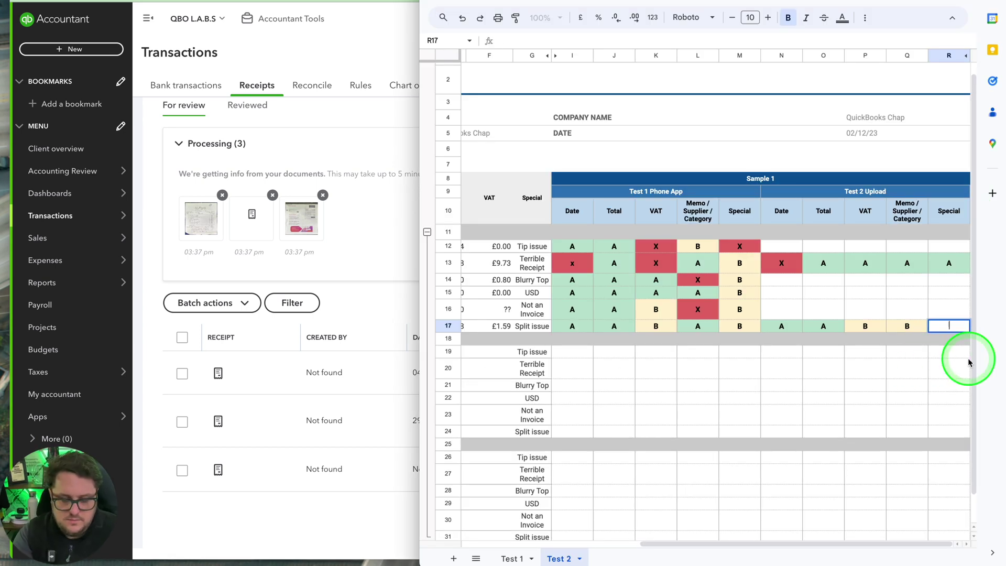
{"action": "type", "text": "B"}
{"action": "key", "text": "Return"}
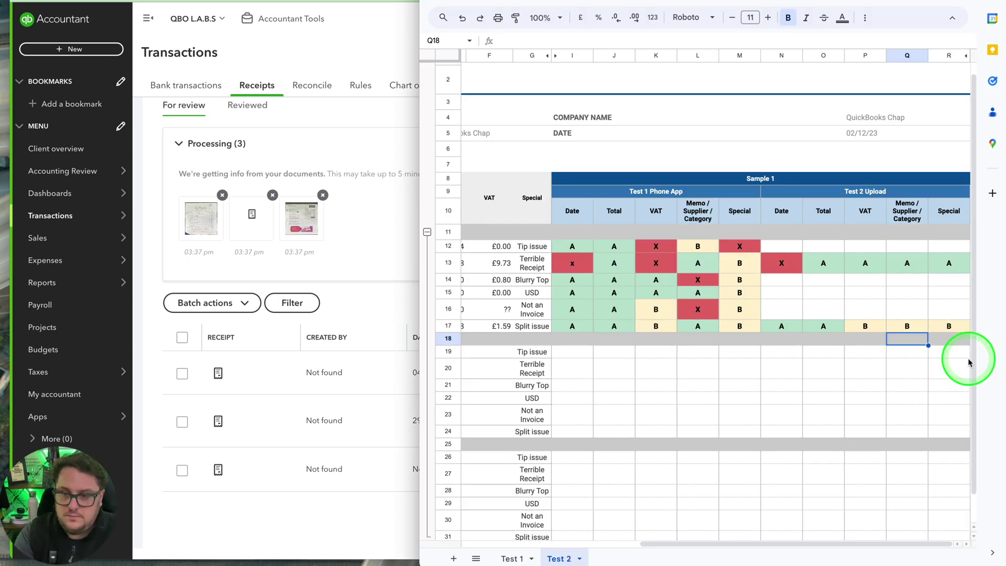
Step: Open the G-Accon receipt for review from the Receipts list
{"action": "left_click", "coordinate": [379, 316]}
{"action": "left_click", "coordinate": [921, 373]}
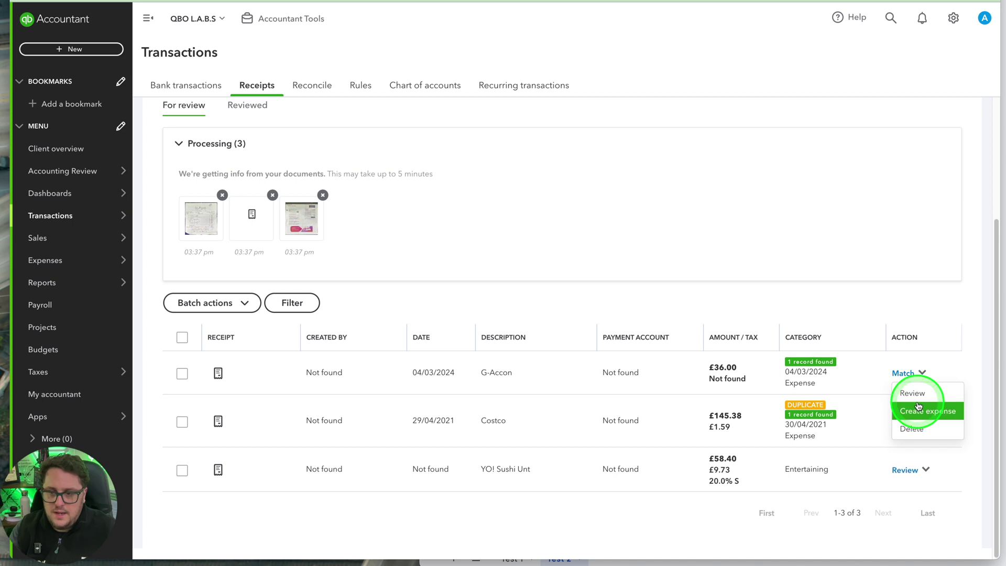
{"action": "left_click", "coordinate": [918, 406]}
Step: Grade the USD row under Test 2 Upload with Date A, Total A and VAT A, checking against the G-Accon bill
{"action": "left_click", "coordinate": [766, 562]}
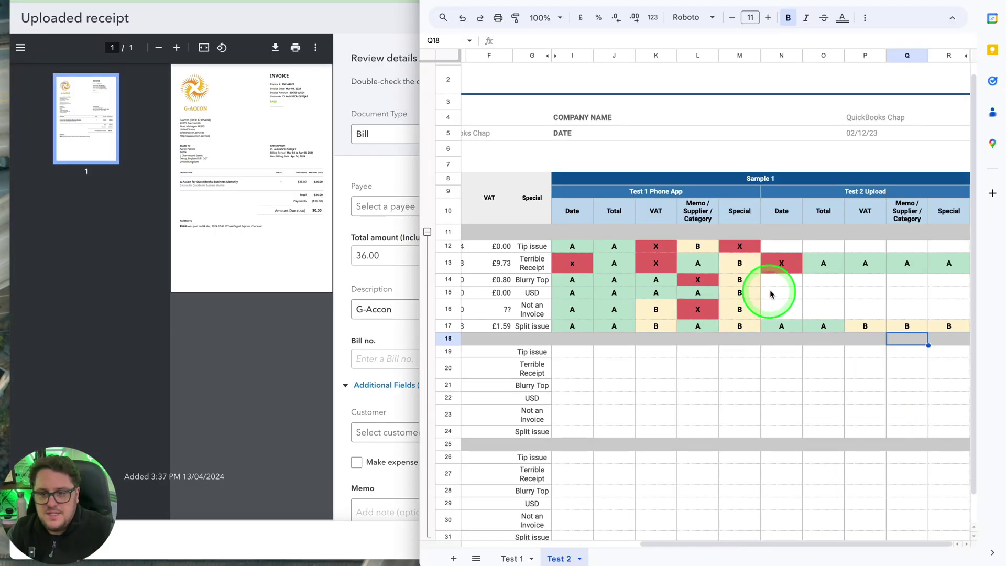
{"action": "left_click", "coordinate": [781, 282]}
{"action": "key", "text": "Tab"}
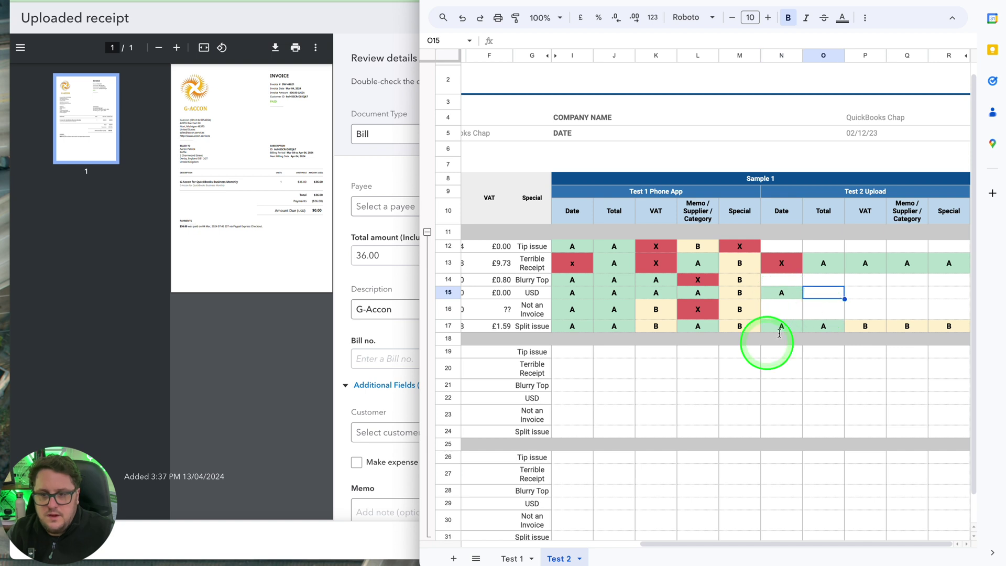
{"action": "left_click", "coordinate": [348, 511]}
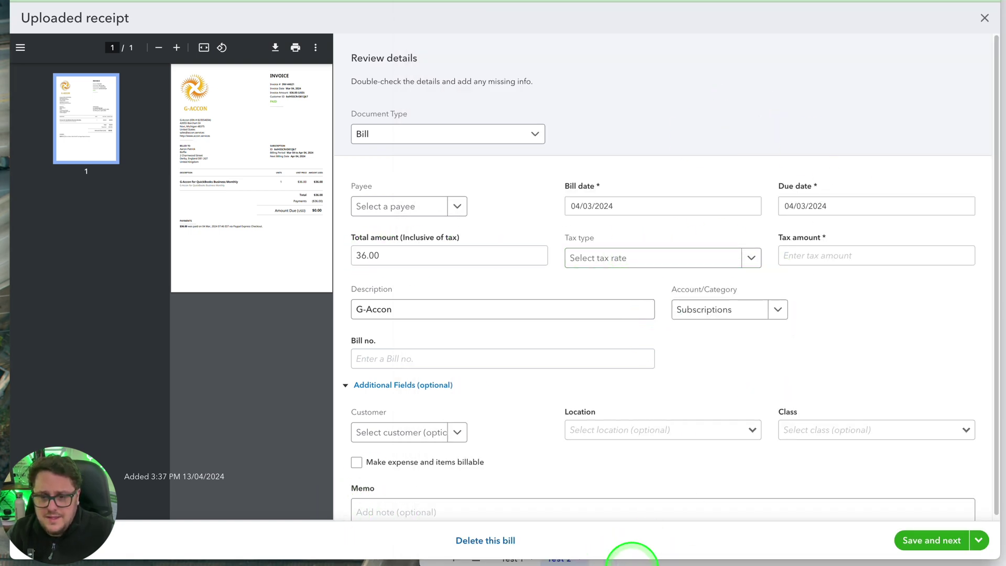
{"action": "left_click", "coordinate": [656, 563]}
{"action": "type", "text": "A"}
{"action": "key", "text": "Tab"}
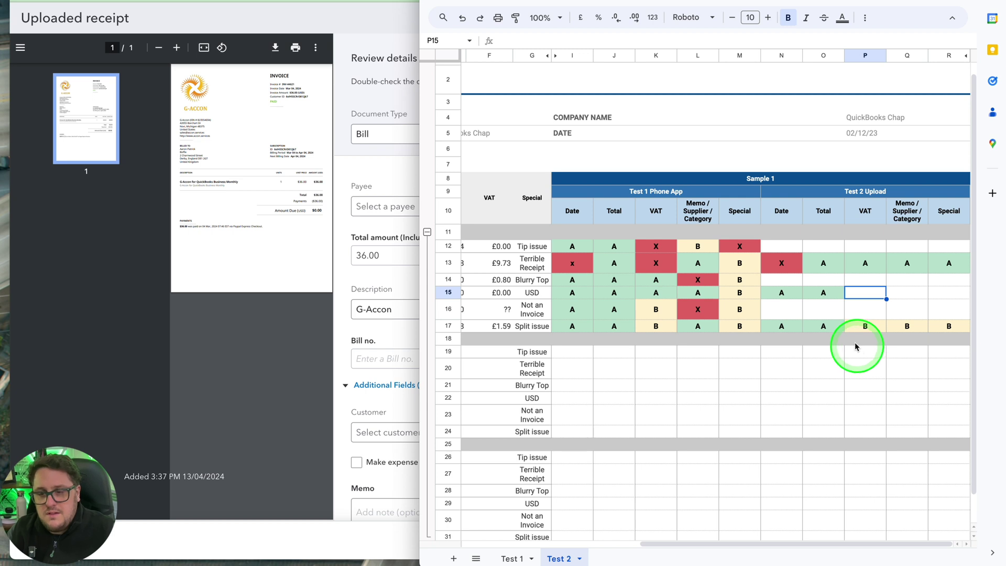
{"action": "key", "text": "Tab"}
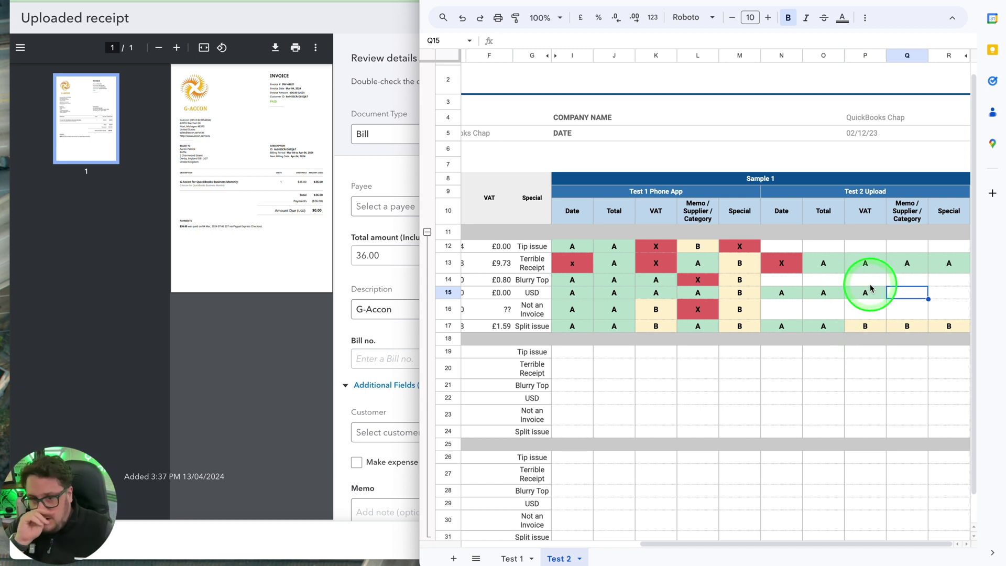
Step: Grade the USD row A for Memo / Supplier / Category and A for Special under Test 2 Upload after checking the G-Accon bill
{"action": "left_click", "coordinate": [314, 325]}
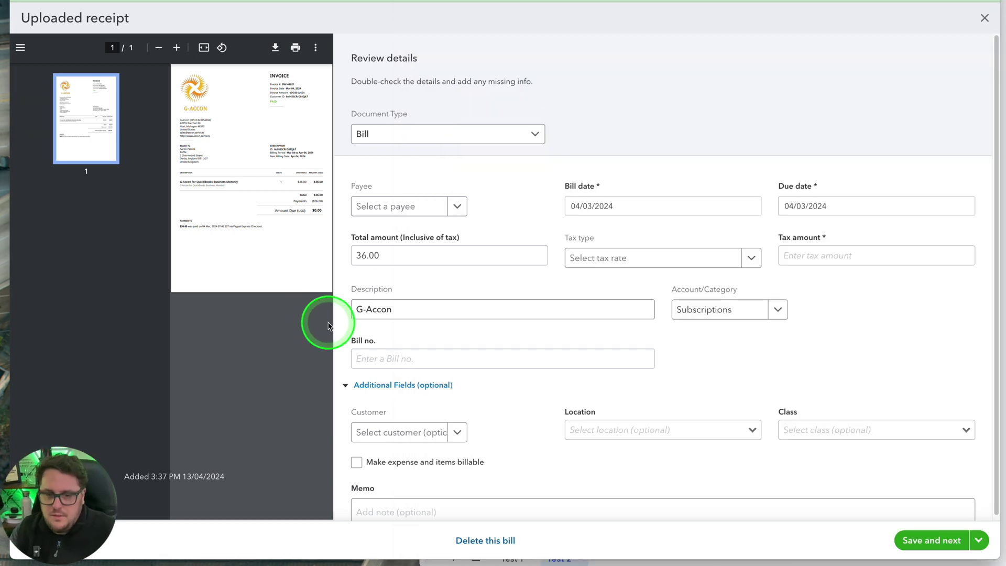
{"action": "left_click", "coordinate": [706, 562]}
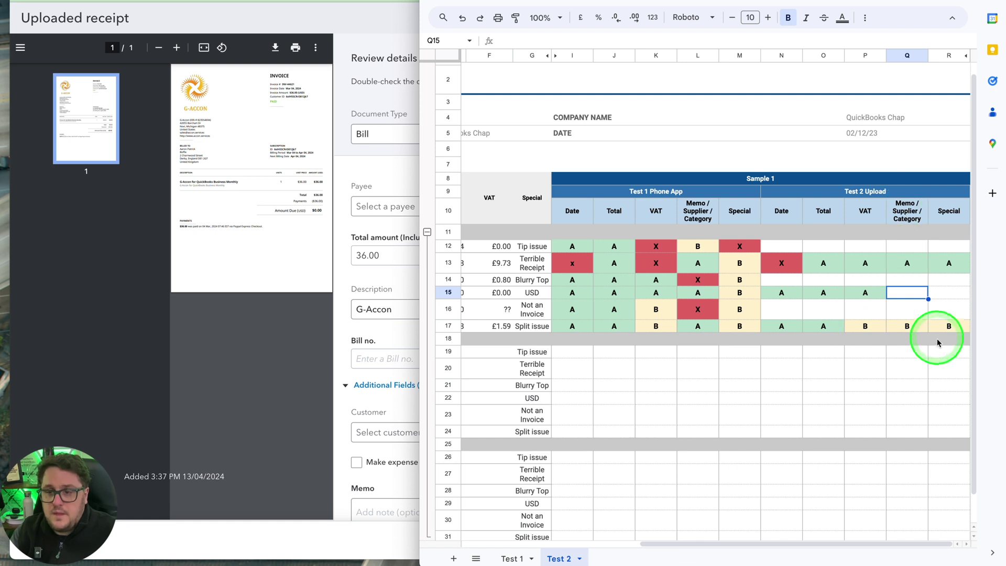
{"action": "type", "text": "A"}
{"action": "key", "text": "Tab"}
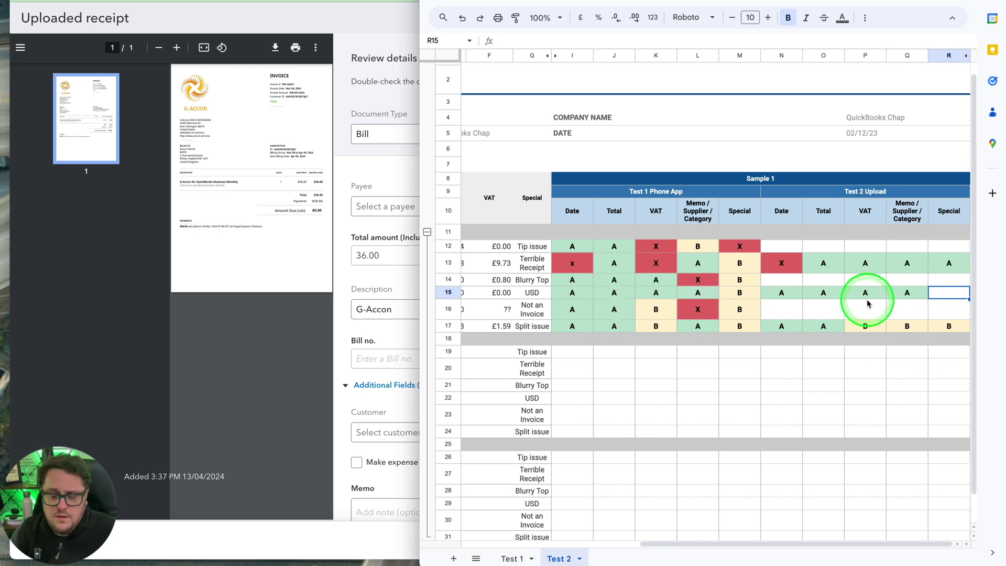
{"action": "left_click", "coordinate": [786, 309]}
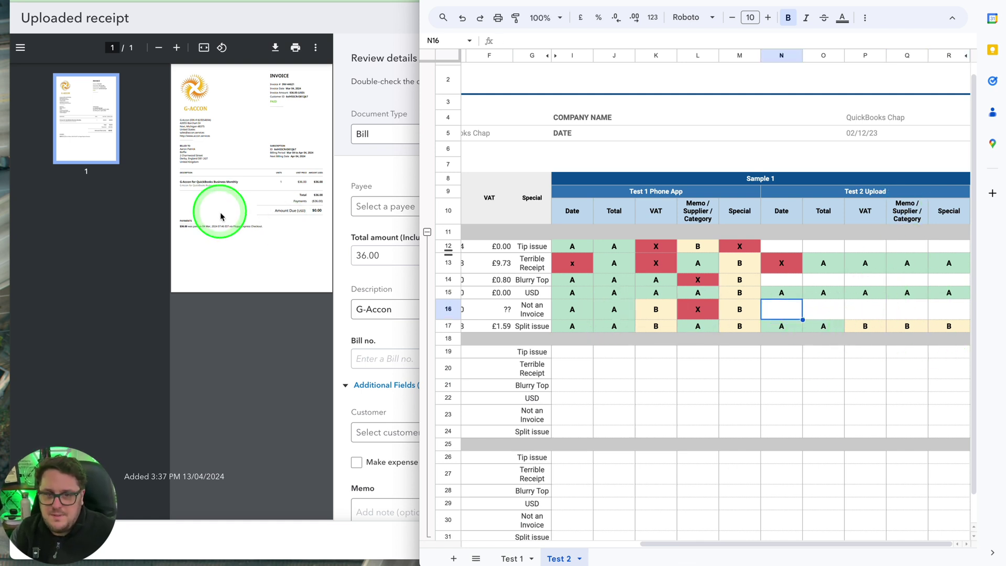
Step: Open the Al Masar receipt for review and grade the Tip issue row A for Date under Test 2 Upload
{"action": "left_click", "coordinate": [248, 296]}
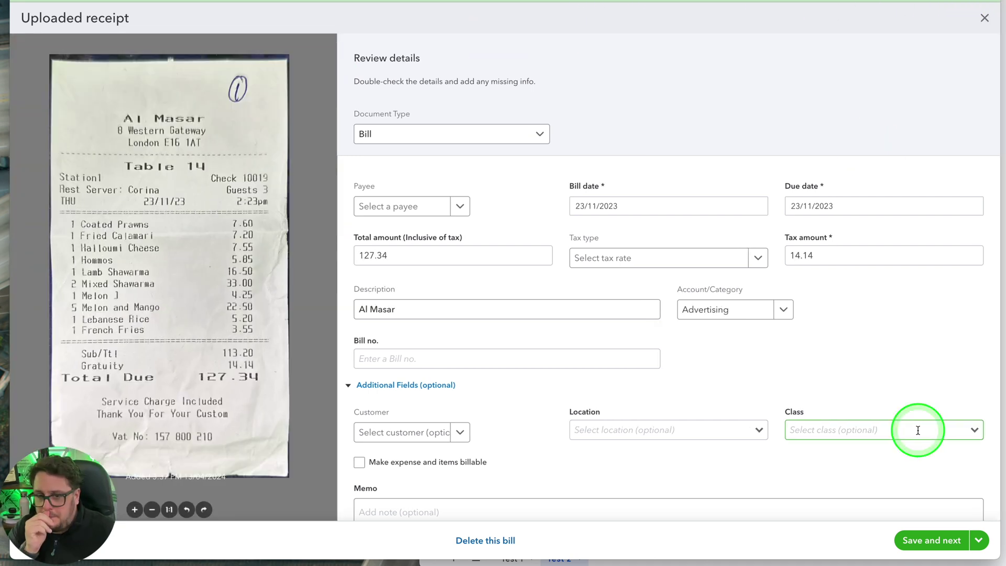
{"action": "left_click", "coordinate": [1004, 70]}
{"action": "left_click", "coordinate": [789, 245]}
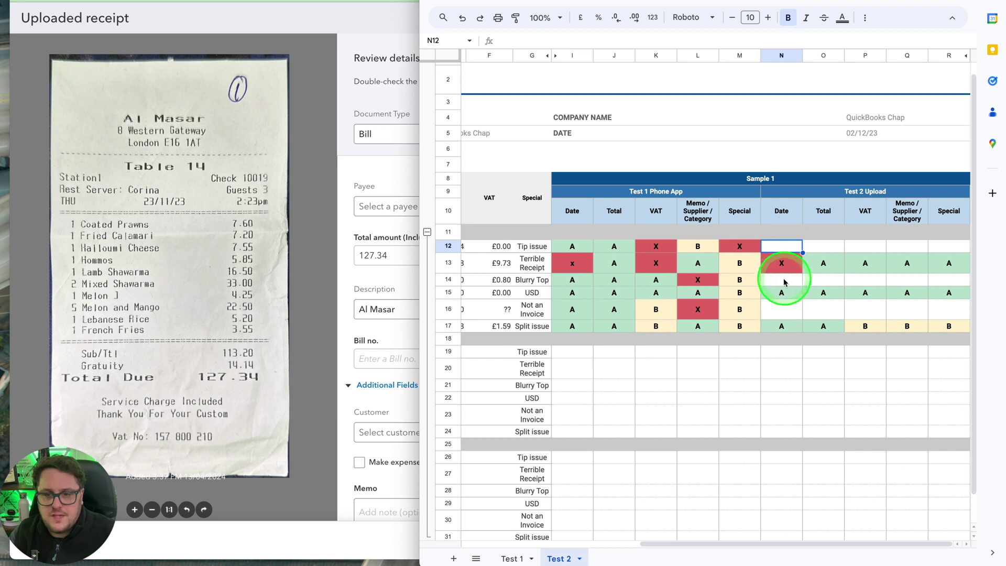
{"action": "scroll", "coordinate": [764, 277], "scroll_direction": "left", "scroll_amount": 3}
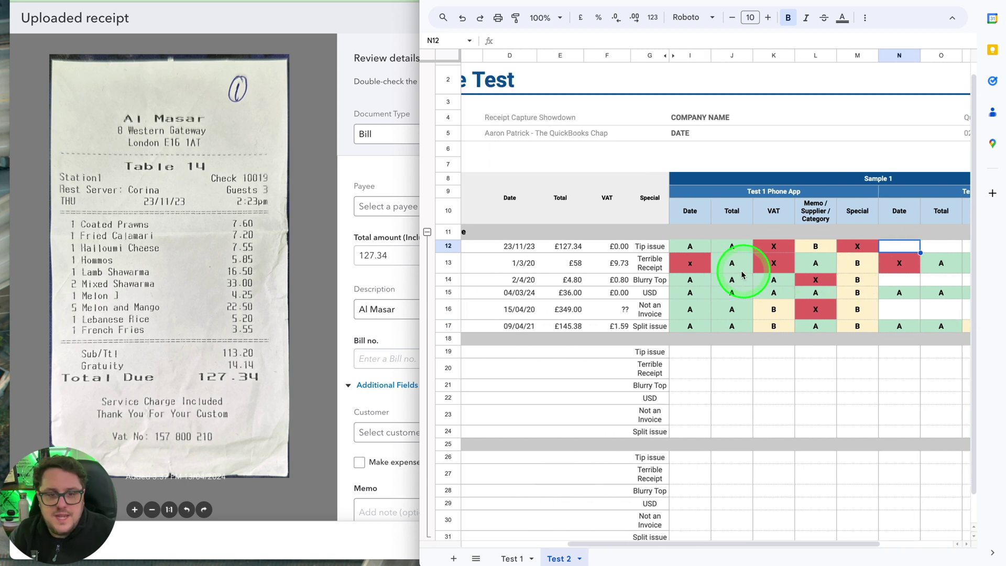
{"action": "left_click", "coordinate": [361, 190]}
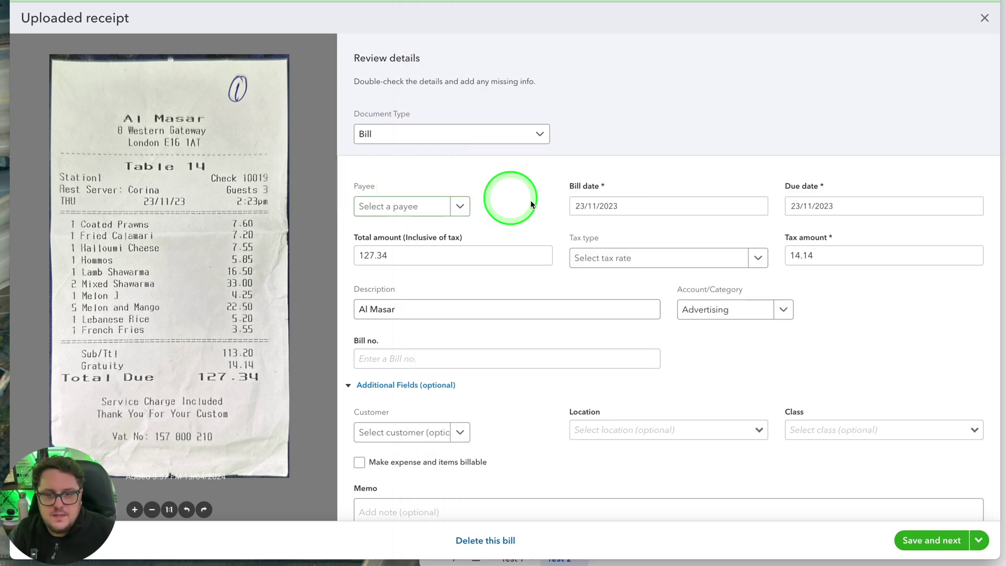
{"action": "left_click", "coordinate": [678, 560]}
{"action": "key", "text": "Right"}
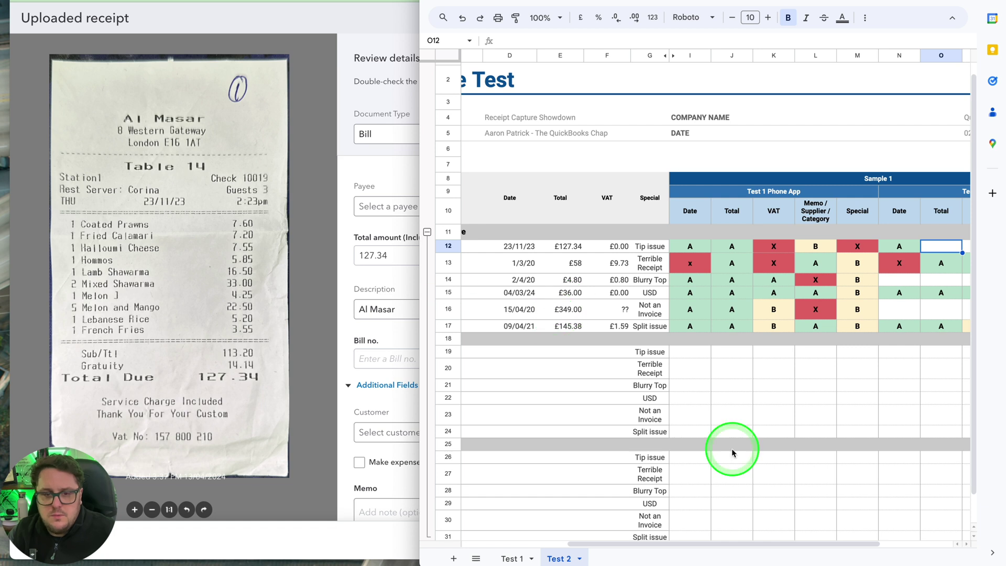
Step: Grade the Tip issue row A for Total and X for VAT under Test 2 Upload, checking against the Al Masar bill
{"action": "scroll", "coordinate": [763, 437], "scroll_direction": "right", "scroll_amount": 2}
{"action": "left_click", "coordinate": [357, 314]}
{"action": "left_click", "coordinate": [693, 561]}
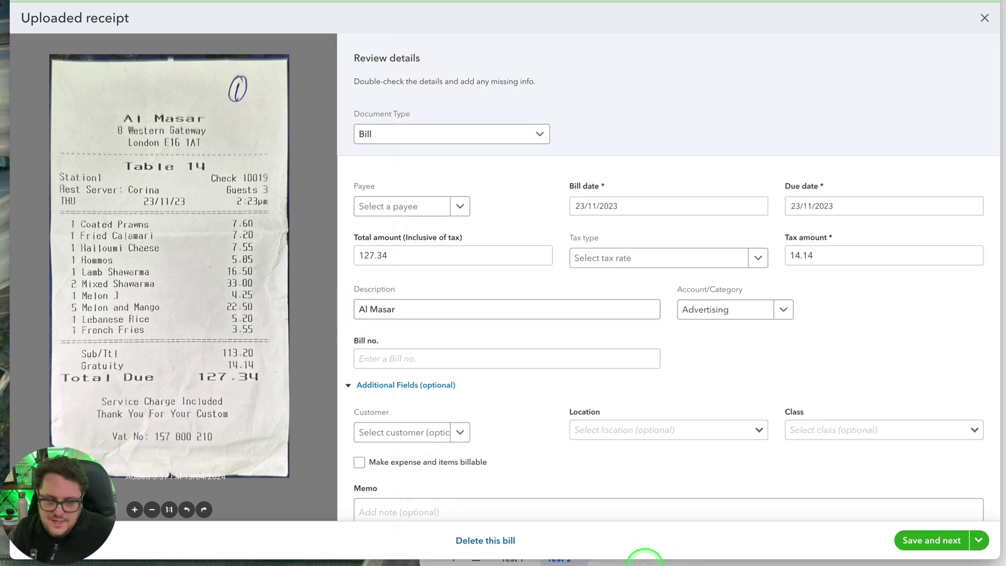
{"action": "left_click", "coordinate": [643, 564]}
{"action": "type", "text": "X"}
{"action": "key", "text": "Right"}
{"action": "key", "text": "Right"}
{"action": "key", "text": "Left"}
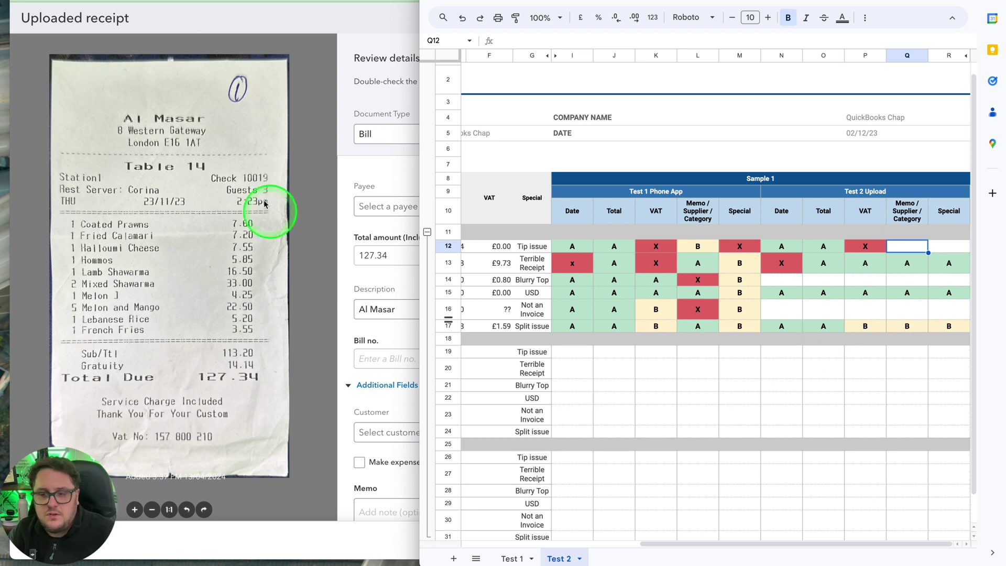
Step: Grade the Tip issue row B for Memo / Supplier / Category and X for Special under Test 2 Upload
{"action": "left_click", "coordinate": [317, 208]}
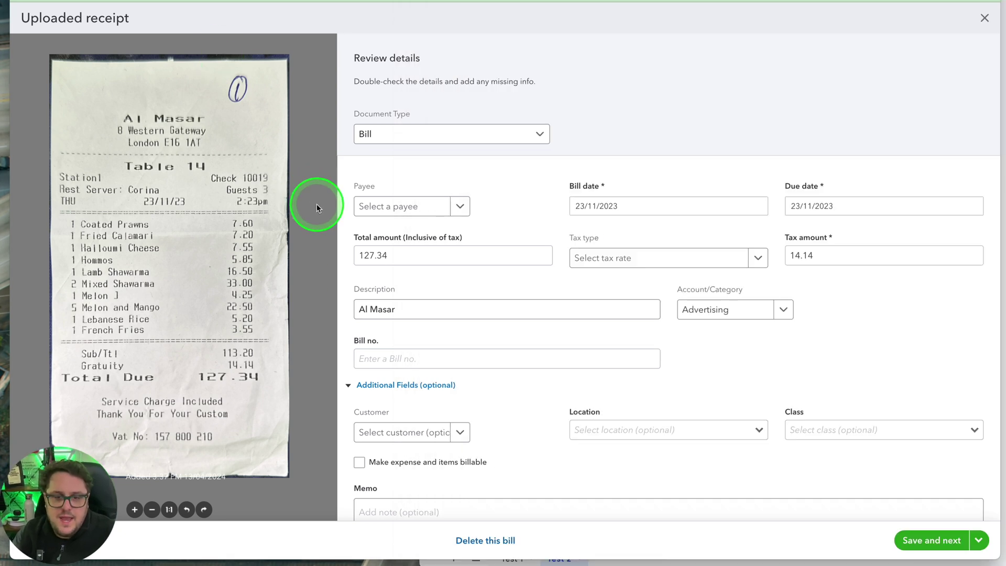
{"action": "left_click", "coordinate": [658, 560]}
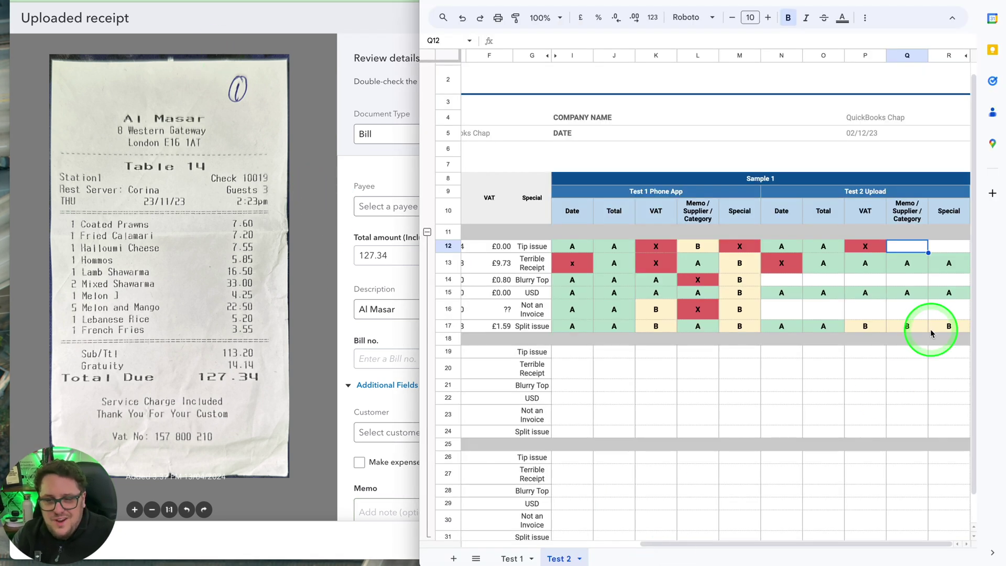
{"action": "type", "text": "B"}
{"action": "key", "text": "Right"}
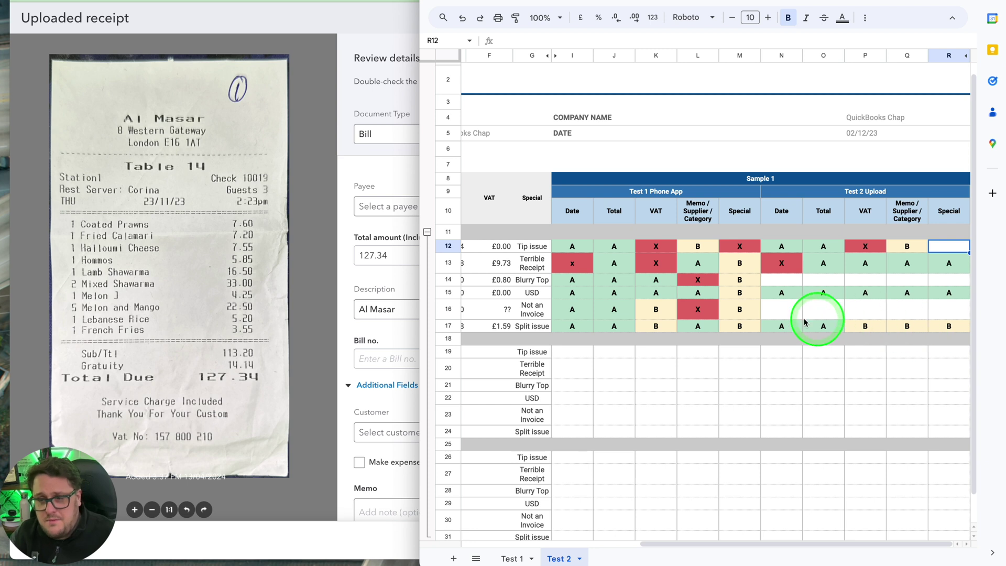
{"action": "left_click", "coordinate": [847, 321]}
Step: Close the Al Masar receipt and open the Apple receipt for review from the Receipts list
{"action": "left_click", "coordinate": [785, 280]}
{"action": "scroll", "coordinate": [734, 339], "scroll_direction": "left", "scroll_amount": 1}
{"action": "scroll", "coordinate": [734, 340], "scroll_direction": "left", "scroll_amount": 2}
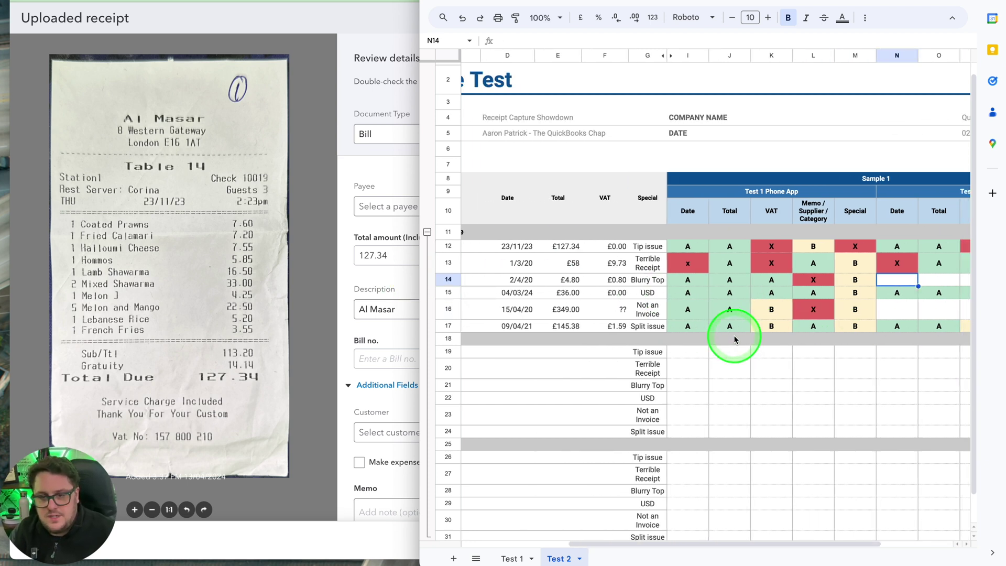
{"action": "scroll", "coordinate": [734, 335], "scroll_direction": "left", "scroll_amount": 2}
{"action": "left_click", "coordinate": [340, 273]}
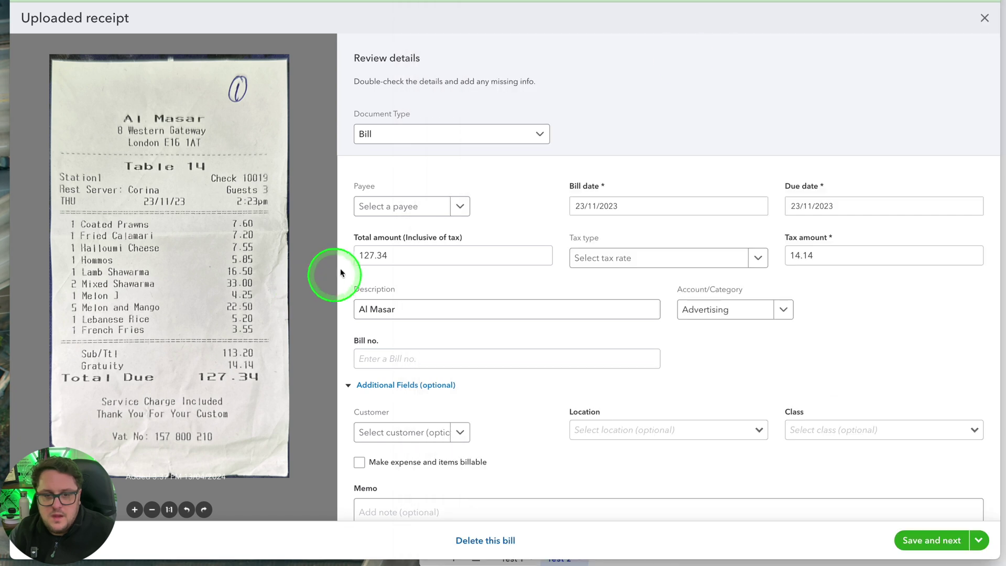
{"action": "left_click", "coordinate": [984, 20]}
{"action": "scroll", "coordinate": [550, 359], "scroll_direction": "down", "scroll_amount": 2}
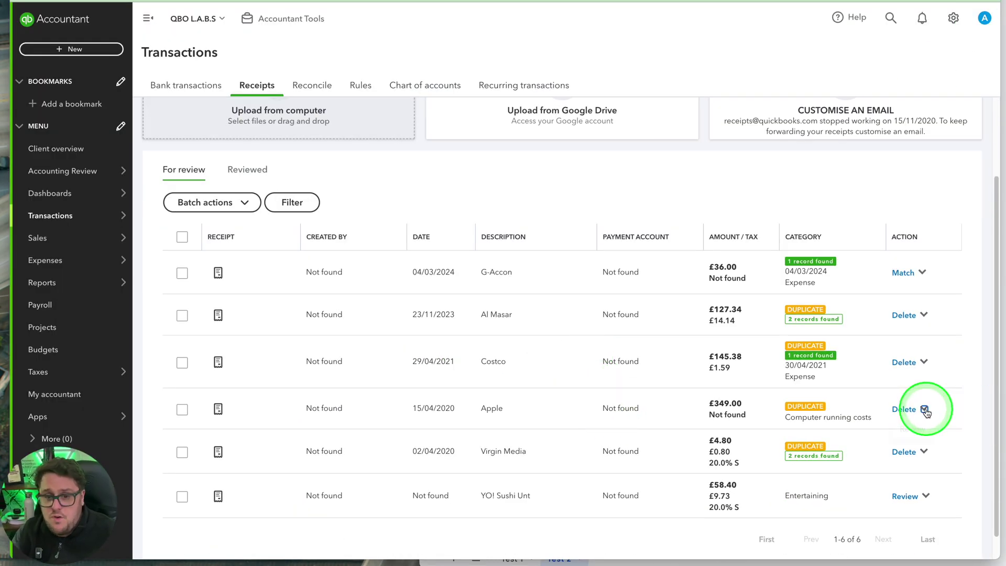
{"action": "left_click", "coordinate": [911, 428]}
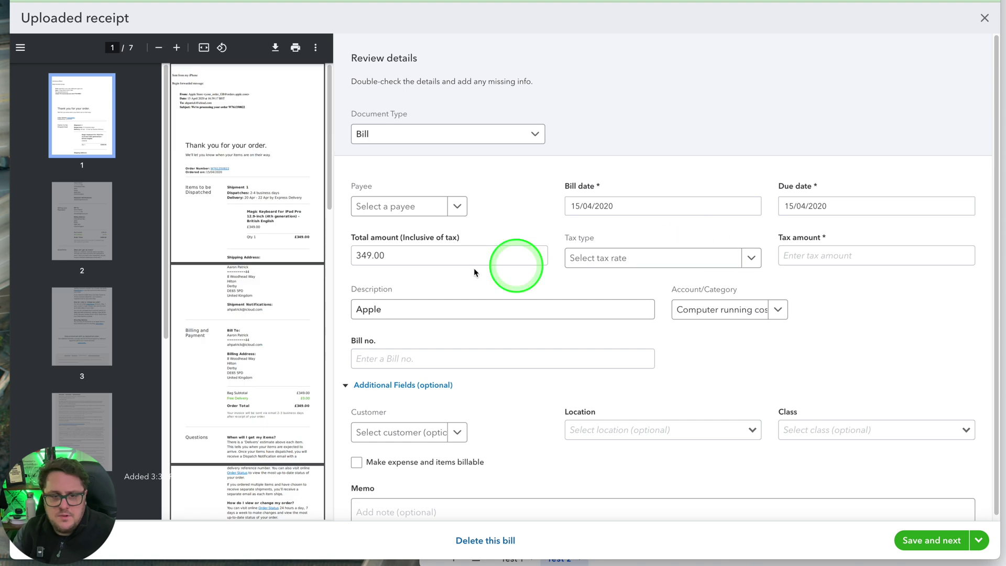
Step: Check the Apple bill's details and grade the Not an Invoice row A for Date under Test 2 Upload
{"action": "scroll", "coordinate": [744, 317], "scroll_direction": "down", "scroll_amount": 2}
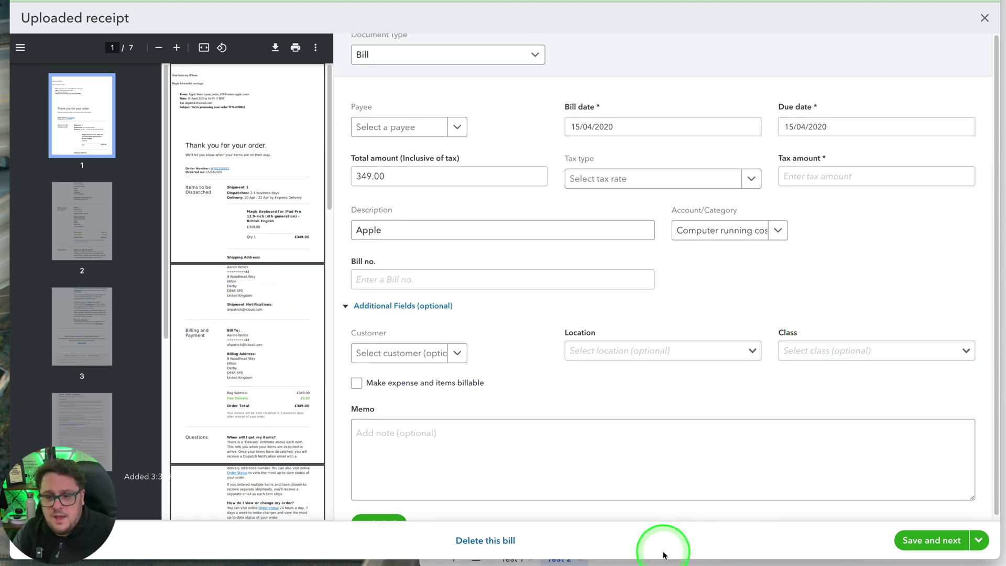
{"action": "left_click", "coordinate": [682, 562]}
{"action": "left_click", "coordinate": [895, 309]}
{"action": "scroll", "coordinate": [891, 308], "scroll_direction": "right", "scroll_amount": 5}
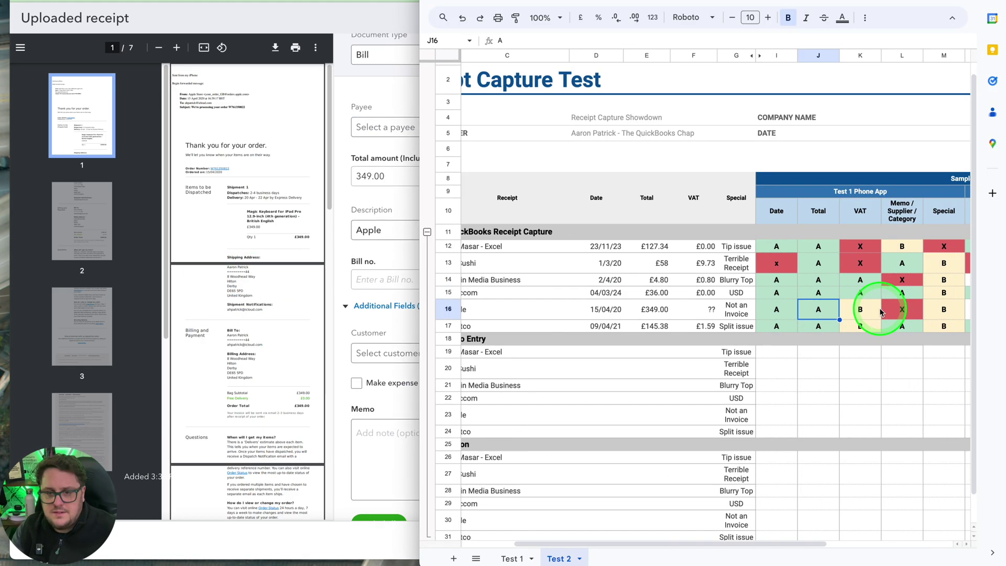
{"action": "left_click", "coordinate": [810, 310]}
{"action": "type", "text": "A"}
{"action": "key", "text": "Tab"}
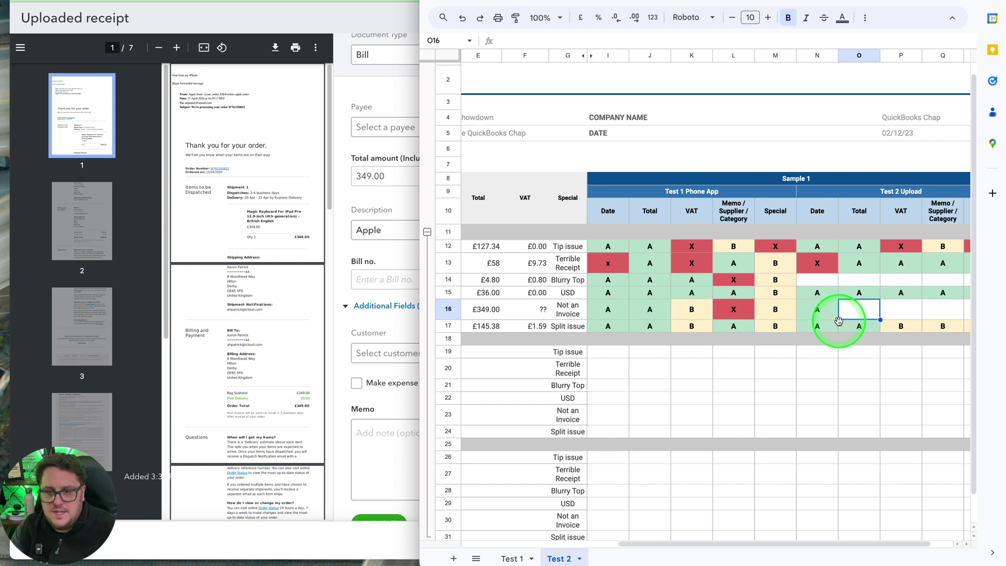
Step: Grade the Not an Invoice row A for Total and A for VAT under Test 2 Upload, checking against the Apple bill
{"action": "left_click", "coordinate": [337, 332]}
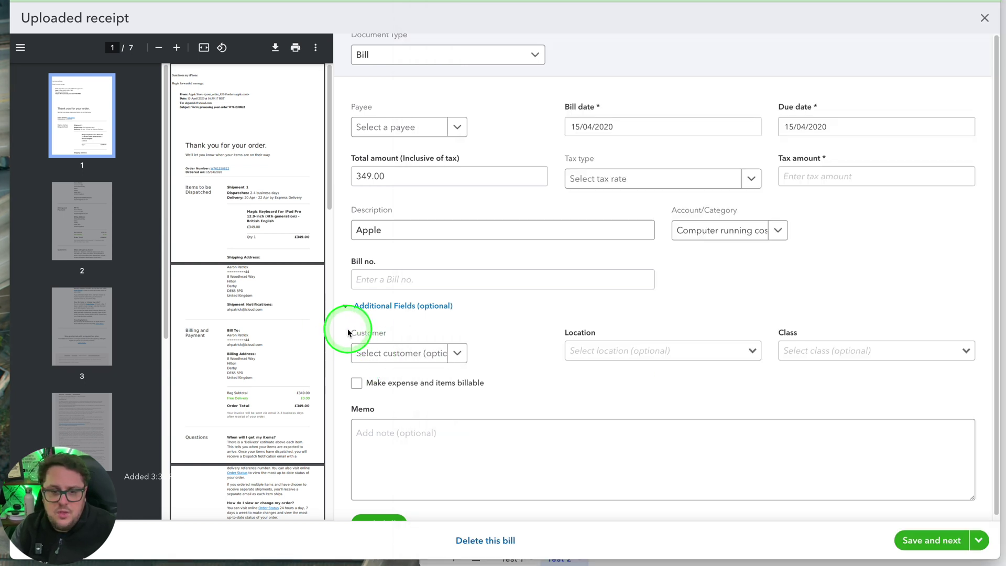
{"action": "left_click", "coordinate": [751, 561]}
{"action": "left_click", "coordinate": [908, 340]}
{"action": "left_click", "coordinate": [335, 278]}
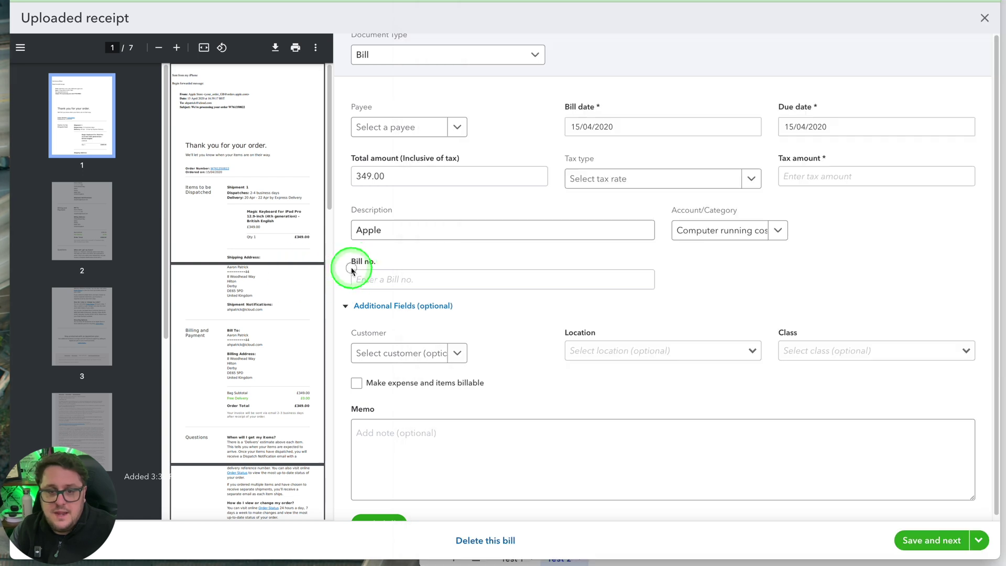
{"action": "left_click", "coordinate": [725, 562]}
{"action": "type", "text": "A"}
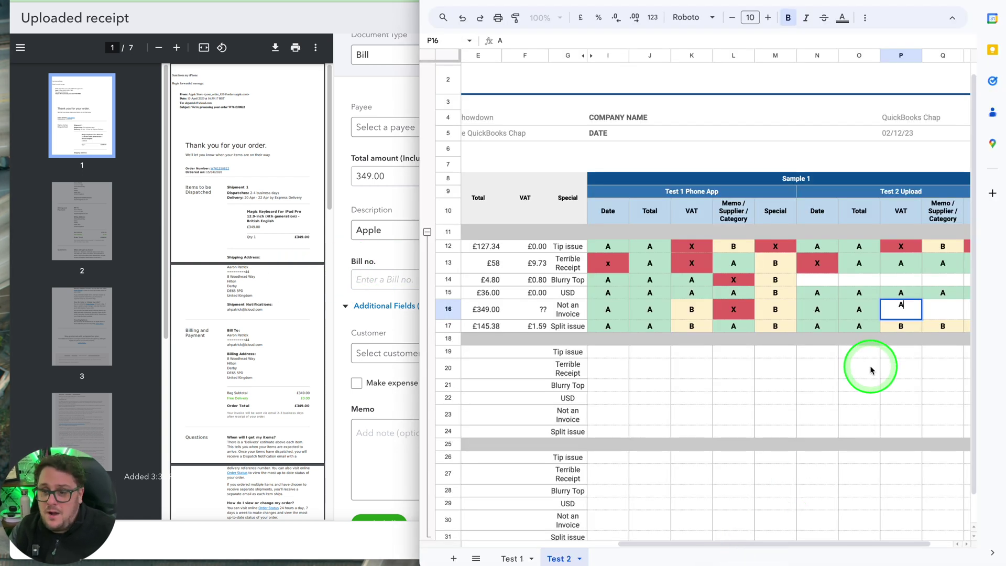
{"action": "key", "text": "Tab"}
Step: Grade the Not an Invoice row A for Memo / Supplier / Category and A for Special under Test 2 Upload after checking the Apple bill
{"action": "left_click", "coordinate": [351, 292]}
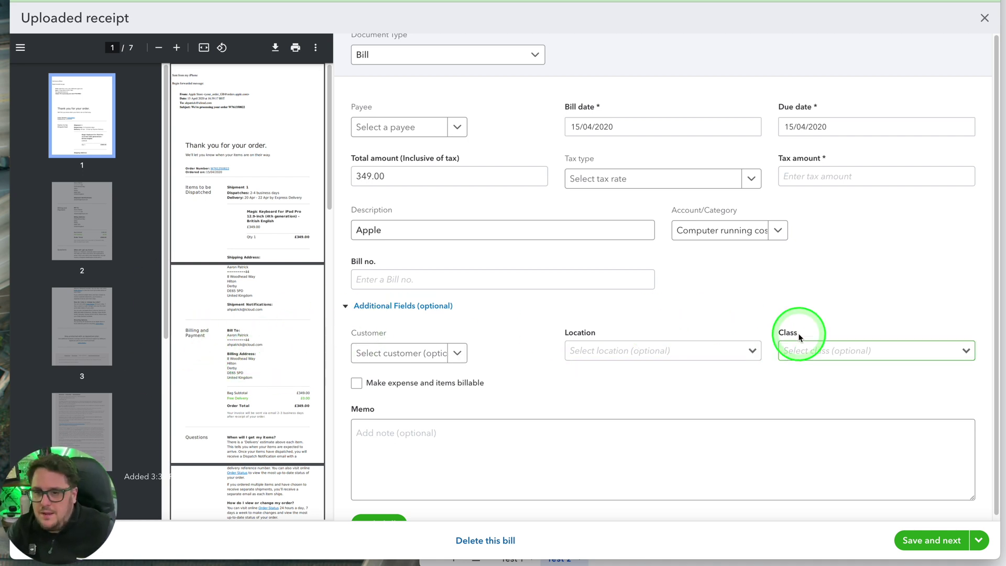
{"action": "left_click", "coordinate": [759, 561]}
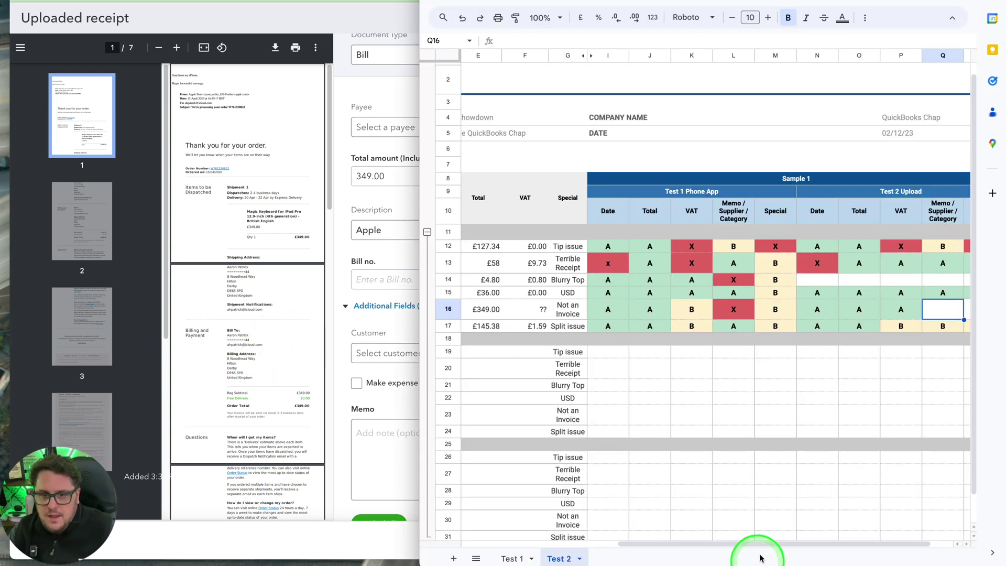
{"action": "left_click", "coordinate": [396, 294]}
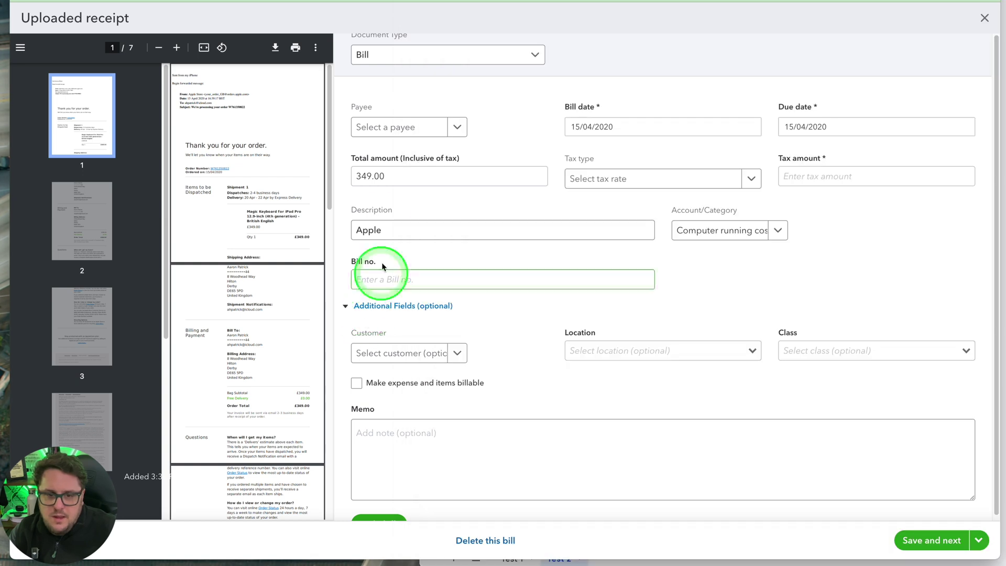
{"action": "left_click", "coordinate": [707, 561]}
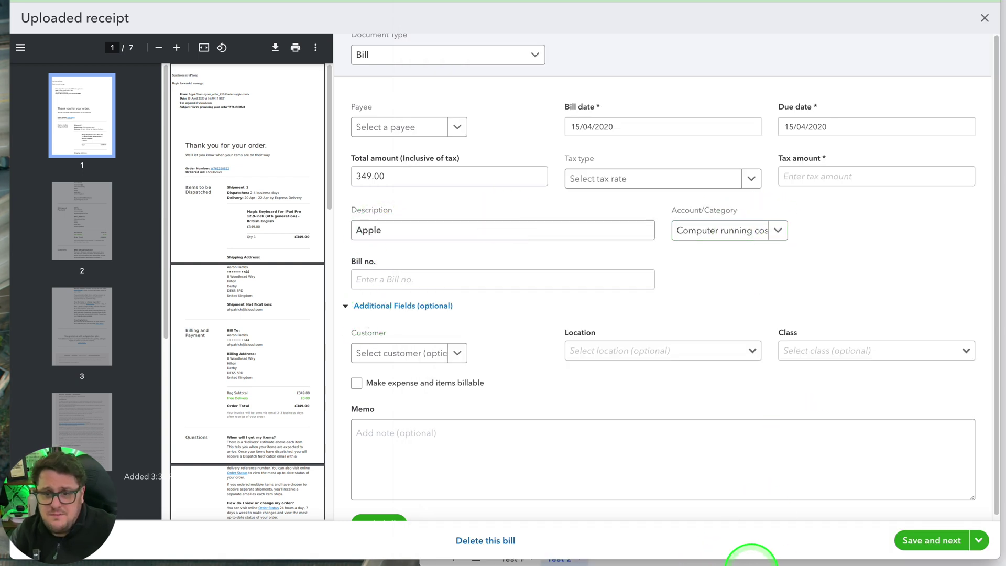
{"action": "left_click", "coordinate": [736, 561]}
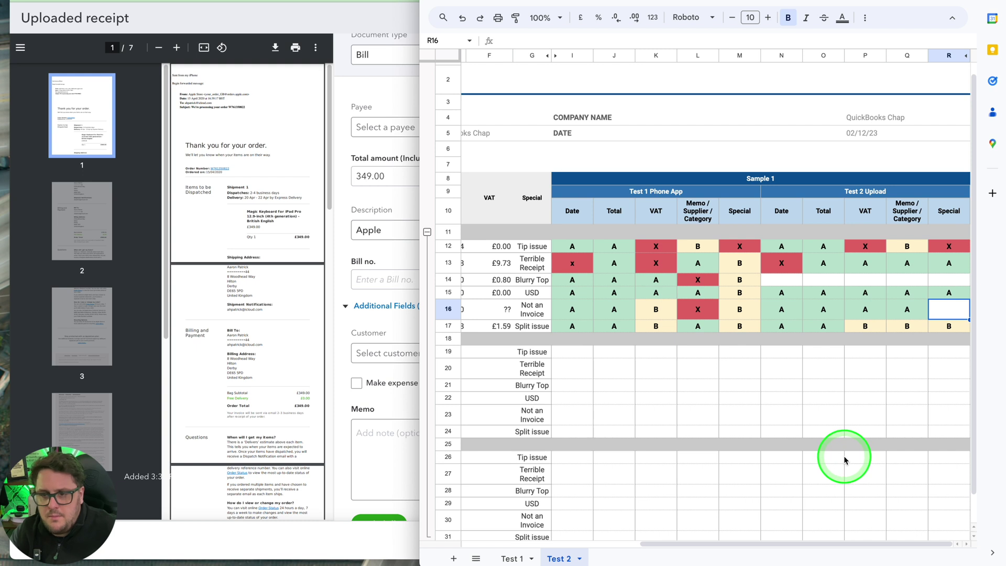
{"action": "type", "text": "A"}
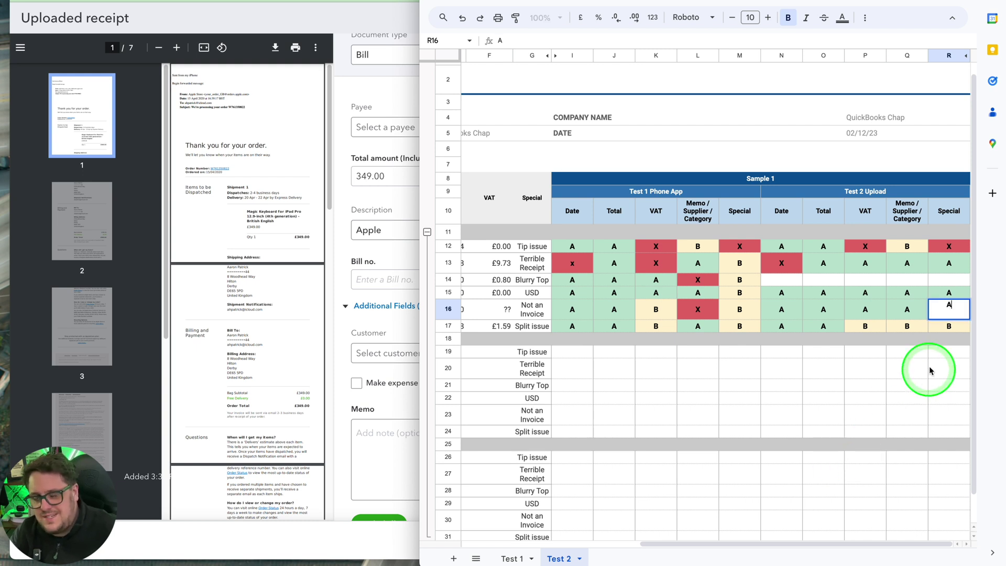
{"action": "left_click_drag", "start_coordinate": [931, 368], "coordinate": [923, 368]}
Step: Close the Apple receipt, open the Virgin Media receipt for review, and go from its suggested matches to its receipt details
{"action": "left_click", "coordinate": [781, 280]}
{"action": "left_click", "coordinate": [352, 322]}
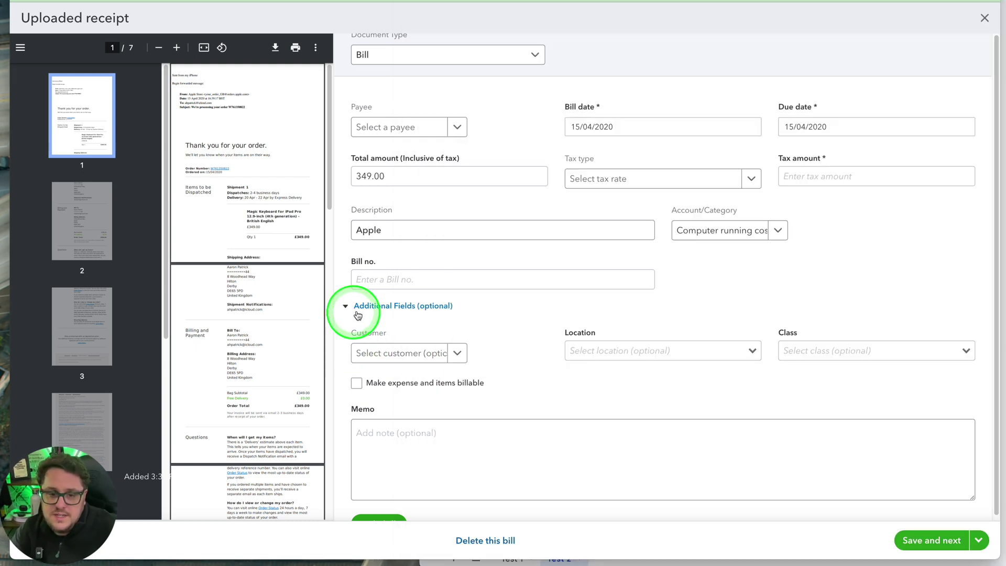
{"action": "left_click", "coordinate": [984, 19]}
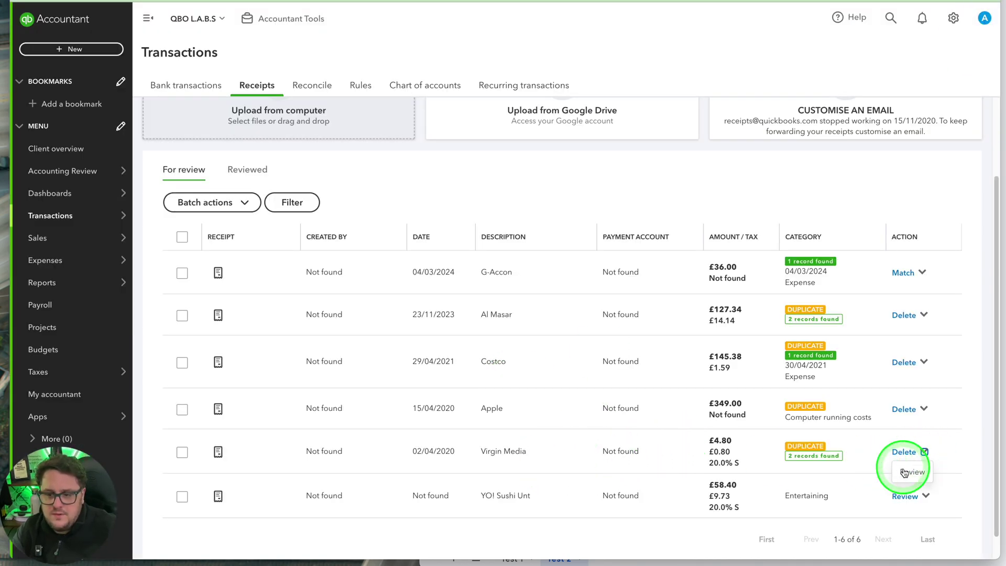
{"action": "left_click", "coordinate": [882, 468]}
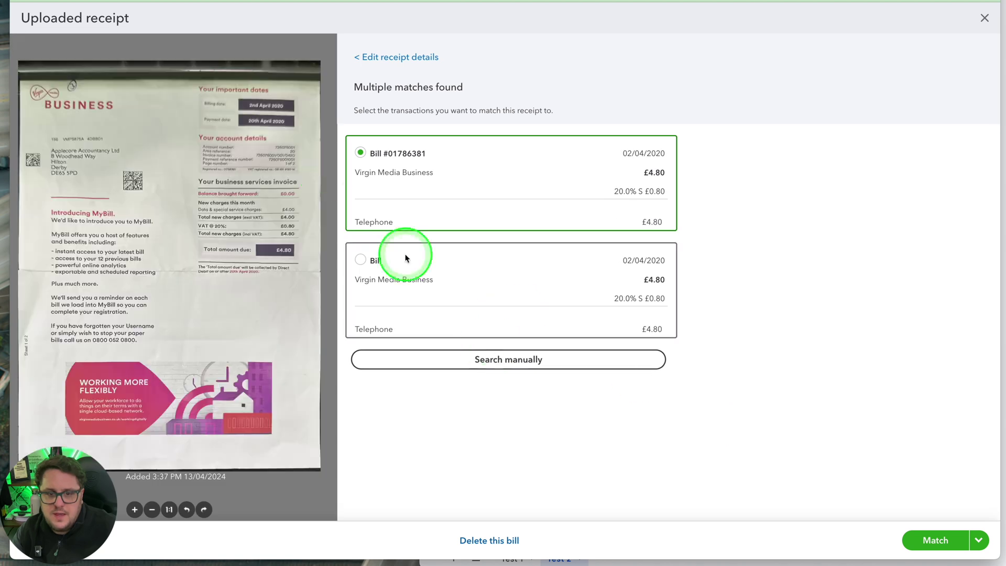
{"action": "left_click", "coordinate": [394, 57]}
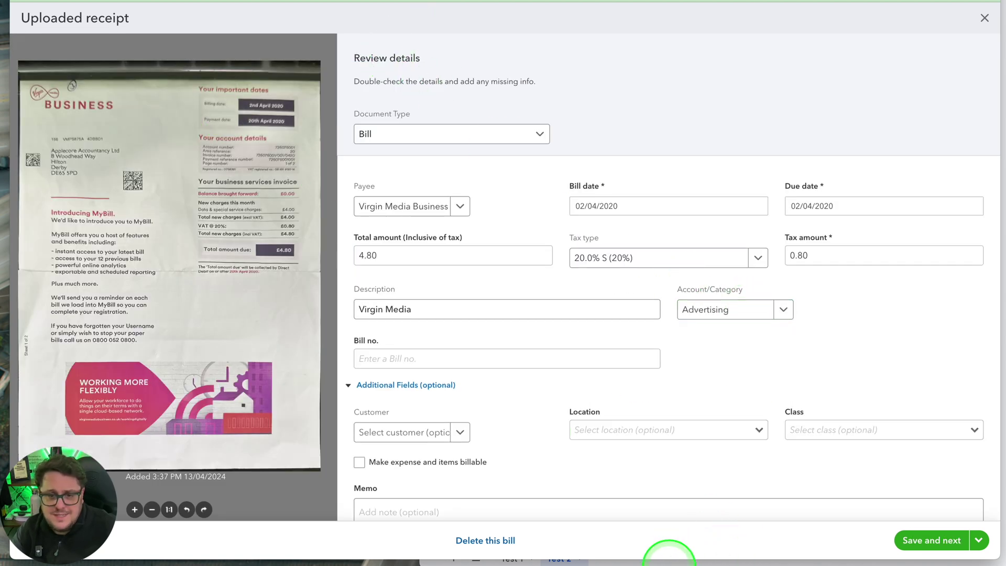
Step: Grade the Blurry Top receipt's Date as A under Test 2 Upload, checking it against the uploaded receipt details
{"action": "left_click", "coordinate": [669, 560]}
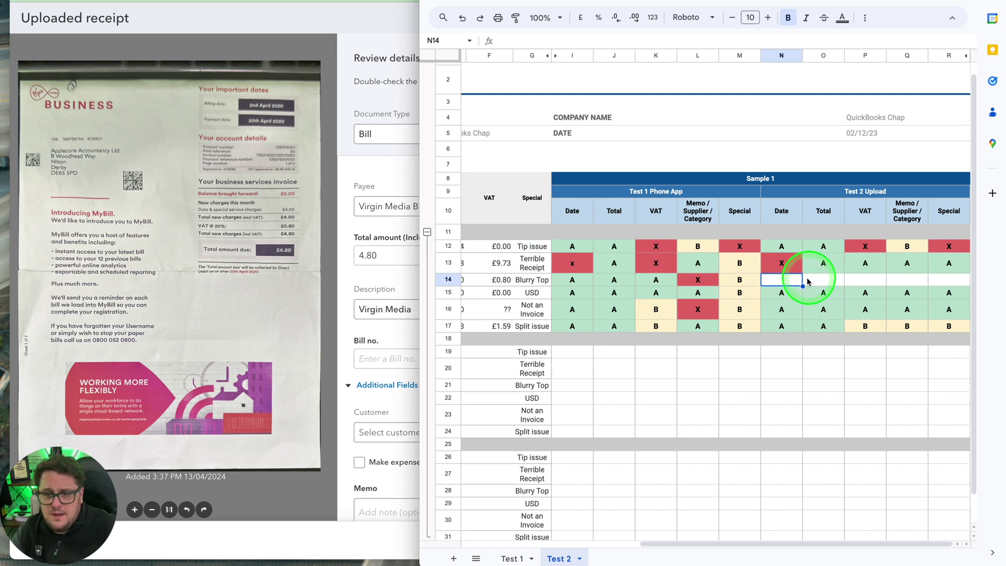
{"action": "left_click", "coordinate": [407, 190]}
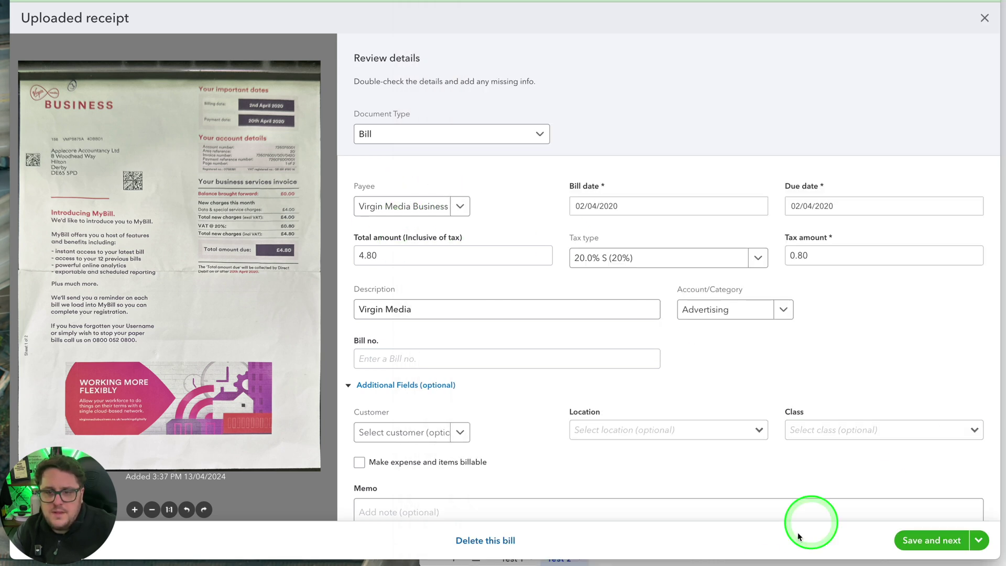
{"action": "left_click", "coordinate": [754, 564]}
{"action": "type", "text": "A"}
{"action": "key", "text": "Tab"}
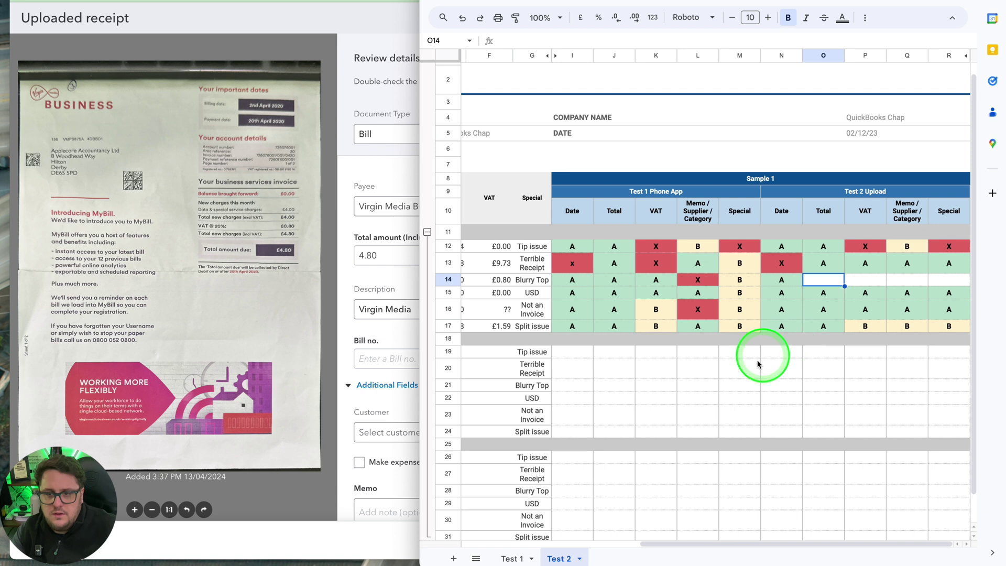
Step: Check the Virgin Media bill's amounts and grade the Blurry Top receipt's Total and VAT as A under Test 2 Upload
{"action": "left_click", "coordinate": [372, 298]}
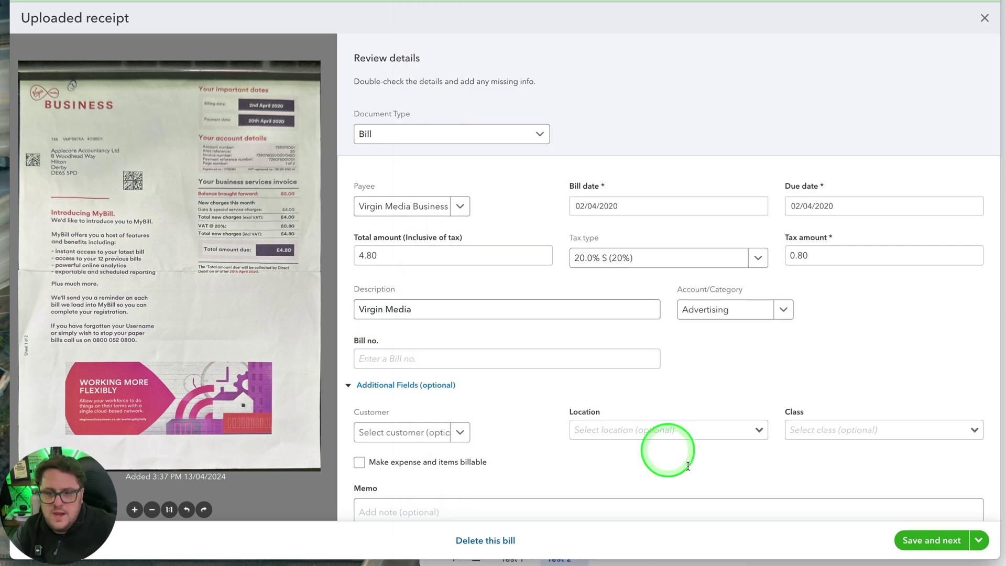
{"action": "left_click", "coordinate": [681, 554]}
{"action": "type", "text": "A"}
{"action": "key", "text": "Tab"}
{"action": "left_click", "coordinate": [430, 277]}
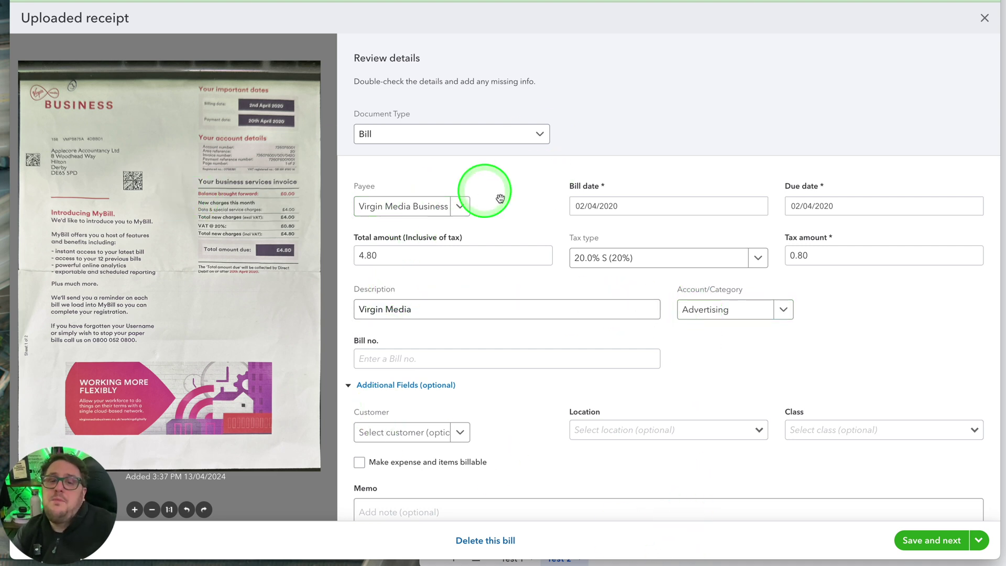
Step: Grade the Blurry Top receipt B for Memo / Supplier / Category and A for Special under Test 2 Upload
{"action": "left_click", "coordinate": [698, 550]}
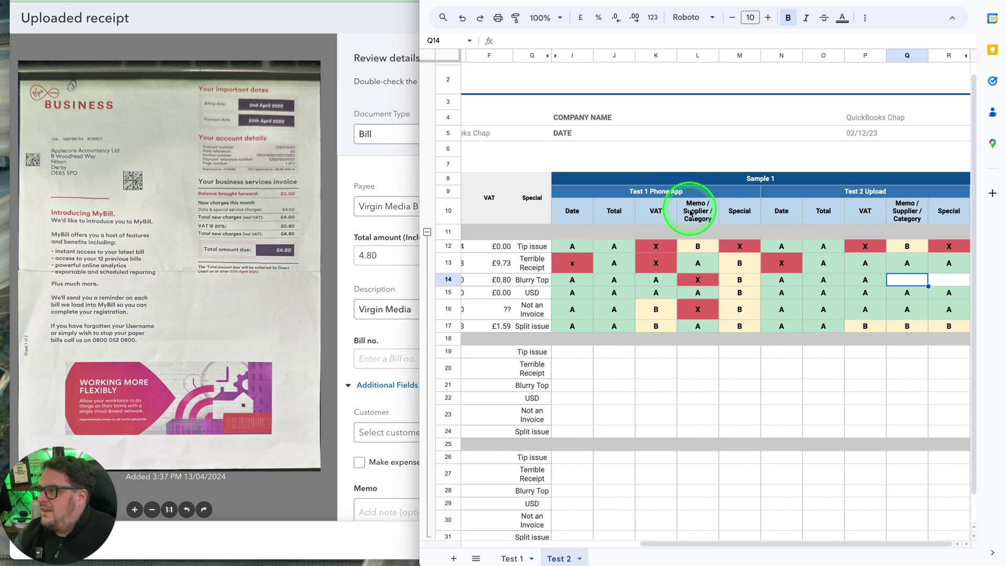
{"action": "left_click", "coordinate": [947, 280]}
{"action": "key", "text": "Left"}
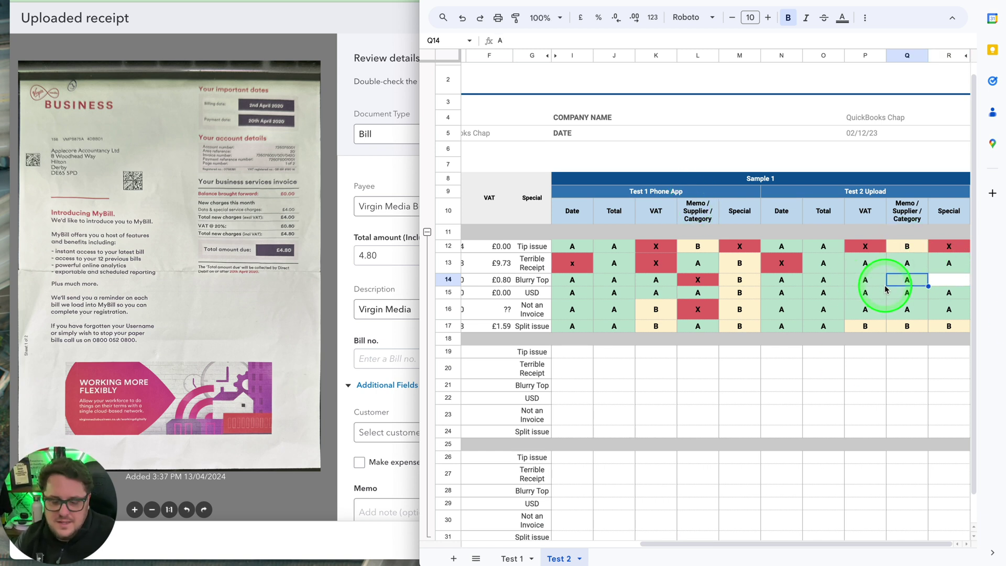
{"action": "type", "text": "B"}
{"action": "left_click", "coordinate": [961, 279]}
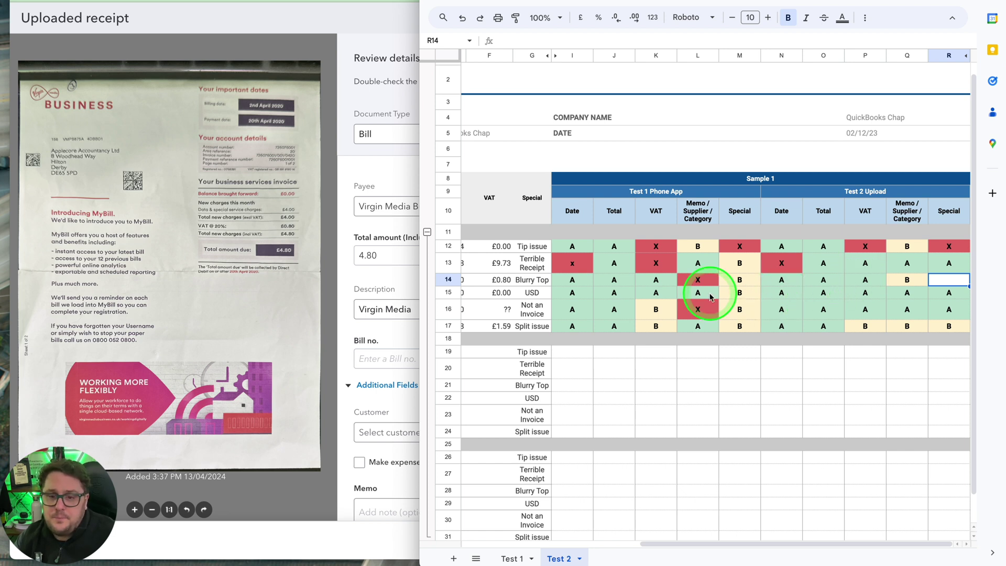
{"action": "scroll", "coordinate": [705, 299], "scroll_direction": "left", "scroll_amount": 1}
Step: Compare the Test 1 Phone App grades with the Test 2 Upload grades, checking the Blurry Top receipt's category grade
{"action": "left_click", "coordinate": [782, 309]}
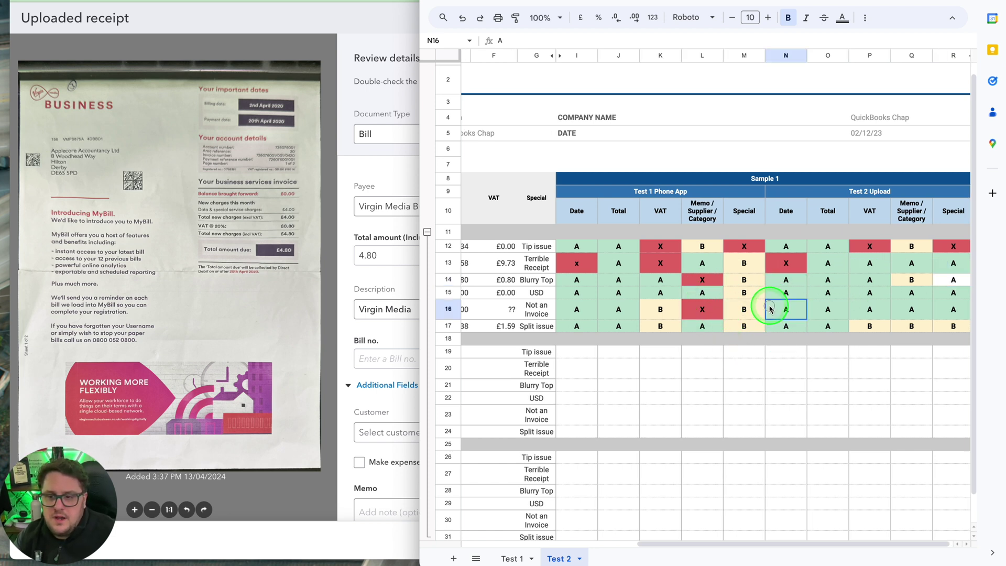
{"action": "scroll", "coordinate": [797, 304], "scroll_direction": "left", "scroll_amount": 3}
{"action": "scroll", "coordinate": [797, 304], "scroll_direction": "right", "scroll_amount": 3}
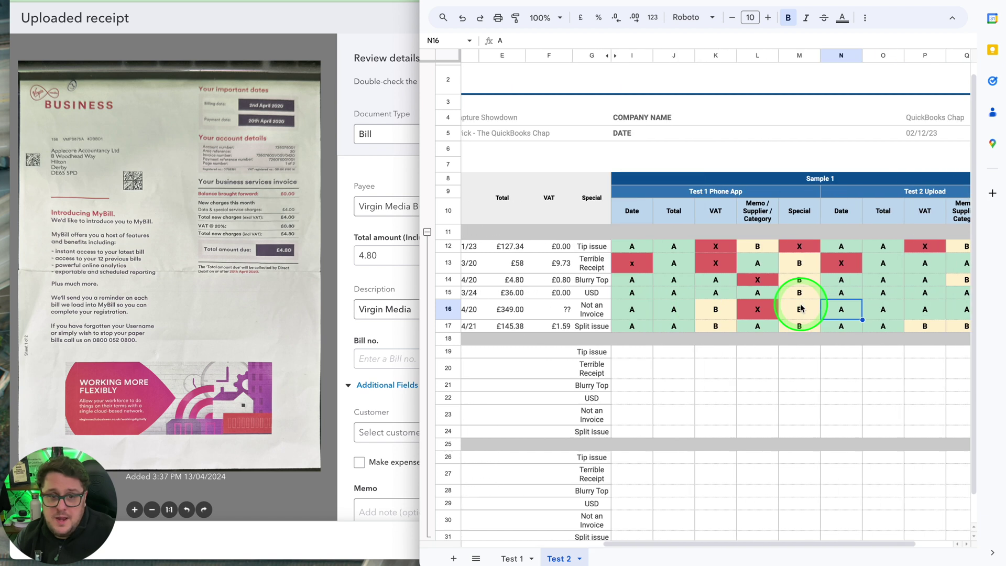
{"action": "scroll", "coordinate": [826, 295], "scroll_direction": "left", "scroll_amount": 3}
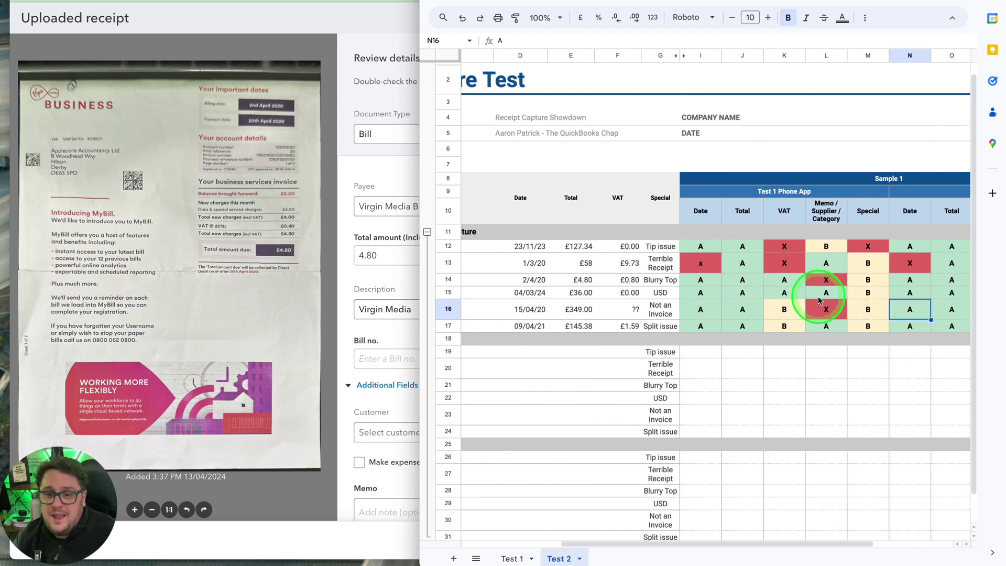
{"action": "left_click", "coordinate": [826, 282]}
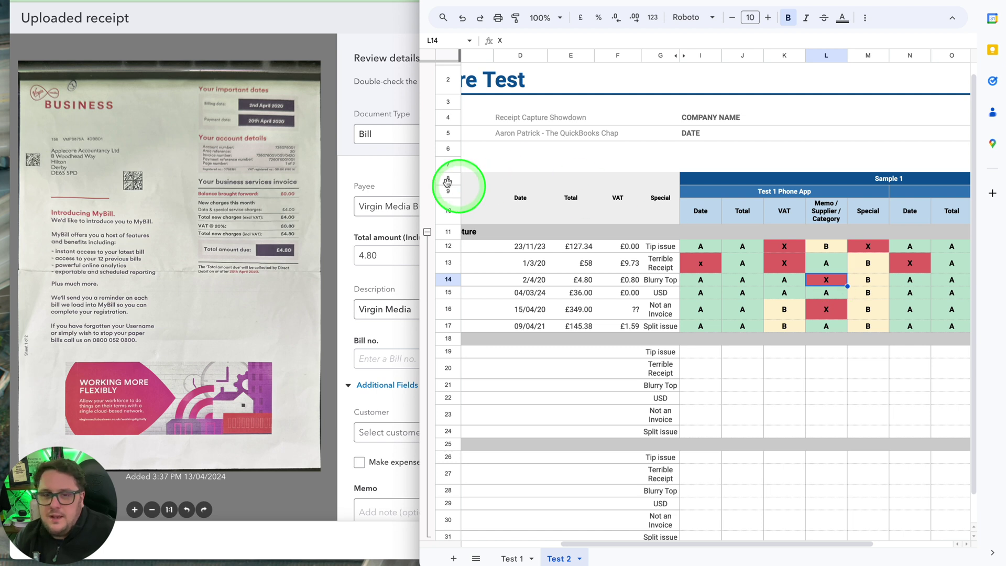
Step: Close the uploaded Virgin Media receipt without saving and return to the list of receipts for review
{"action": "left_click", "coordinate": [365, 95]}
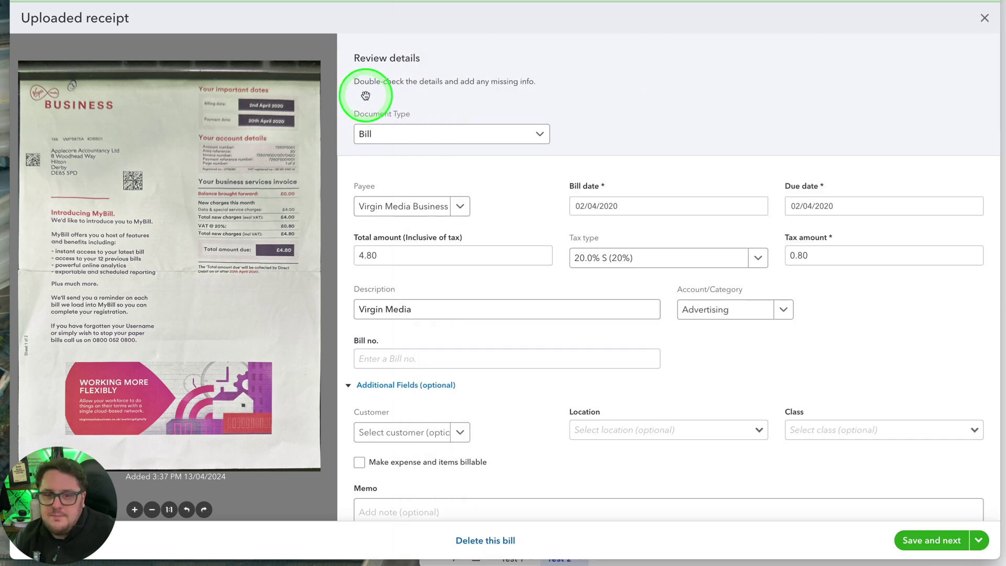
{"action": "left_click", "coordinate": [984, 18]}
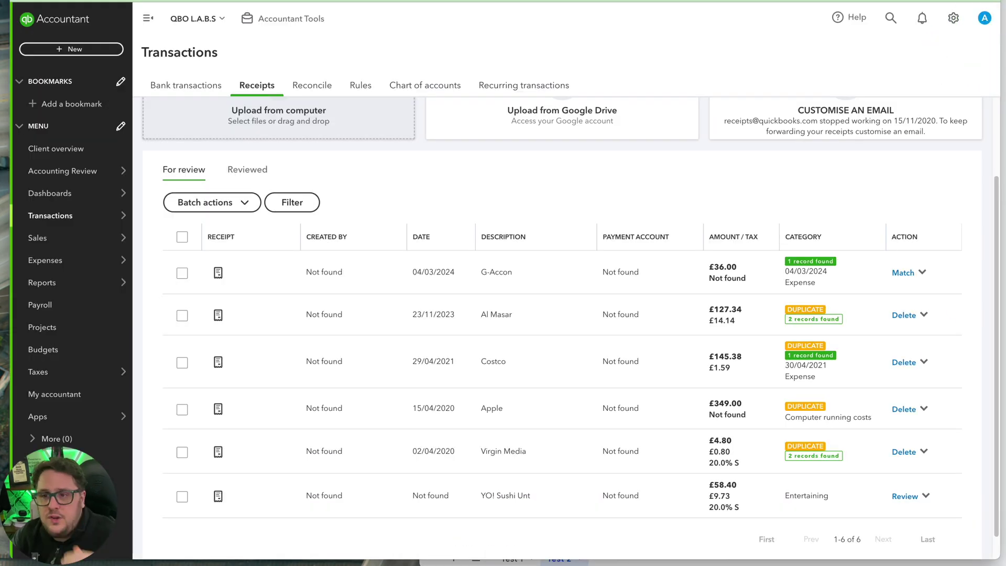
{"action": "key", "text": "super+grave"}
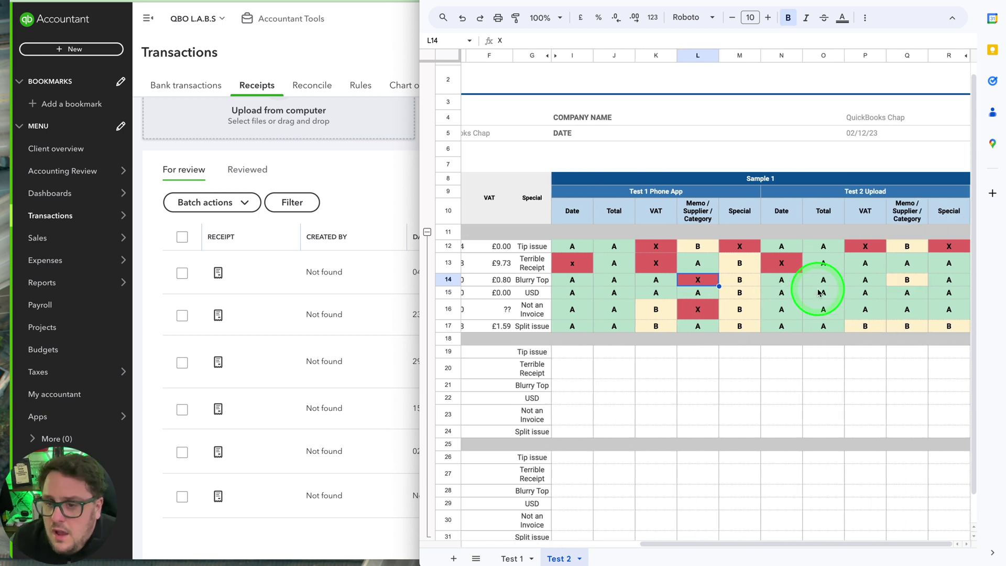
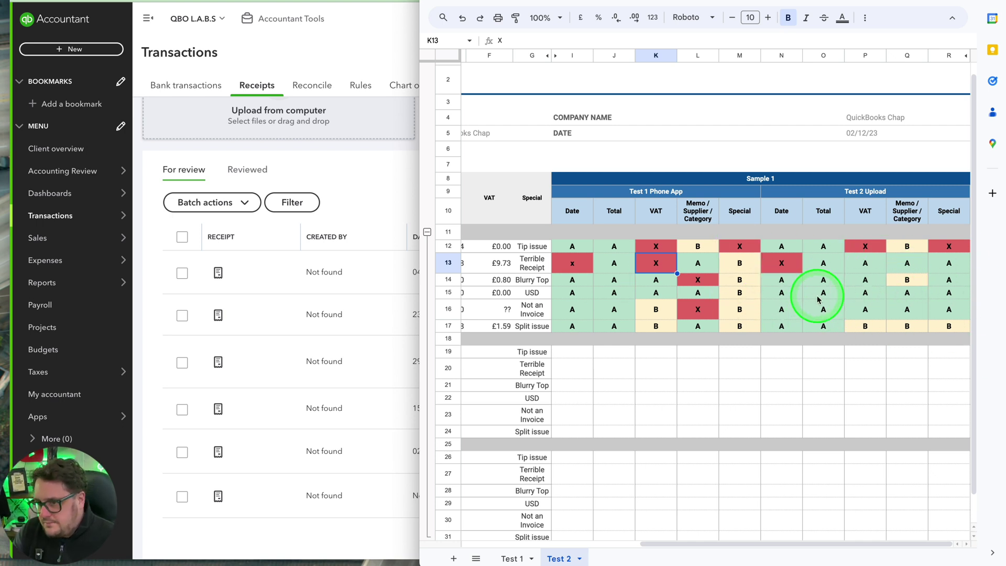
{"action": "left_click", "coordinate": [336, 159]}
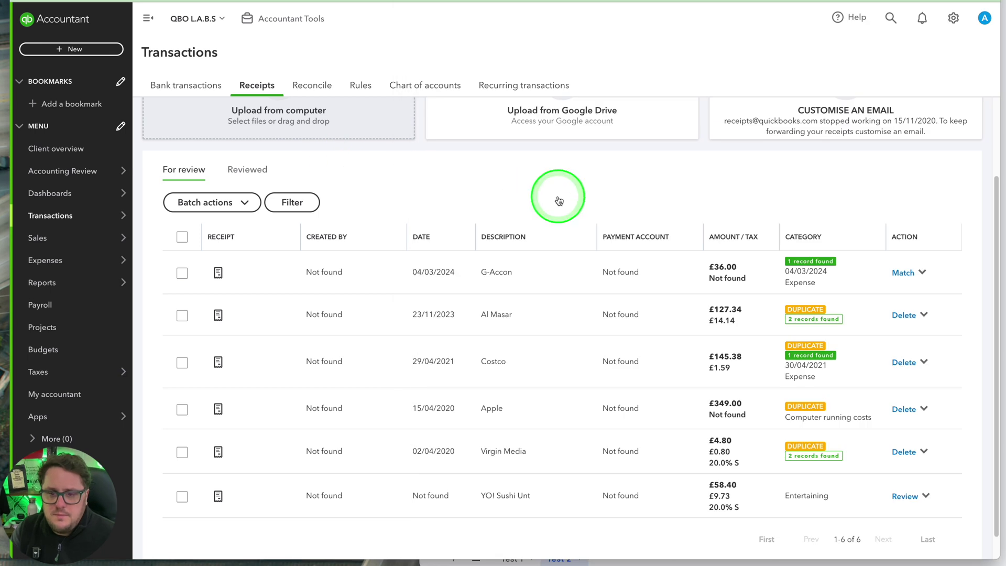
{"action": "scroll", "coordinate": [556, 198], "scroll_direction": "up", "scroll_amount": 2}
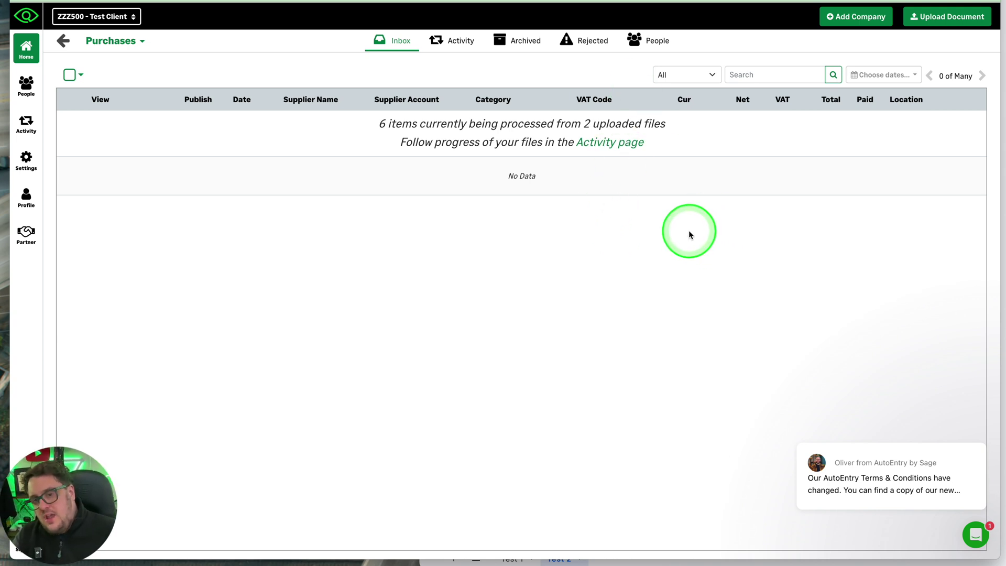
Step: Switch to AutoEntry and upload the six sample receipt files to the Purchases folder of ZZZ500 - Test Client
{"action": "left_click", "coordinate": [459, 41]}
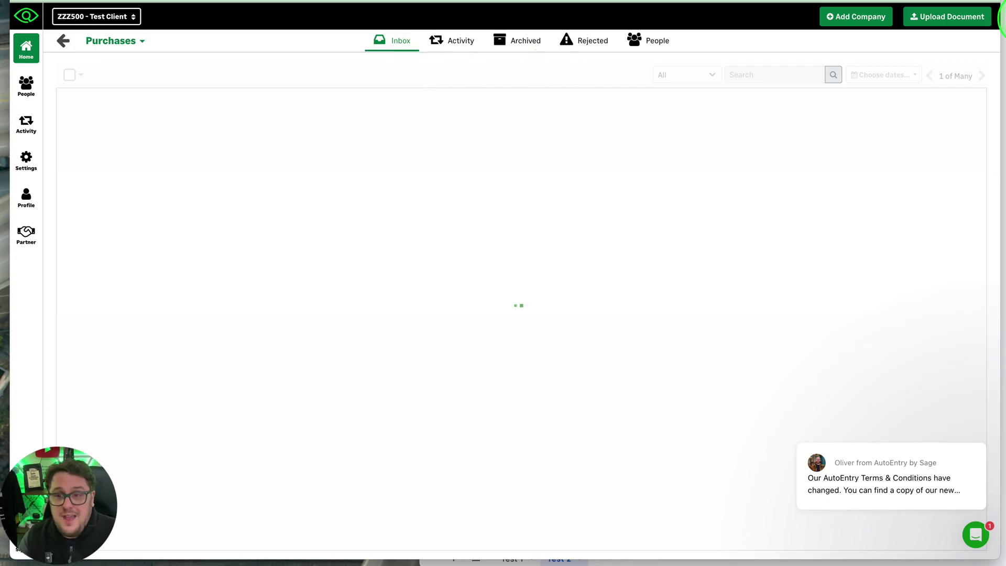
{"action": "left_click", "coordinate": [933, 19]}
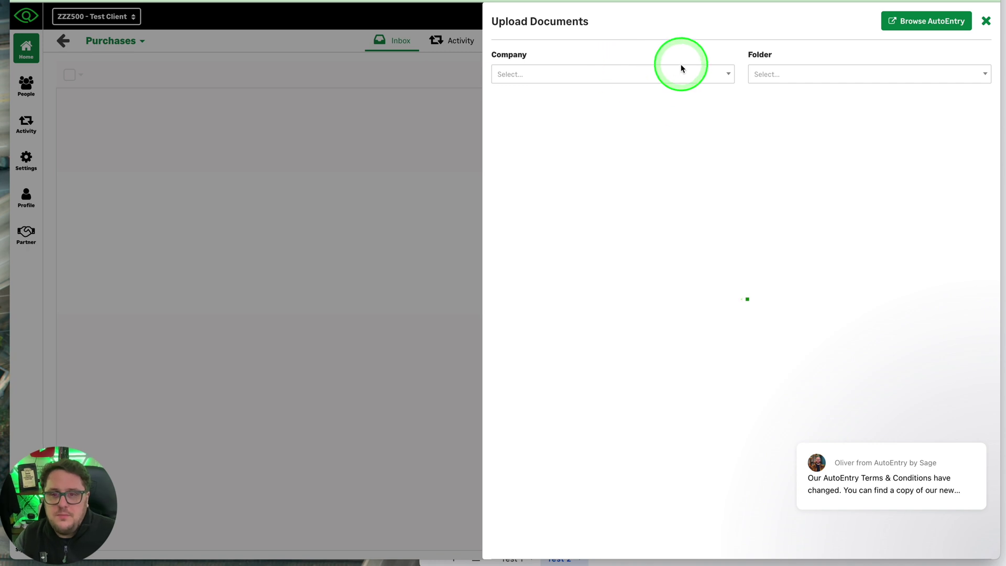
{"action": "left_click", "coordinate": [669, 77]}
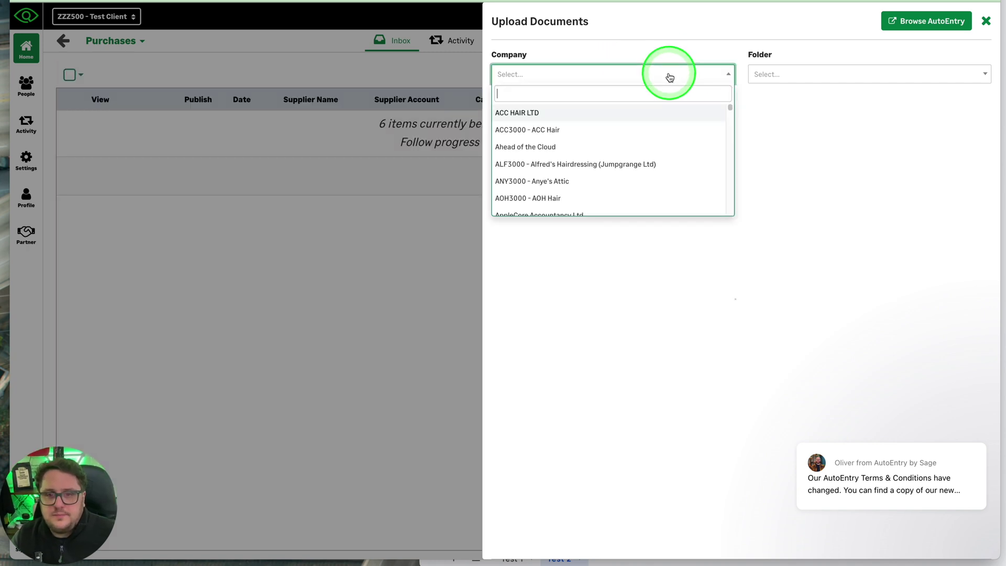
{"action": "left_click", "coordinate": [854, 178]}
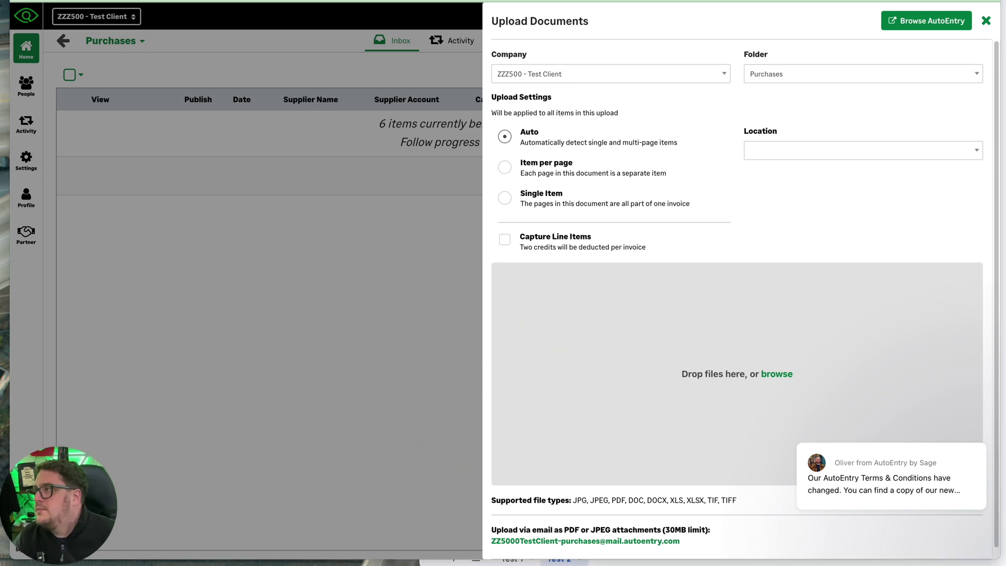
{"action": "left_click_drag", "start_coordinate": [960, 374], "coordinate": [576, 340]}
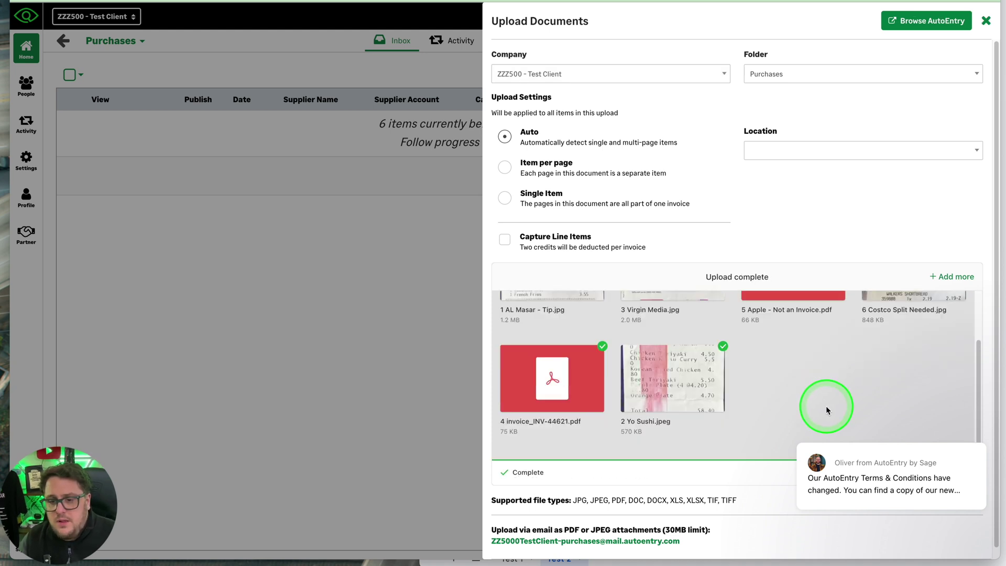
{"action": "left_click", "coordinate": [985, 19]}
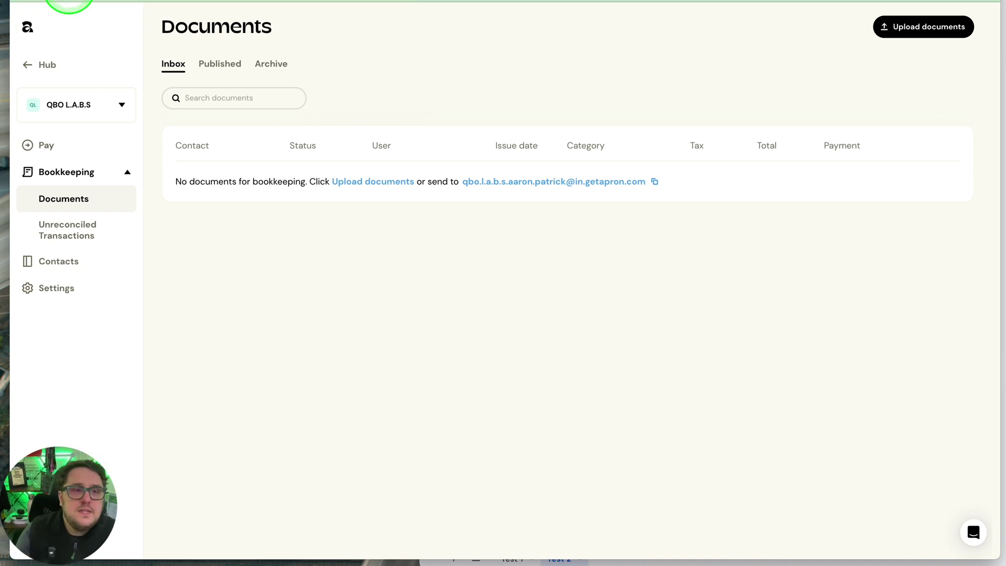
Step: Refresh AutoEntry's Purchases inbox and examine the processing status of the uploaded files in its activity list
{"action": "left_click", "coordinate": [69, 0]}
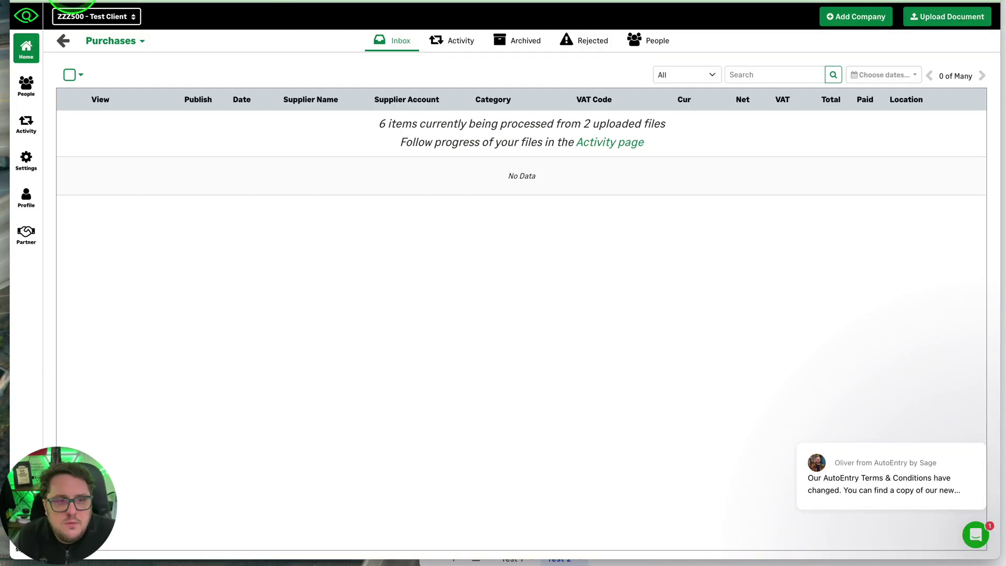
{"action": "key", "text": "F5"}
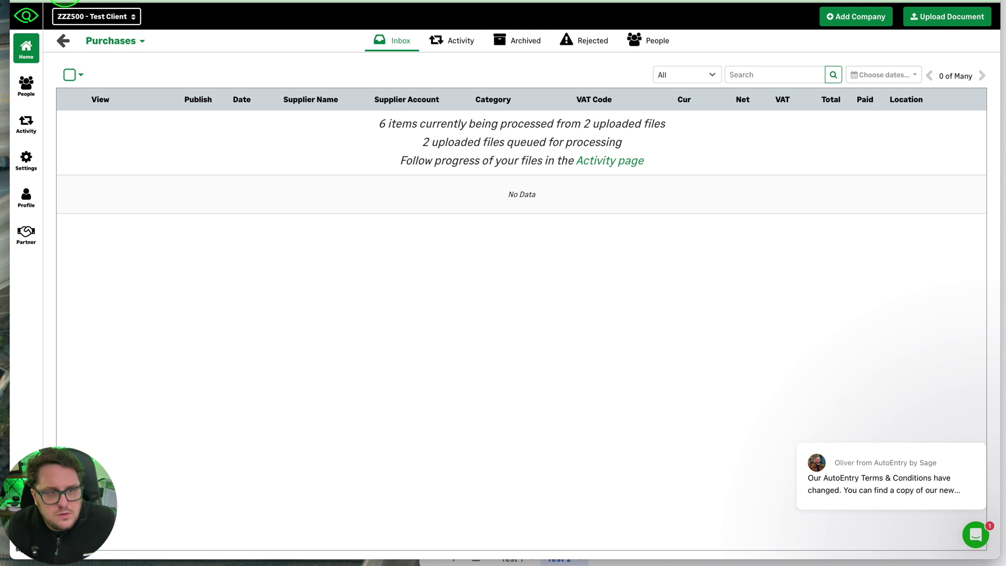
{"action": "key", "text": "F5"}
{"action": "left_click", "coordinate": [444, 43]}
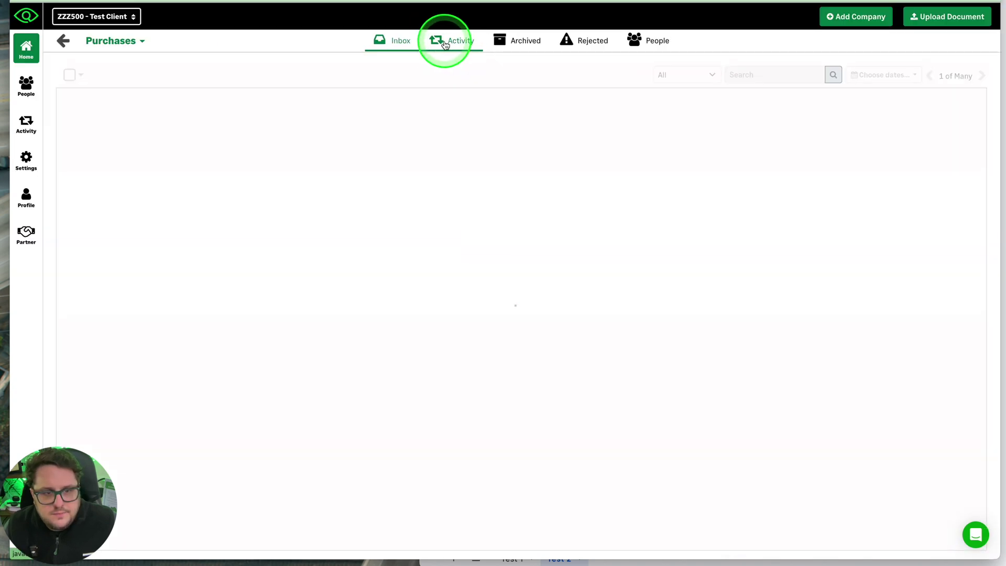
{"action": "left_click", "coordinate": [558, 293]}
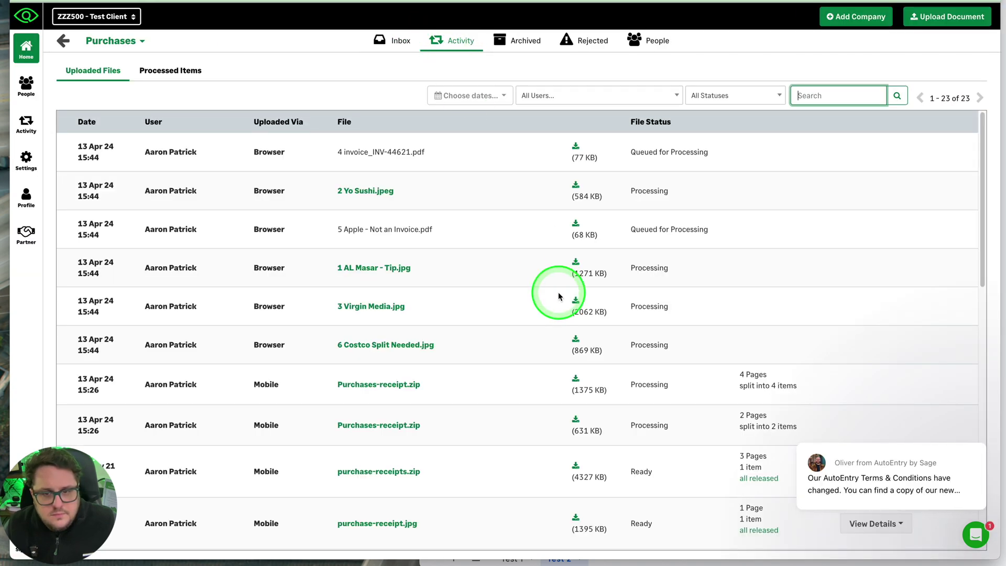
{"action": "scroll", "coordinate": [553, 272], "scroll_direction": "down", "scroll_amount": 5}
{"action": "scroll", "coordinate": [553, 272], "scroll_direction": "up", "scroll_amount": 5}
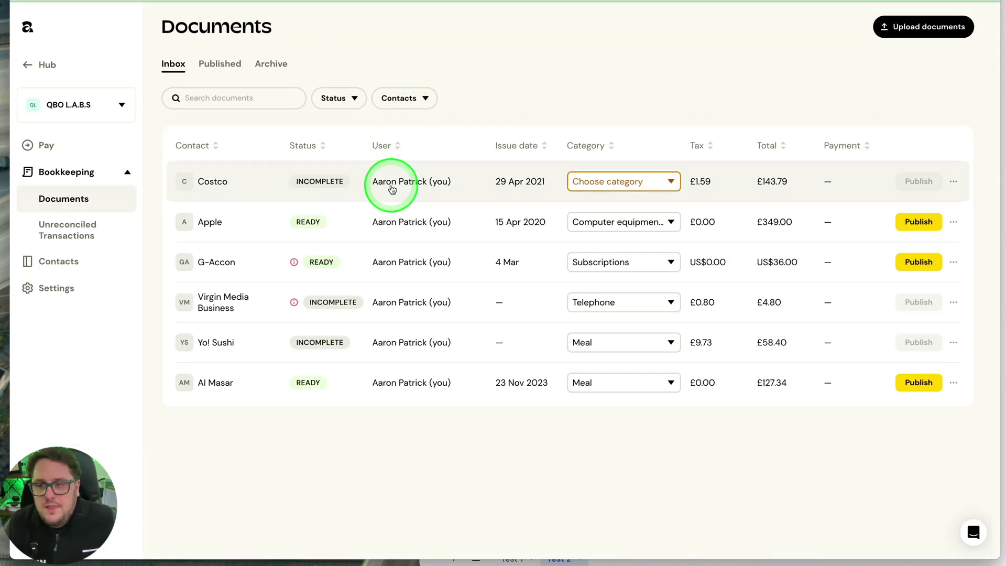
Step: Open the Al Masar receipt from Apron's document inbox and select its Date cell in the spreadsheet's Apron section under Test 1 Phone App
{"action": "left_click", "coordinate": [415, 386]}
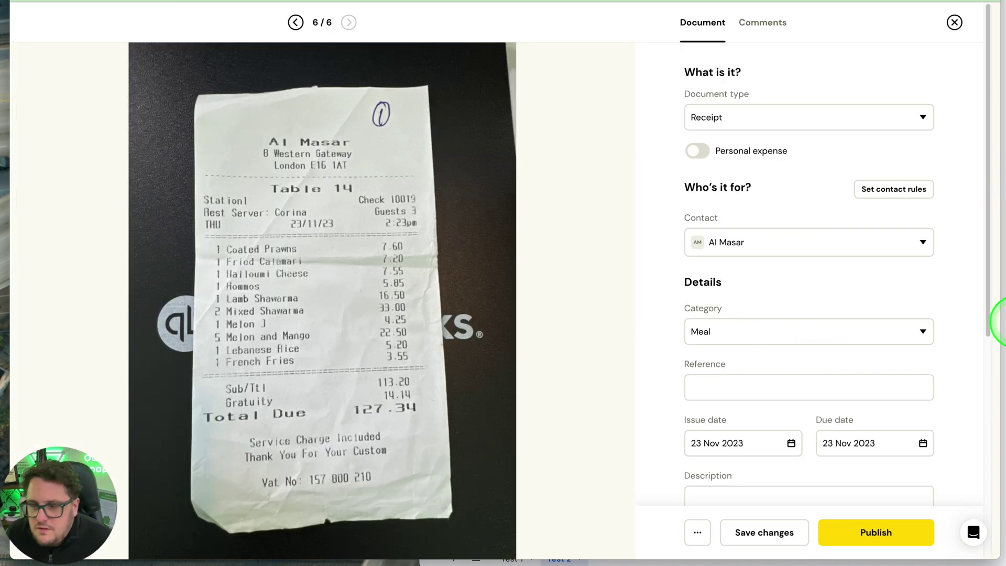
{"action": "left_click", "coordinate": [1002, 323]}
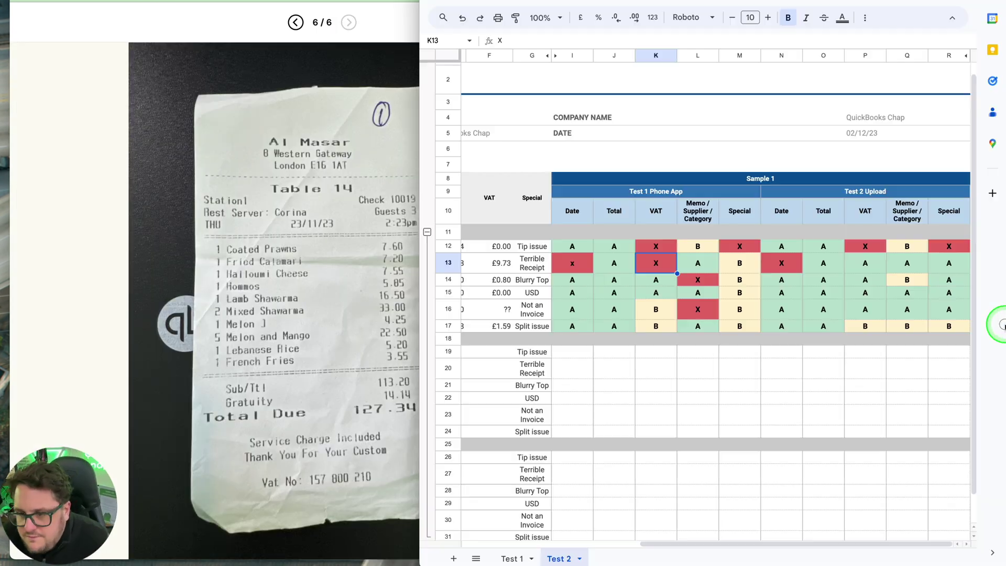
{"action": "scroll", "coordinate": [611, 327], "scroll_direction": "left", "scroll_amount": 4}
{"action": "left_click", "coordinate": [785, 458]}
{"action": "scroll", "coordinate": [785, 458], "scroll_direction": "left", "scroll_amount": 2}
{"action": "left_click", "coordinate": [261, 303]}
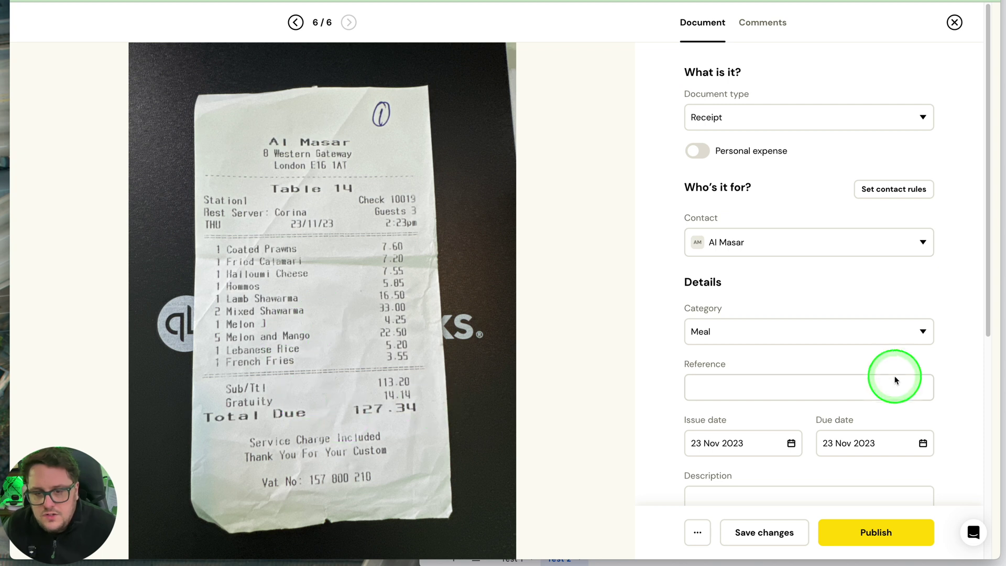
Step: Check the Al Masar receipt's extracted date and total, and grade Date and Total as A in its Apron row
{"action": "scroll", "coordinate": [841, 373], "scroll_direction": "down", "scroll_amount": 3}
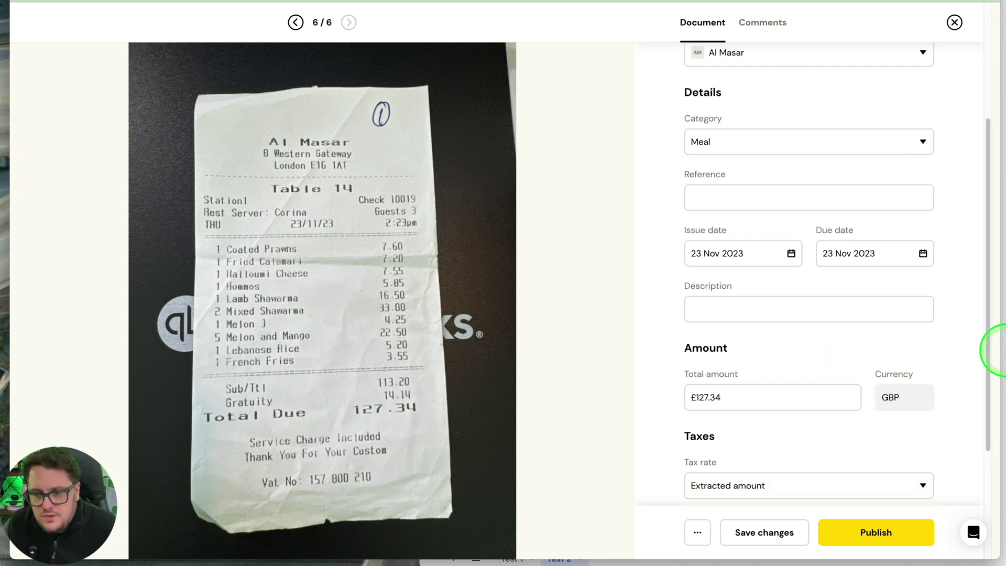
{"action": "left_click", "coordinate": [999, 348]}
{"action": "left_click", "coordinate": [246, 298]}
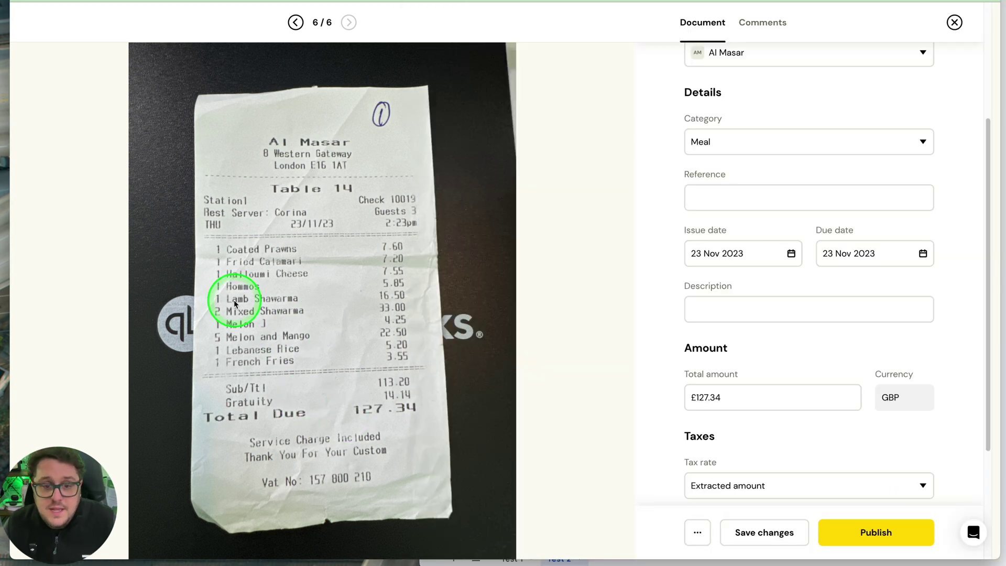
{"action": "scroll", "coordinate": [850, 310], "scroll_direction": "up", "scroll_amount": 1}
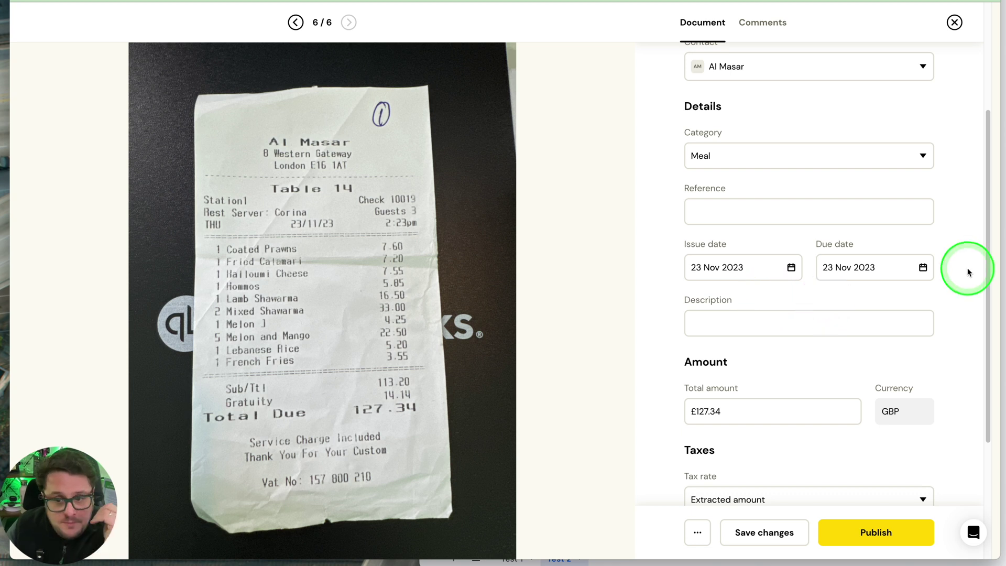
{"action": "left_click", "coordinate": [997, 266]}
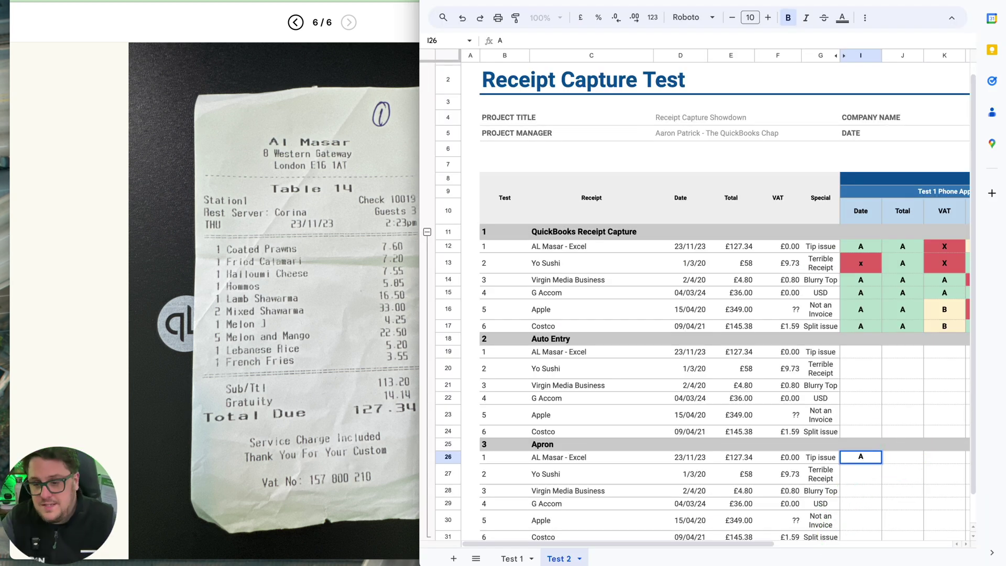
{"action": "key", "text": "Tab"}
{"action": "type", "text": "A"}
{"action": "key", "text": "Tab"}
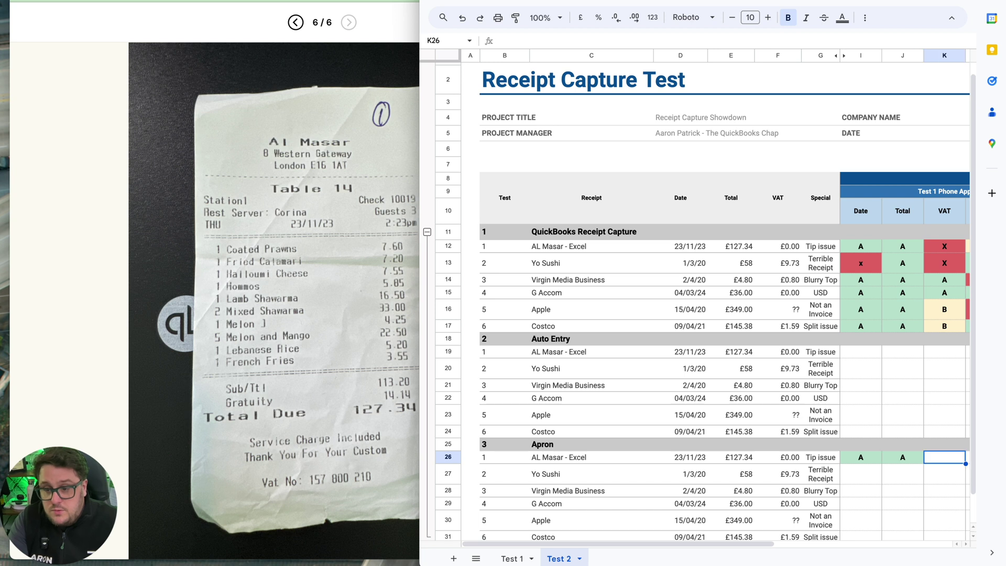
Step: Check the Al Masar receipt's tax details in Apron and grade its VAT as A in the spreadsheet
{"action": "scroll", "coordinate": [685, 461], "scroll_direction": "right", "scroll_amount": 3}
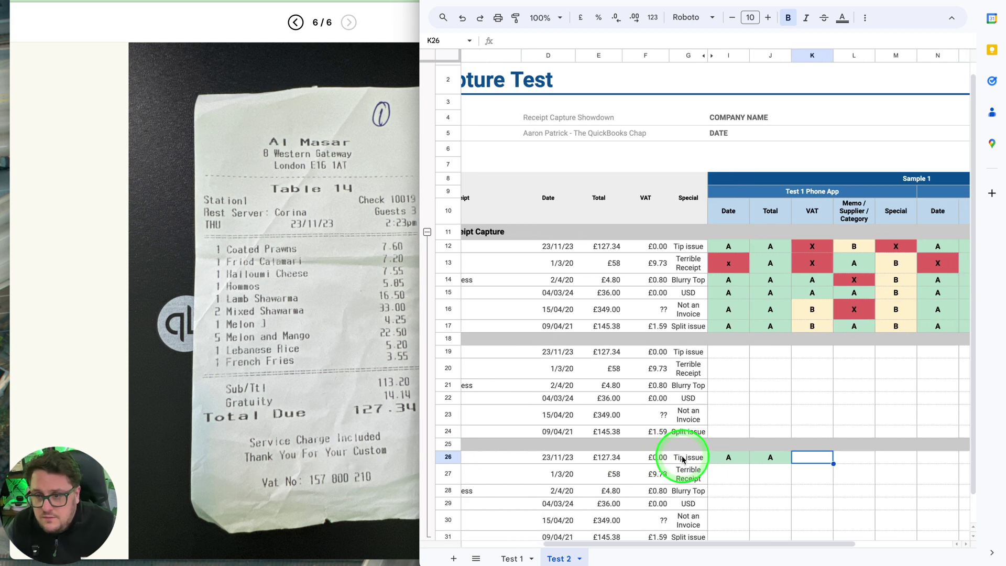
{"action": "left_click", "coordinate": [359, 370]}
{"action": "scroll", "coordinate": [886, 442], "scroll_direction": "down", "scroll_amount": 3}
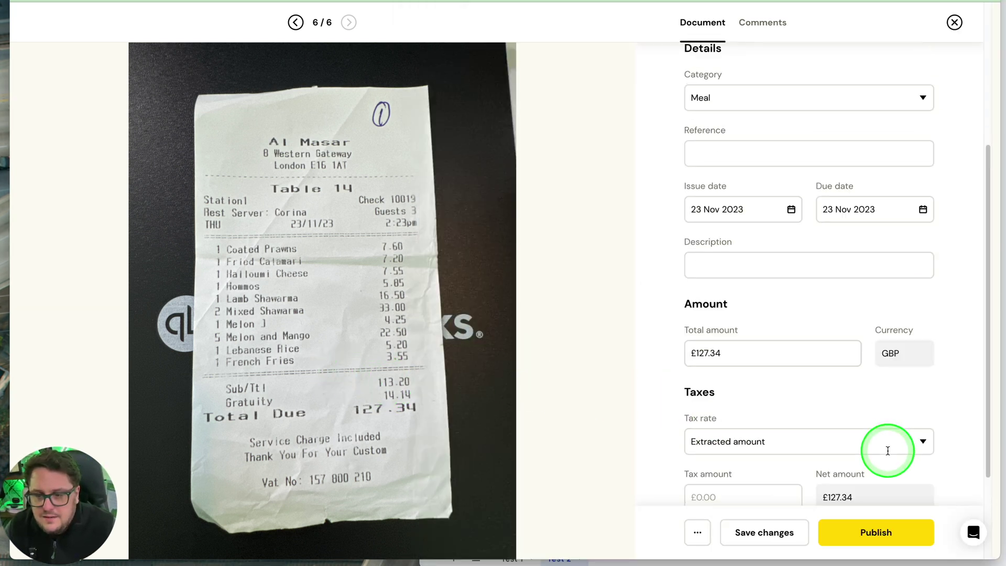
{"action": "left_click", "coordinate": [998, 401]}
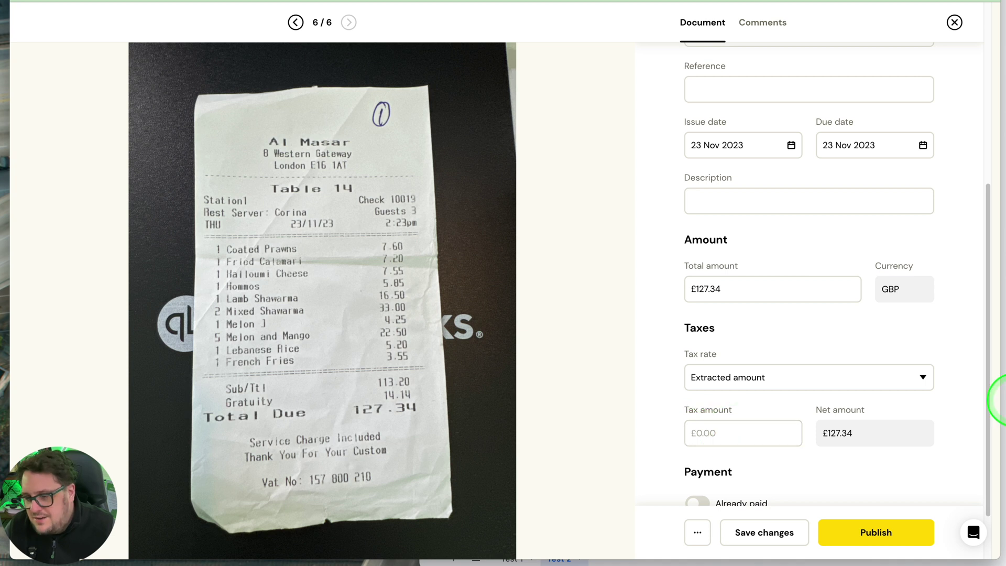
{"action": "left_click", "coordinate": [1003, 388]}
{"action": "type", "text": "A"}
{"action": "key", "text": "Tab"}
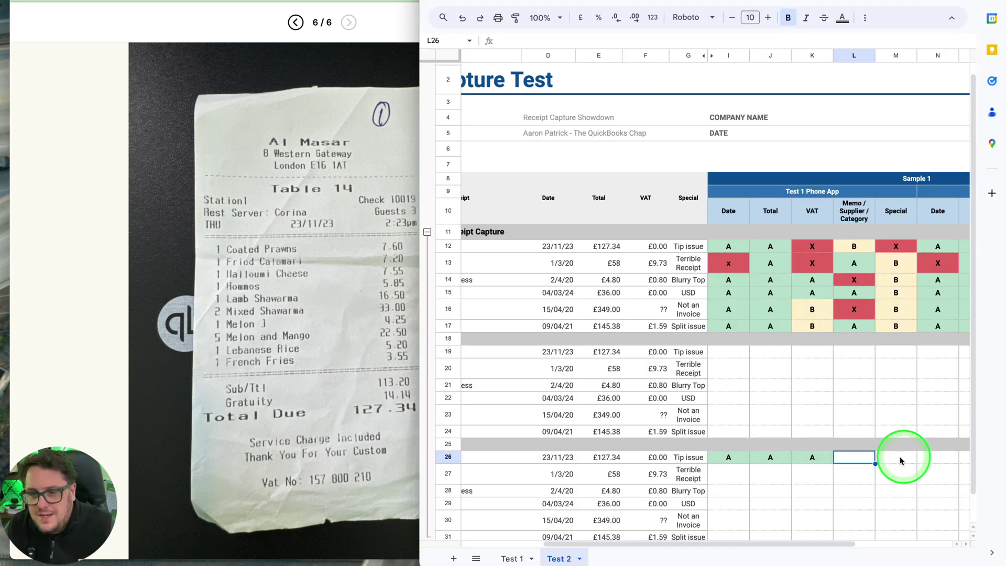
Step: Check the Al Masar receipt's contact and category in Apron, and grade its Memo / Supplier / Category and Special cells as A
{"action": "left_click", "coordinate": [413, 308]}
{"action": "scroll", "coordinate": [821, 349], "scroll_direction": "up", "scroll_amount": 5}
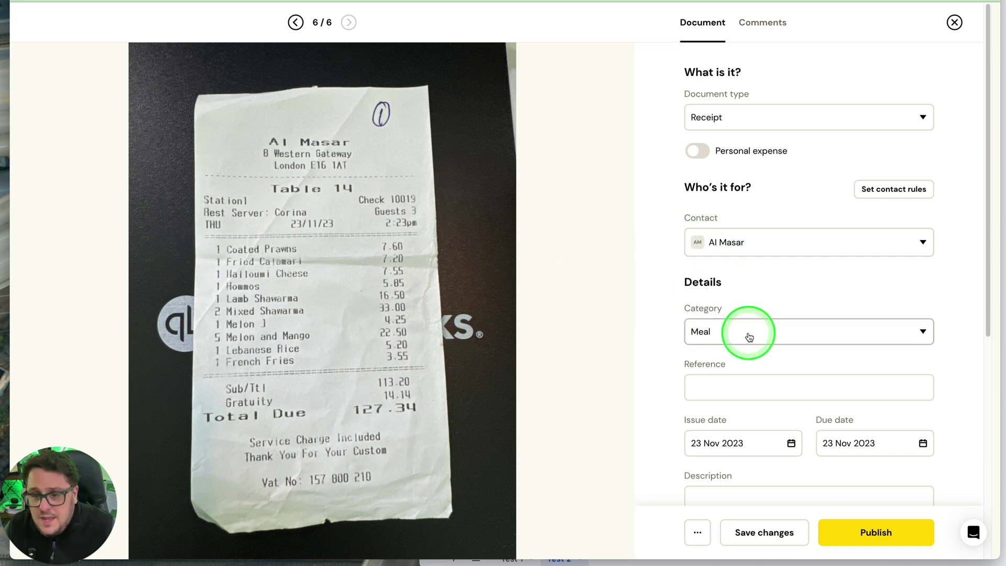
{"action": "left_click", "coordinate": [1001, 400]}
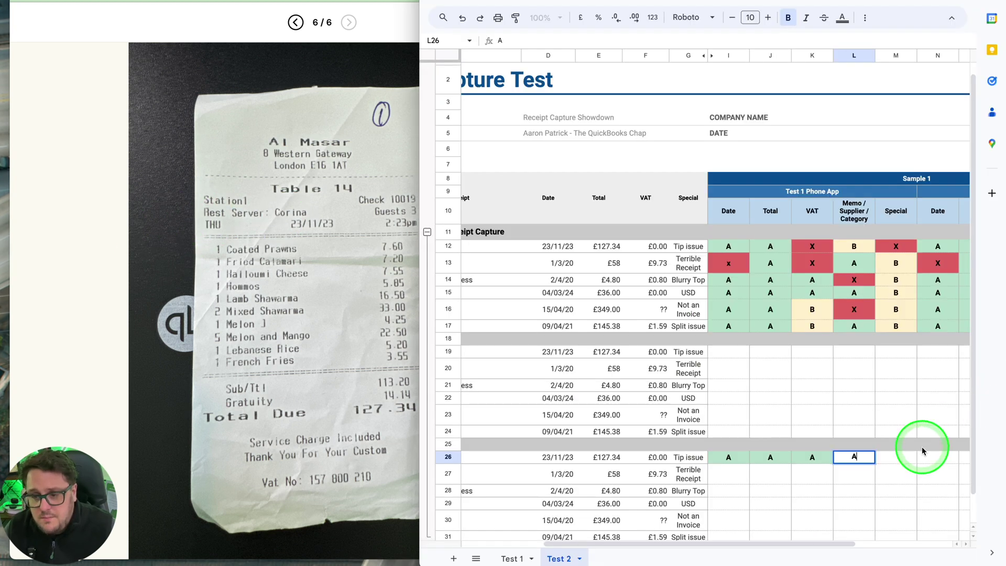
{"action": "key", "text": "Tab"}
{"action": "left_click", "coordinate": [311, 338]}
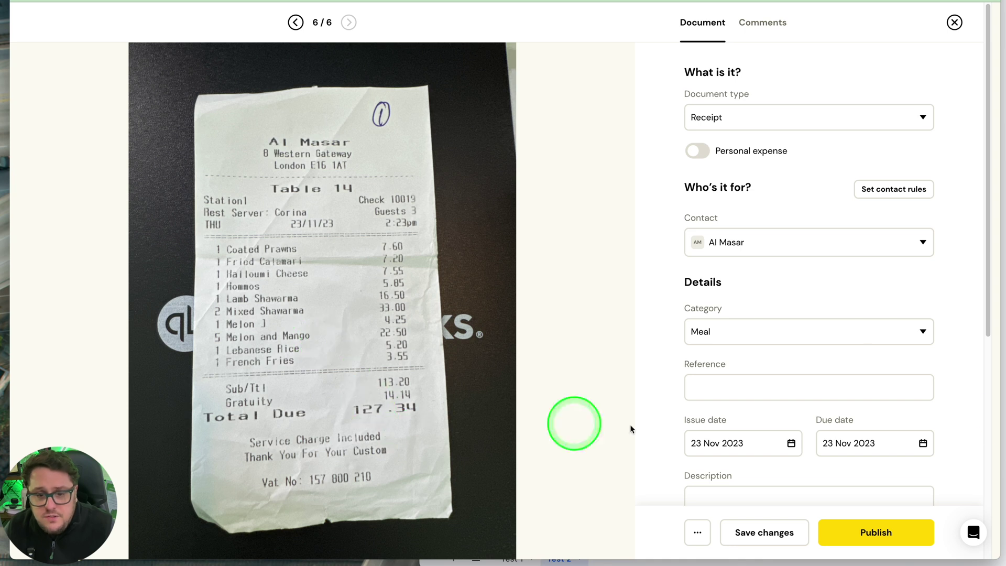
{"action": "left_click", "coordinate": [997, 399]}
{"action": "type", "text": "A"}
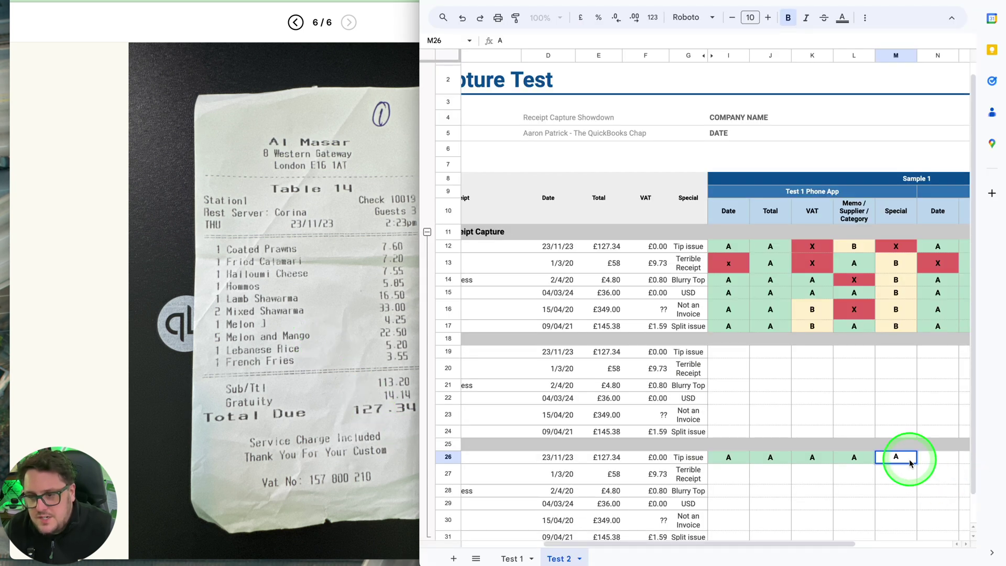
{"action": "key", "text": "Return"}
Step: Insert a narrow spacer column between Test 1 Phone App and Test 2 Upload, and select the Yo Sushi Date cell in the Apron section
{"action": "scroll", "coordinate": [845, 267], "scroll_direction": "right", "scroll_amount": 3}
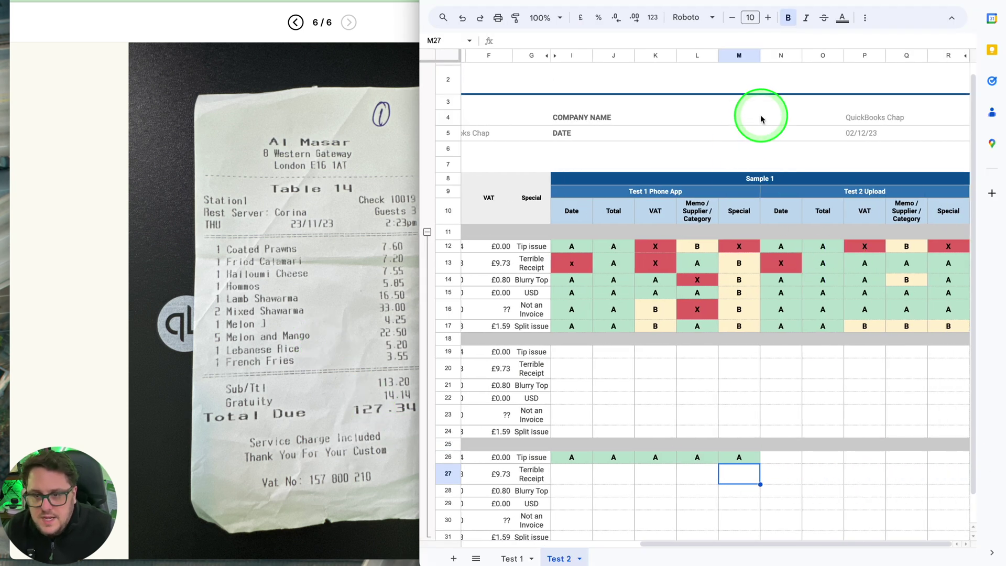
{"action": "left_click", "coordinate": [780, 55]}
{"action": "right_click", "coordinate": [781, 55]}
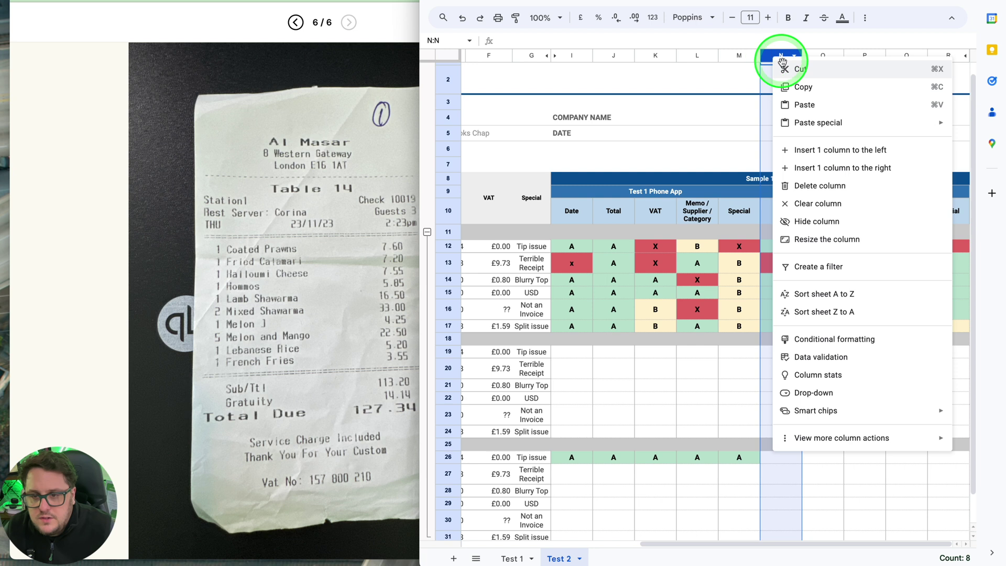
{"action": "left_click", "coordinate": [814, 150]}
{"action": "left_click_drag", "start_coordinate": [801, 54], "coordinate": [776, 55]}
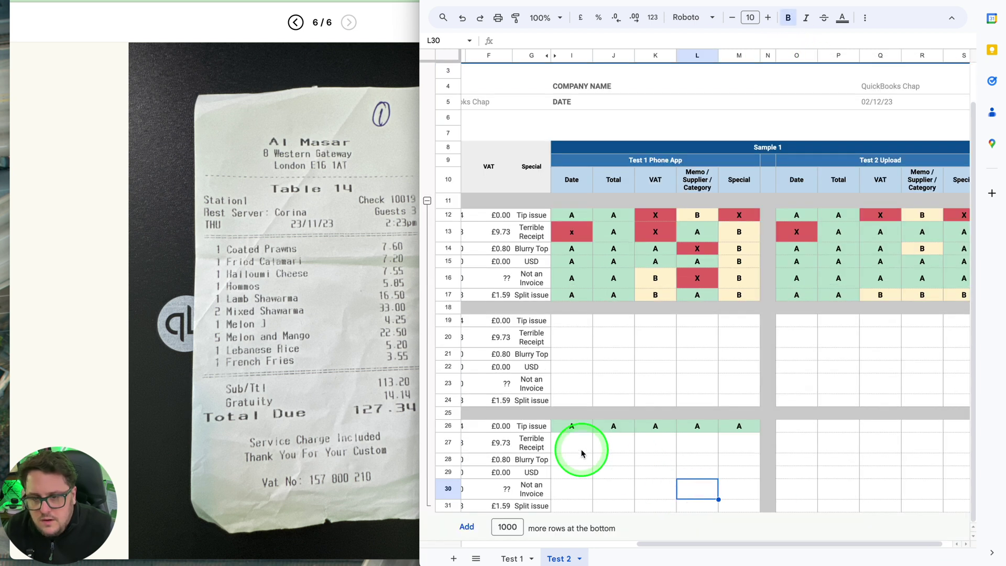
{"action": "left_click", "coordinate": [581, 448]}
{"action": "scroll", "coordinate": [692, 467], "scroll_direction": "left", "scroll_amount": 1}
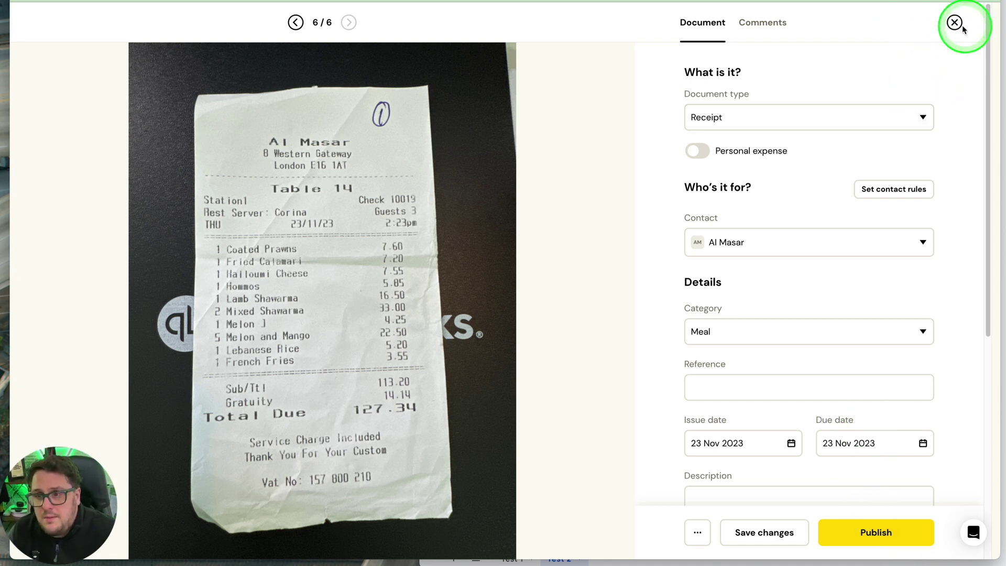
Step: Archive the Al Masar receipt in Apron to move on to the Yo! Sushi receipt
{"action": "left_click", "coordinate": [696, 532]}
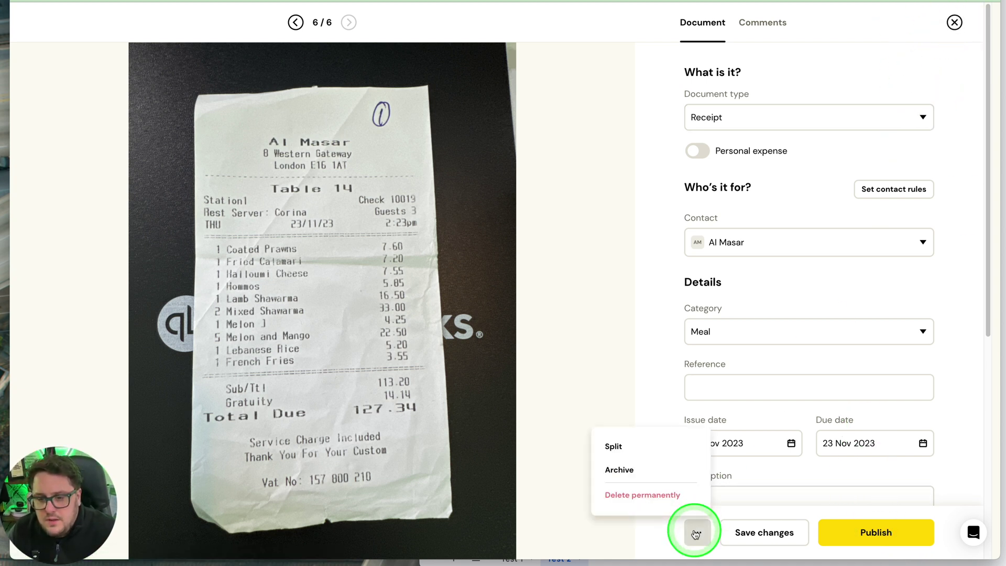
{"action": "left_click", "coordinate": [626, 469]}
{"action": "left_click", "coordinate": [514, 280]}
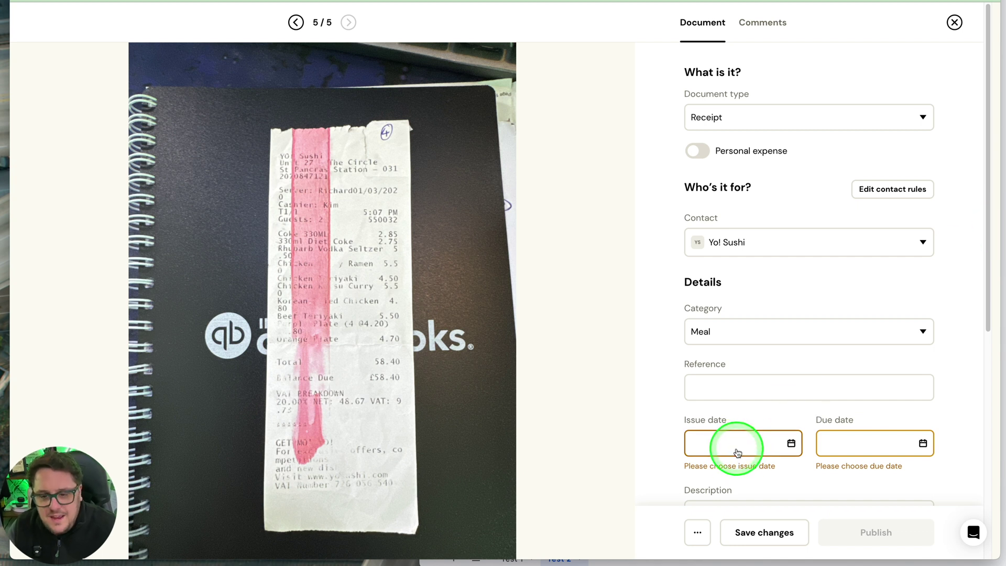
Step: Examine the Yo! Sushi receipt's extracted dates, total and tax, comparing them with the magnified date on the receipt image
{"action": "scroll", "coordinate": [824, 294], "scroll_direction": "down", "scroll_amount": 5}
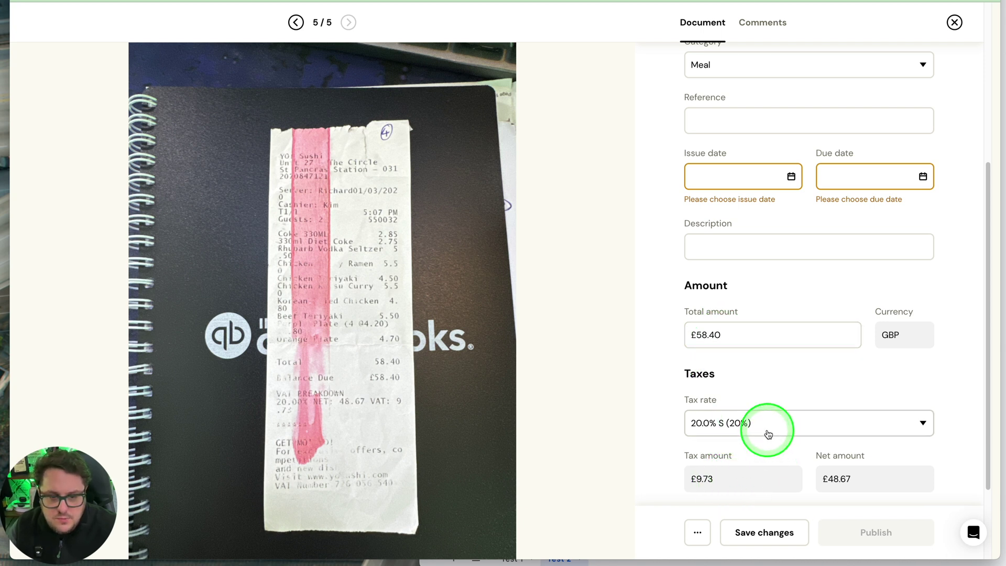
{"action": "scroll", "coordinate": [768, 432], "scroll_direction": "down", "scroll_amount": 4}
{"action": "scroll", "coordinate": [767, 433], "scroll_direction": "up", "scroll_amount": 2}
{"action": "scroll", "coordinate": [767, 432], "scroll_direction": "up", "scroll_amount": 4}
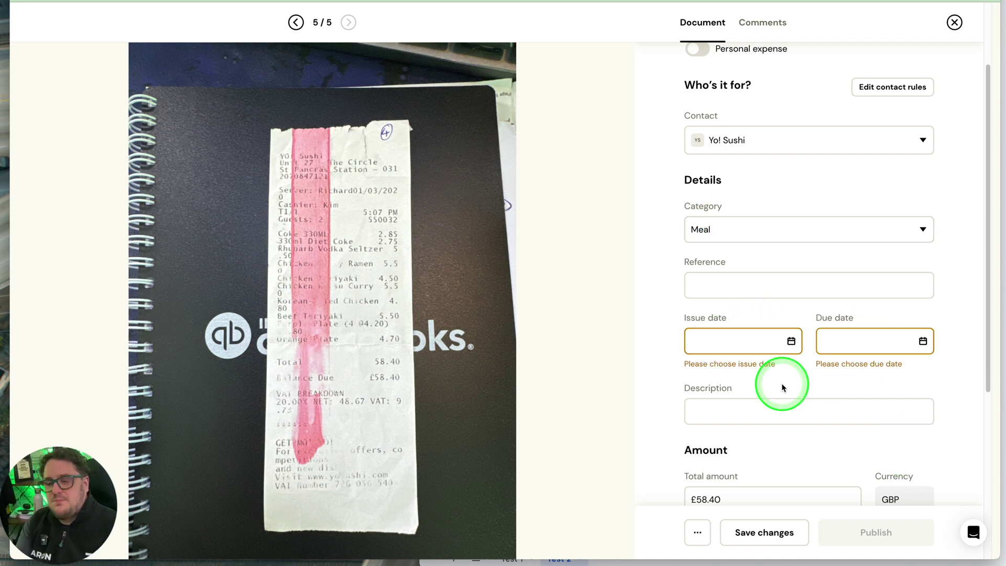
{"action": "scroll", "coordinate": [781, 388], "scroll_direction": "down", "scroll_amount": 3}
{"action": "key", "text": "ctrl+alt+m"}
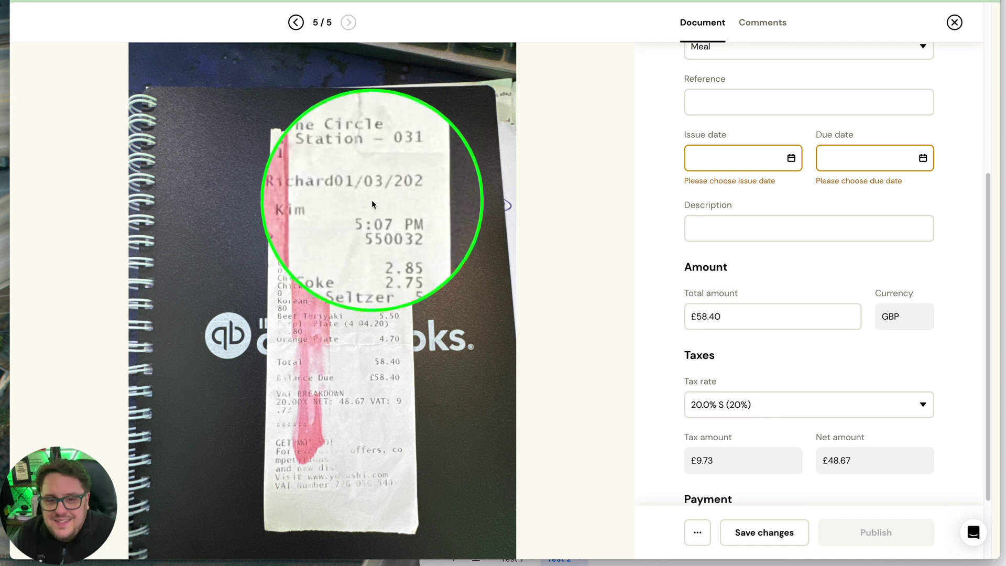
{"action": "key", "text": "ctrl+alt+m"}
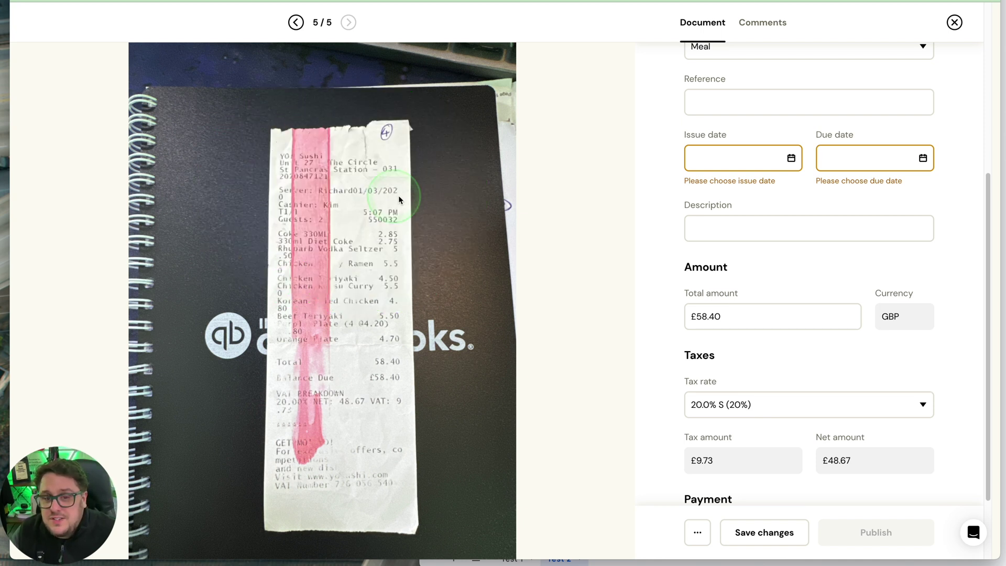
Step: Switch to the spreadsheet and grade the Date of Apron's Yo Sushi receipt as X under Test 1 Phone App
{"action": "left_click", "coordinate": [1004, 158]}
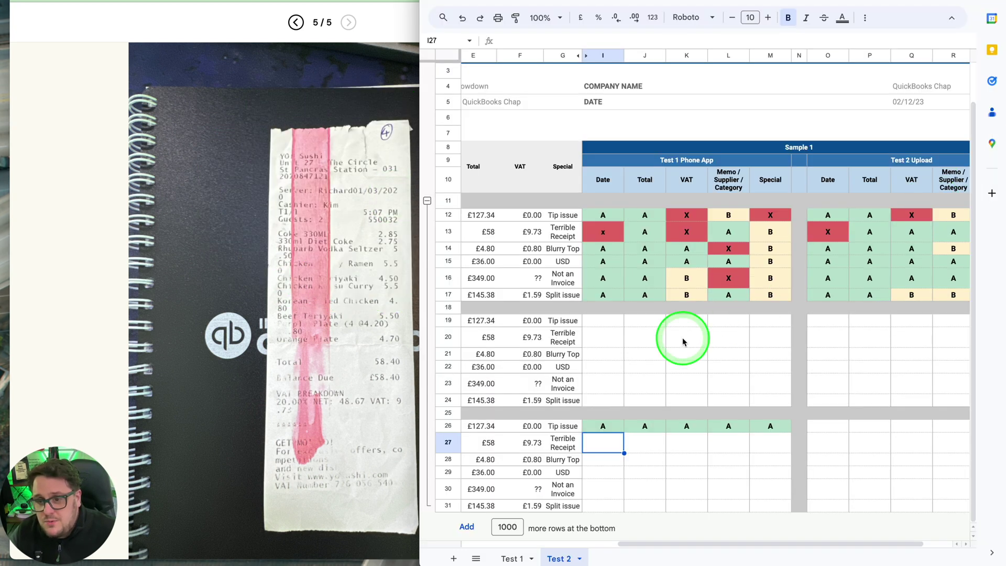
{"action": "scroll", "coordinate": [660, 456], "scroll_direction": "left", "scroll_amount": 3}
{"action": "scroll", "coordinate": [663, 455], "scroll_direction": "left", "scroll_amount": 2}
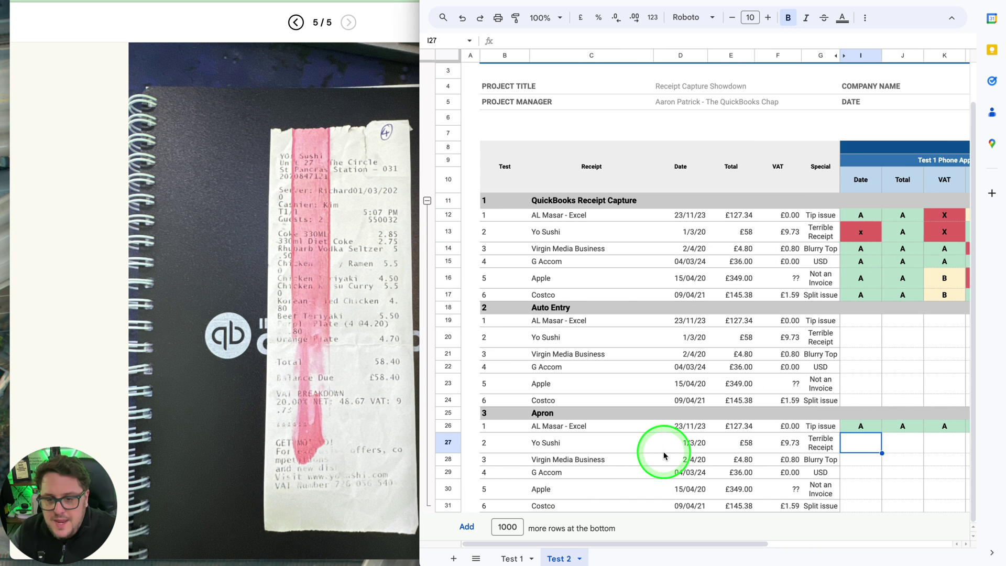
{"action": "key", "text": "Return"}
{"action": "key", "text": "Up"}
{"action": "type", "text": "X"}
{"action": "key", "text": "Tab"}
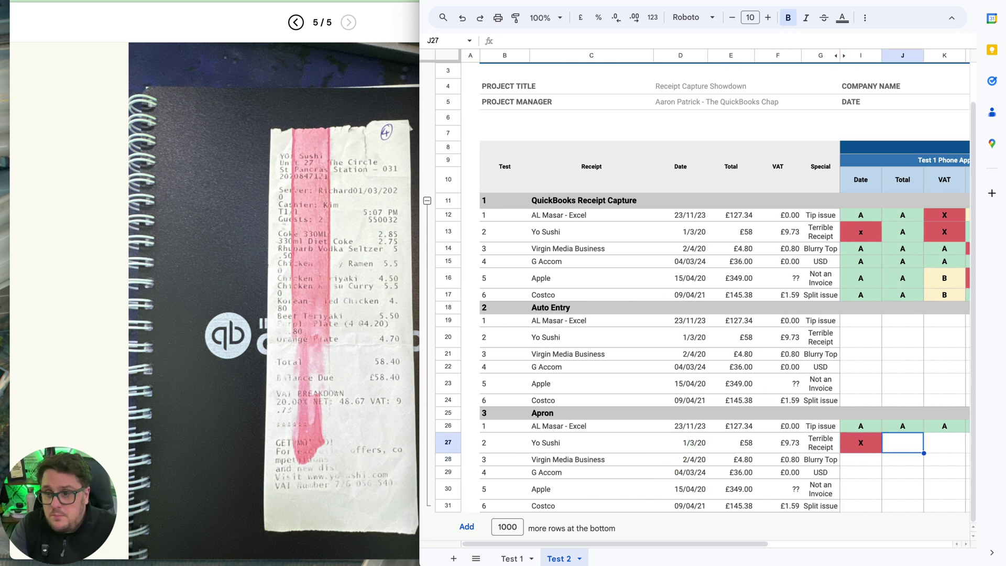
Step: Grade the Yo Sushi receipt's Total, VAT, Memo / Supplier / Category and Special as A in the Apron section
{"action": "type", "text": "A"}
{"action": "key", "text": "Tab"}
{"action": "key", "text": "Tab"}
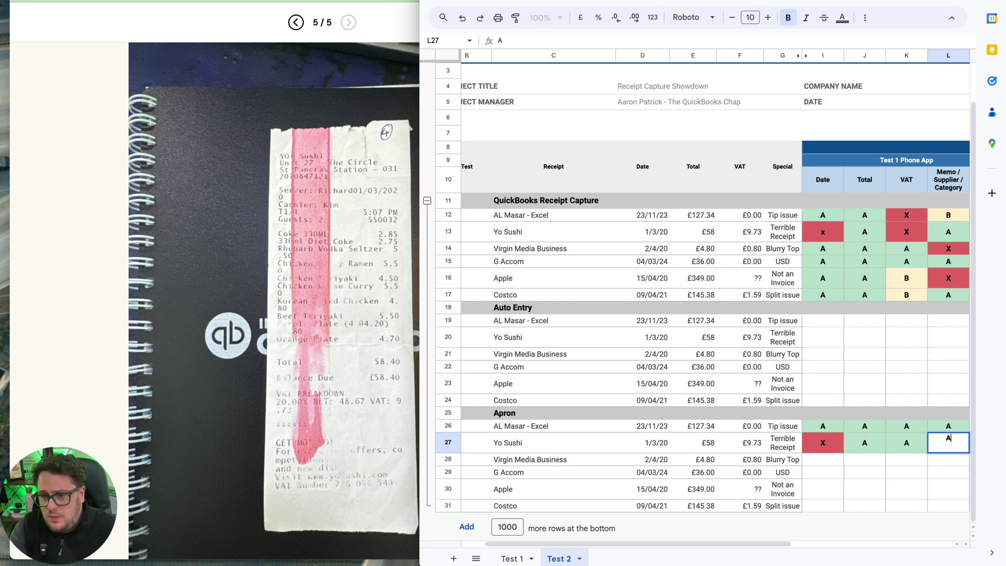
{"action": "type", "text": "A"}
{"action": "key", "text": "Tab"}
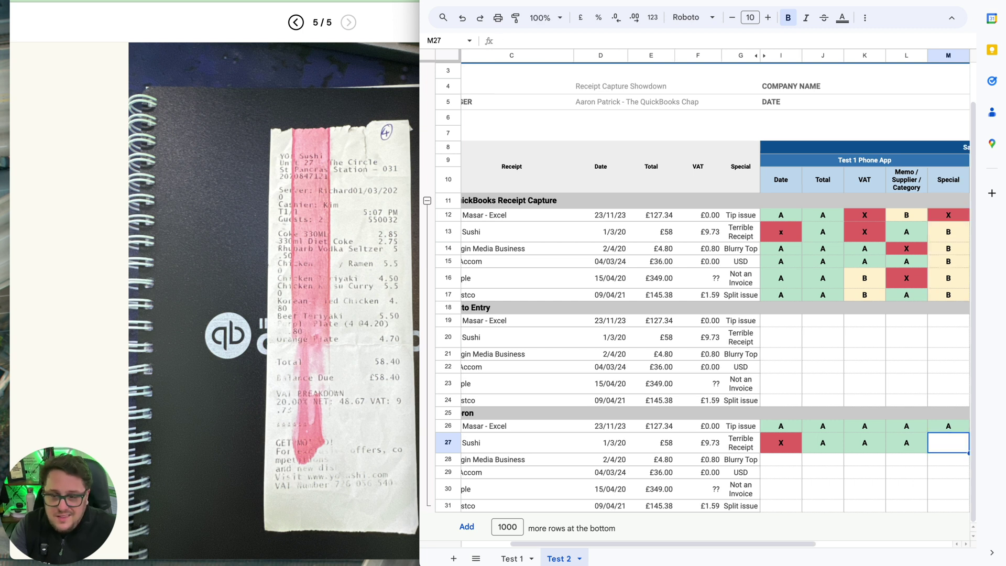
{"action": "key", "text": "Return"}
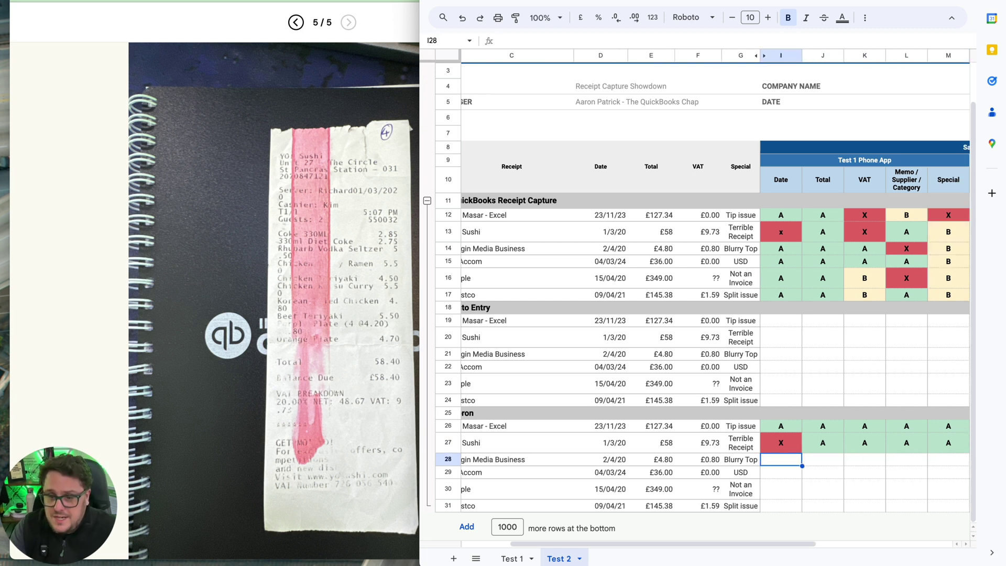
Step: Return to Apron and archive the Yo! Sushi receipt to move on to the Virgin Media Business bill
{"action": "left_click", "coordinate": [408, 226]}
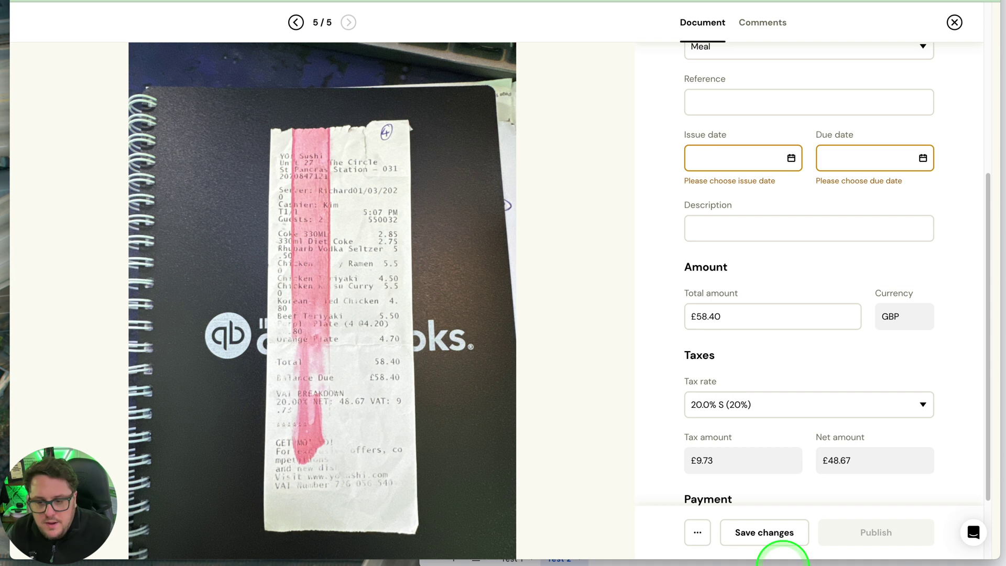
{"action": "left_click", "coordinate": [692, 531]}
{"action": "left_click", "coordinate": [635, 468]}
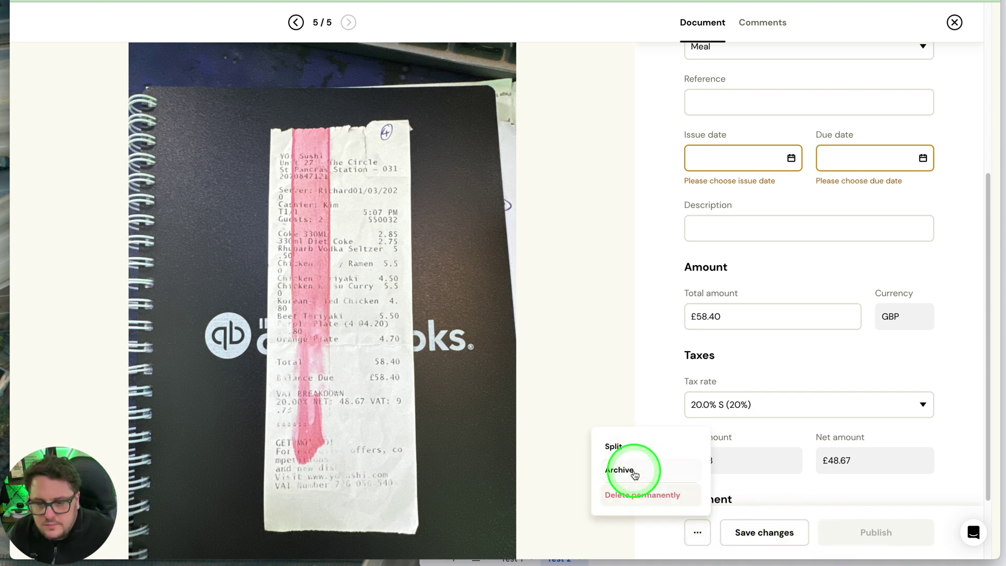
{"action": "left_click", "coordinate": [471, 281]}
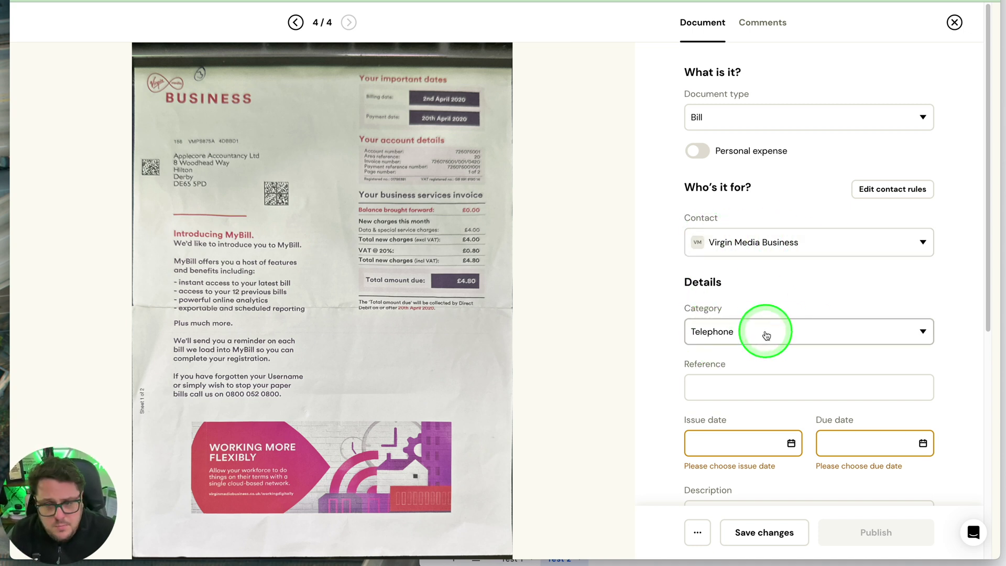
Step: Review the Virgin Media Business bill's extracted details, and grade its Date as X in the spreadsheet's Apron section under Test 1 Phone App
{"action": "scroll", "coordinate": [786, 338], "scroll_direction": "down", "scroll_amount": 2}
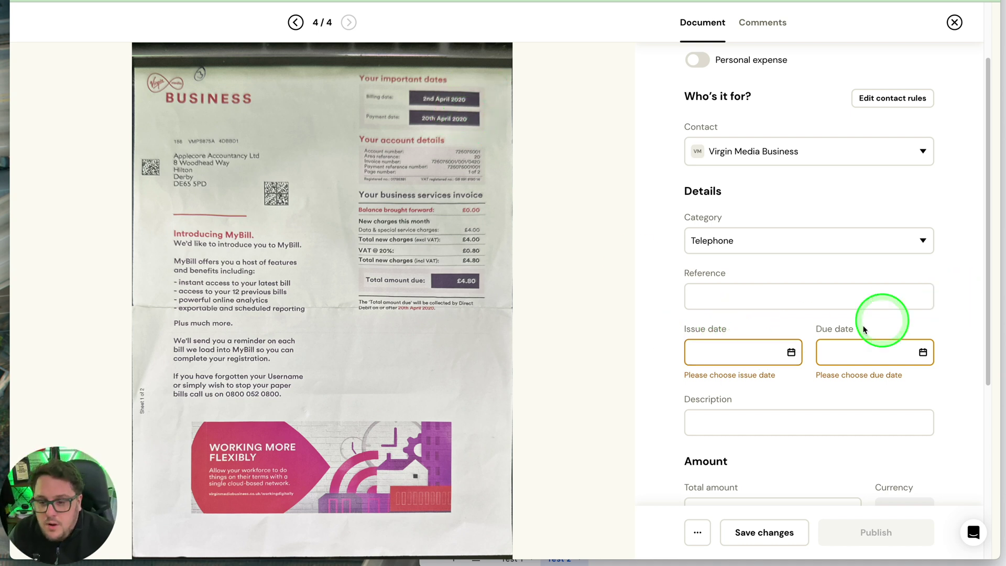
{"action": "scroll", "coordinate": [775, 345], "scroll_direction": "down", "scroll_amount": 4}
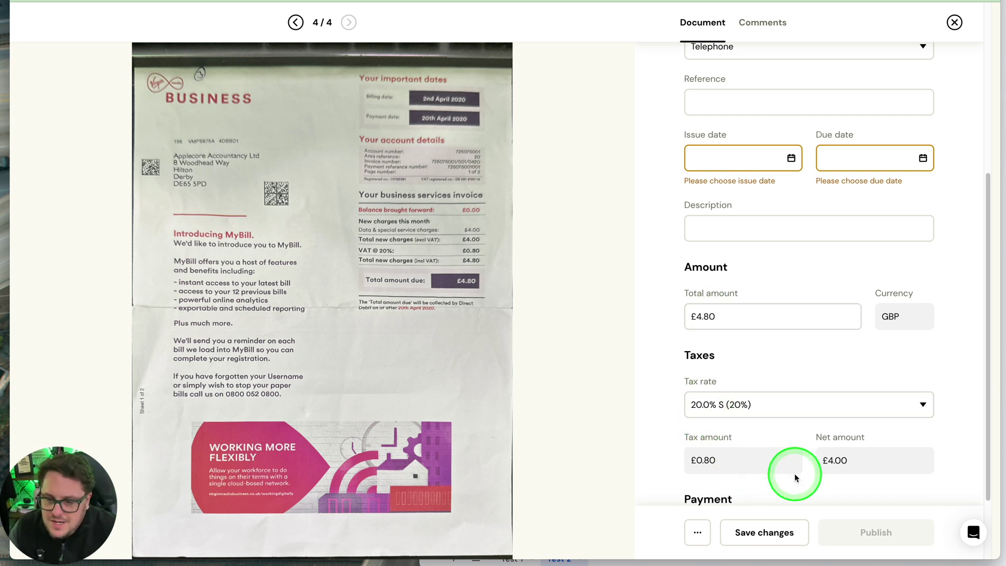
{"action": "scroll", "coordinate": [796, 461], "scroll_direction": "down", "scroll_amount": 2}
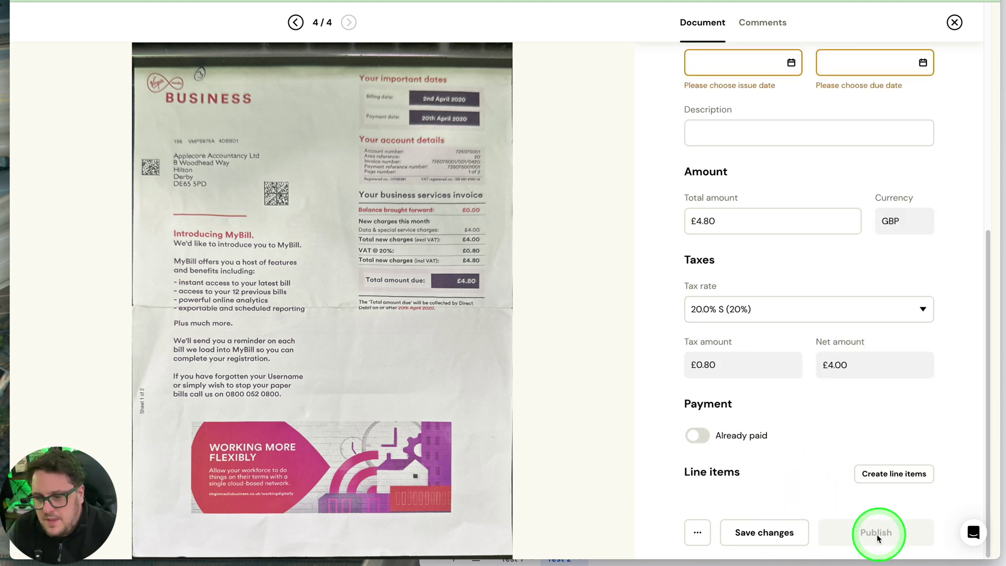
{"action": "left_click", "coordinate": [1003, 274]}
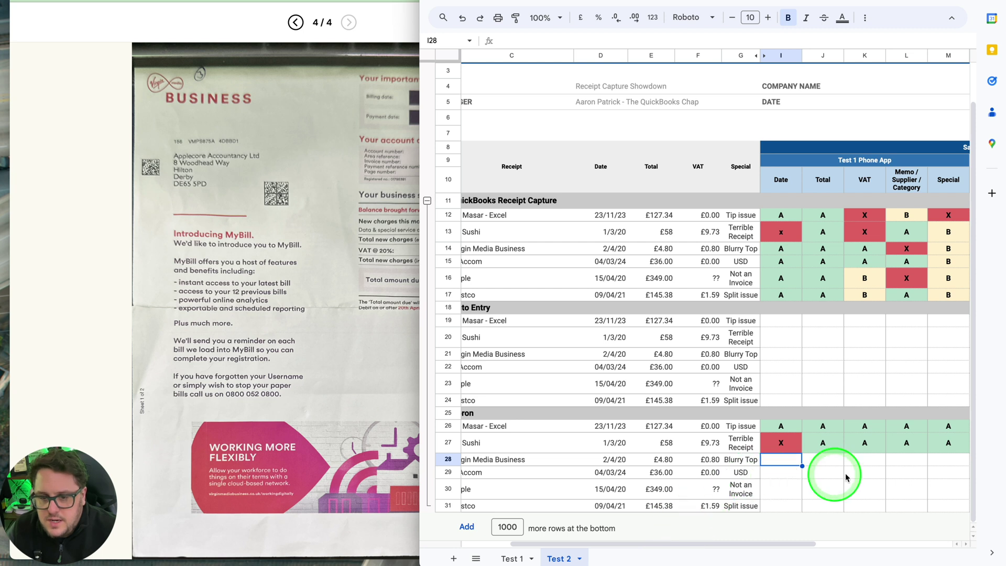
{"action": "type", "text": "A"}
{"action": "key", "text": "shift+Right"}
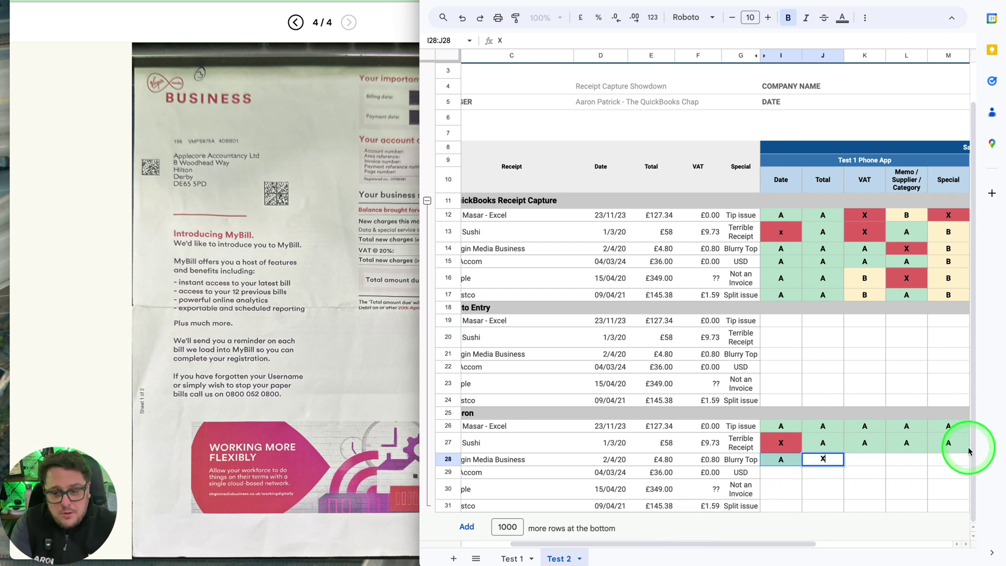
{"action": "key", "text": "Tab"}
Step: Grade the Virgin Media Business bill's Total, VAT, Memo / Supplier / Category and Special as A in the Apron section
{"action": "type", "text": "A"}
{"action": "key", "text": "Tab"}
{"action": "type", "text": "A"}
{"action": "key", "text": "Tab"}
{"action": "type", "text": "A"}
{"action": "key", "text": "Tab"}
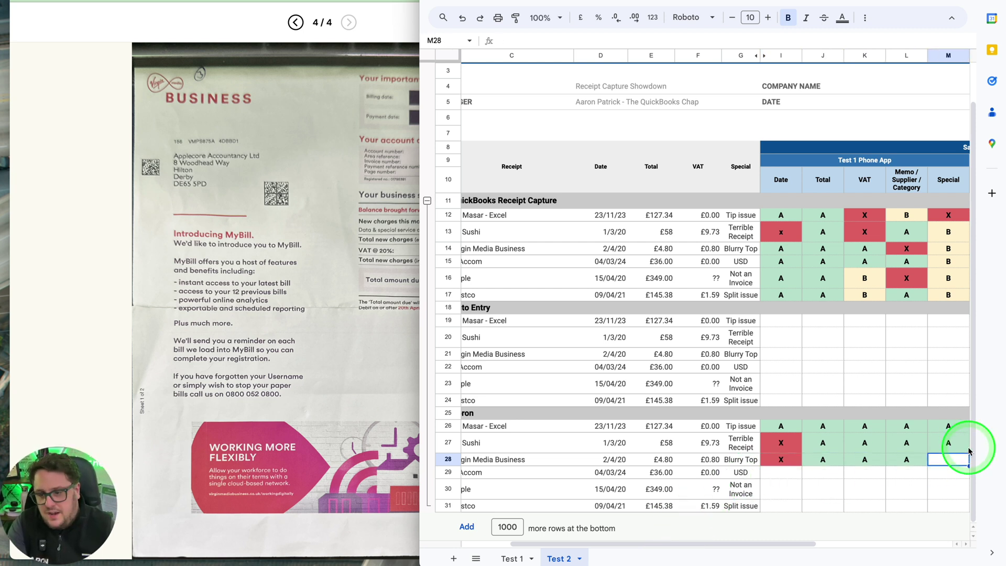
{"action": "type", "text": "A"}
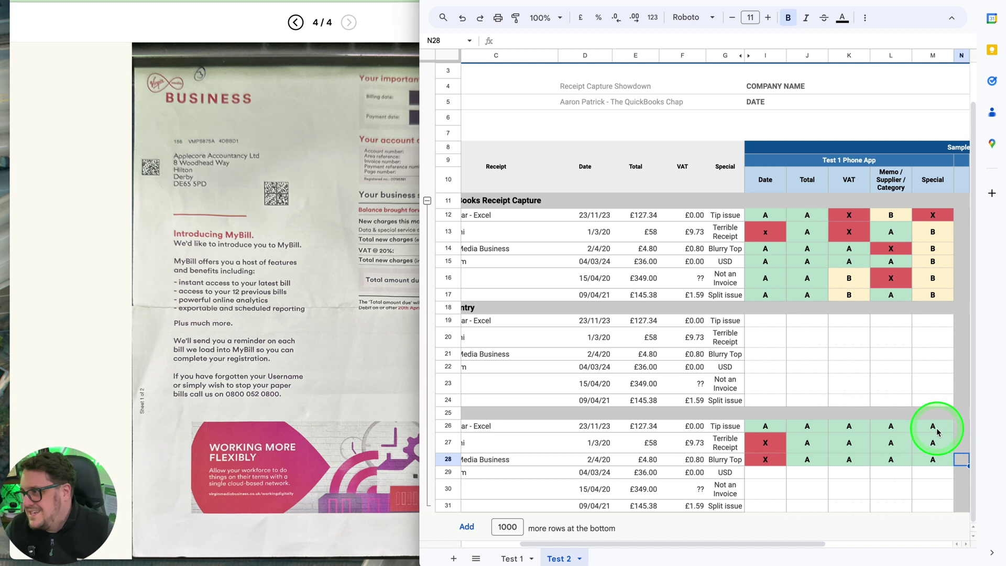
Step: Return to Apron and archive the Virgin Media Business bill to move on to the G-Accon invoice
{"action": "left_click", "coordinate": [305, 252]}
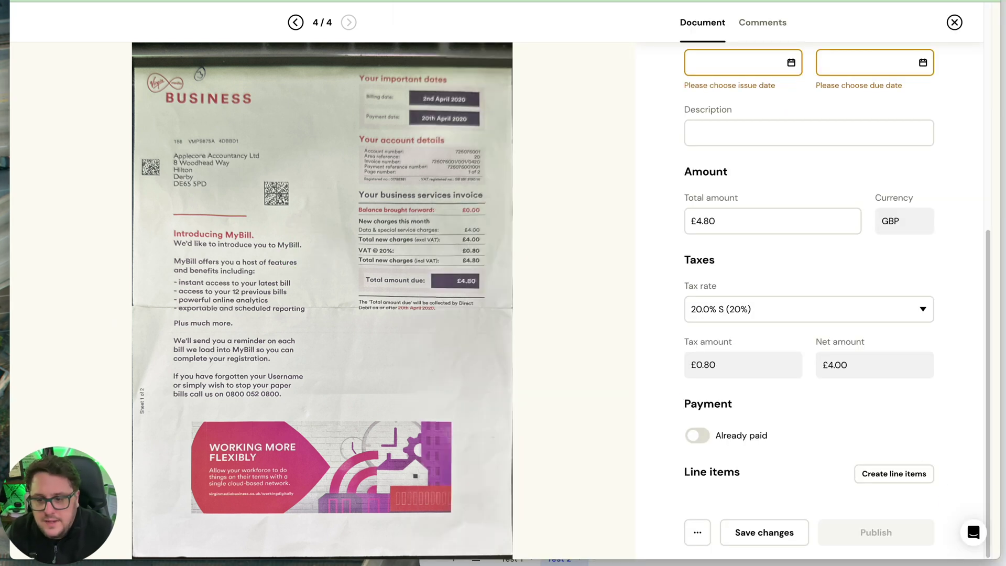
{"action": "left_click", "coordinate": [696, 532]}
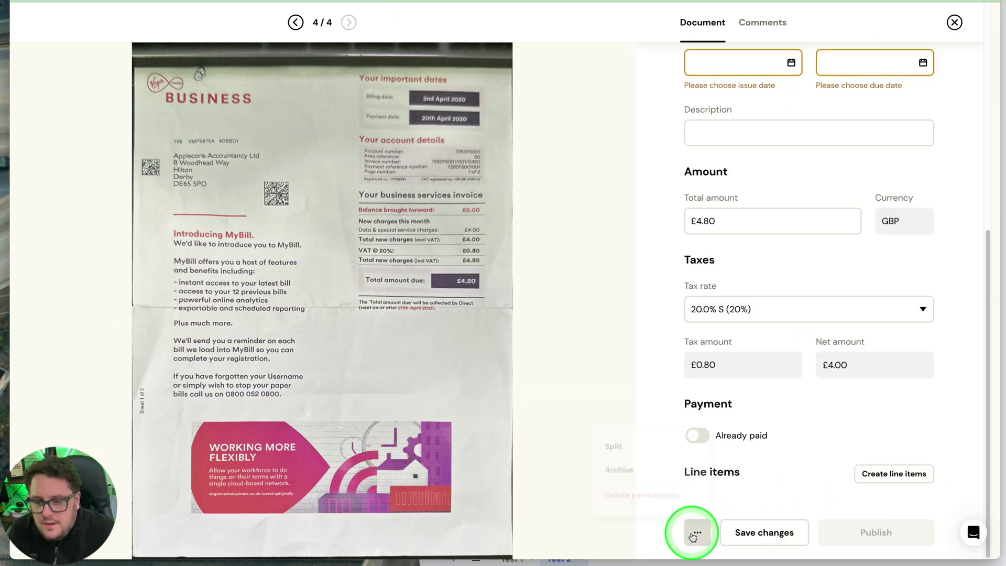
{"action": "left_click", "coordinate": [652, 470]}
{"action": "left_click", "coordinate": [536, 273]}
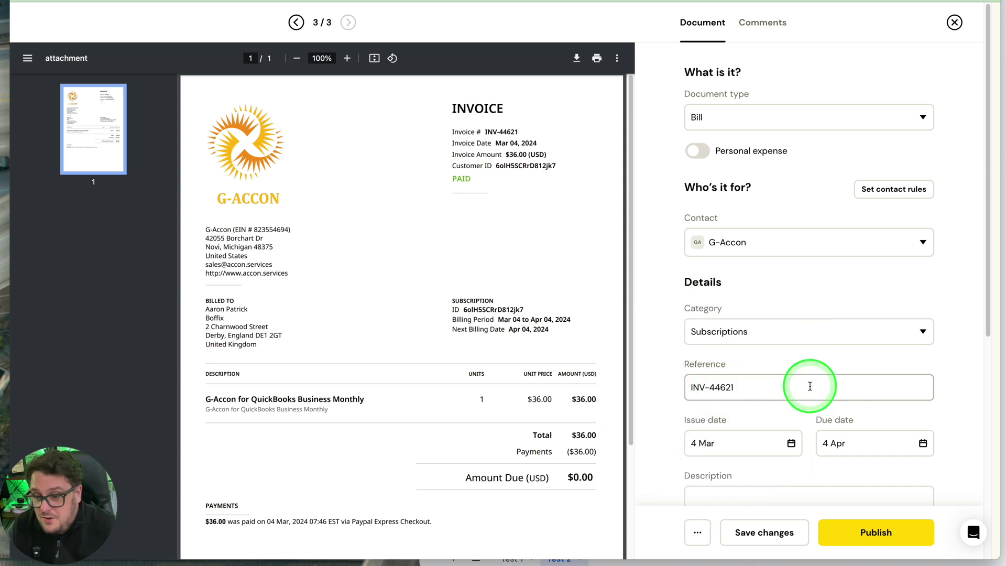
Step: Review the G-Accon invoice's extracted details, and grade its Date, Total, VAT and Memo / Supplier / Category as A and Special as B in the spreadsheet
{"action": "scroll", "coordinate": [810, 386], "scroll_direction": "down", "scroll_amount": 5}
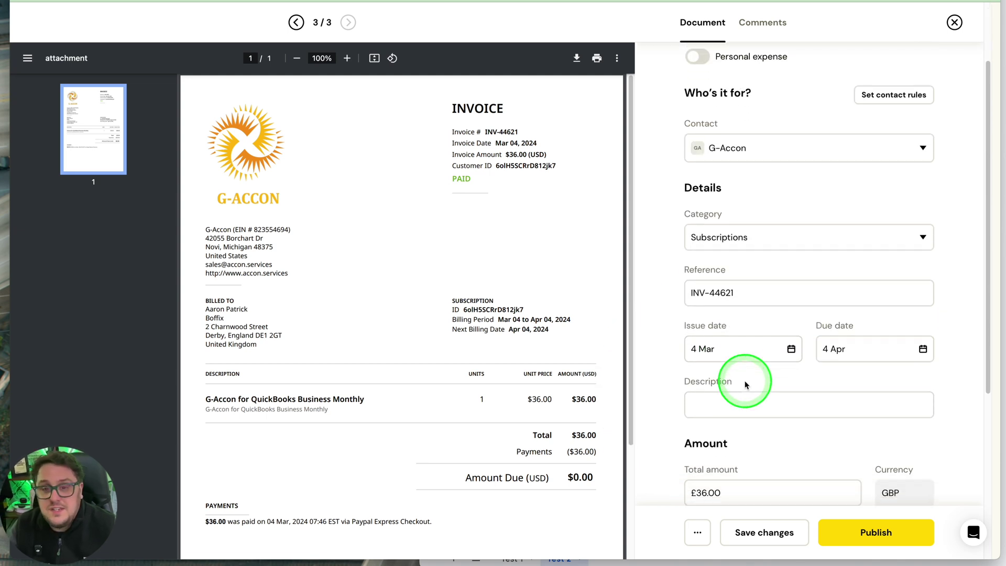
{"action": "scroll", "coordinate": [744, 385], "scroll_direction": "down", "scroll_amount": 1}
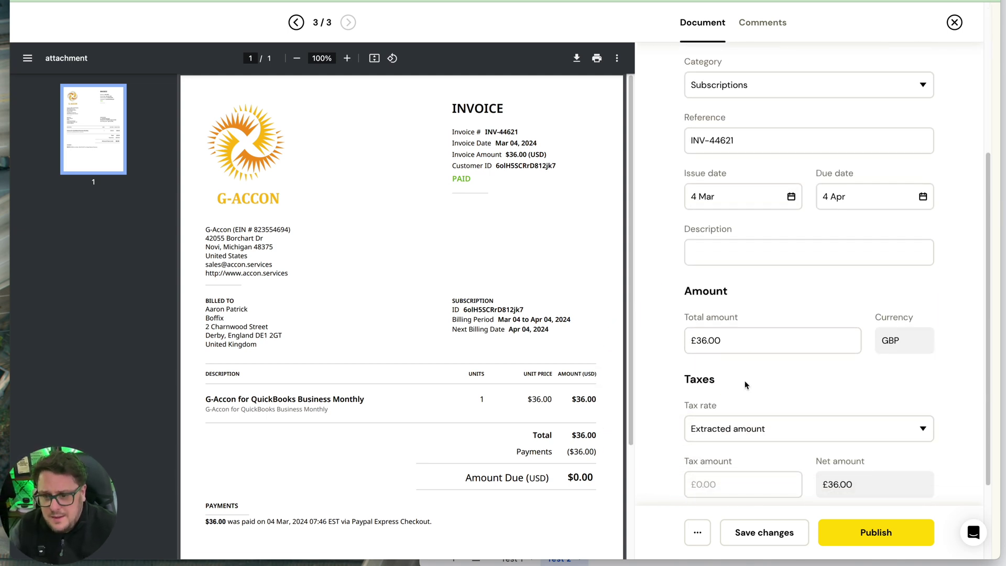
{"action": "scroll", "coordinate": [778, 367], "scroll_direction": "down", "scroll_amount": 2}
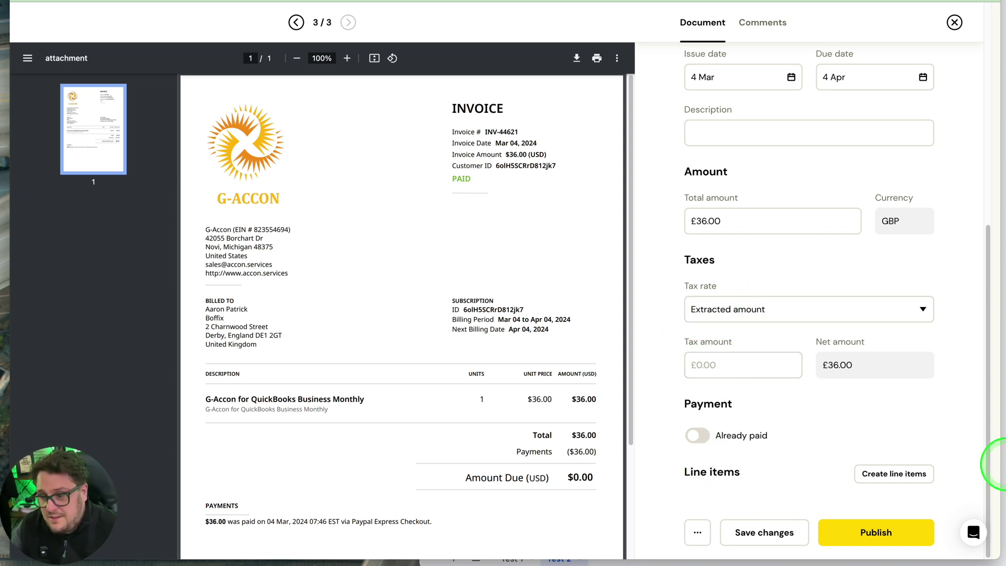
{"action": "left_click", "coordinate": [998, 463]}
{"action": "left_click", "coordinate": [765, 472]}
{"action": "type", "text": "A"}
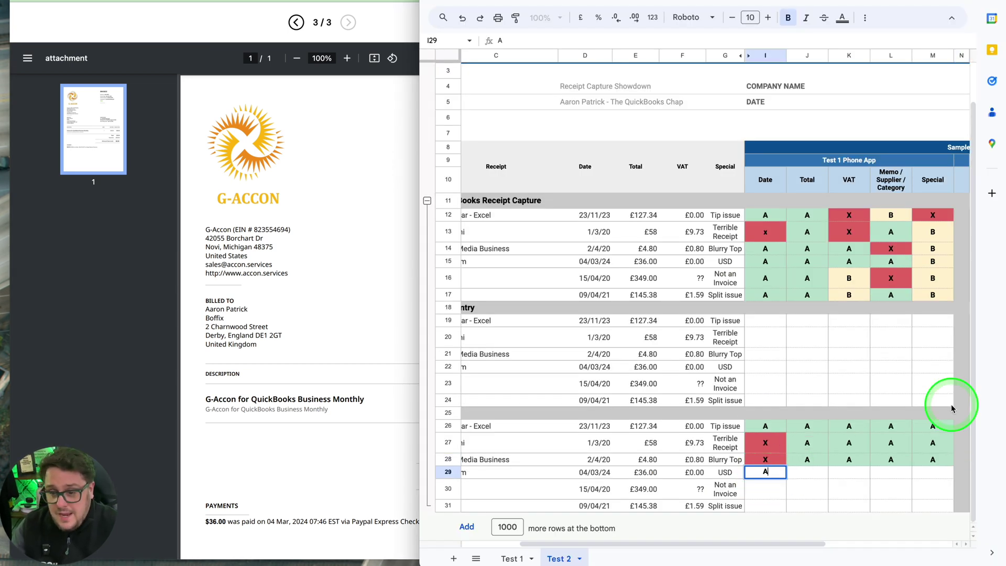
{"action": "key", "text": "Tab"}
{"action": "type", "text": "A"}
{"action": "key", "text": "Tab"}
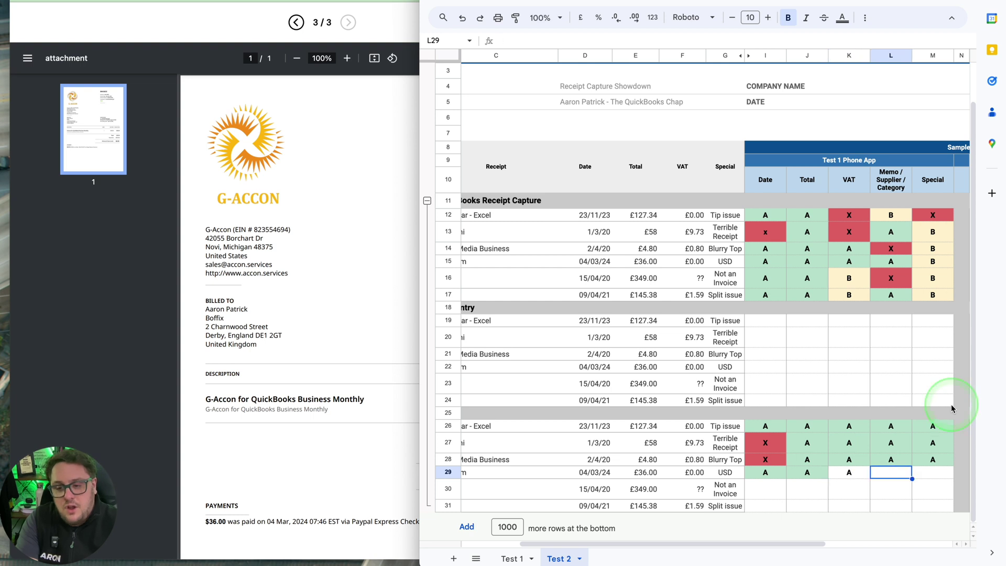
{"action": "type", "text": "A"}
{"action": "key", "text": "Tab"}
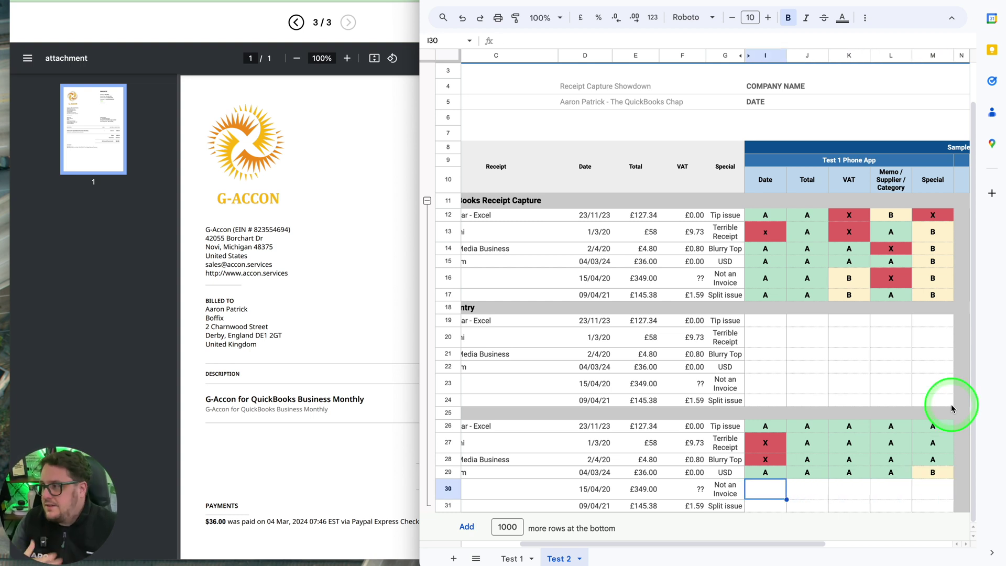
Step: Return to Apron and archive the G-Accon invoice to move on to the Apple order
{"action": "left_click", "coordinate": [314, 186]}
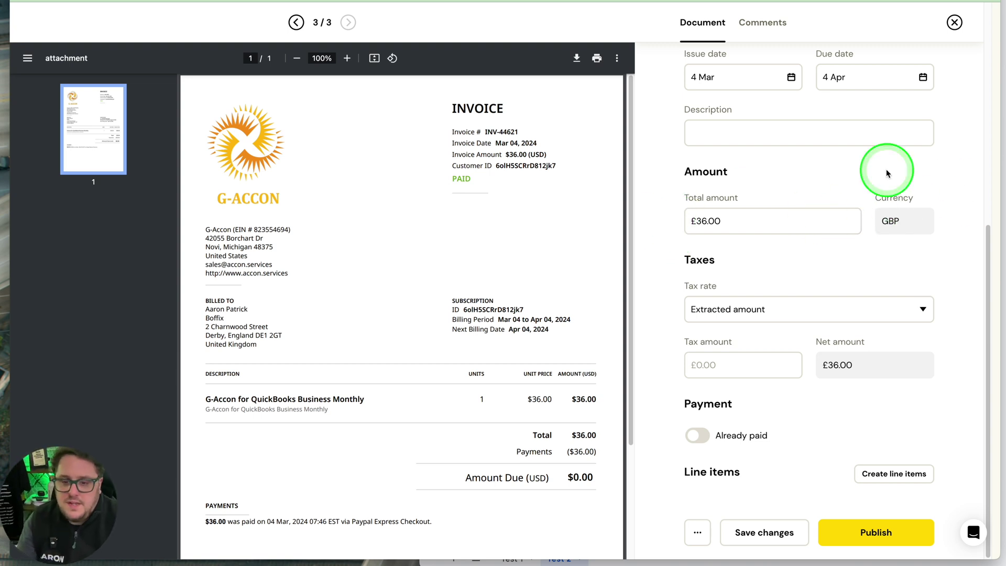
{"action": "scroll", "coordinate": [942, 331], "scroll_direction": "up", "scroll_amount": 10}
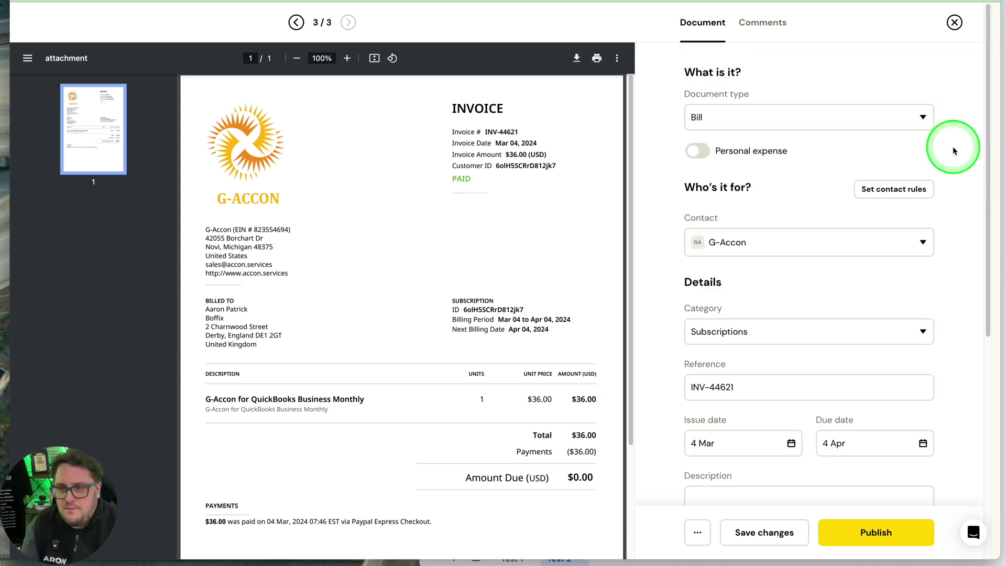
{"action": "left_click", "coordinate": [697, 532]}
{"action": "left_click", "coordinate": [644, 469]}
{"action": "left_click", "coordinate": [547, 290]}
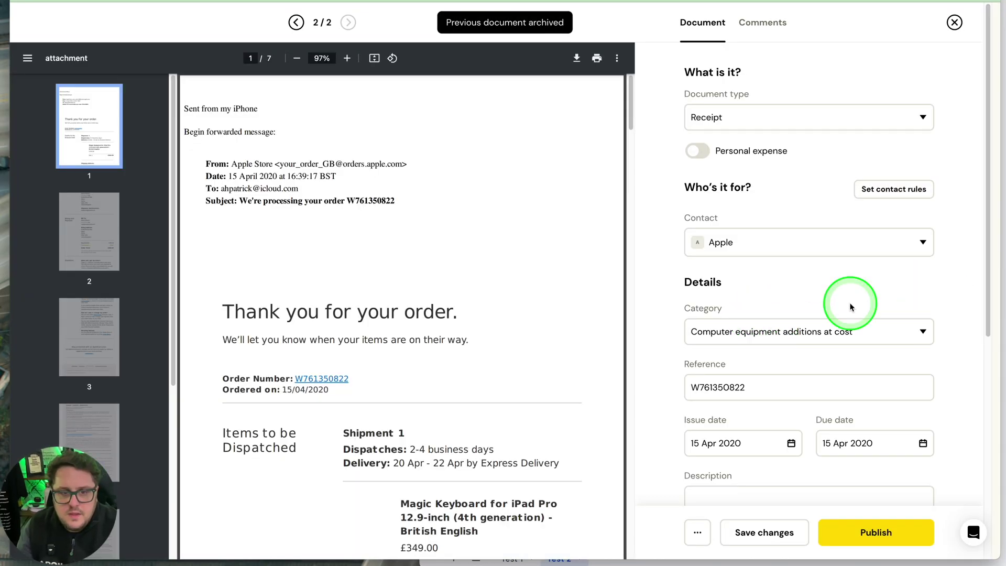
Step: Review the Apple order's extracted details, and grade its Date and Total as A in the spreadsheet's Apron section
{"action": "scroll", "coordinate": [797, 337], "scroll_direction": "down", "scroll_amount": 1}
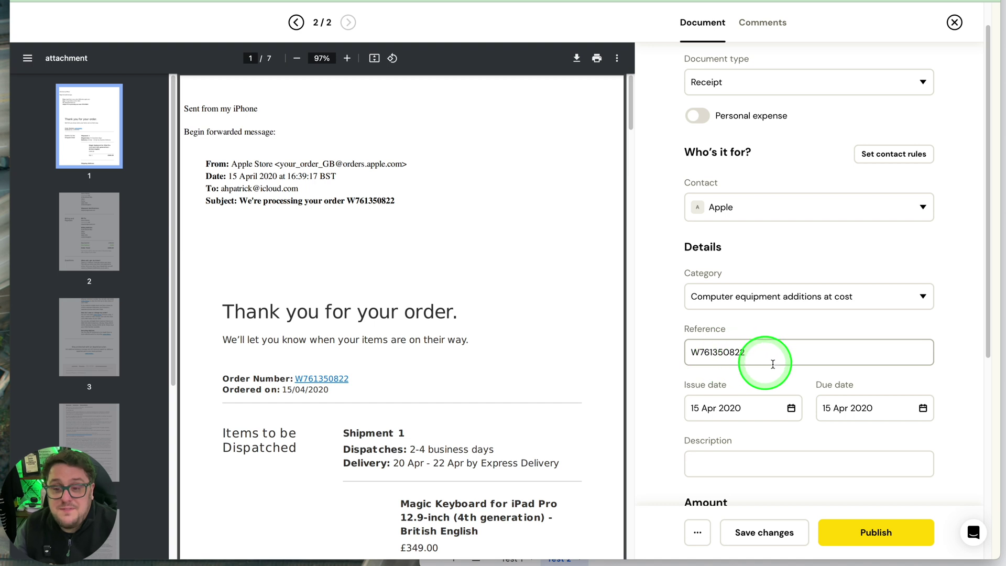
{"action": "scroll", "coordinate": [767, 357], "scroll_direction": "down", "scroll_amount": 3}
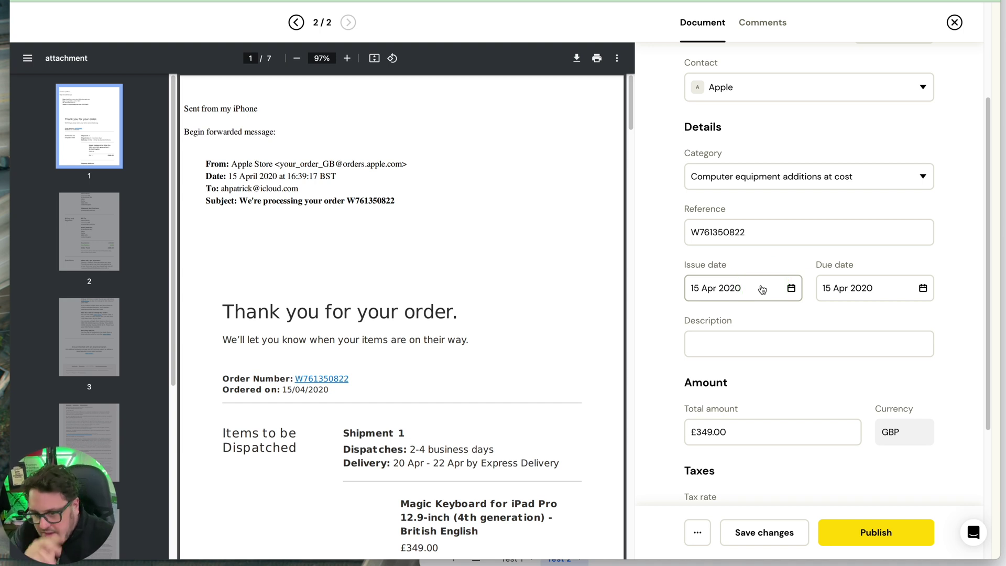
{"action": "scroll", "coordinate": [747, 411], "scroll_direction": "down", "scroll_amount": 3}
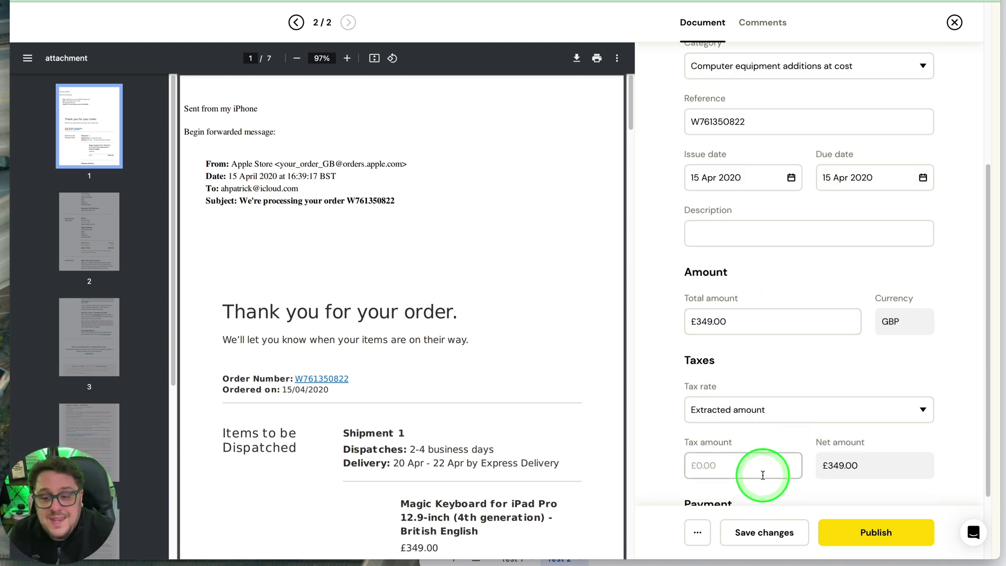
{"action": "scroll", "coordinate": [763, 474], "scroll_direction": "down", "scroll_amount": 2}
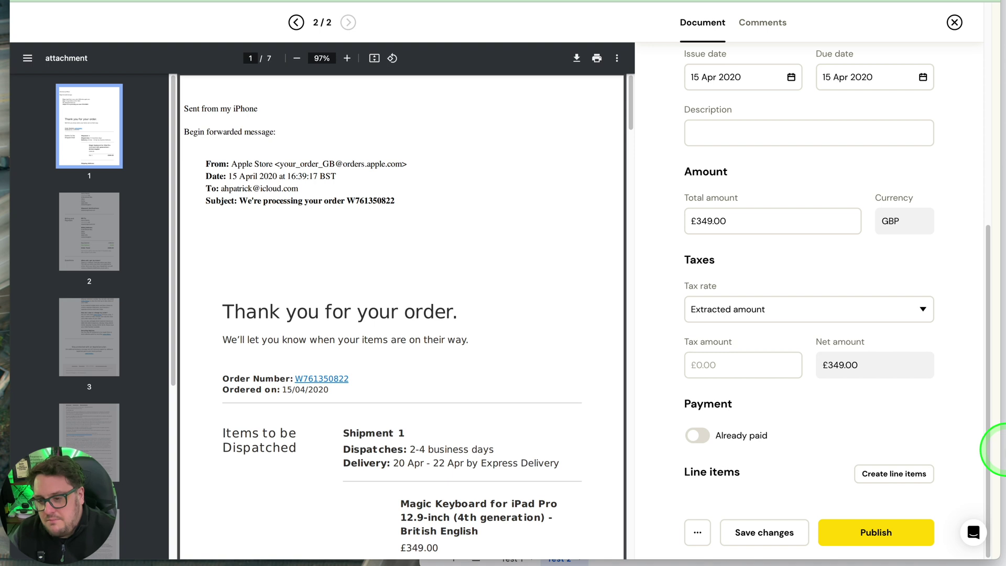
{"action": "left_click", "coordinate": [998, 450]}
{"action": "left_click", "coordinate": [764, 488]}
{"action": "type", "text": "A"}
{"action": "key", "text": "Tab"}
{"action": "type", "text": "A"}
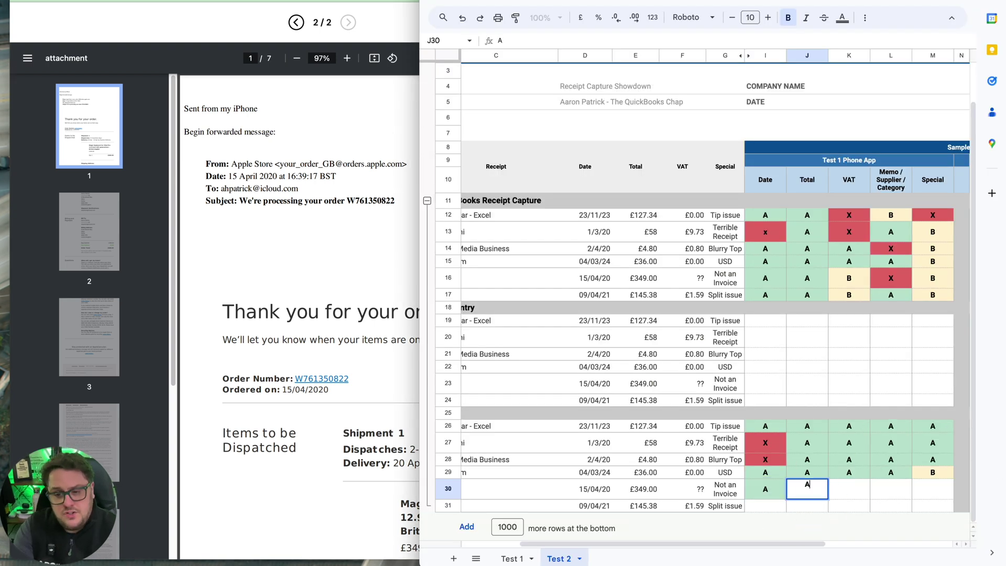
Step: Grade the Apple order's VAT, Memo / Supplier / Category and Special as A in the Apron section
{"action": "key", "text": "Tab"}
{"action": "type", "text": "A"}
{"action": "key", "text": "Tab"}
{"action": "type", "text": "A"}
{"action": "key", "text": "Tab"}
{"action": "type", "text": "A"}
{"action": "key", "text": "Return"}
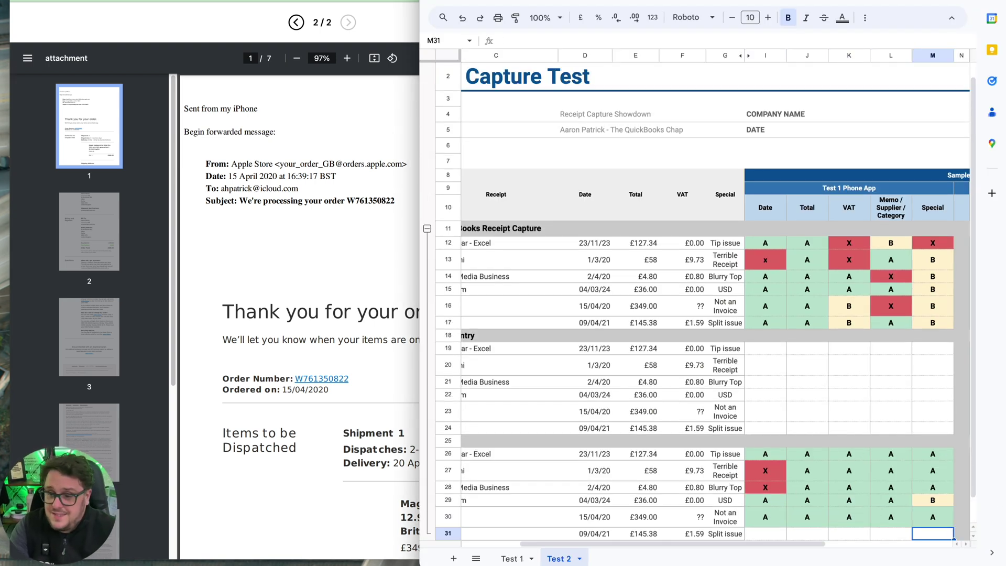
Step: Return to Apron and archive the Apple order to move on to the Costco receipt
{"action": "left_click", "coordinate": [351, 90]}
{"action": "left_click", "coordinate": [697, 531]}
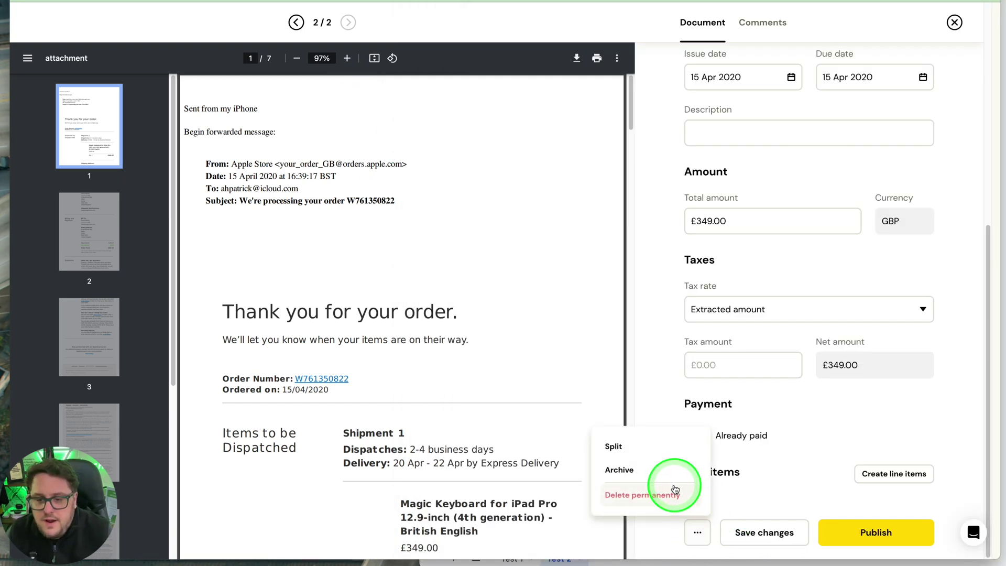
{"action": "left_click", "coordinate": [634, 473]}
{"action": "left_click", "coordinate": [545, 286]}
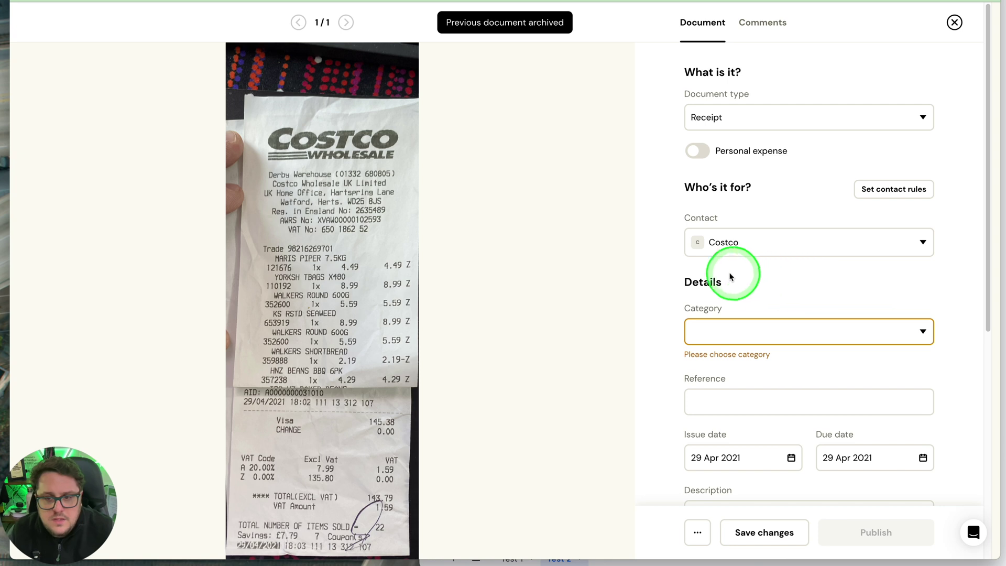
Step: Open the contact rules for Costco and set the category to Sundry expenses
{"action": "left_click", "coordinate": [759, 330]}
{"action": "left_click", "coordinate": [652, 334]}
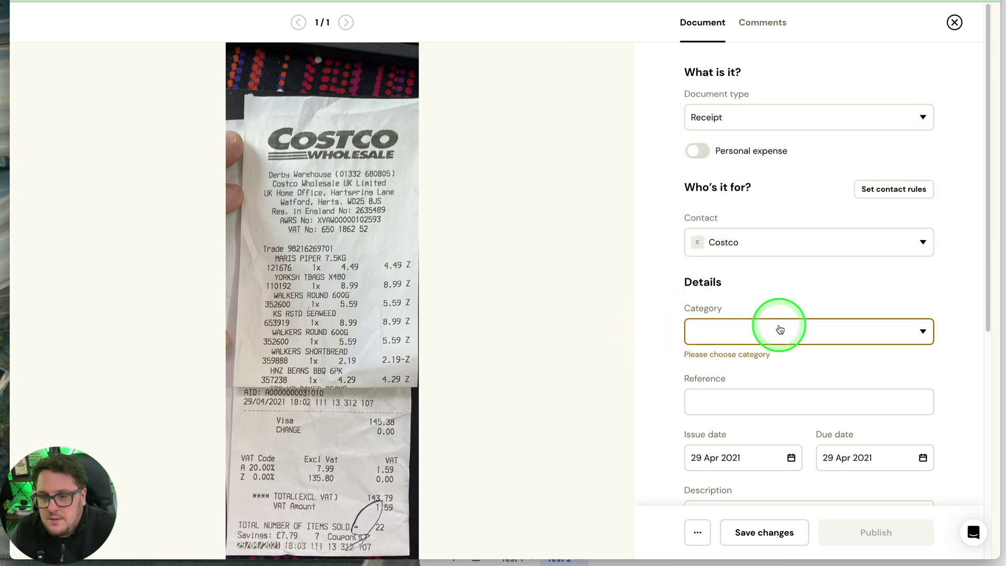
{"action": "left_click", "coordinate": [902, 189]}
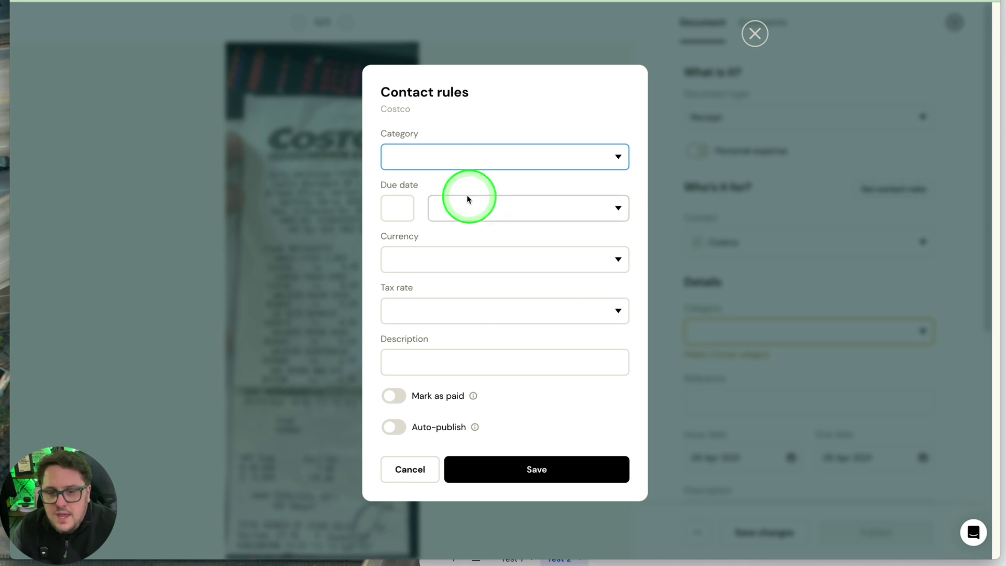
{"action": "left_click", "coordinate": [534, 204]}
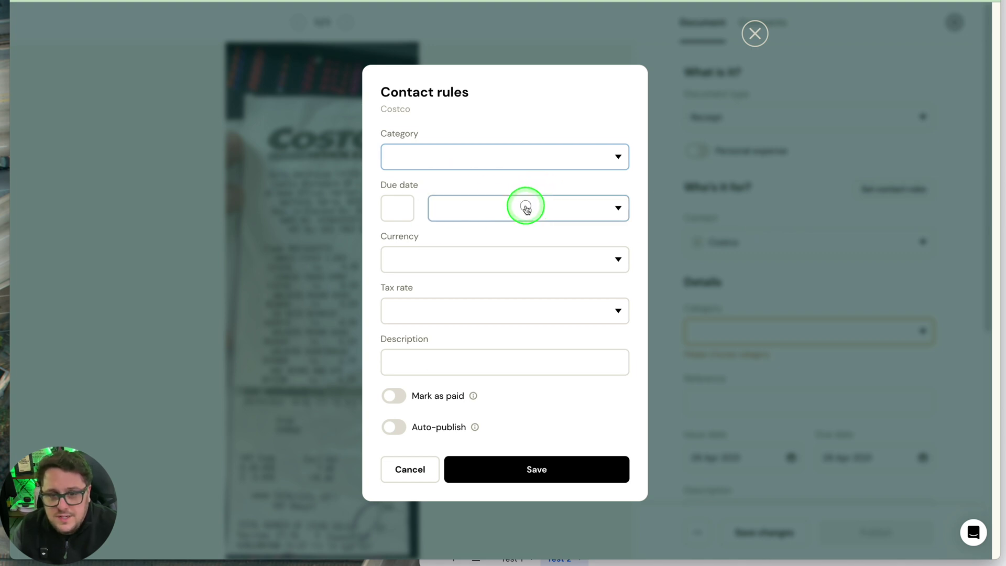
{"action": "left_click", "coordinate": [476, 158]}
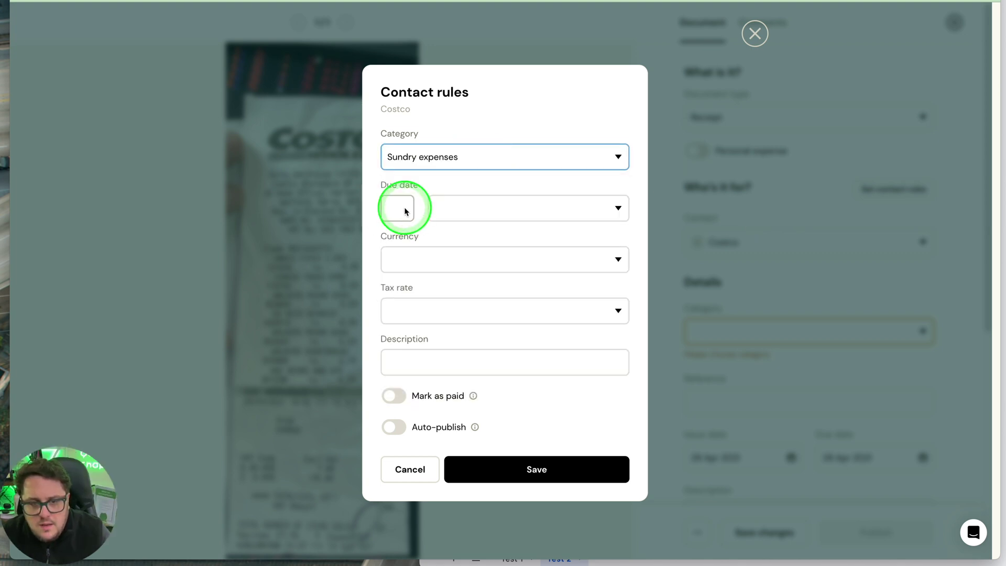
Step: Set the due date to None and the currency to GBP (British Pound) in the Costco contact rules
{"action": "left_click", "coordinate": [498, 206]}
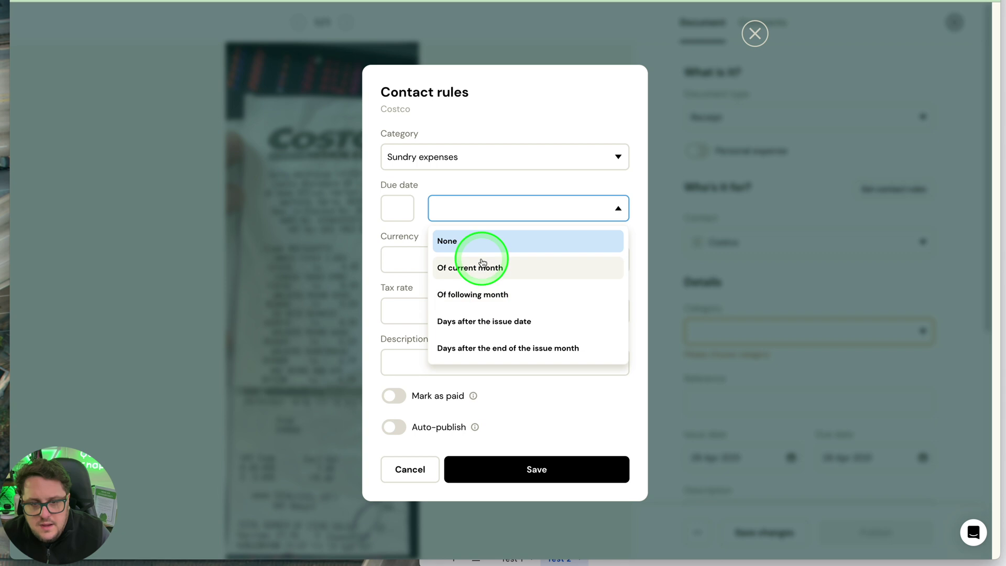
{"action": "left_click", "coordinate": [485, 241]}
{"action": "left_click", "coordinate": [447, 261]}
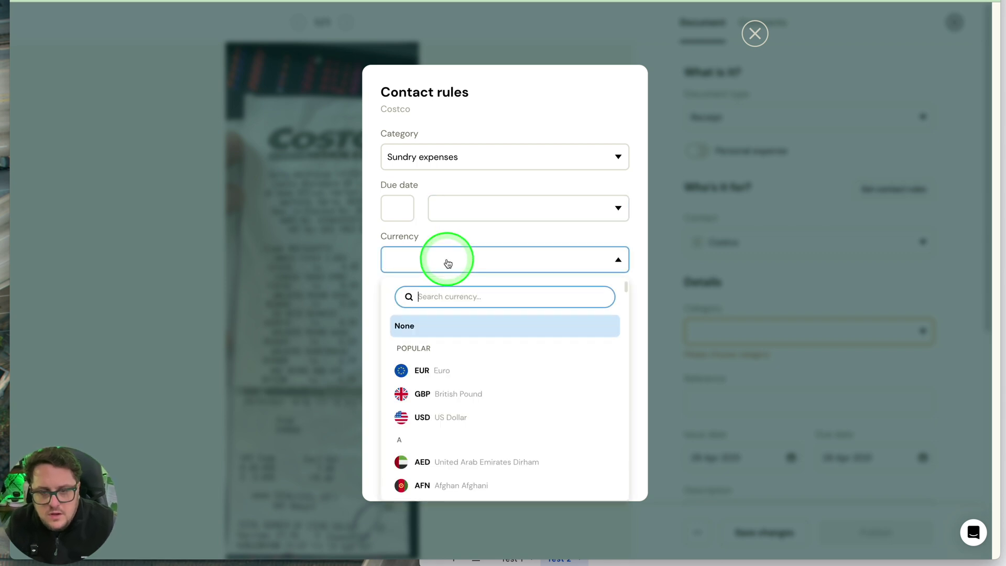
{"action": "left_click", "coordinate": [498, 395]}
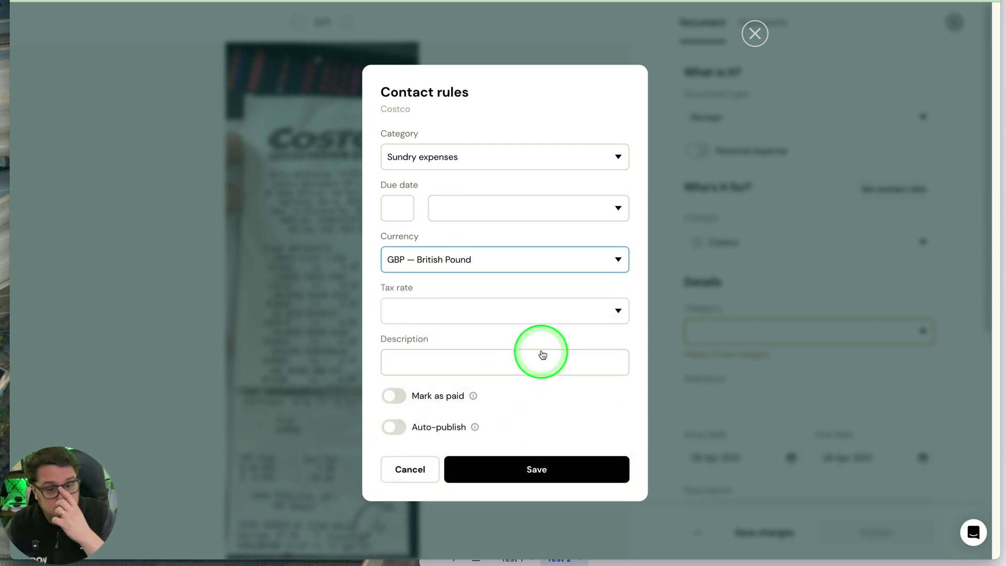
Step: Set the Costco contact rules' tax rate to No VAT (0%) and save the rules
{"action": "left_click", "coordinate": [441, 316]}
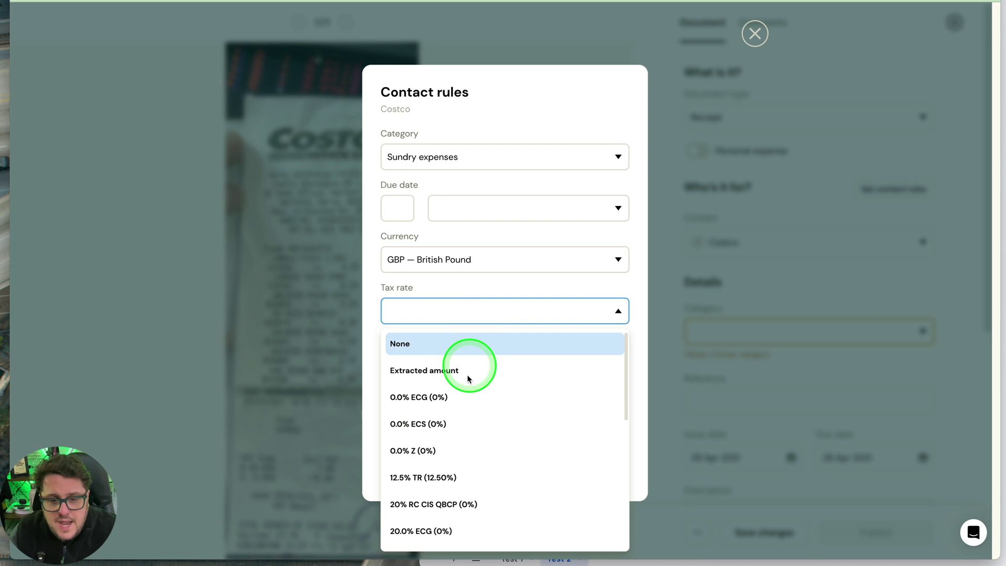
{"action": "scroll", "coordinate": [478, 442], "scroll_direction": "down", "scroll_amount": 5}
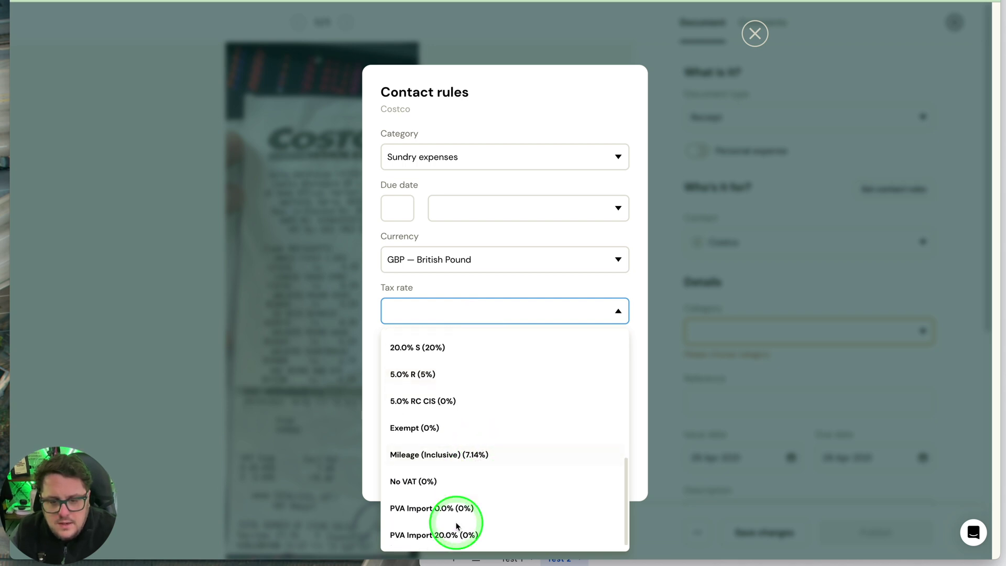
{"action": "left_click", "coordinate": [451, 478]}
{"action": "left_click", "coordinate": [524, 472]}
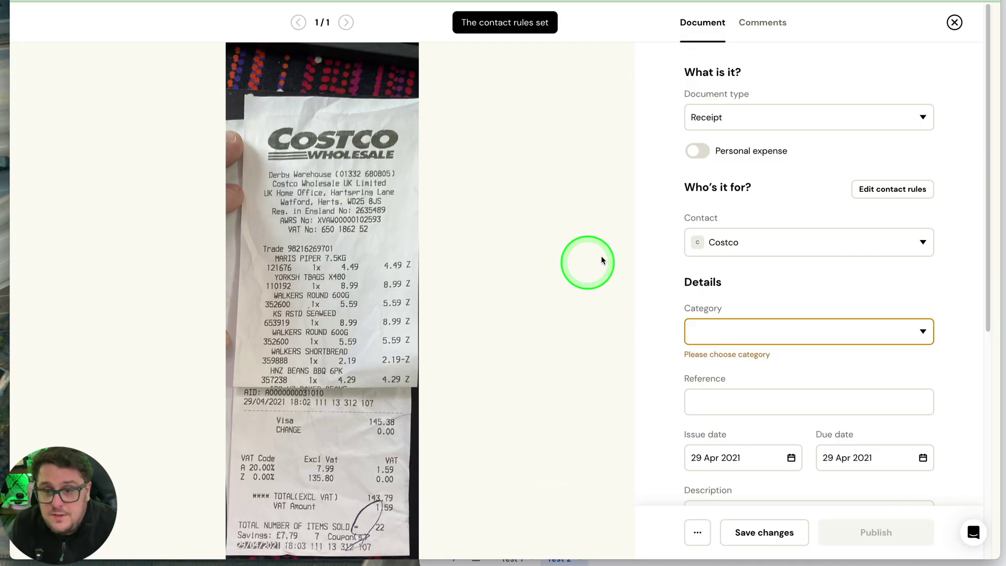
Step: Review the Costco receipt's extracted dates, total and tax, and look into the line item editor without creating any lines
{"action": "scroll", "coordinate": [842, 454], "scroll_direction": "down", "scroll_amount": 4}
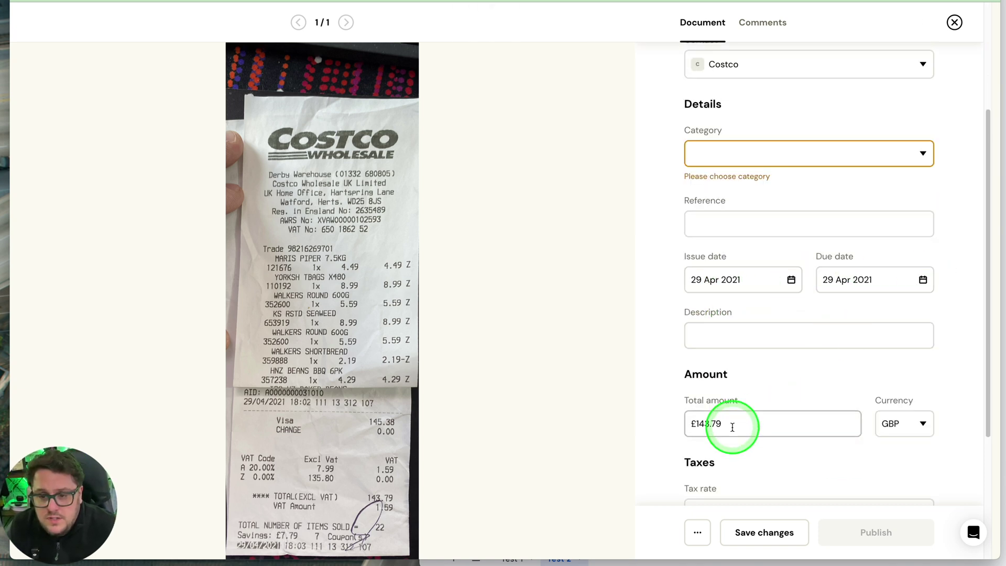
{"action": "scroll", "coordinate": [770, 427], "scroll_direction": "down", "scroll_amount": 3}
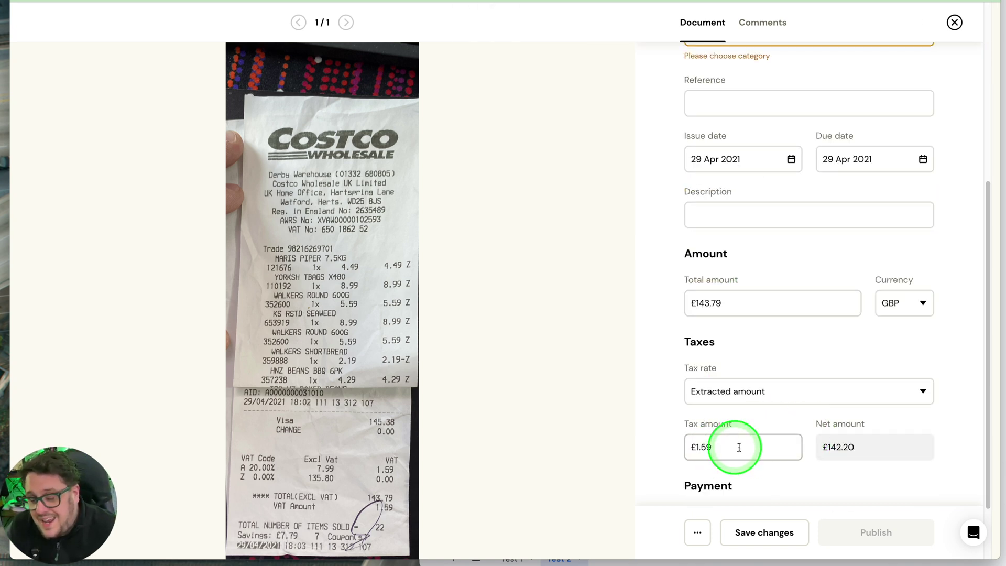
{"action": "scroll", "coordinate": [754, 429], "scroll_direction": "down", "scroll_amount": 2}
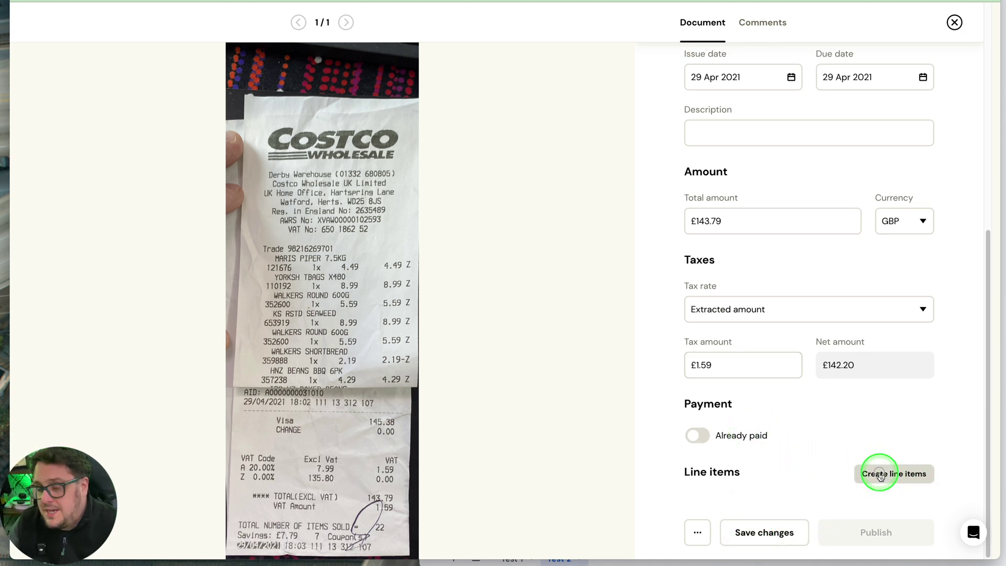
{"action": "left_click", "coordinate": [879, 474]}
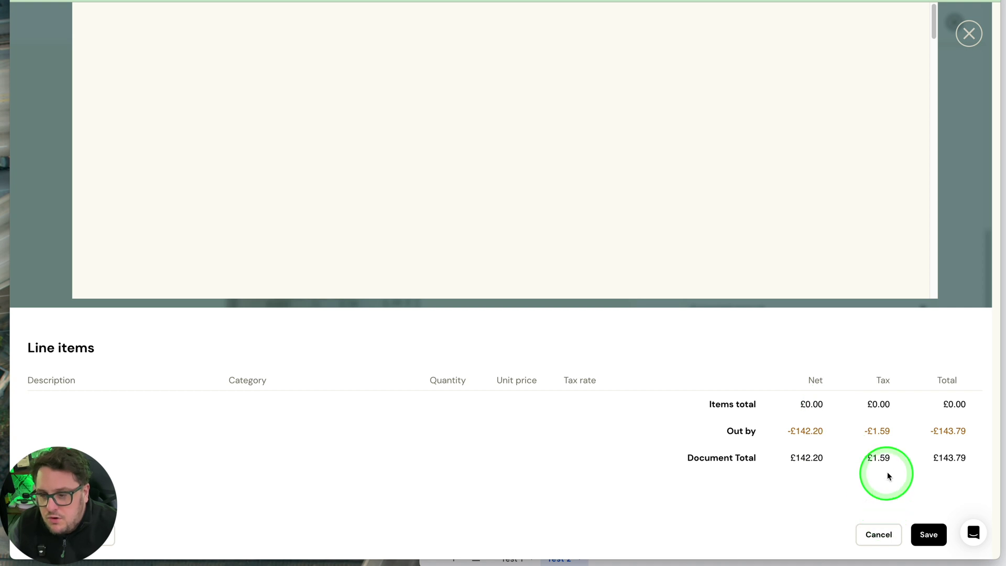
{"action": "left_click", "coordinate": [877, 534]}
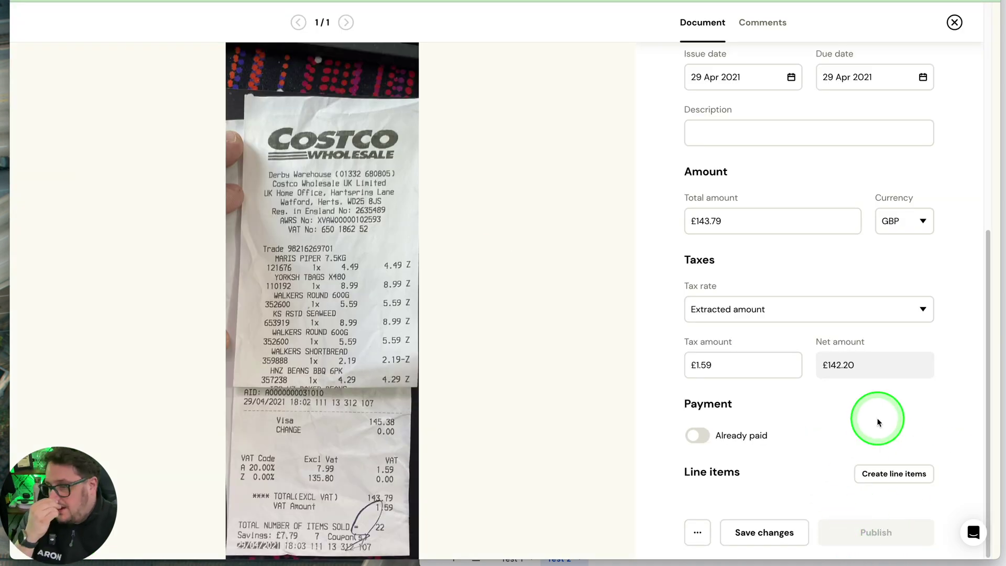
Step: Grade the Costco receipt in the spreadsheet's Apron section: A for Date, Total and VAT, B for Memo / Supplier / Category and Special
{"action": "left_click", "coordinate": [999, 257]}
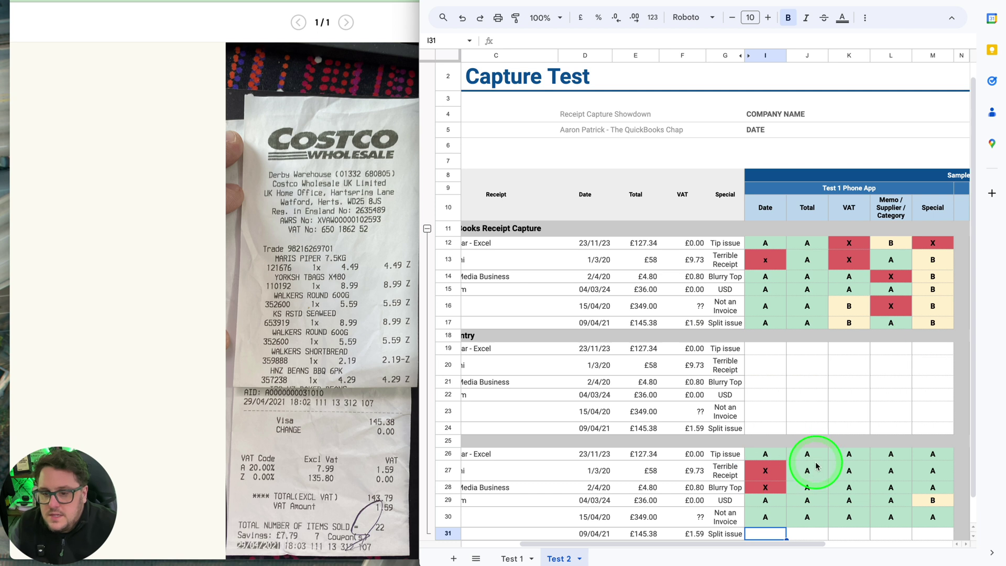
{"action": "type", "text": "A"}
{"action": "left_click", "coordinate": [826, 533]}
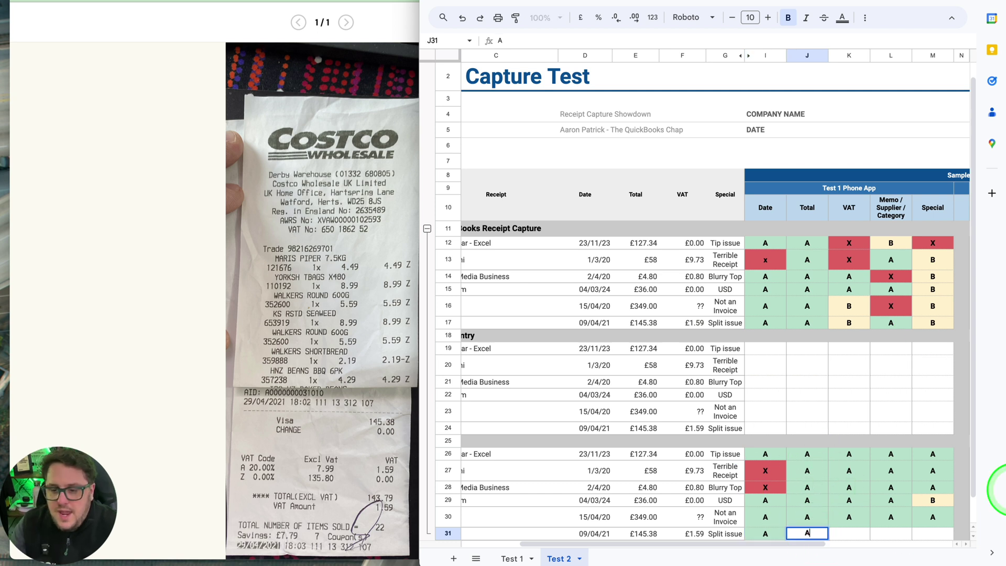
{"action": "key", "text": "Tab"}
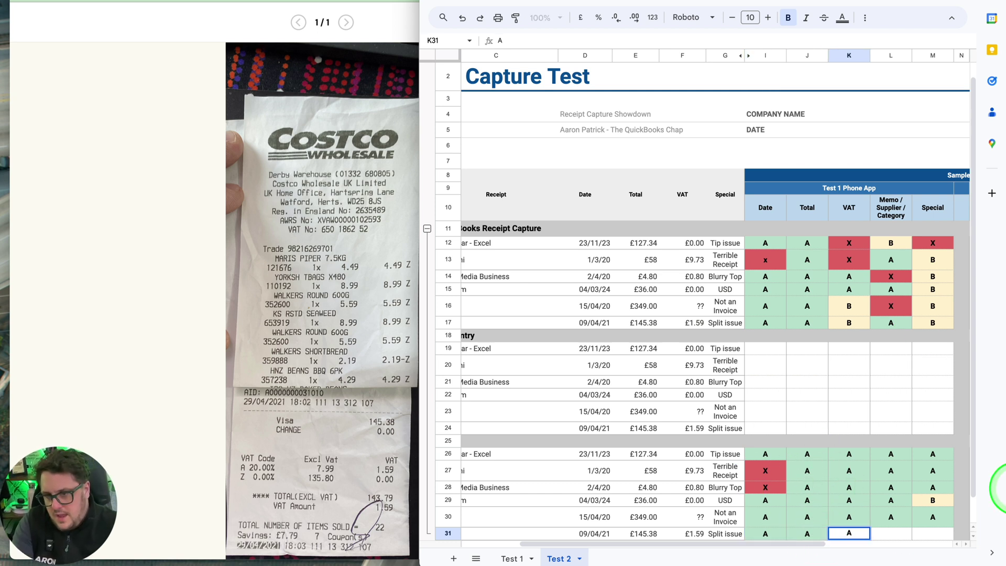
{"action": "key", "text": "Tab"}
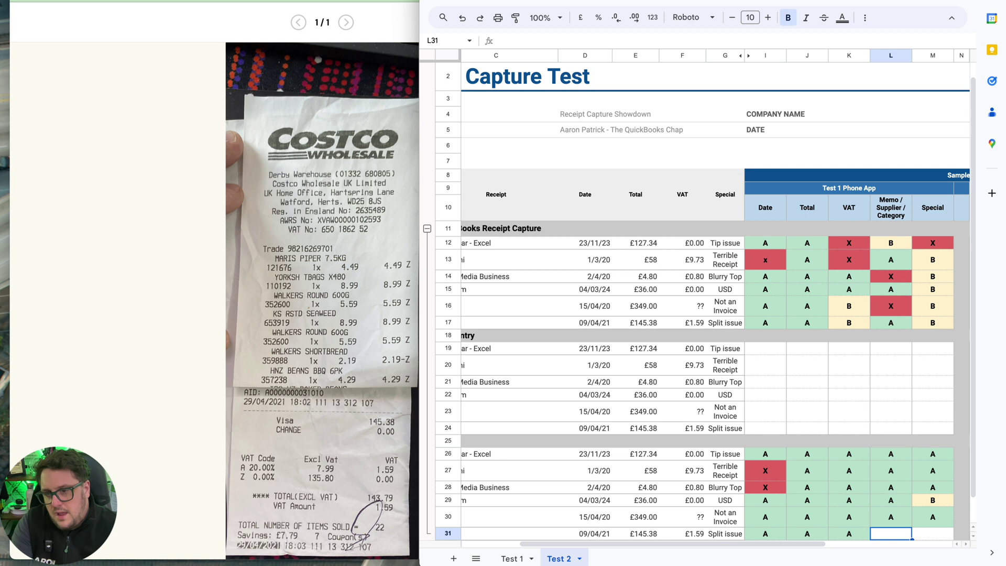
{"action": "type", "text": "A"}
{"action": "key", "text": "Tab"}
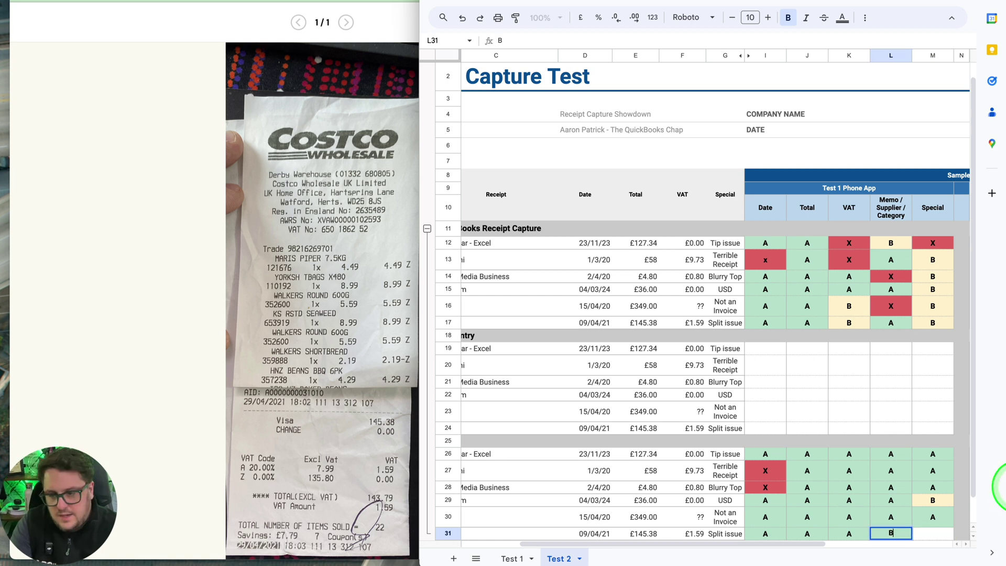
{"action": "key", "text": "Tab"}
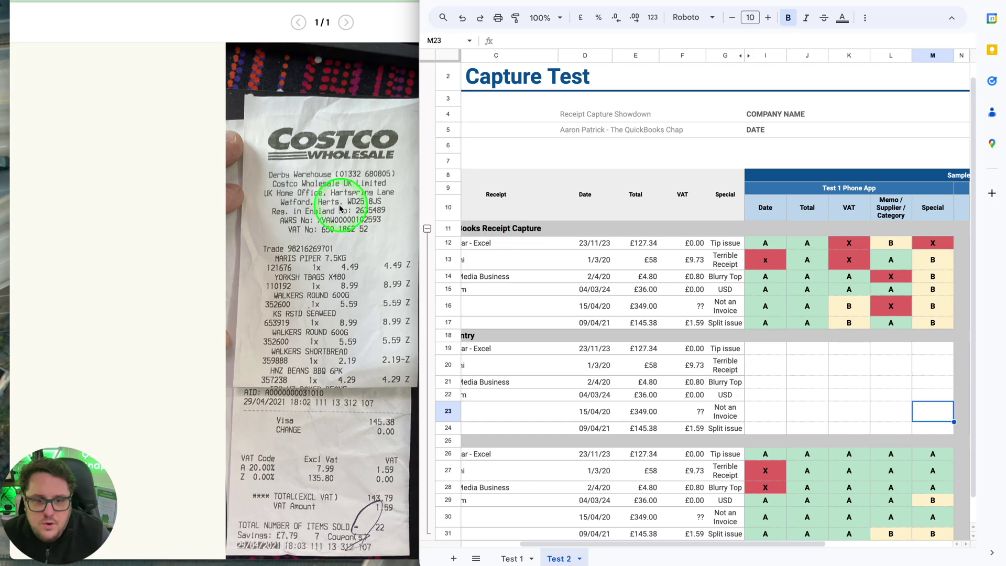
Step: Return to Apron and archive the Costco receipt
{"action": "left_click", "coordinate": [792, 24]}
{"action": "scroll", "coordinate": [875, 123], "scroll_direction": "up", "scroll_amount": 7}
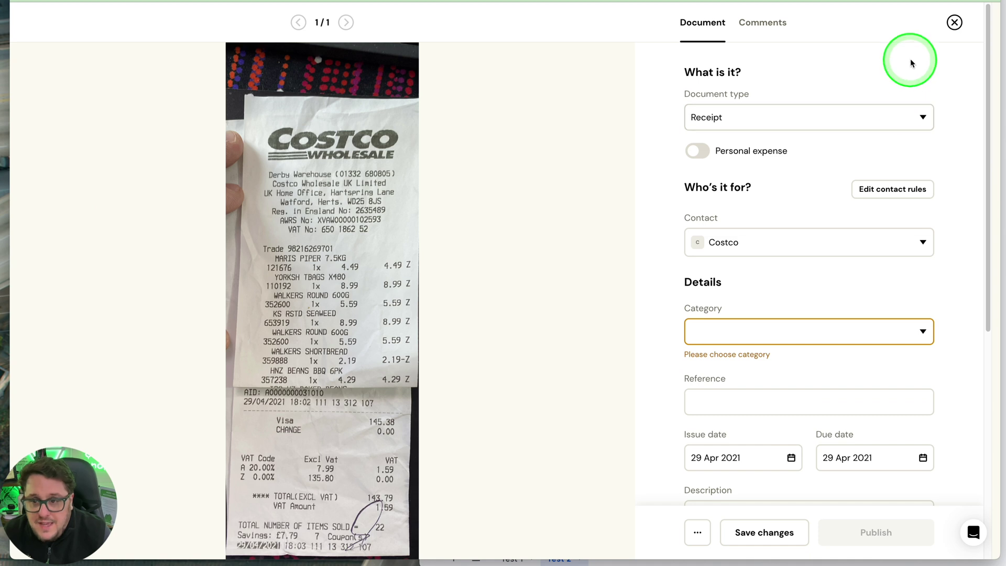
{"action": "left_click", "coordinate": [697, 532]}
{"action": "left_click", "coordinate": [619, 469]}
{"action": "left_click", "coordinate": [555, 292]}
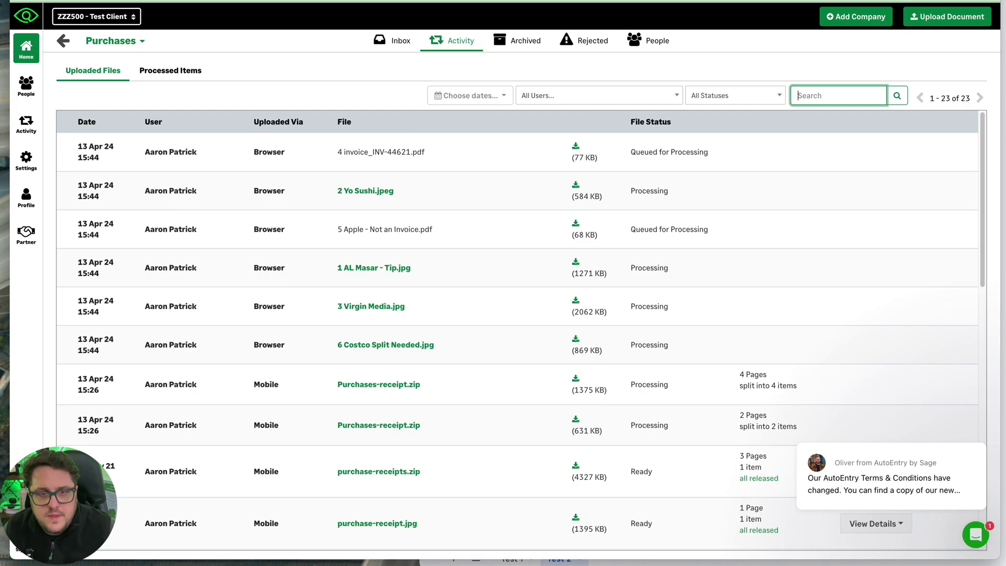
Step: Open the test client's Purchases inbox in AutoEntry to check the processing of the uploaded files
{"action": "left_click", "coordinate": [26, 47]}
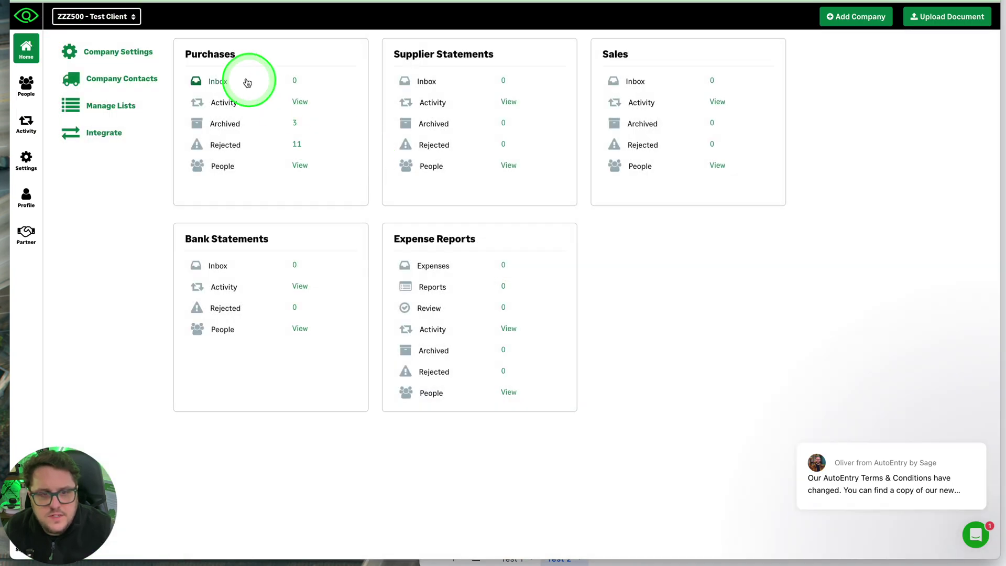
{"action": "left_click", "coordinate": [210, 81]}
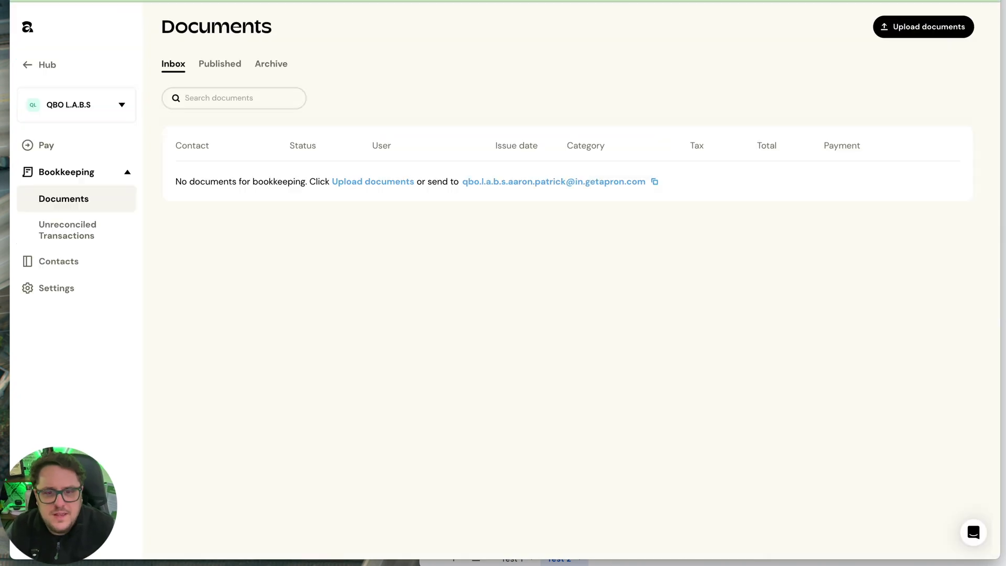
Step: Upload all six sample receipts and invoices from the Downloads folder to Apron's documents inbox
{"action": "left_click", "coordinate": [942, 29]}
{"action": "left_click", "coordinate": [523, 188]}
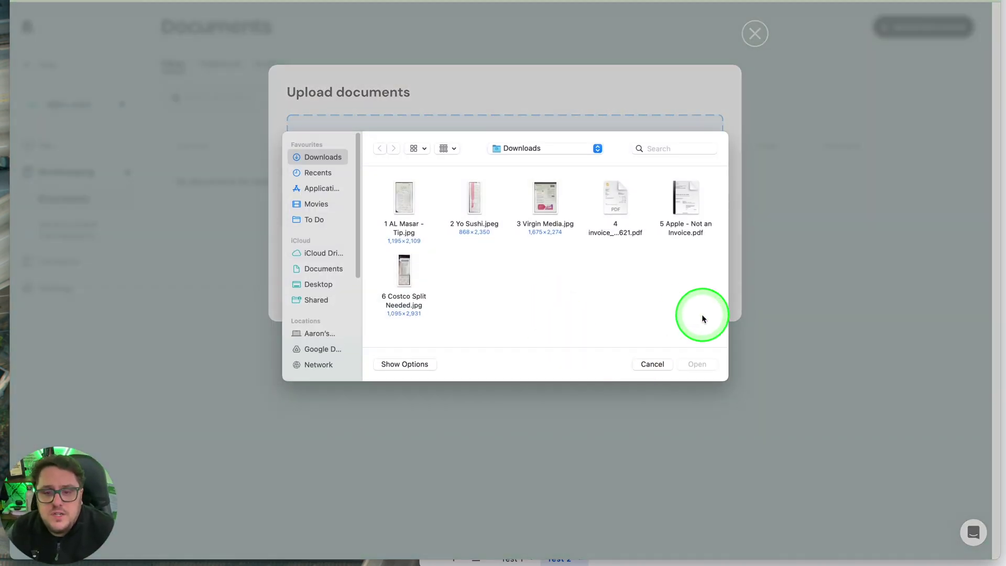
{"action": "left_click_drag", "start_coordinate": [703, 314], "coordinate": [400, 217]}
{"action": "left_click", "coordinate": [698, 364]}
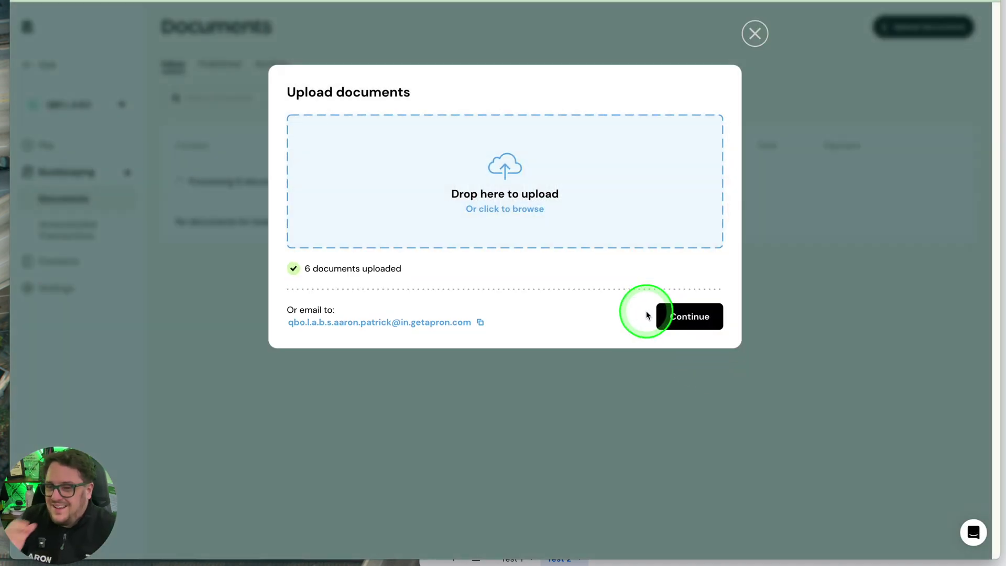
{"action": "left_click", "coordinate": [672, 316]}
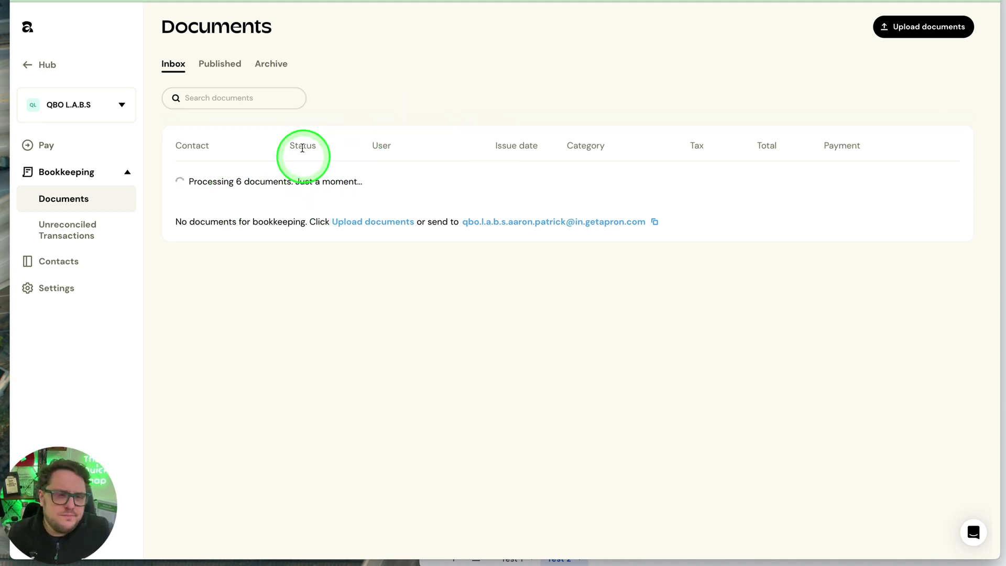
Step: Check AutoEntry's Purchases inbox for processed items, and return to Apron's documents inbox to follow the new uploads
{"action": "left_click", "coordinate": [377, 1]}
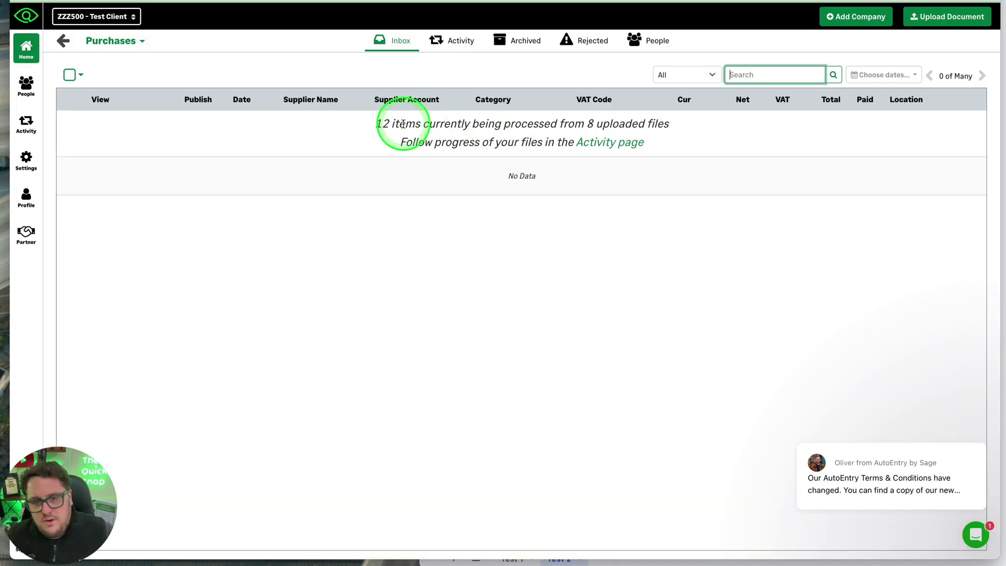
{"action": "left_click", "coordinate": [60, 1]}
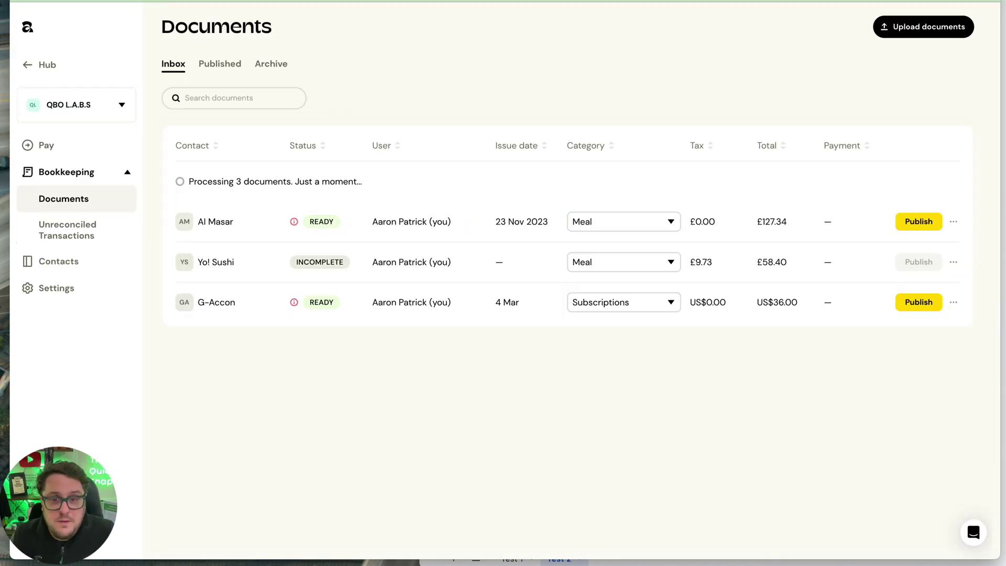
{"action": "left_click", "coordinate": [354, 140]}
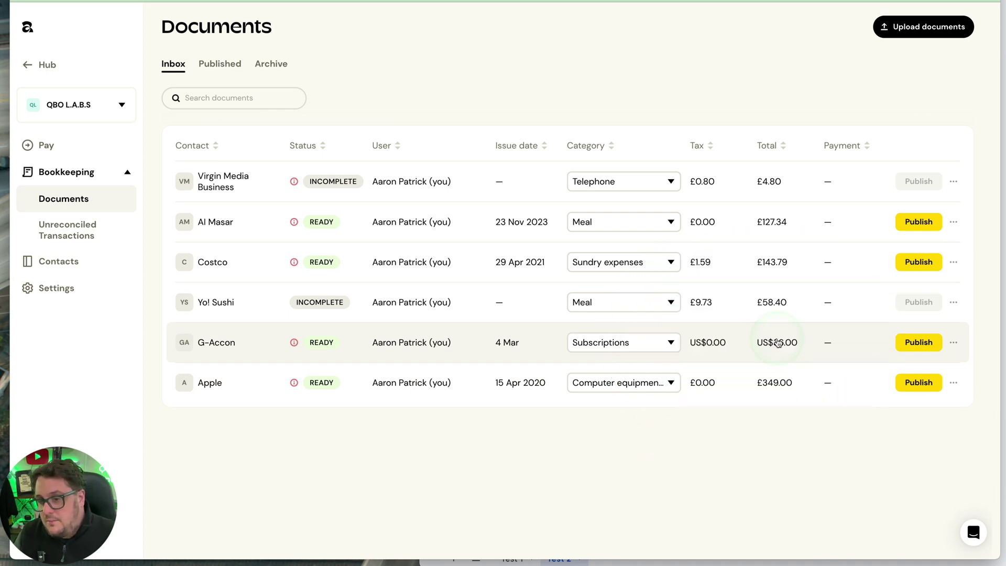
Step: Review the newly uploaded G-Accon invoice in Apron, and regrade its Special as A in the spreadsheet's Apron section
{"action": "left_click", "coordinate": [357, 343]}
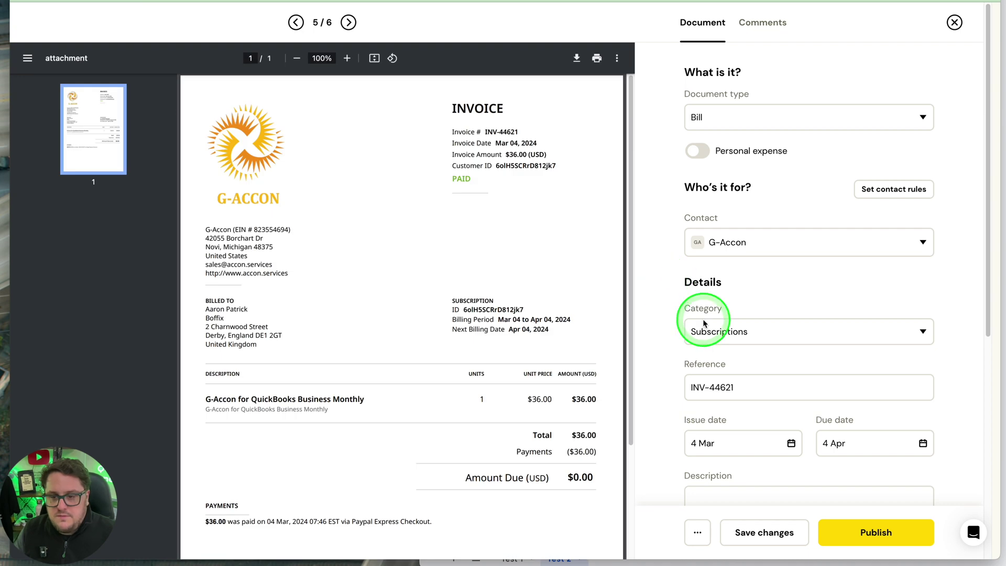
{"action": "scroll", "coordinate": [732, 341], "scroll_direction": "down", "scroll_amount": 5}
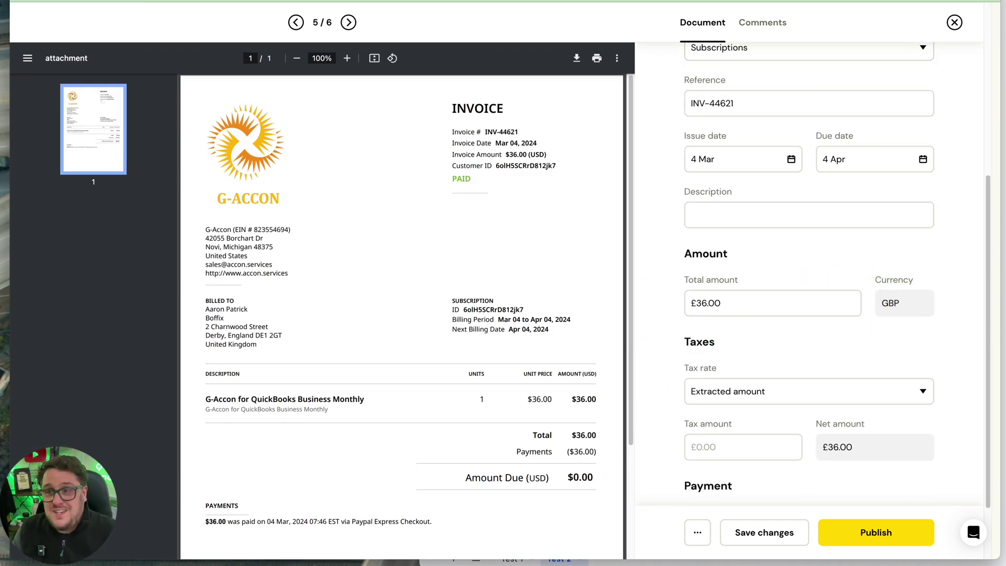
{"action": "left_click", "coordinate": [822, 2]}
{"action": "scroll", "coordinate": [814, 487], "scroll_direction": "down", "scroll_amount": 1}
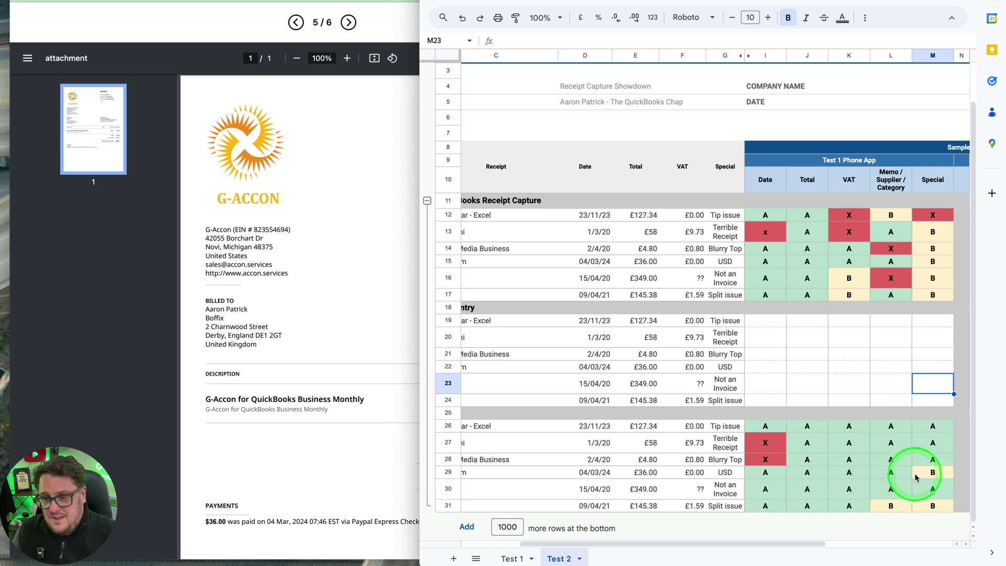
{"action": "left_click", "coordinate": [831, 471]}
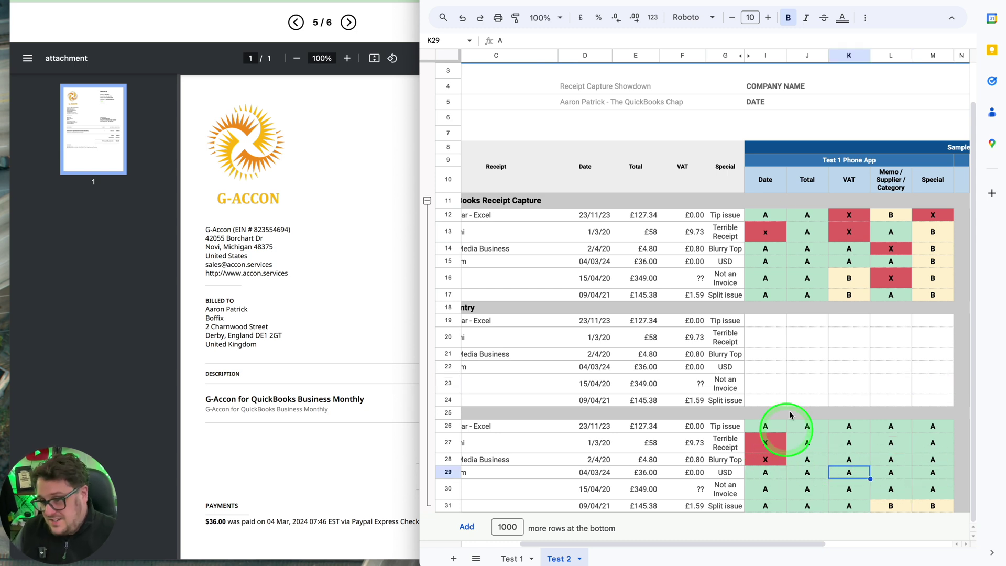
Step: Switch to AutoEntry and check the Purchases activity and inbox for processed files
{"action": "left_click", "coordinate": [225, 246]}
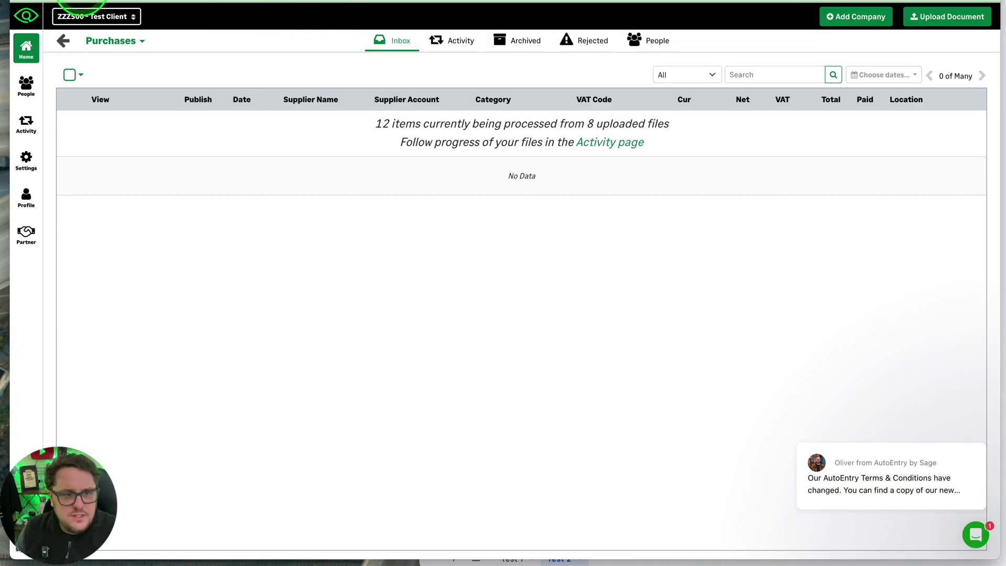
{"action": "left_click", "coordinate": [456, 41]}
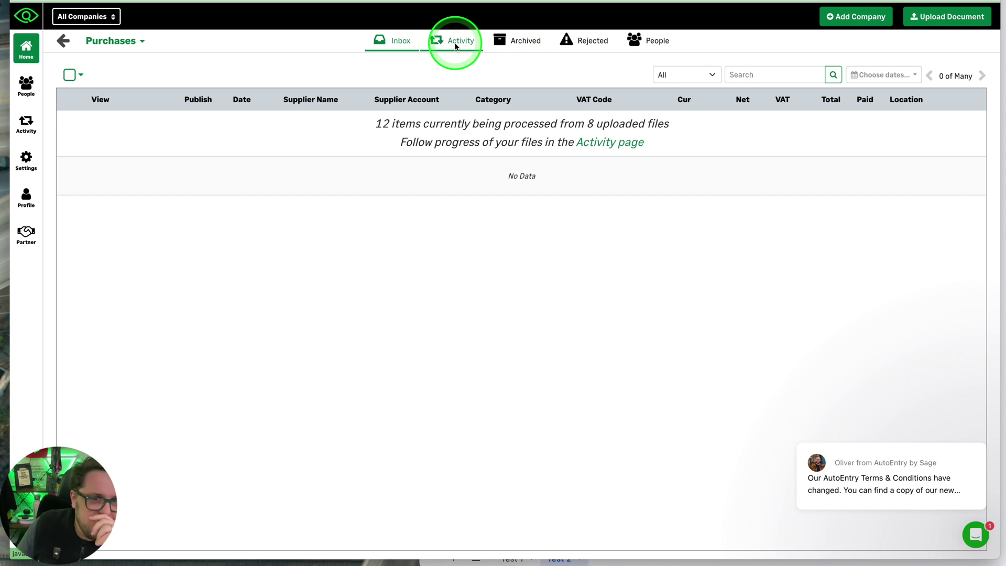
{"action": "left_click", "coordinate": [402, 43]}
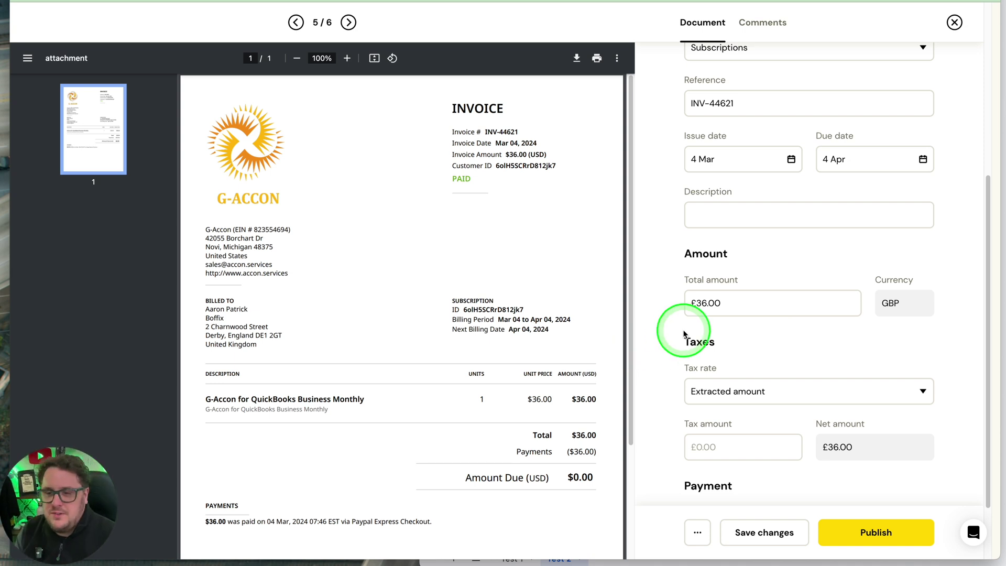
Step: Check the extracted contact, category, reference, dates, amount and tax fields of the G-Accon invoice in Apron
{"action": "scroll", "coordinate": [743, 330], "scroll_direction": "down", "scroll_amount": 2}
{"action": "scroll", "coordinate": [807, 342], "scroll_direction": "up", "scroll_amount": 7}
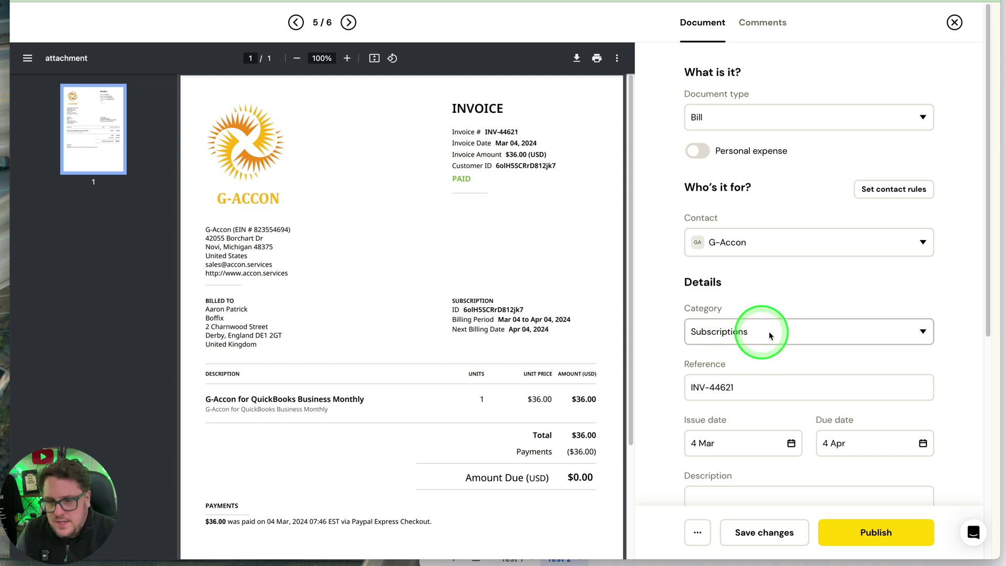
{"action": "scroll", "coordinate": [859, 422], "scroll_direction": "down", "scroll_amount": 2}
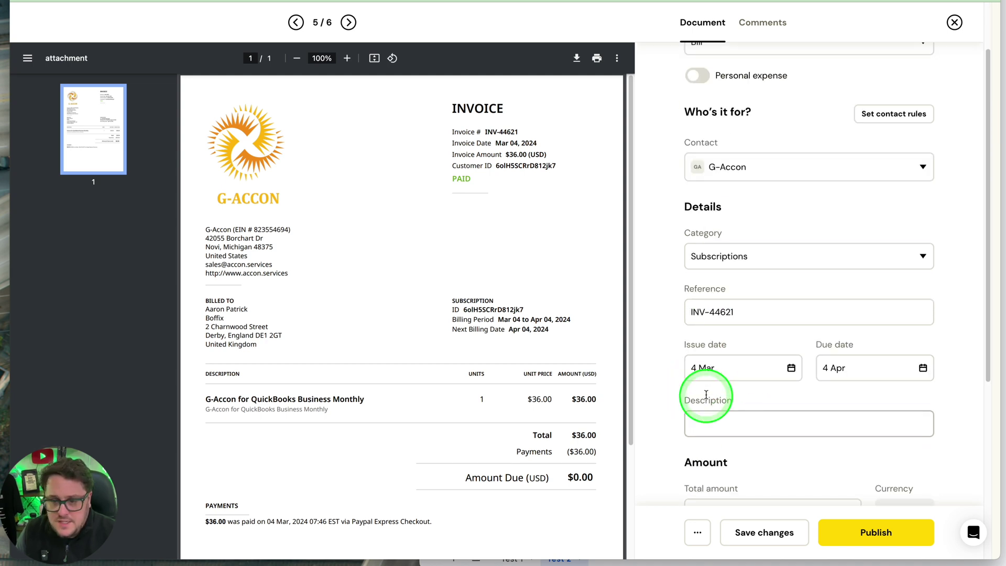
{"action": "scroll", "coordinate": [755, 379], "scroll_direction": "down", "scroll_amount": 5}
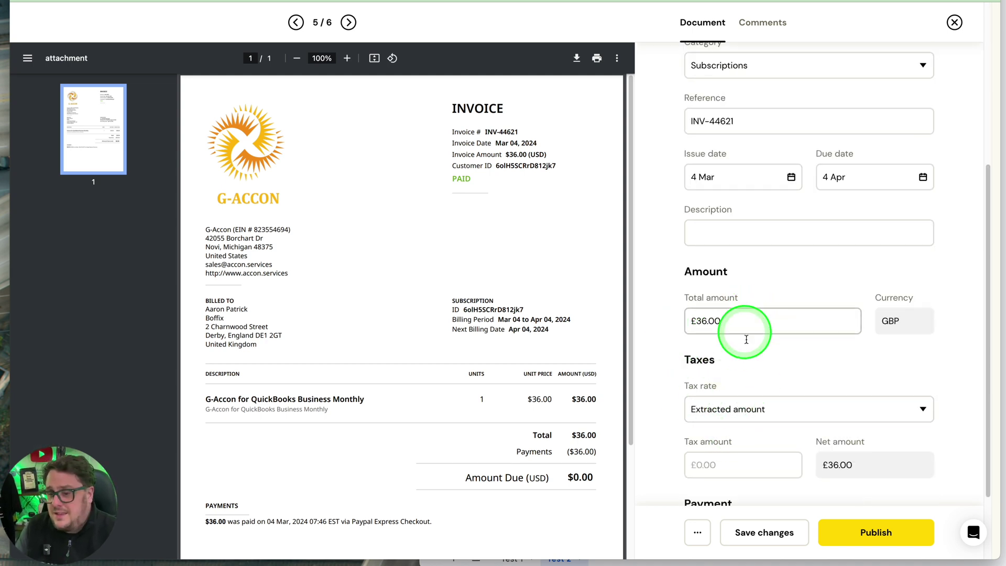
{"action": "scroll", "coordinate": [831, 359], "scroll_direction": "up", "scroll_amount": 1}
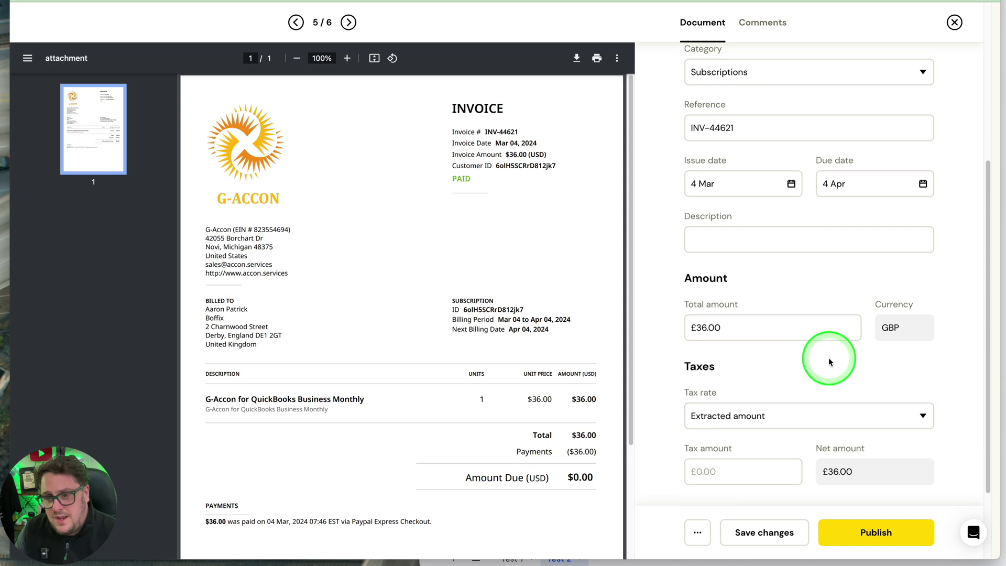
Step: Switch to the spreadsheet and grade all five Test 2 Upload criteria as A for G Accom in the Apron section
{"action": "left_click", "coordinate": [1002, 340]}
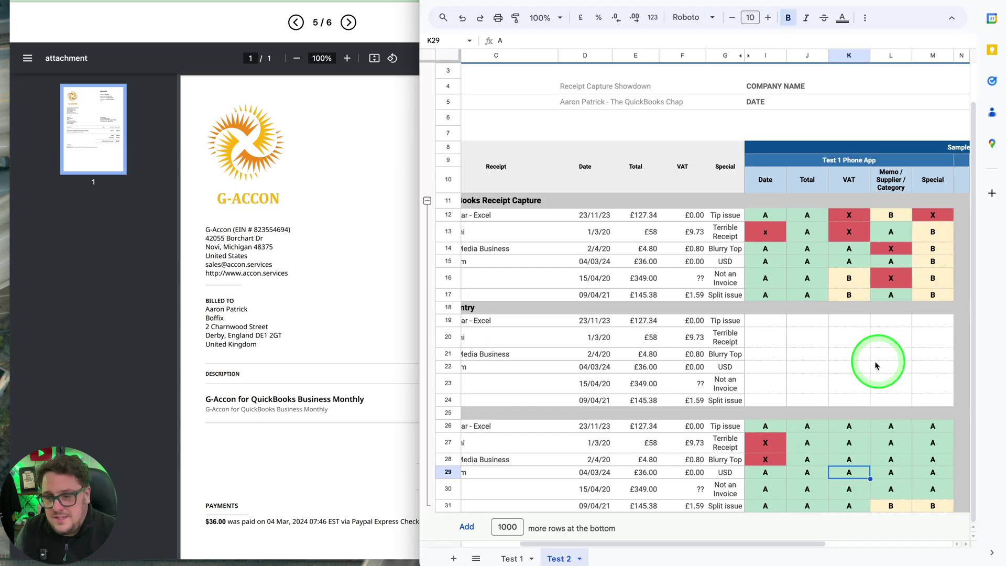
{"action": "scroll", "coordinate": [855, 437], "scroll_direction": "right", "scroll_amount": 4}
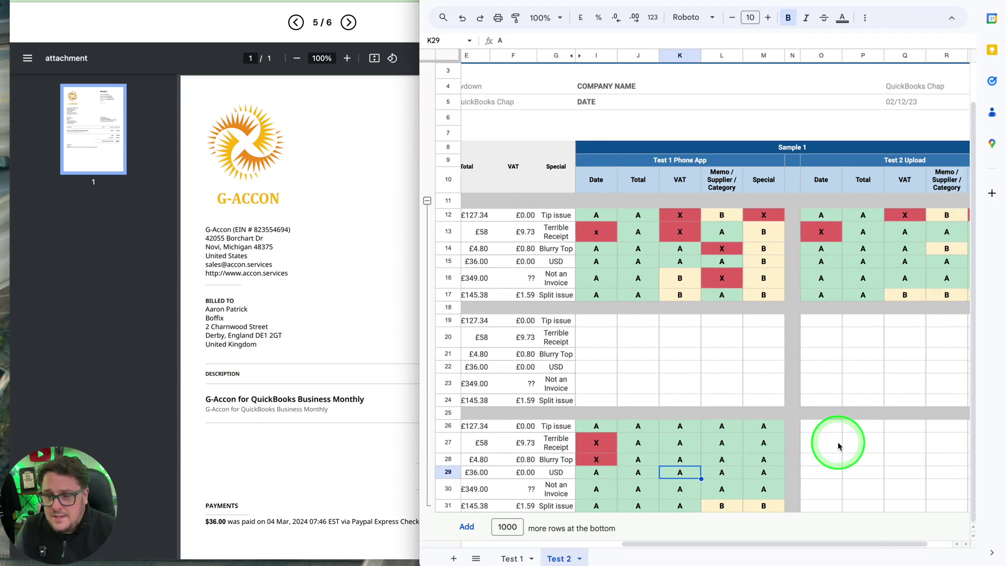
{"action": "scroll", "coordinate": [814, 474], "scroll_direction": "left", "scroll_amount": 5}
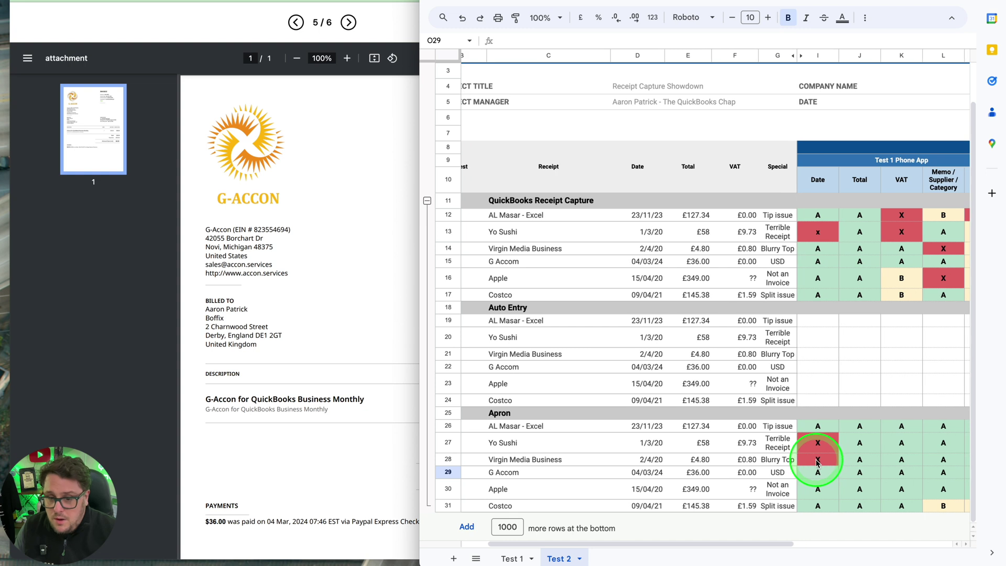
{"action": "scroll", "coordinate": [814, 474], "scroll_direction": "right", "scroll_amount": 5}
{"action": "type", "text": "A"}
{"action": "key", "text": "Tab"}
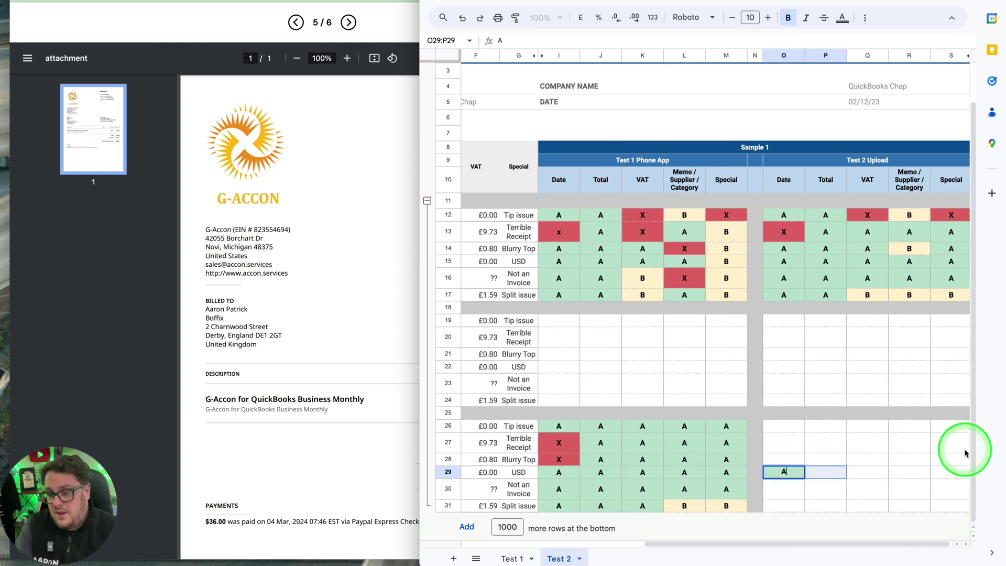
{"action": "type", "text": "A"}
{"action": "key", "text": "Tab"}
{"action": "type", "text": "A"}
{"action": "key", "text": "Tab"}
{"action": "type", "text": "A"}
{"action": "key", "text": "Tab"}
{"action": "type", "text": "A"}
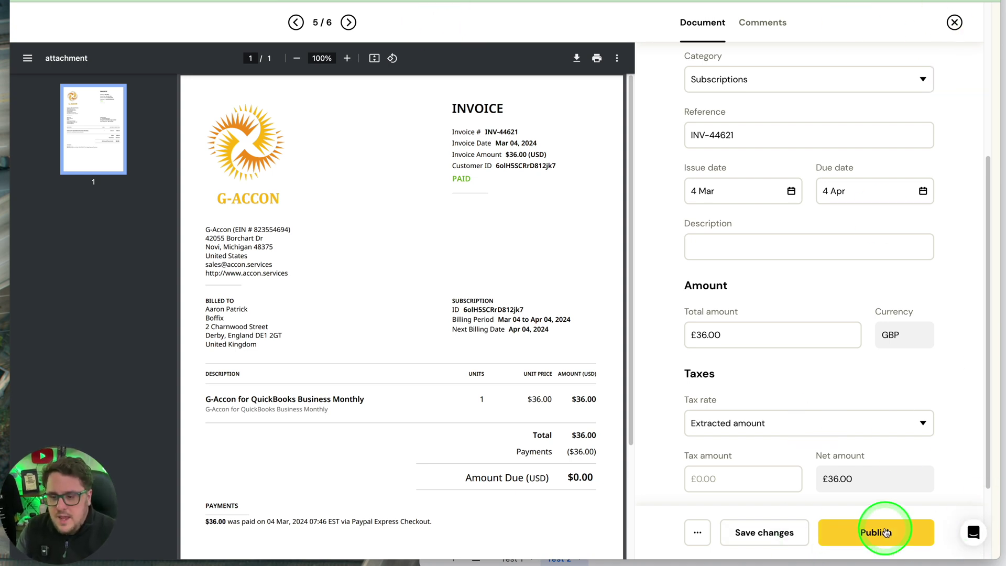
Step: Return to Apron, close the G-Accon invoice, and review the extracted details of the Apple receipt
{"action": "left_click", "coordinate": [955, 22]}
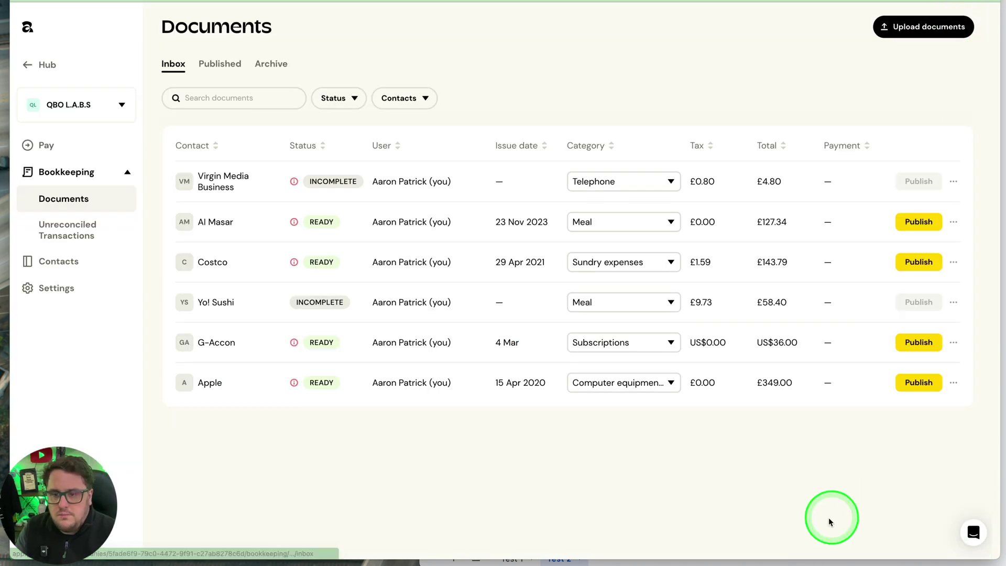
{"action": "left_click", "coordinate": [208, 382]}
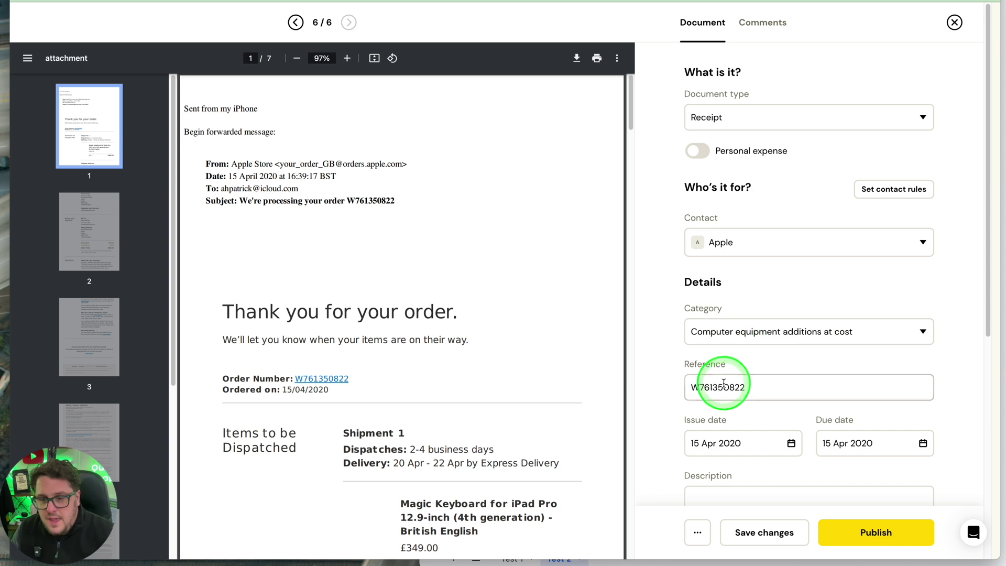
{"action": "scroll", "coordinate": [733, 435], "scroll_direction": "down", "scroll_amount": 4}
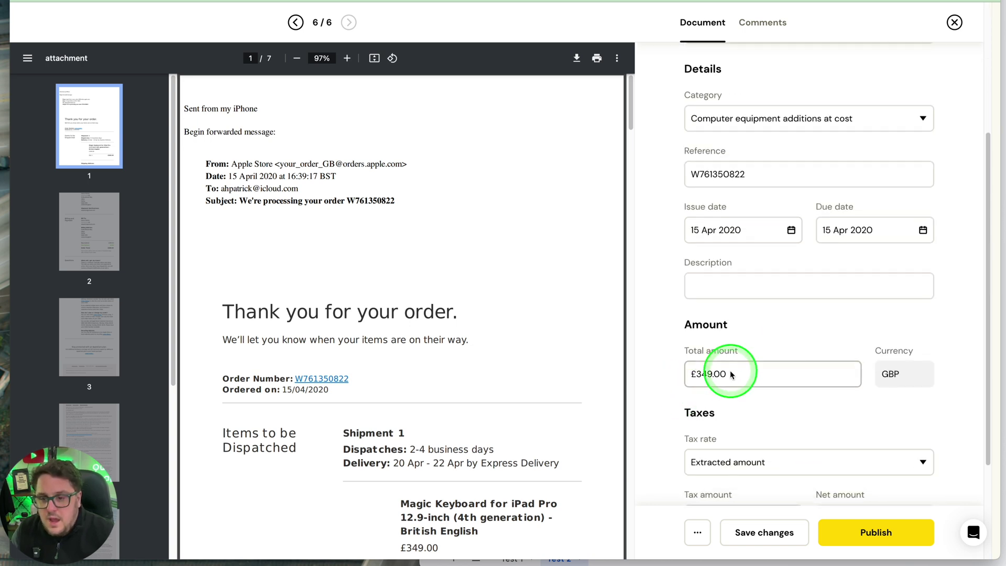
{"action": "scroll", "coordinate": [731, 372], "scroll_direction": "down", "scroll_amount": 3}
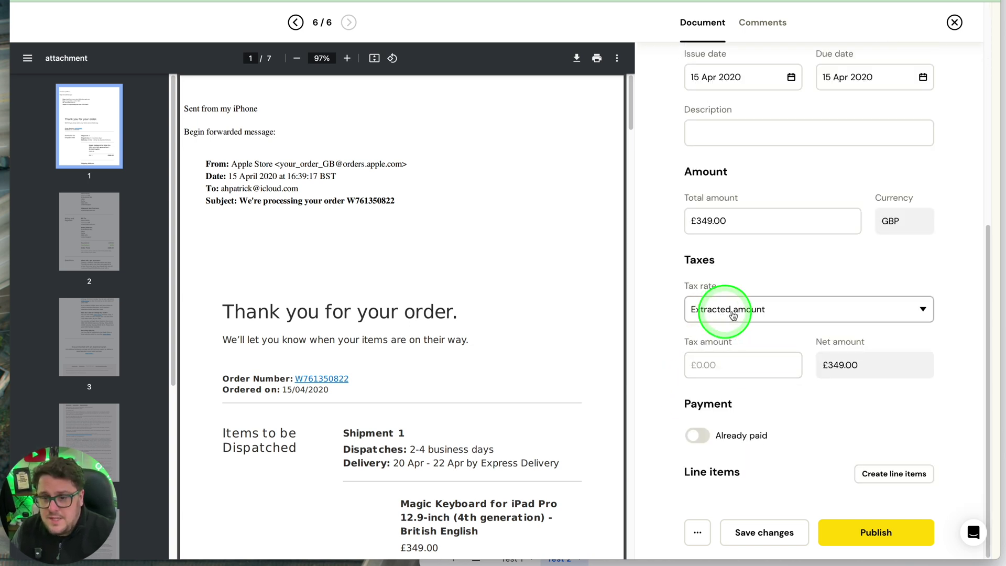
Step: Switch to the spreadsheet and grade all five Test 2 Upload criteria as A for Apple in the Apron section
{"action": "mouse_move", "coordinate": [994, 399]}
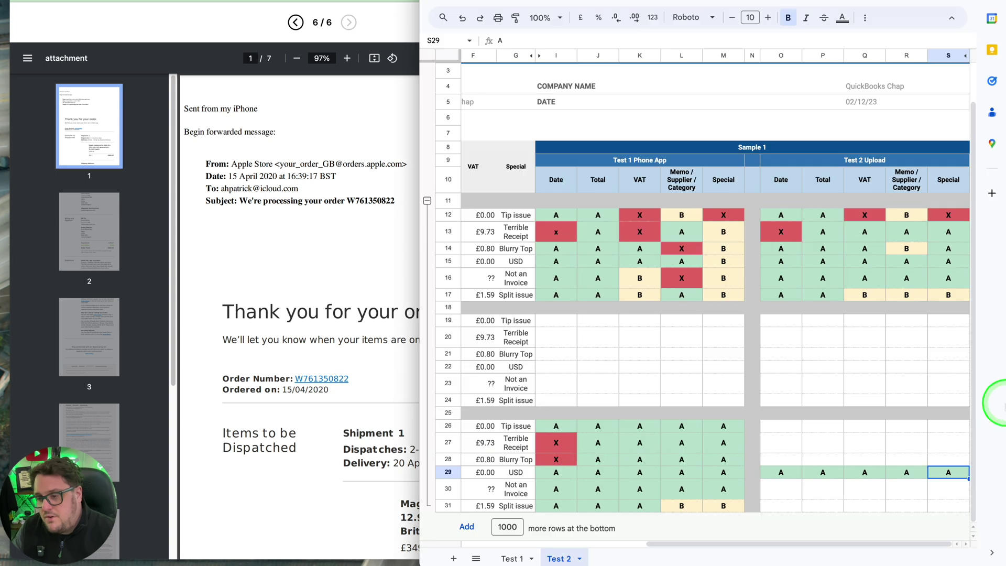
{"action": "scroll", "coordinate": [749, 472], "scroll_direction": "left", "scroll_amount": 5}
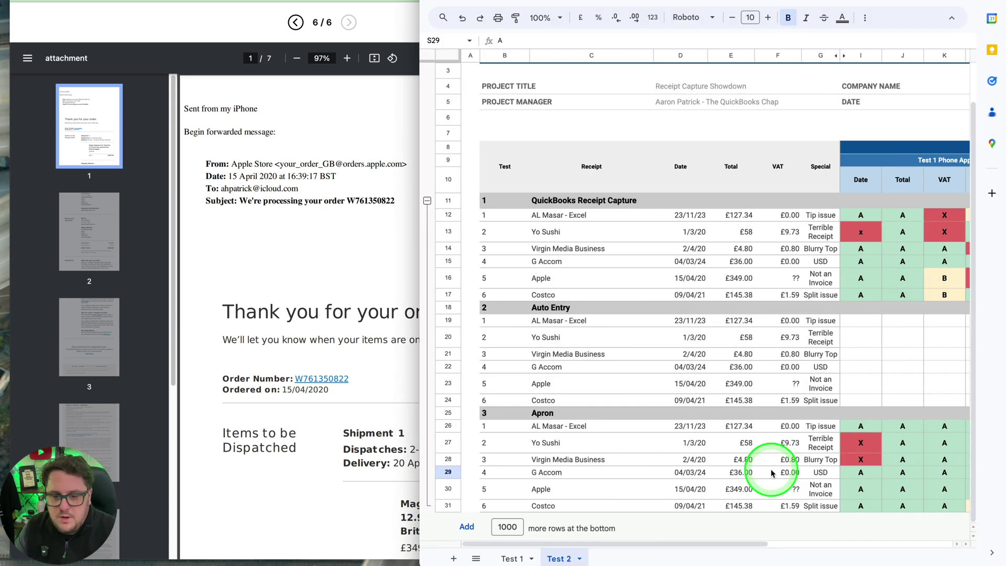
{"action": "scroll", "coordinate": [767, 470], "scroll_direction": "right", "scroll_amount": 5}
{"action": "left_click", "coordinate": [773, 482]}
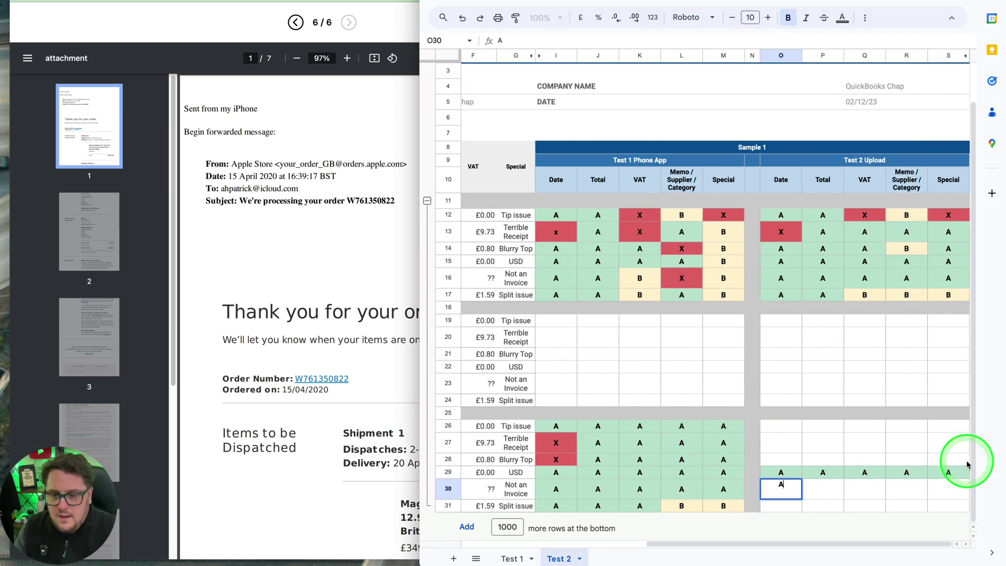
{"action": "type", "text": "A"}
{"action": "key", "text": "Tab"}
{"action": "type", "text": "A"}
{"action": "key", "text": "Tab"}
{"action": "type", "text": "A"}
{"action": "key", "text": "Tab"}
{"action": "type", "text": "A"}
{"action": "key", "text": "Tab"}
{"action": "type", "text": "A"}
{"action": "key", "text": "Return"}
Step: Return to Apron, publish the Apple receipt from the documents inbox, and check the alert icons beside the document statuses
{"action": "left_click", "coordinate": [345, 204]}
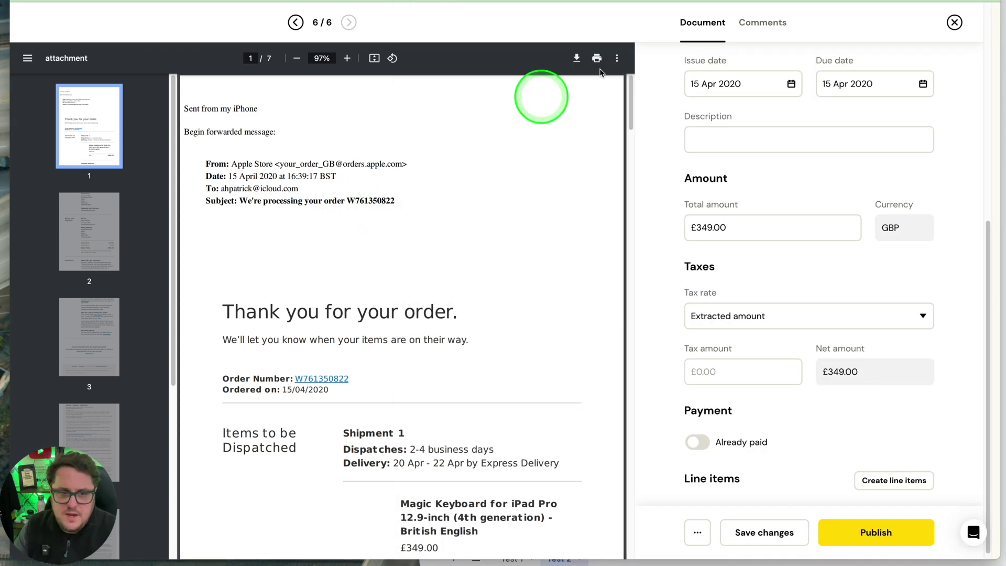
{"action": "left_click", "coordinate": [954, 22]}
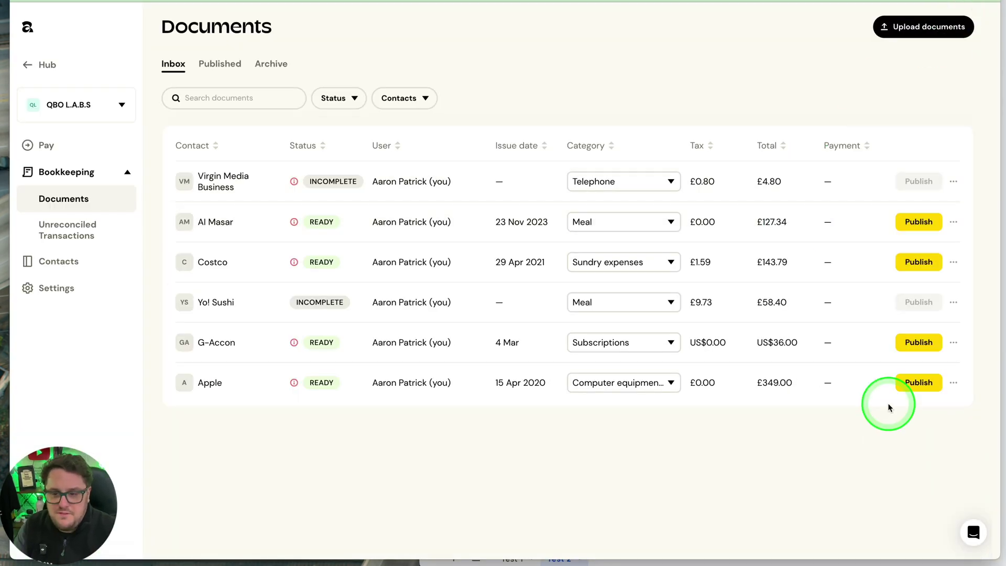
{"action": "left_click", "coordinate": [919, 384]}
{"action": "mouse_move", "coordinate": [293, 384]}
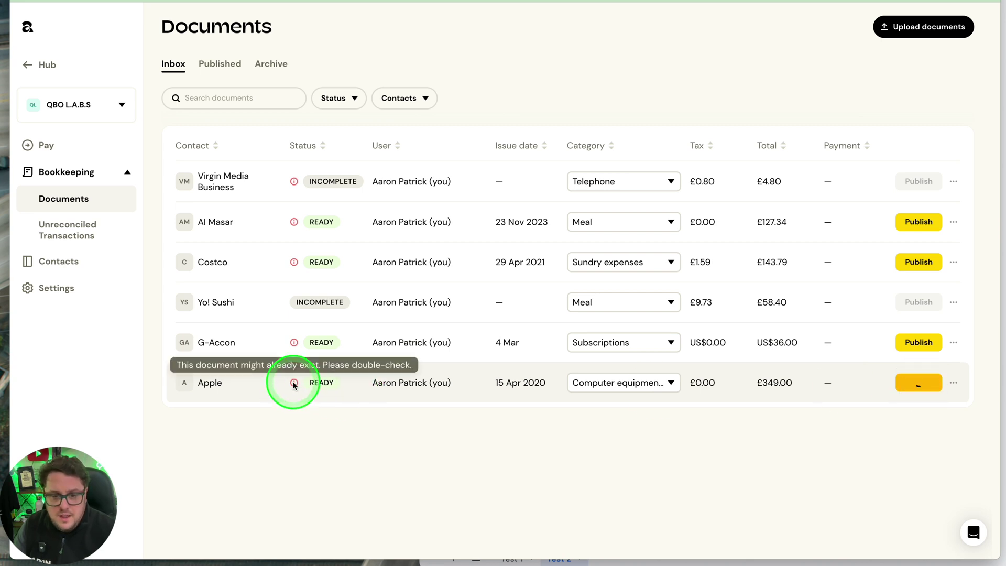
{"action": "mouse_move", "coordinate": [292, 342]}
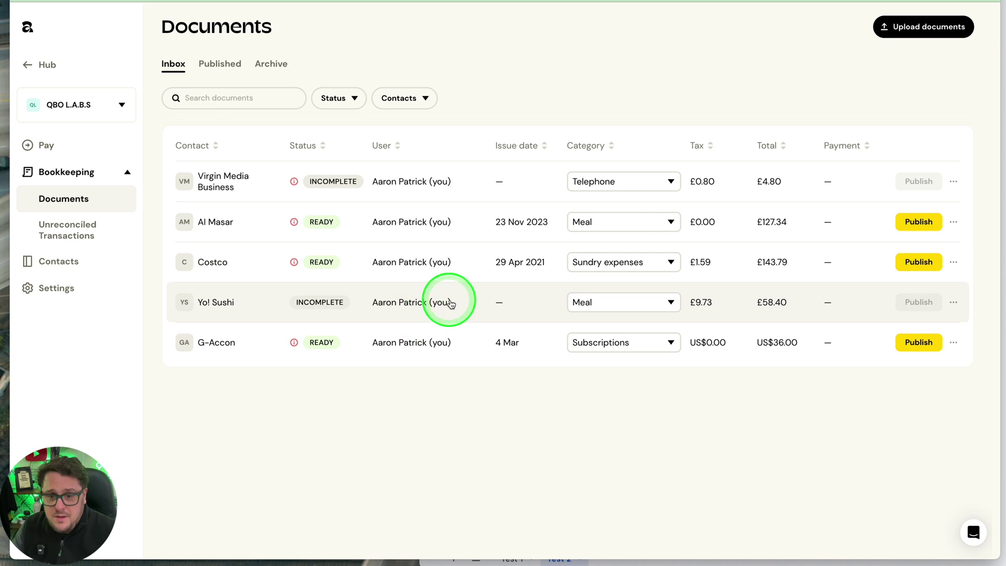
Step: Open the Yo! Sushi receipt in Apron and compare its extracted dates, total and tax with the receipt image
{"action": "left_click", "coordinate": [425, 307]}
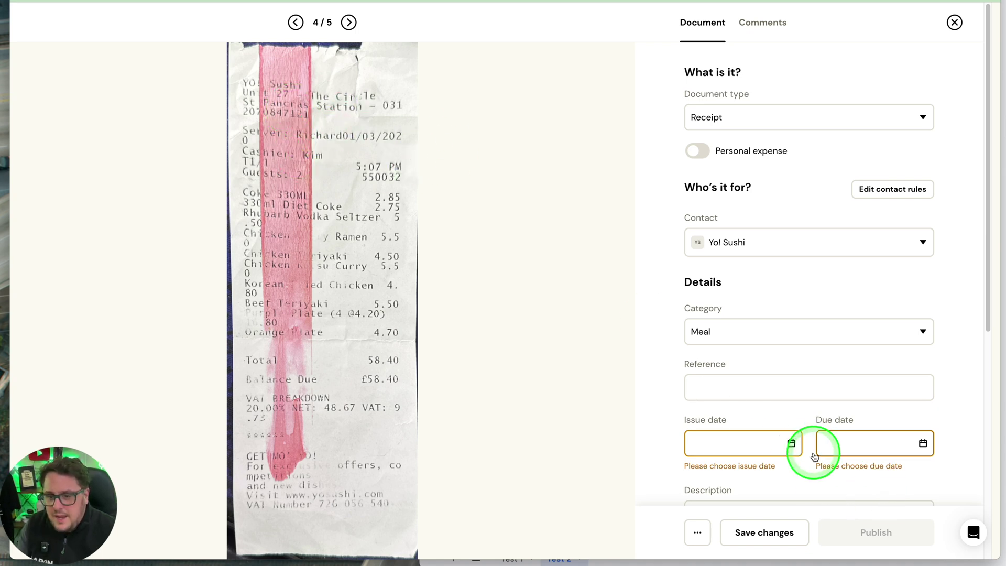
{"action": "scroll", "coordinate": [820, 329], "scroll_direction": "down", "scroll_amount": 1}
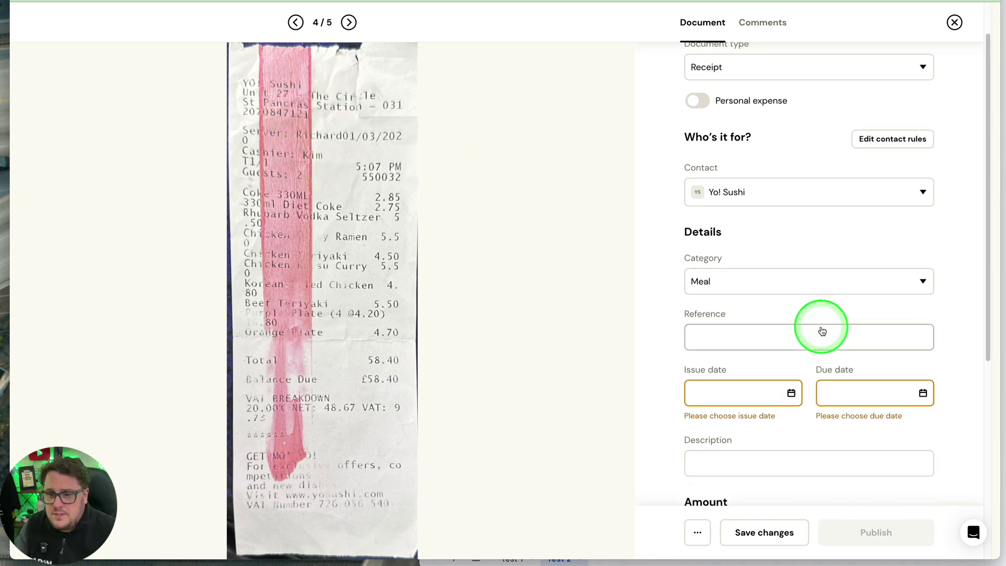
{"action": "scroll", "coordinate": [789, 393], "scroll_direction": "down", "scroll_amount": 3}
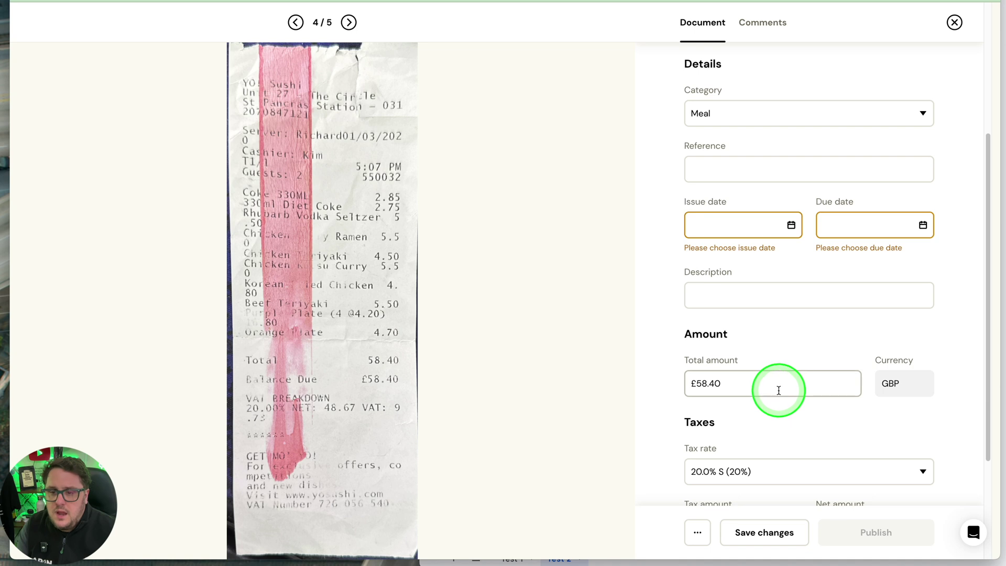
{"action": "scroll", "coordinate": [778, 391], "scroll_direction": "down", "scroll_amount": 2}
{"action": "scroll", "coordinate": [775, 453], "scroll_direction": "down", "scroll_amount": 2}
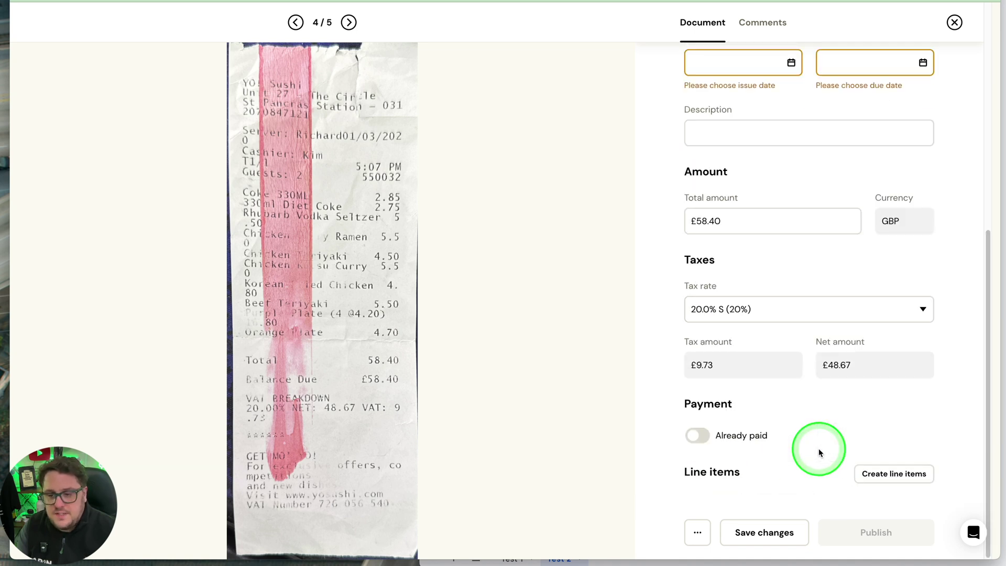
Step: Mark the Yo! Sushi receipt as already paid, with Revoult as the payment method and 13 Apr as the paid-on date
{"action": "left_click", "coordinate": [697, 435]}
{"action": "scroll", "coordinate": [791, 442], "scroll_direction": "down", "scroll_amount": 3}
{"action": "left_click", "coordinate": [921, 358]}
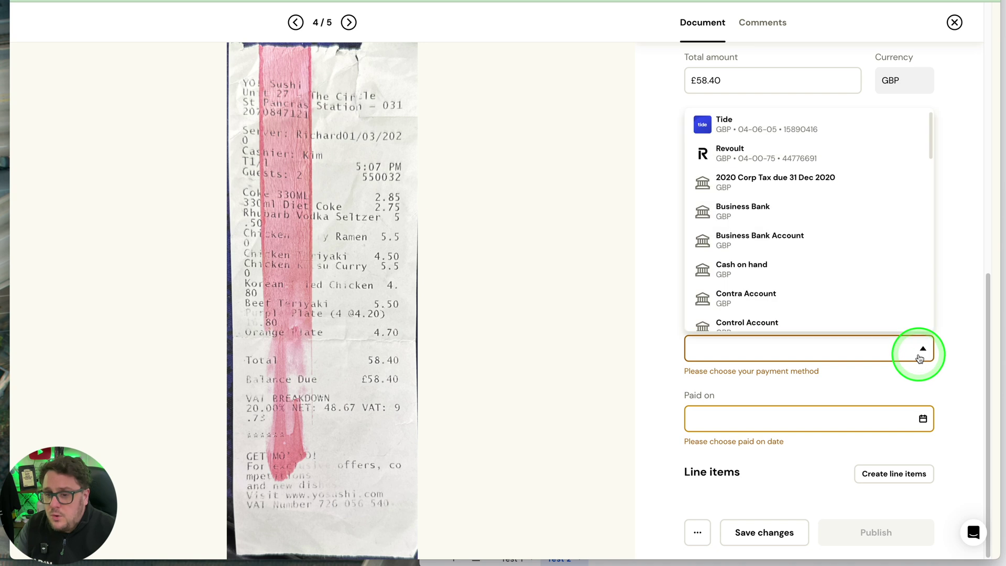
{"action": "left_click", "coordinate": [786, 149]}
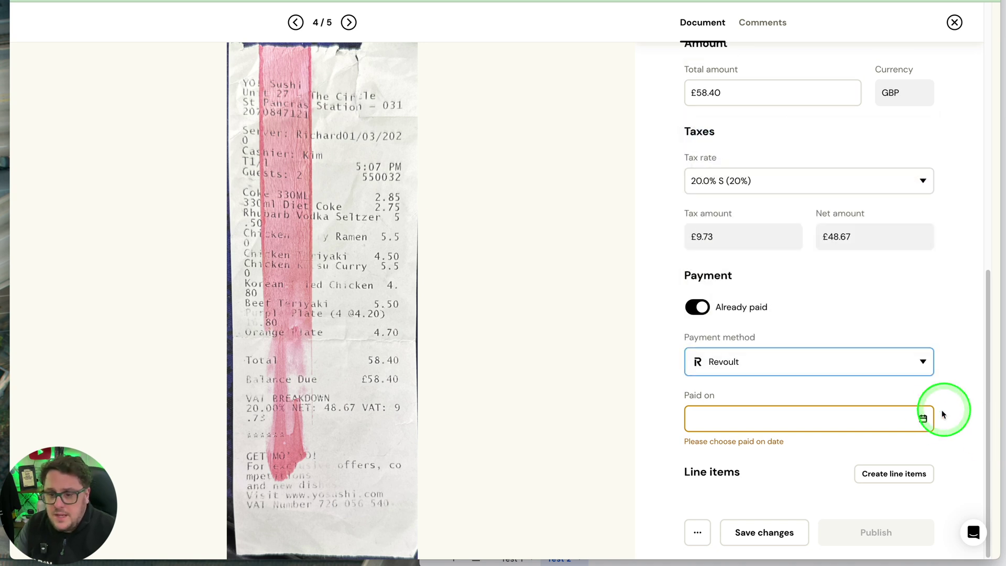
{"action": "left_click", "coordinate": [922, 418]}
{"action": "left_click", "coordinate": [834, 279]}
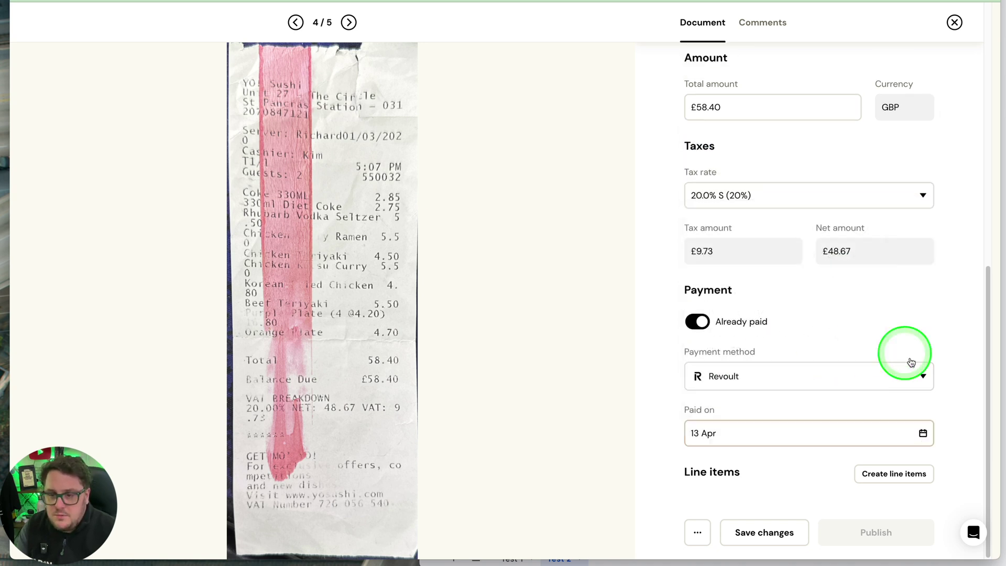
Step: Set the Yo! Sushi receipt's issue date and due date to 13 Apr, and publish it
{"action": "scroll", "coordinate": [905, 366], "scroll_direction": "up", "scroll_amount": 5}
{"action": "left_click", "coordinate": [791, 203]}
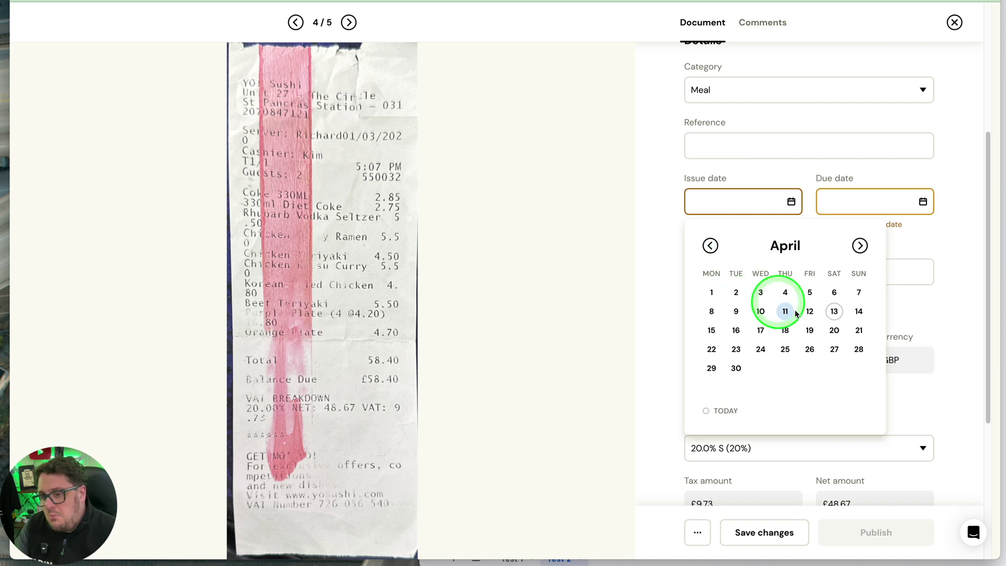
{"action": "left_click", "coordinate": [834, 311]}
{"action": "left_click", "coordinate": [922, 202]}
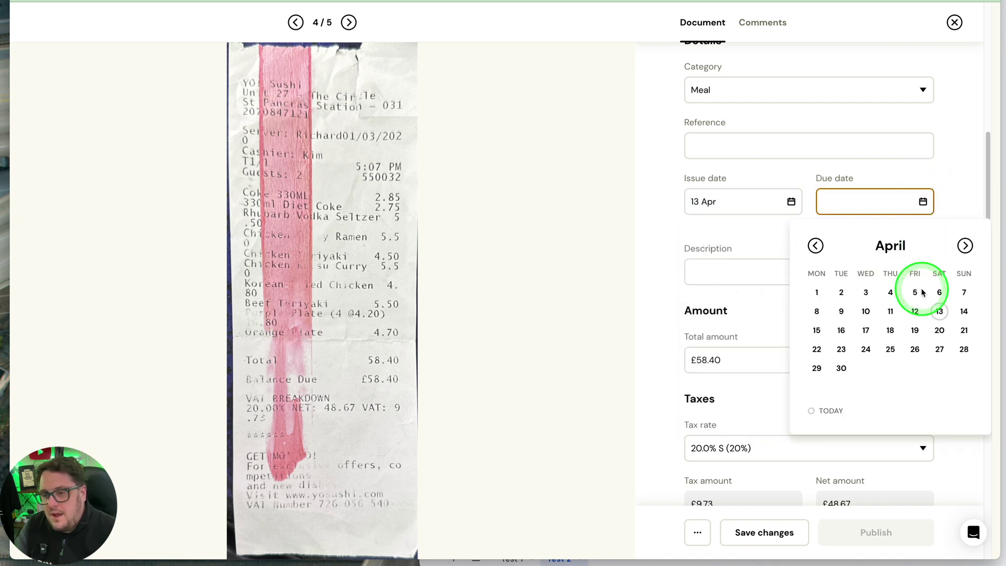
{"action": "left_click", "coordinate": [939, 311]}
{"action": "scroll", "coordinate": [954, 309], "scroll_direction": "up", "scroll_amount": 5}
{"action": "scroll", "coordinate": [955, 307], "scroll_direction": "down", "scroll_amount": 10}
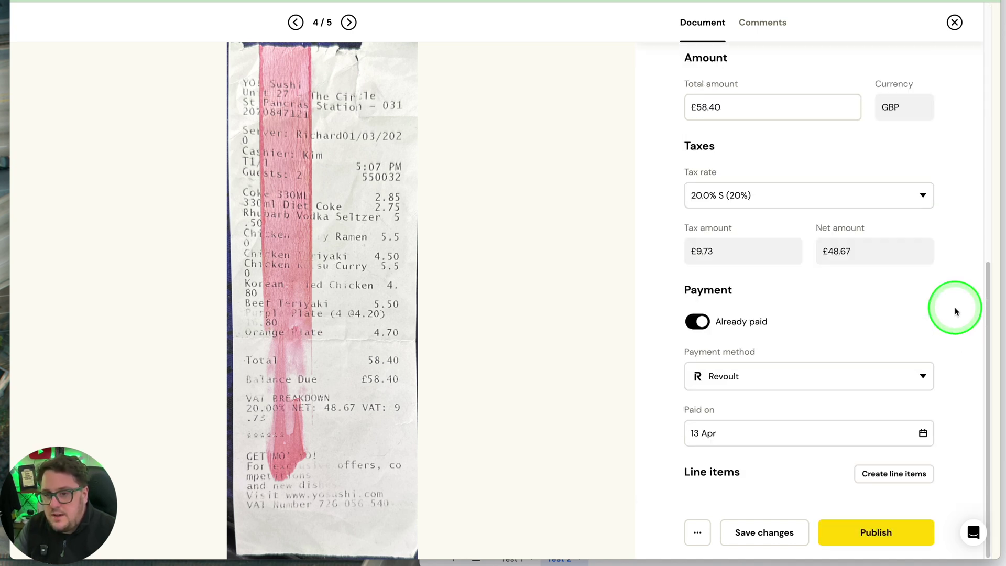
{"action": "left_click", "coordinate": [893, 524]}
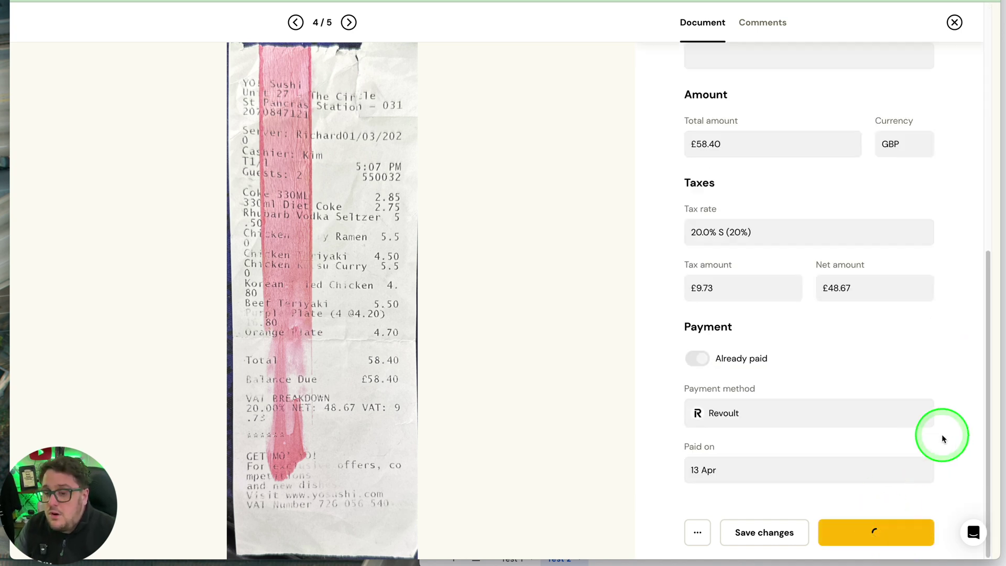
Step: In the spreadsheet's Apron section, grade Yo Sushi's Test 2 Upload date as X and its total, VAT, memo/supplier/category and special as A
{"action": "left_click", "coordinate": [1002, 392]}
{"action": "scroll", "coordinate": [791, 449], "scroll_direction": "left", "scroll_amount": 10}
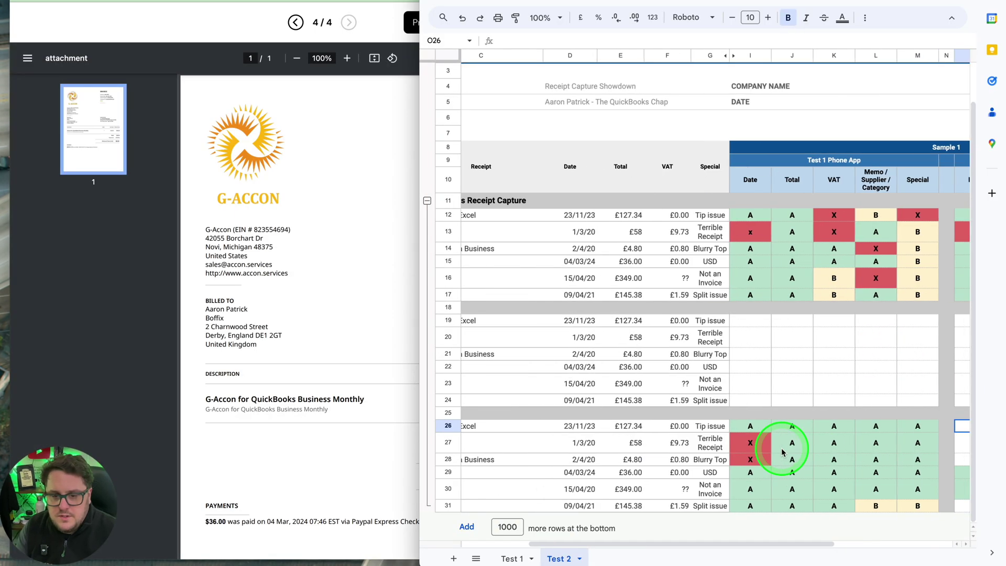
{"action": "scroll", "coordinate": [785, 449], "scroll_direction": "right", "scroll_amount": 10}
{"action": "left_click", "coordinate": [799, 442]}
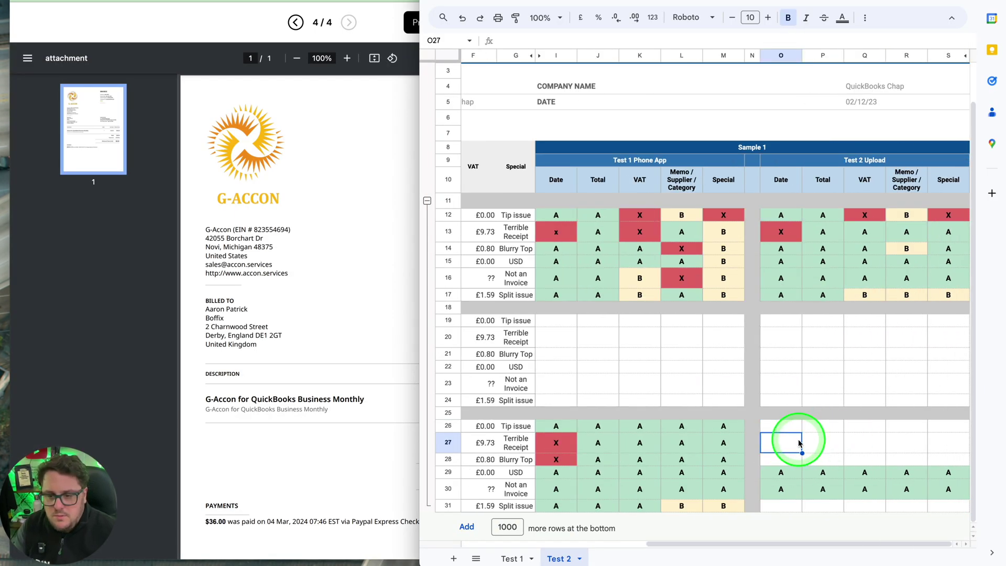
{"action": "type", "text": "X"}
{"action": "key", "text": "Tab"}
{"action": "type", "text": "A"}
{"action": "key", "text": "Tab"}
{"action": "type", "text": "A"}
{"action": "key", "text": "Tab"}
{"action": "type", "text": "A"}
{"action": "key", "text": "Tab"}
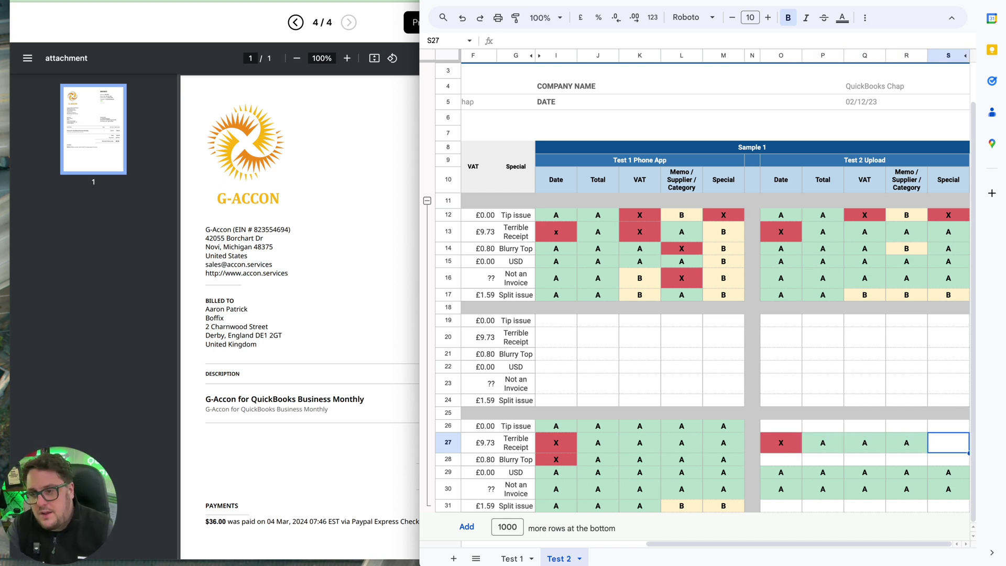
{"action": "key", "text": "Left"}
{"action": "key", "text": "Left"}
{"action": "key", "text": "Up"}
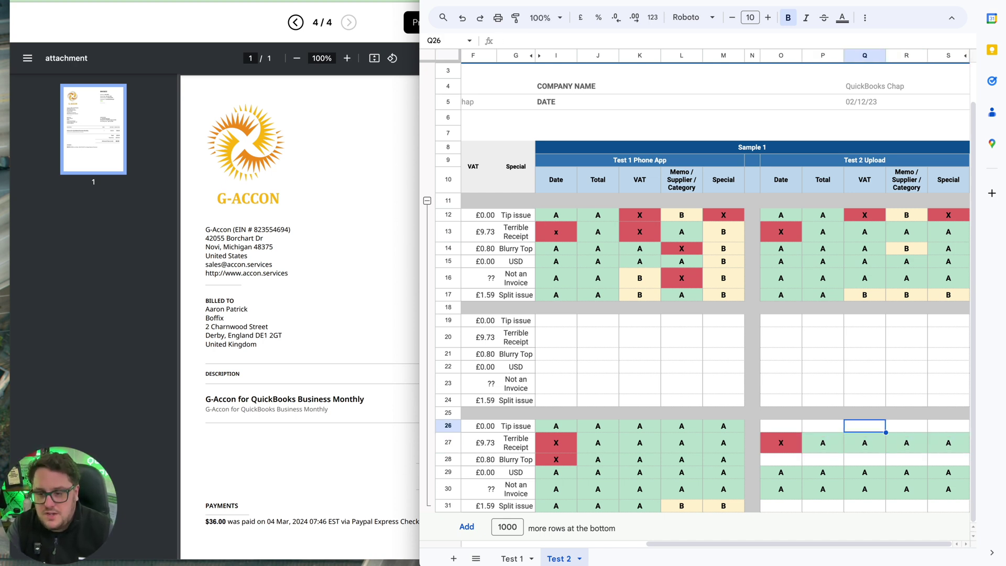
Step: Open the Costco receipt in Apron and compare its extracted dates, total and tax with the receipt image
{"action": "key", "text": "Left"}
{"action": "key", "text": "Left"}
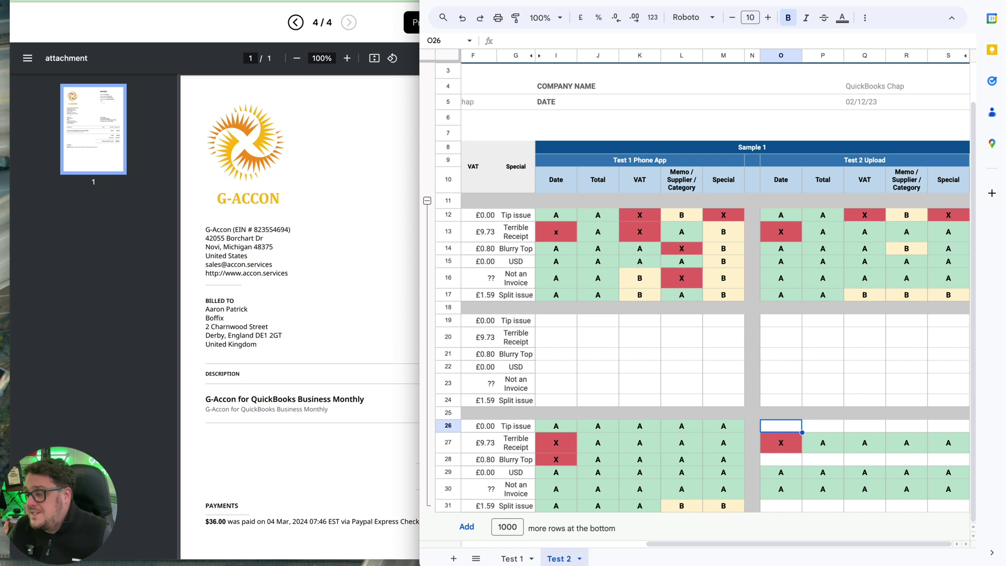
{"action": "left_click", "coordinate": [360, 153]}
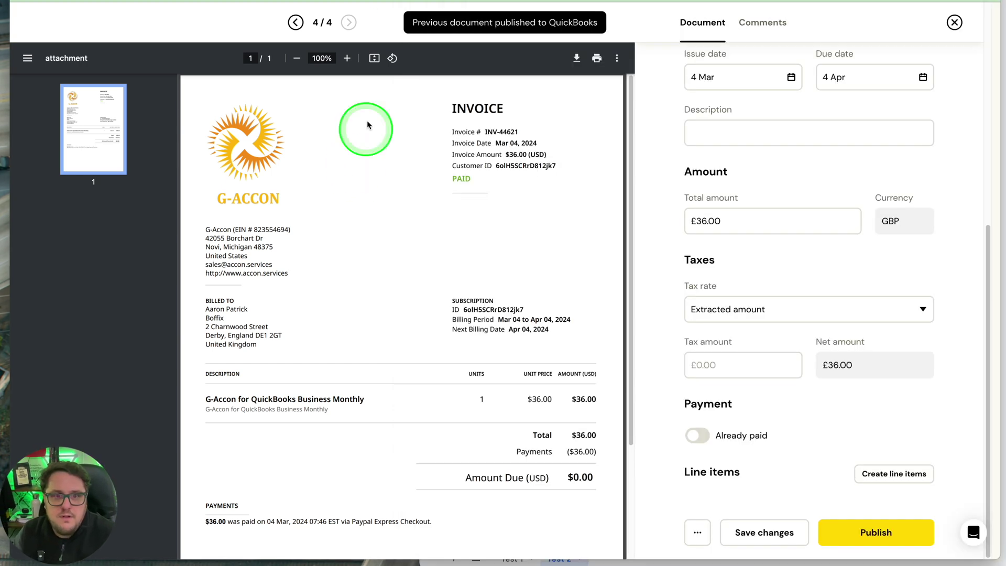
{"action": "left_click", "coordinate": [954, 24]}
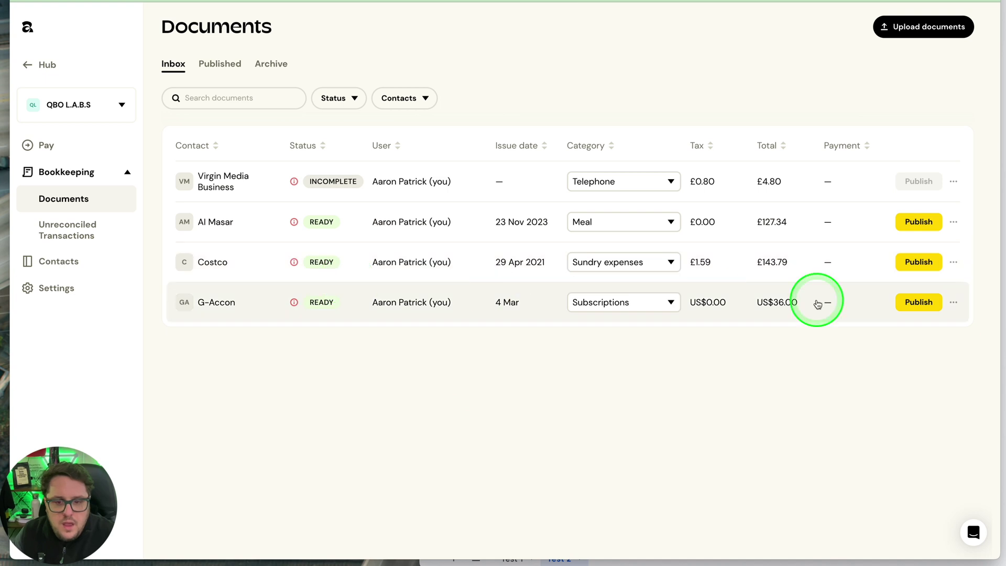
{"action": "left_click", "coordinate": [424, 269]}
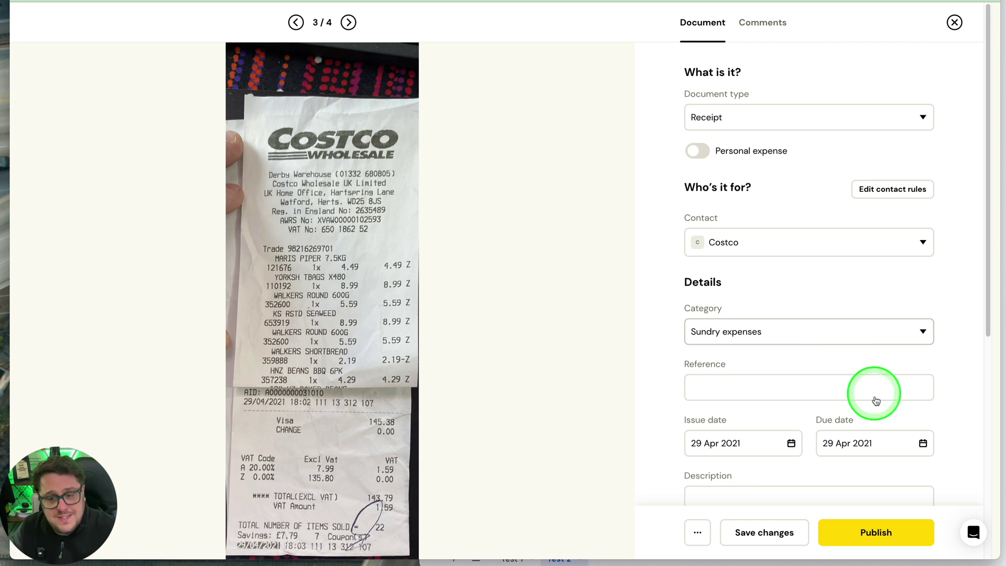
{"action": "scroll", "coordinate": [735, 445], "scroll_direction": "down", "scroll_amount": 4}
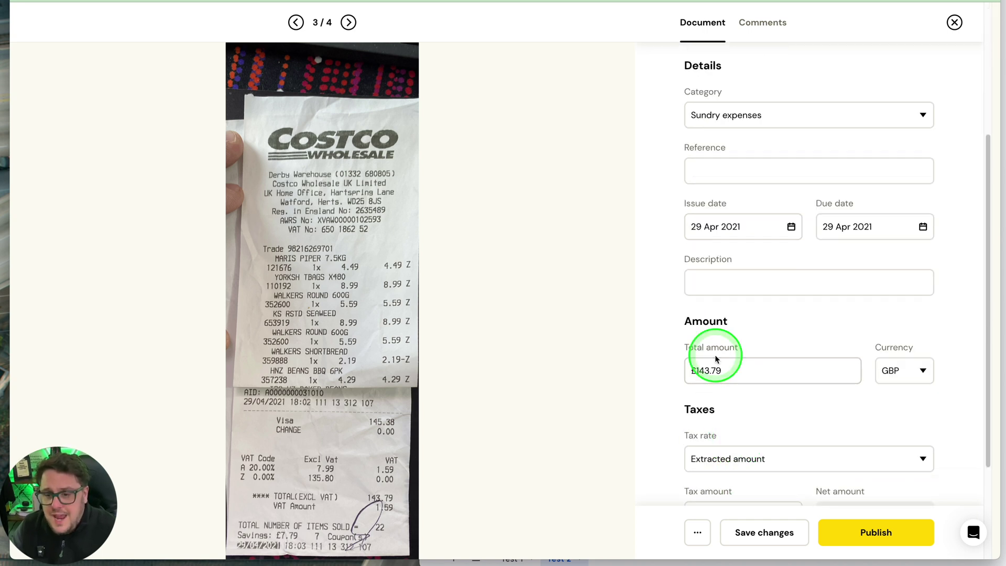
{"action": "scroll", "coordinate": [714, 371], "scroll_direction": "down", "scroll_amount": 3}
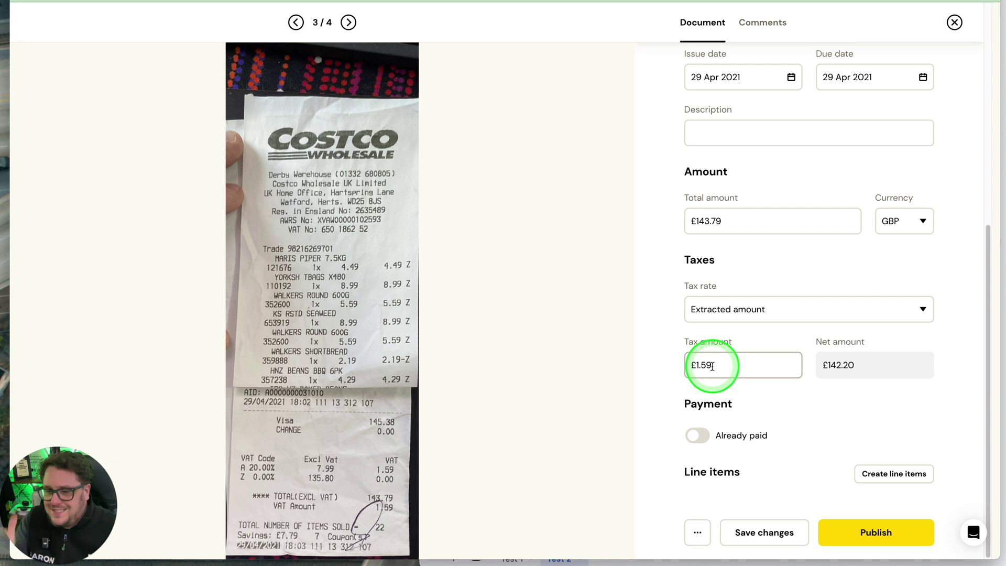
{"action": "scroll", "coordinate": [794, 243], "scroll_direction": "up", "scroll_amount": 4}
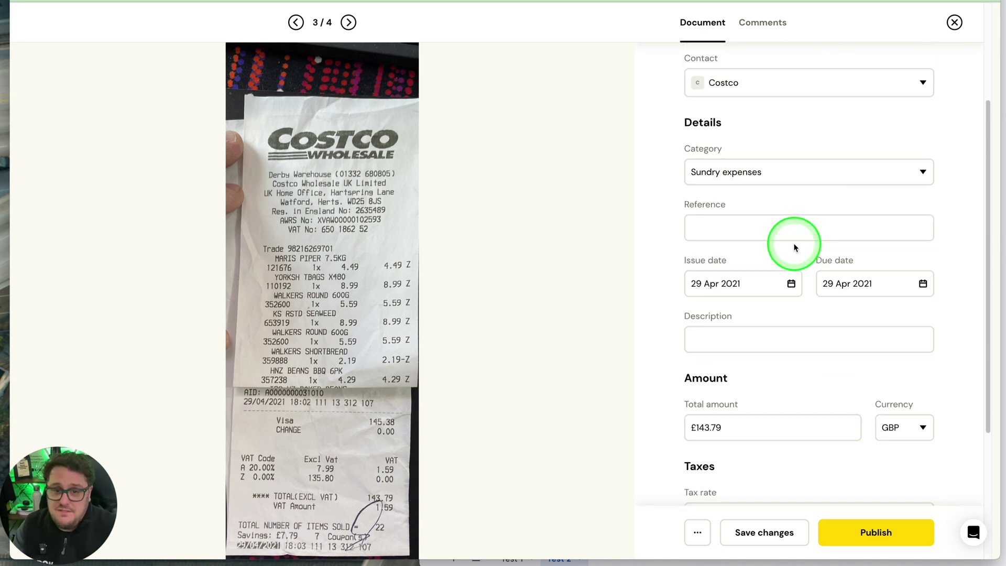
{"action": "scroll", "coordinate": [794, 243], "scroll_direction": "down", "scroll_amount": 4}
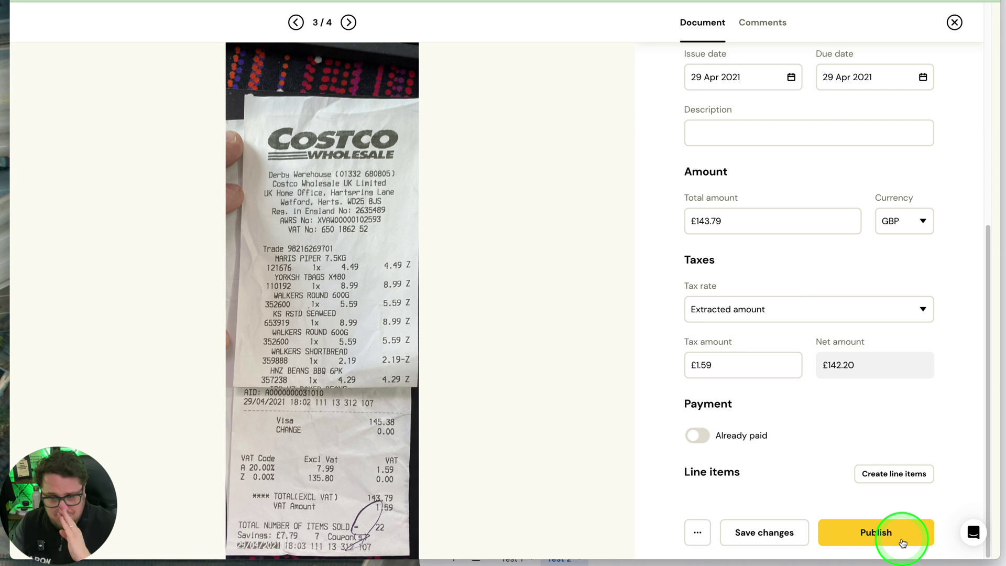
Step: Mark the Costco receipt as already paid with Revoult as the payment method, and publish it along with the G-Accon invoice
{"action": "left_click", "coordinate": [696, 435]}
{"action": "scroll", "coordinate": [749, 445], "scroll_direction": "down", "scroll_amount": 2}
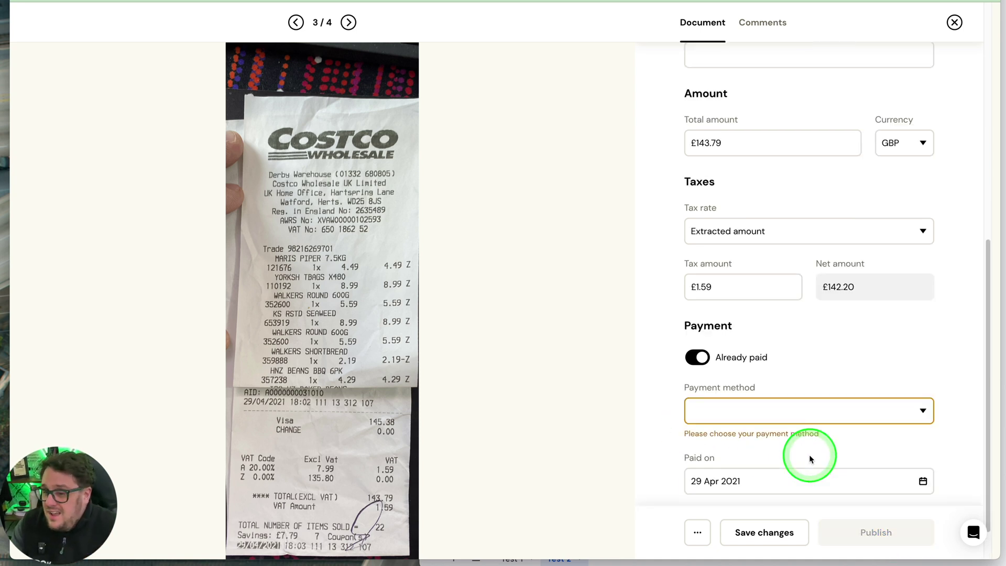
{"action": "left_click", "coordinate": [745, 421]}
{"action": "left_click", "coordinate": [750, 212]}
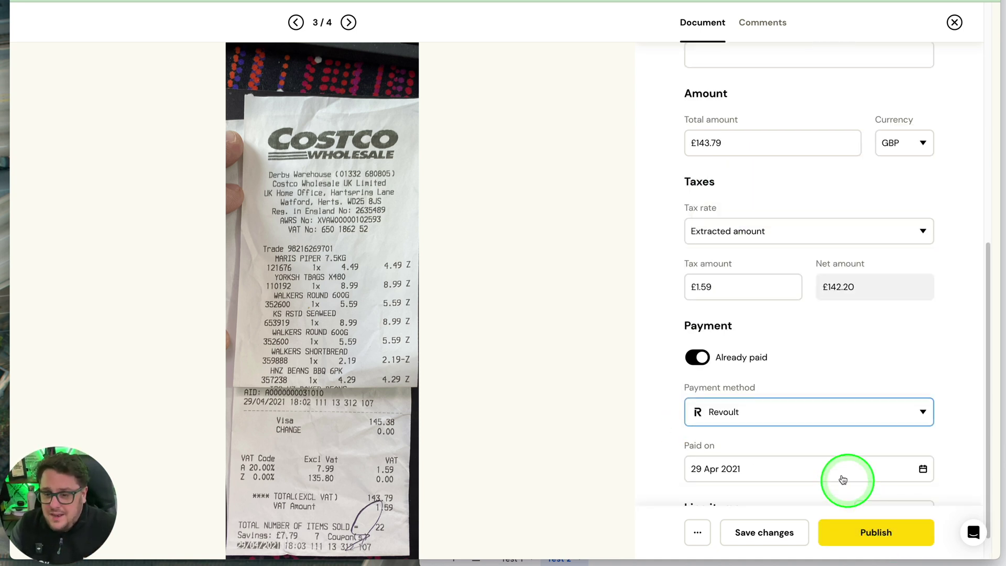
{"action": "scroll", "coordinate": [843, 480], "scroll_direction": "down", "scroll_amount": 1}
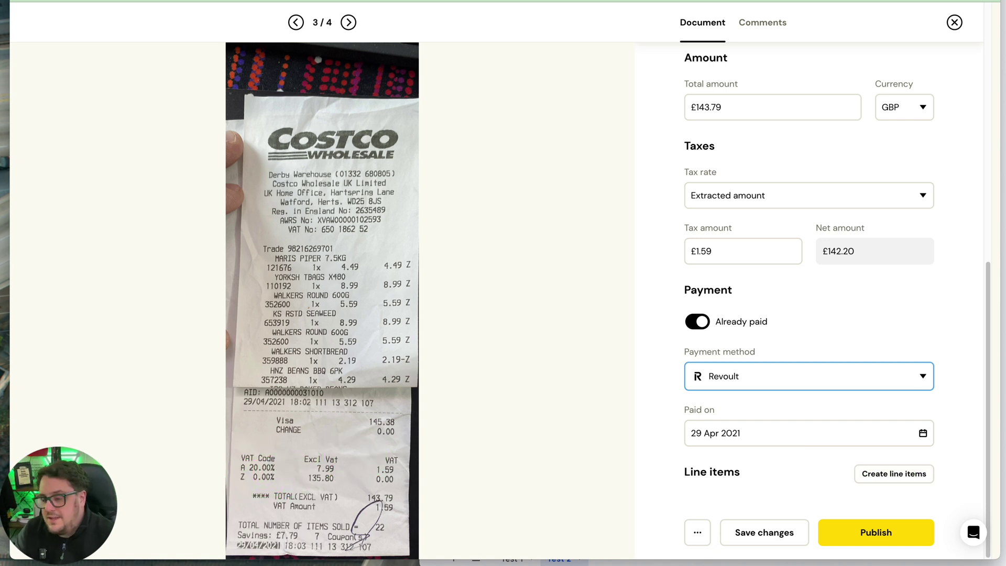
{"action": "left_click", "coordinate": [869, 539]}
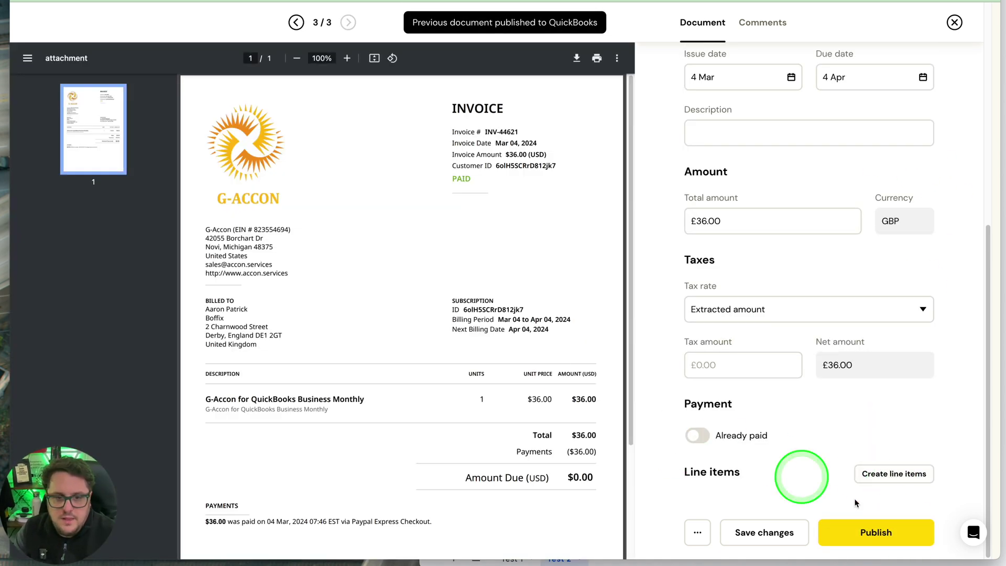
{"action": "left_click", "coordinate": [872, 532]}
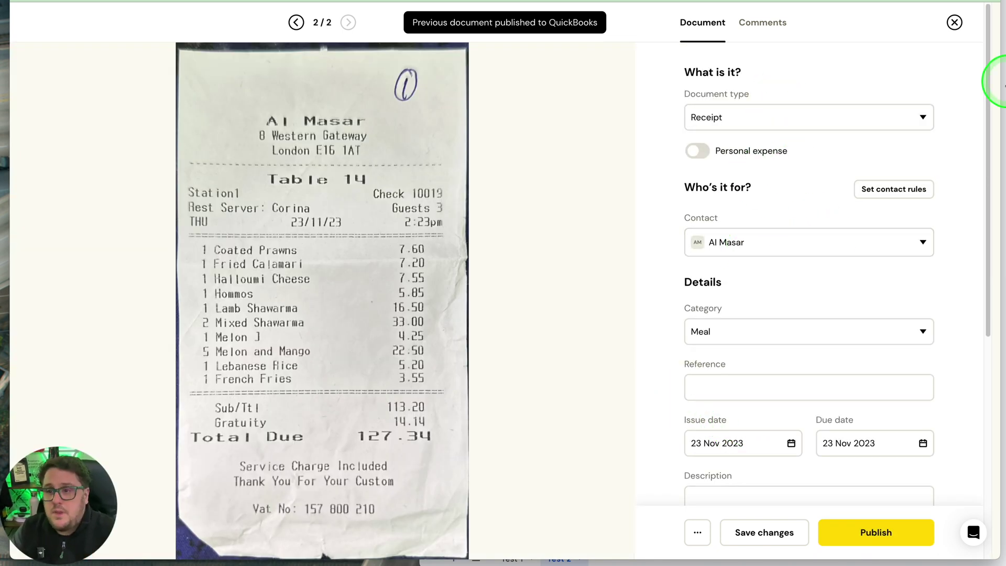
Step: In the spreadsheet's Apron section, grade Costco's Test 2 Upload date, total, VAT and memo/supplier/category as A and its special as B
{"action": "left_click", "coordinate": [995, 84]}
{"action": "scroll", "coordinate": [814, 429], "scroll_direction": "left", "scroll_amount": 3}
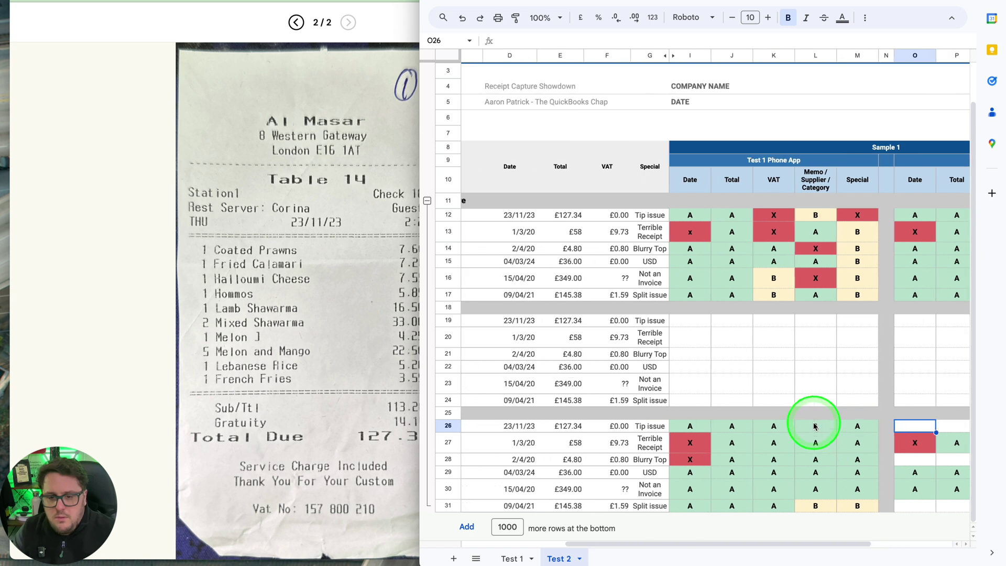
{"action": "scroll", "coordinate": [820, 430], "scroll_direction": "left", "scroll_amount": 5}
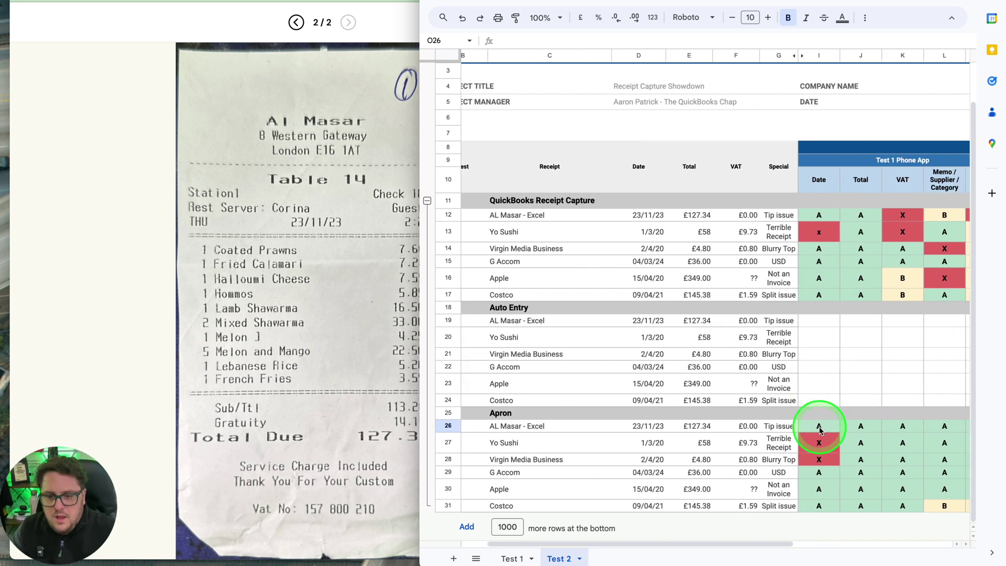
{"action": "scroll", "coordinate": [821, 430], "scroll_direction": "right", "scroll_amount": 10}
{"action": "left_click", "coordinate": [788, 506]}
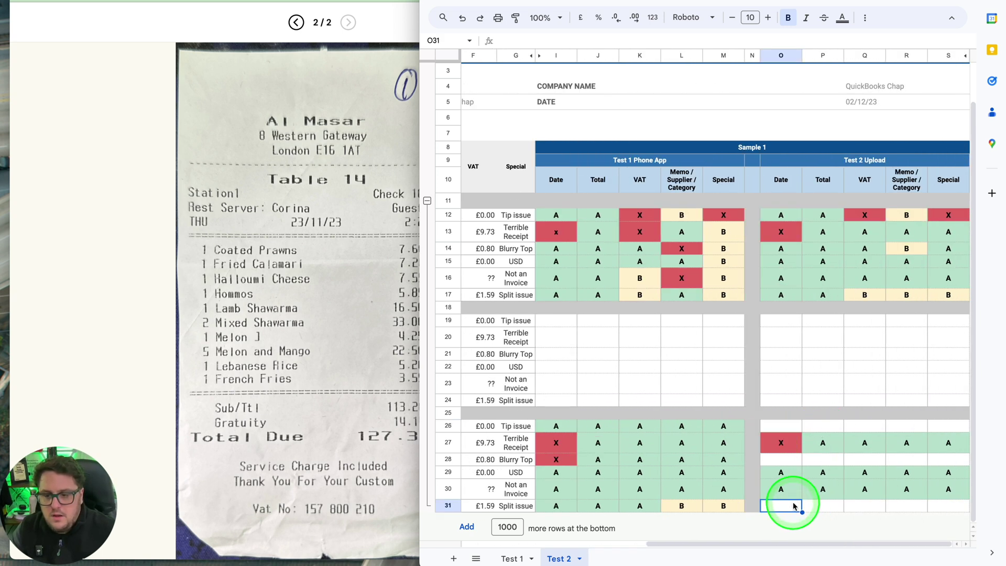
{"action": "type", "text": "A"}
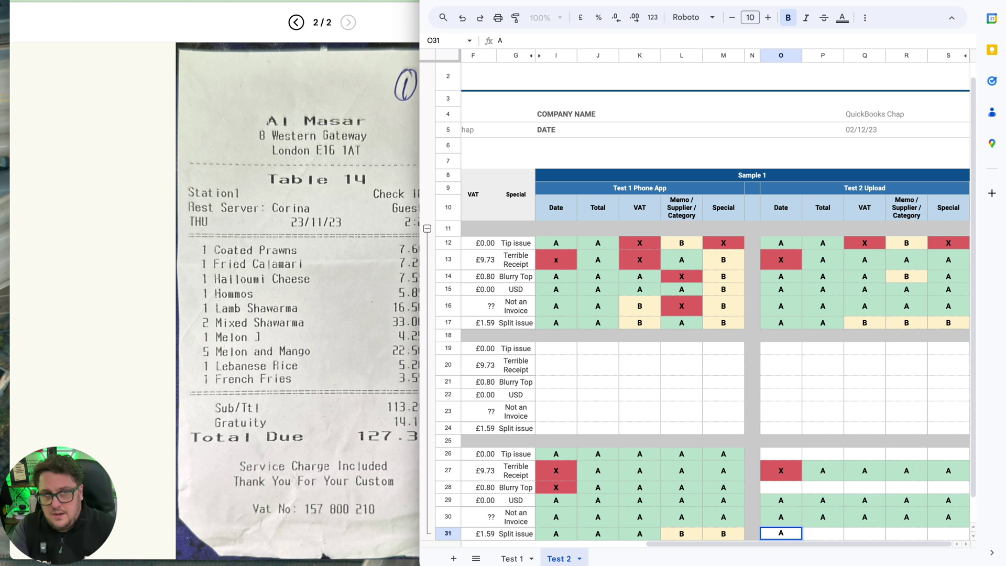
{"action": "key", "text": "Tab"}
{"action": "key", "text": "Tab"}
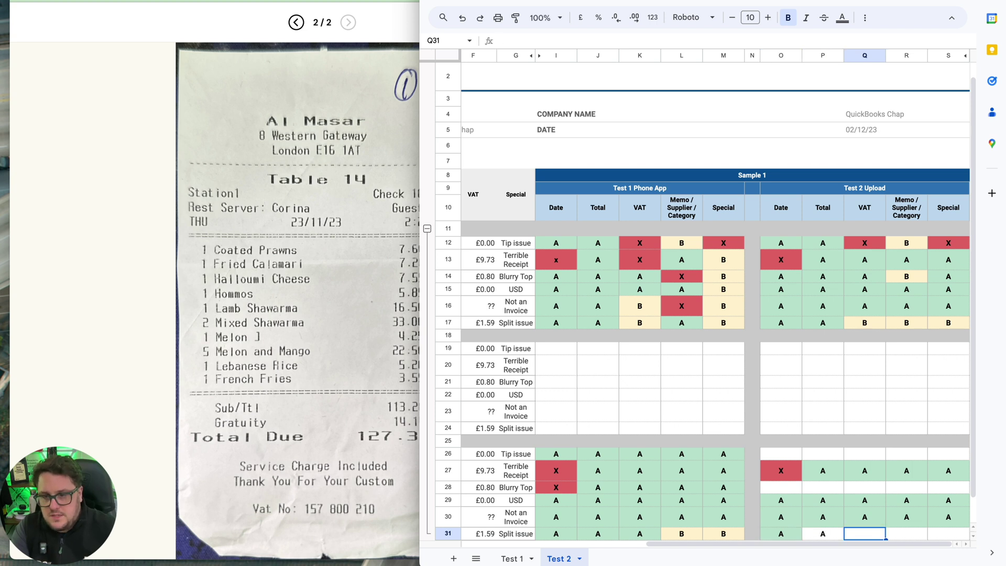
{"action": "key", "text": "Tab"}
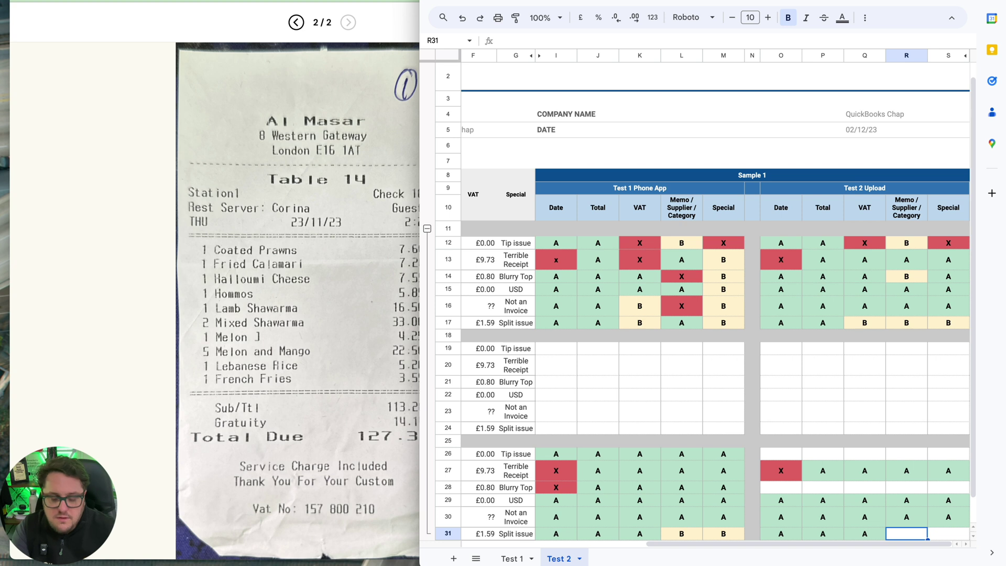
{"action": "key", "text": "Tab"}
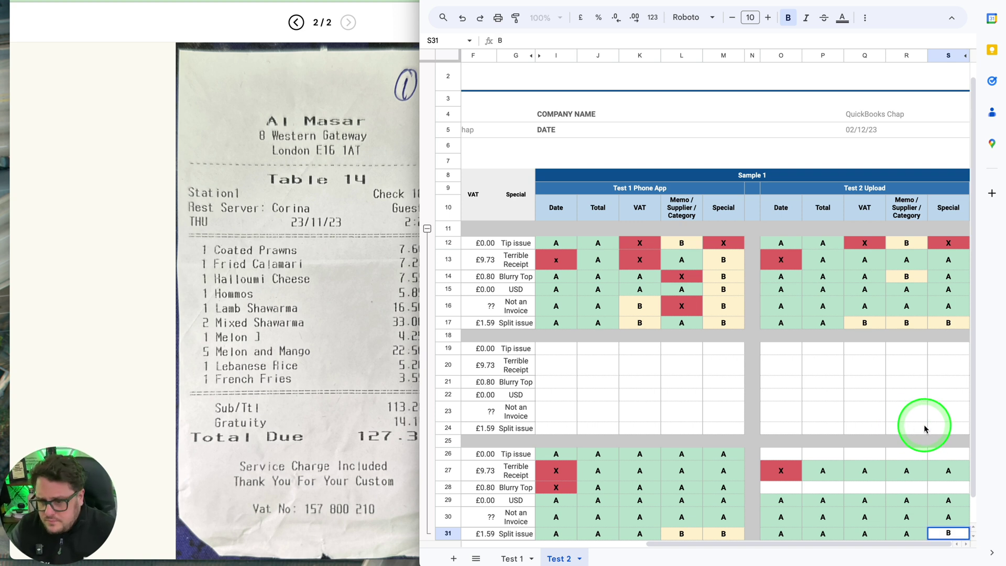
{"action": "left_click", "coordinate": [910, 524]}
{"action": "left_click", "coordinate": [958, 541]}
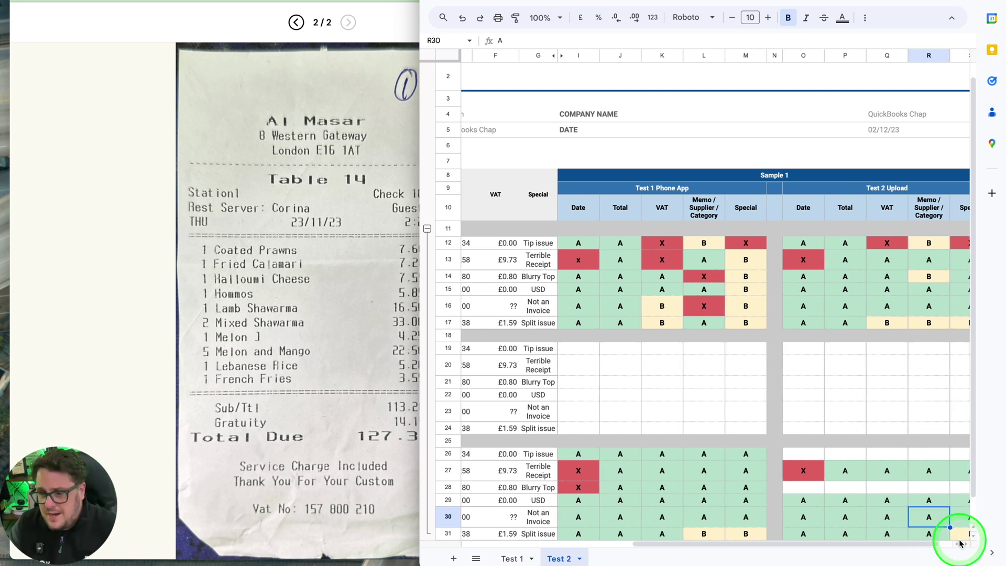
{"action": "left_click", "coordinate": [961, 534]}
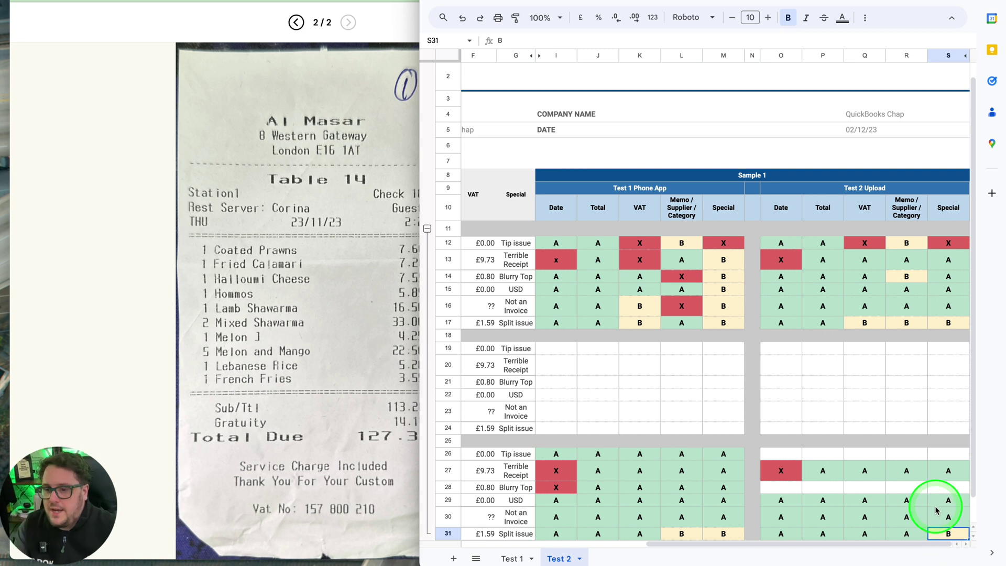
Step: Check the Al Masar receipt's extracted details in Apron against its image, and publish it
{"action": "left_click", "coordinate": [779, 454]}
{"action": "left_click", "coordinate": [353, 209]}
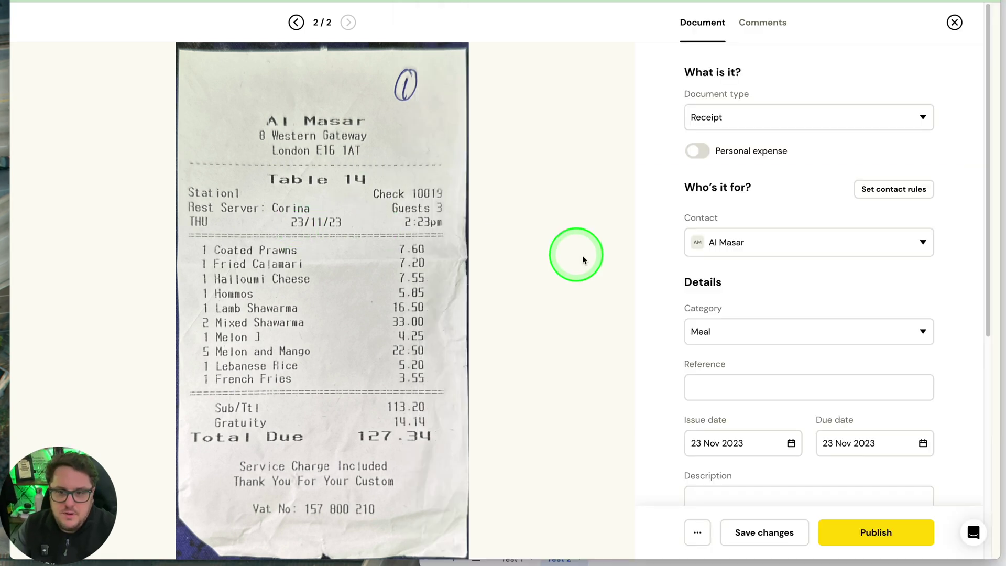
{"action": "scroll", "coordinate": [754, 329], "scroll_direction": "down", "scroll_amount": 3}
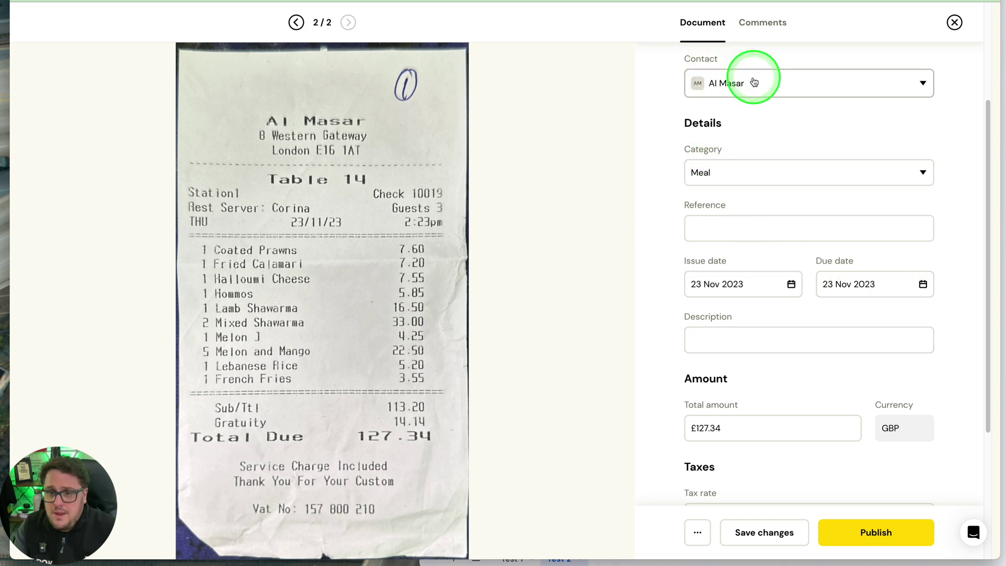
{"action": "scroll", "coordinate": [770, 462], "scroll_direction": "down", "scroll_amount": 4}
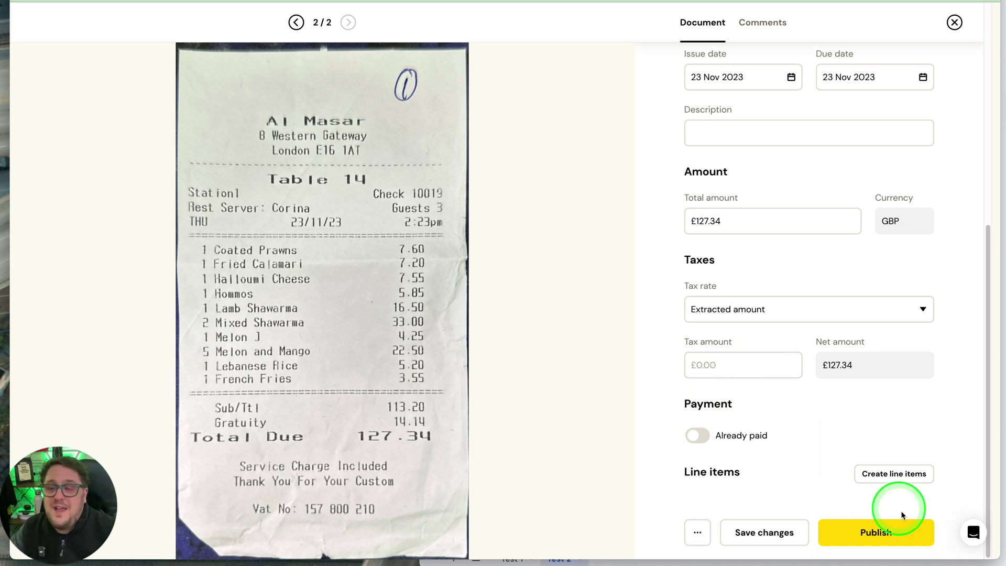
{"action": "left_click", "coordinate": [873, 532]}
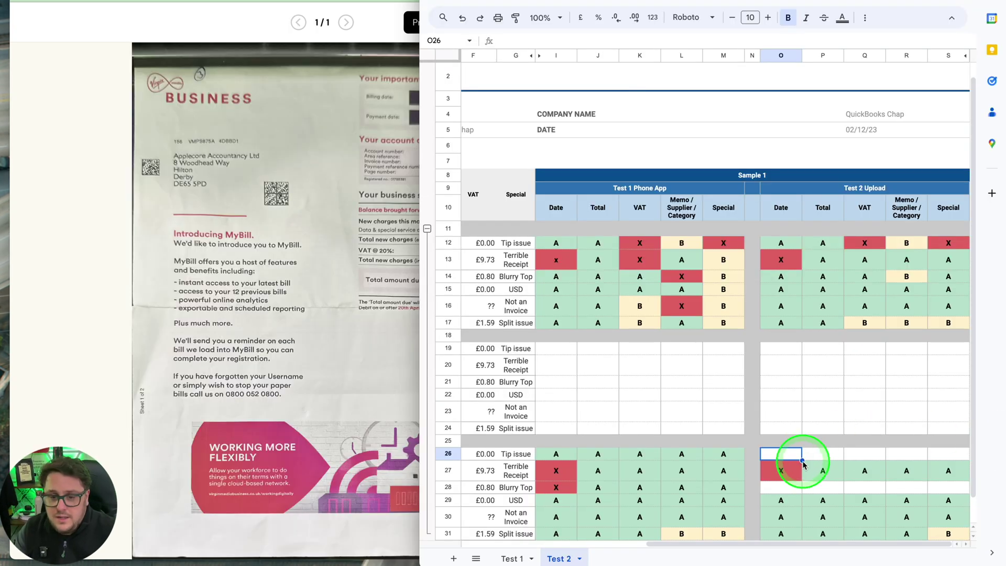
Step: In the spreadsheet's Apron section, grade Al Masar's Test 2 Upload date, total, VAT, memo/supplier/category and special all as A
{"action": "type", "text": "A"}
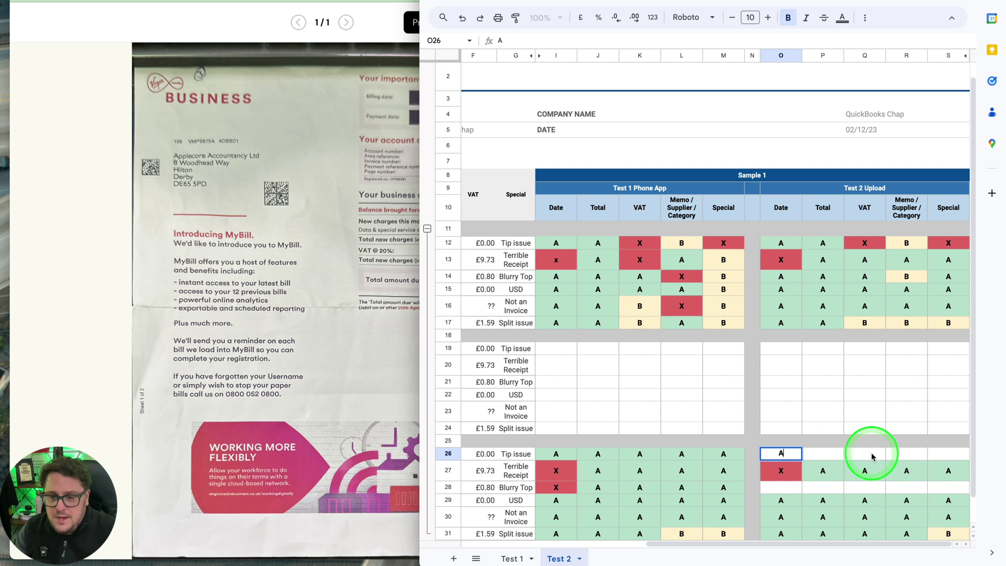
{"action": "key", "text": "Tab"}
{"action": "type", "text": "A"}
{"action": "key", "text": "Tab"}
{"action": "type", "text": "A"}
{"action": "key", "text": "Tab"}
{"action": "type", "text": "A"}
{"action": "key", "text": "Tab"}
{"action": "type", "text": "A"}
{"action": "key", "text": "Down"}
{"action": "key", "text": "Down"}
{"action": "key", "text": "Down"}
{"action": "key", "text": "Left"}
{"action": "key", "text": "Left"}
{"action": "key", "text": "Left"}
{"action": "key", "text": "Left"}
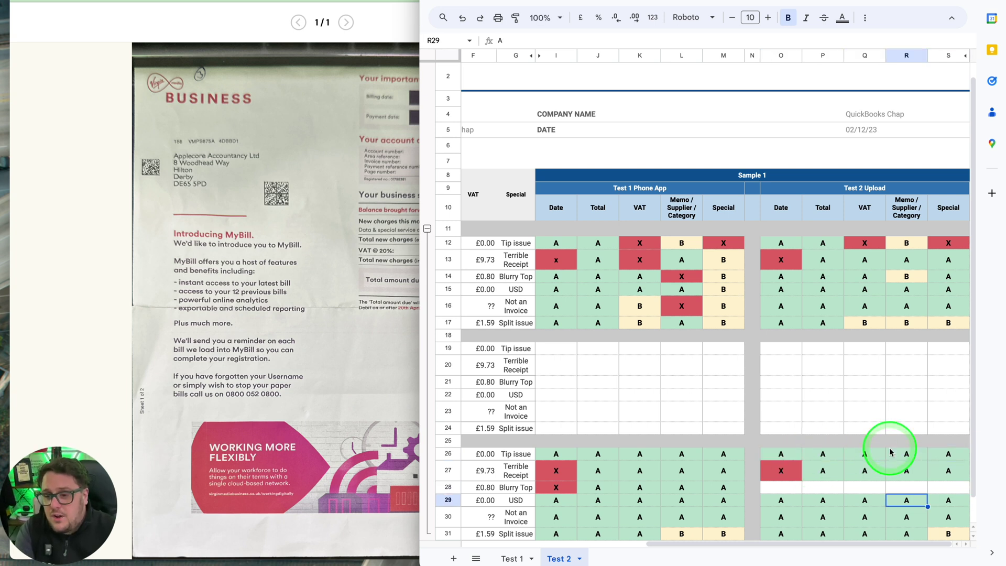
Step: Review the Virgin Media Business bill in Apron, set its issue date and due date to 13 Apr, and publish it
{"action": "left_click", "coordinate": [177, 72]}
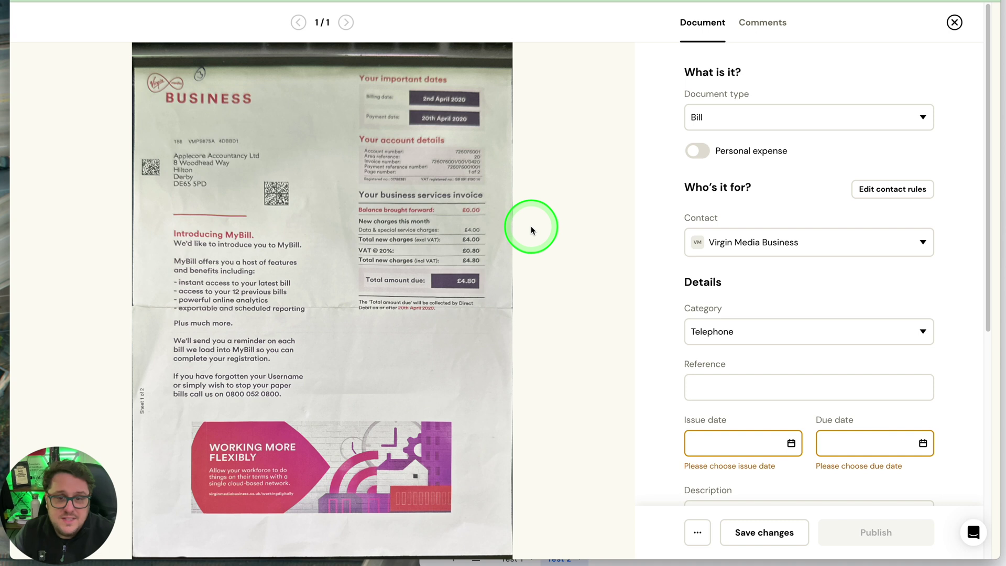
{"action": "scroll", "coordinate": [765, 346], "scroll_direction": "down", "scroll_amount": 1}
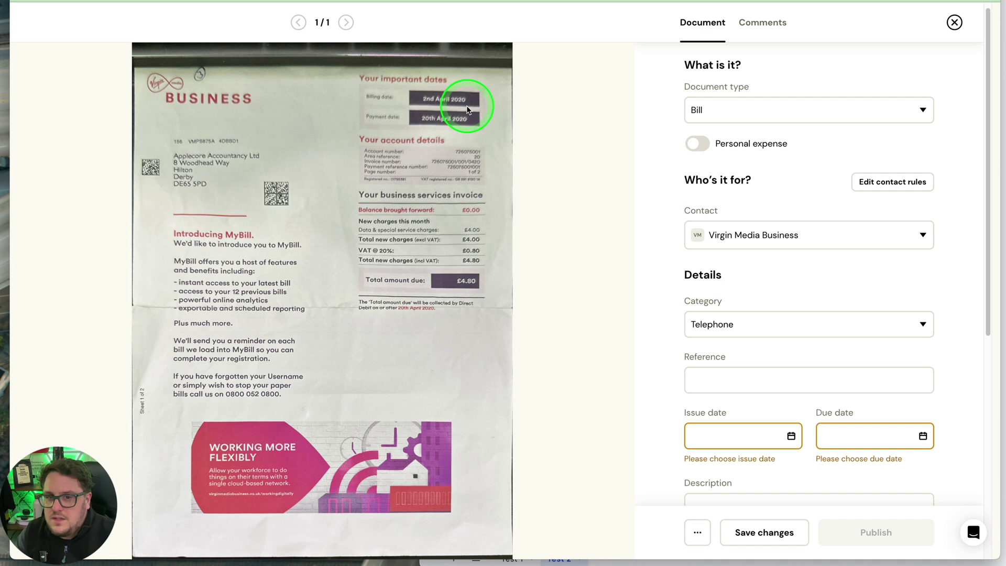
{"action": "scroll", "coordinate": [779, 364], "scroll_direction": "down", "scroll_amount": 7}
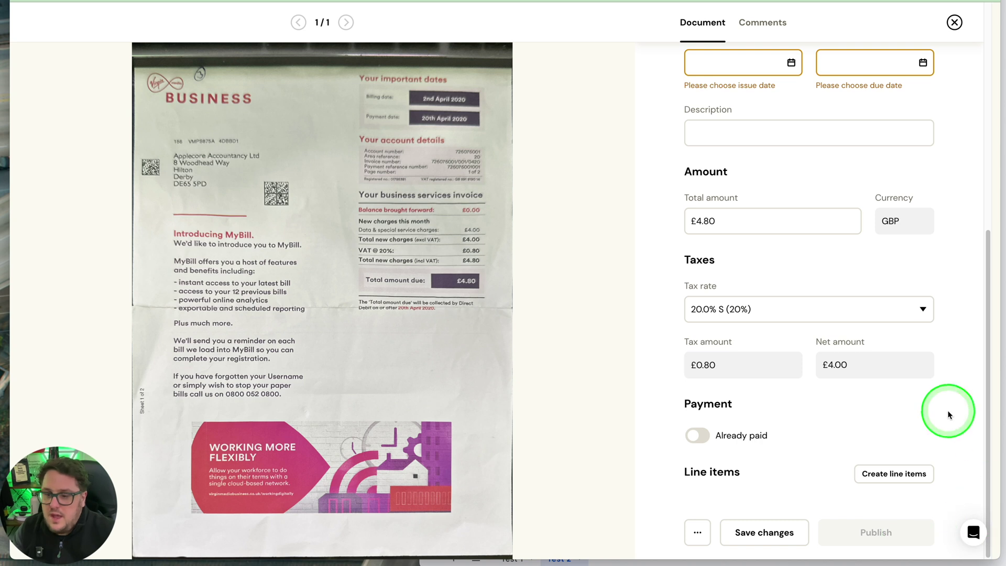
{"action": "left_click", "coordinate": [746, 61]}
{"action": "left_click", "coordinate": [795, 61]}
{"action": "left_click", "coordinate": [791, 63]}
{"action": "left_click", "coordinate": [840, 177]}
{"action": "left_click", "coordinate": [923, 62]}
{"action": "left_click", "coordinate": [941, 175]}
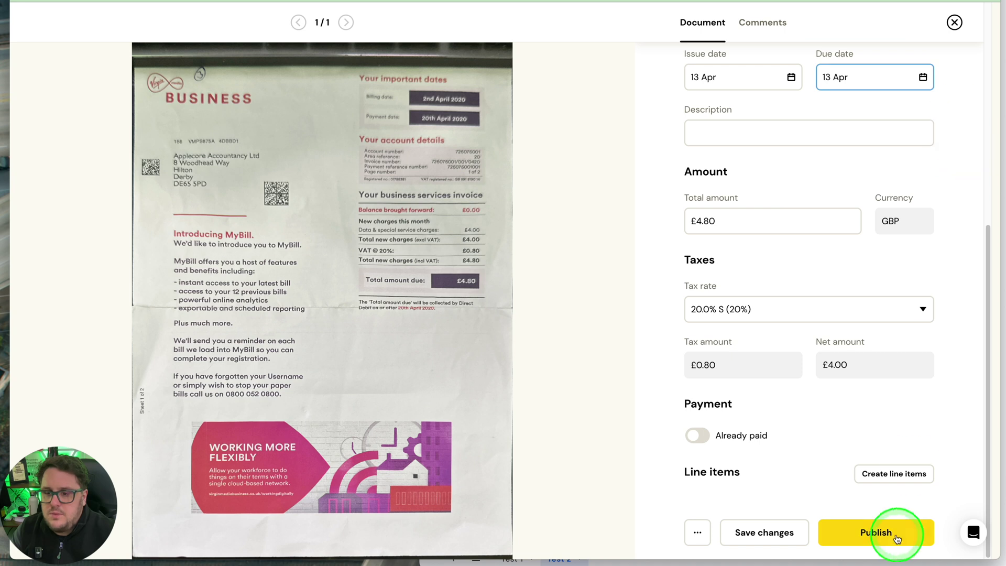
{"action": "left_click", "coordinate": [872, 532]}
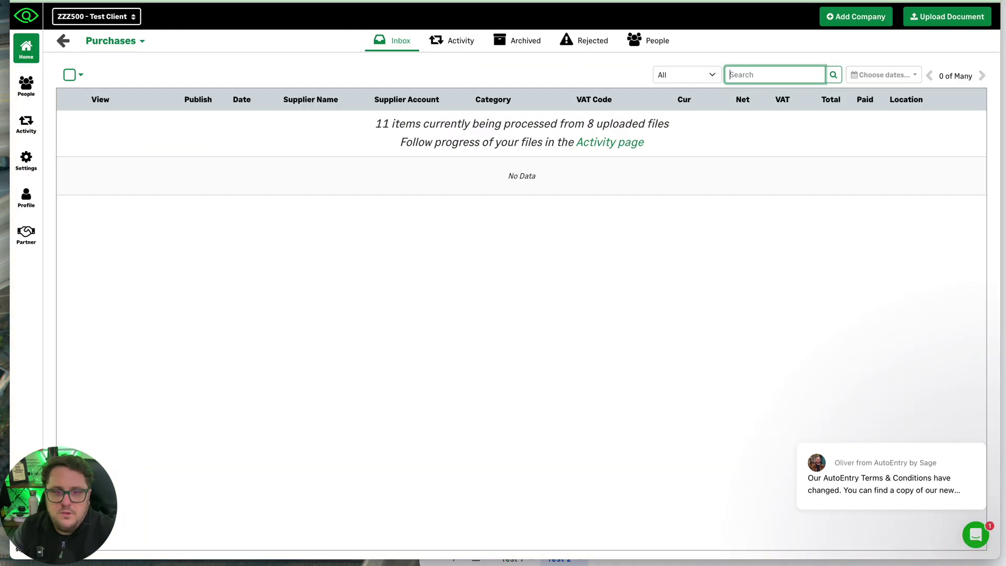
Step: In the spreadsheet's Apron section, grade Virgin Media Business's Test 2 Upload date as X and its total, VAT, memo/supplier/category and special as A
{"action": "left_click", "coordinate": [65, 0]}
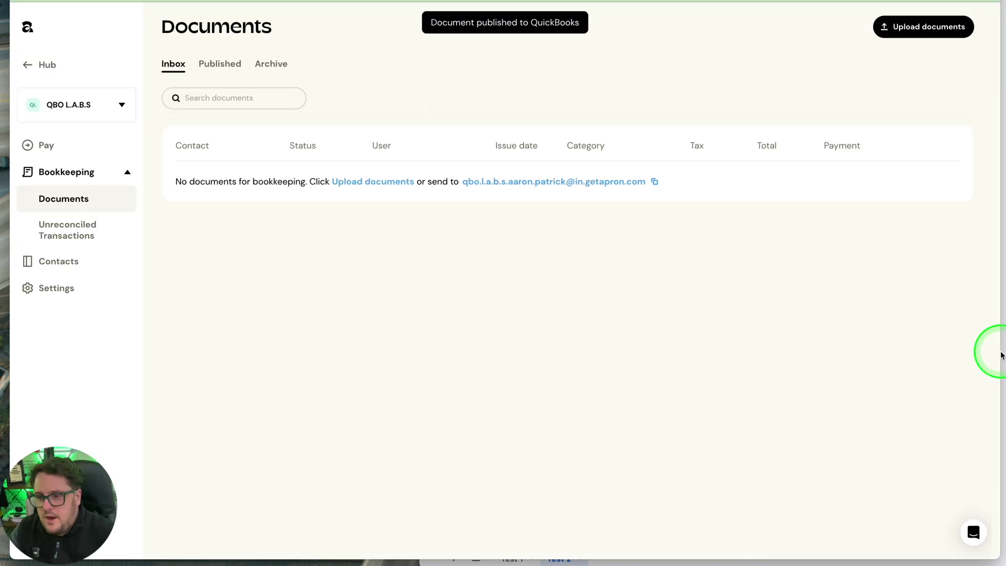
{"action": "left_click", "coordinate": [1001, 355]}
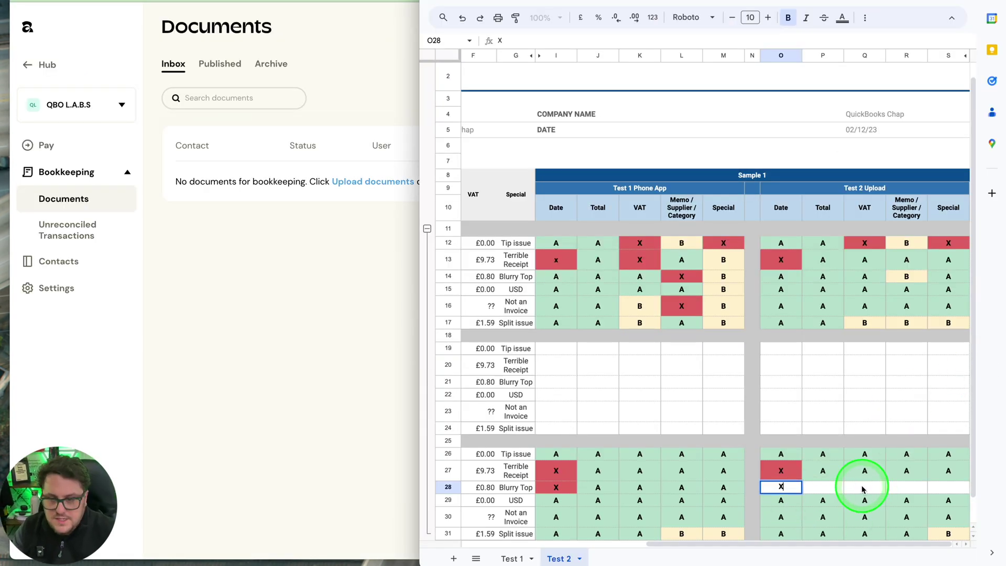
{"action": "type", "text": "X"}
{"action": "key", "text": "Tab"}
{"action": "type", "text": "A"}
{"action": "key", "text": "Tab"}
{"action": "type", "text": "A"}
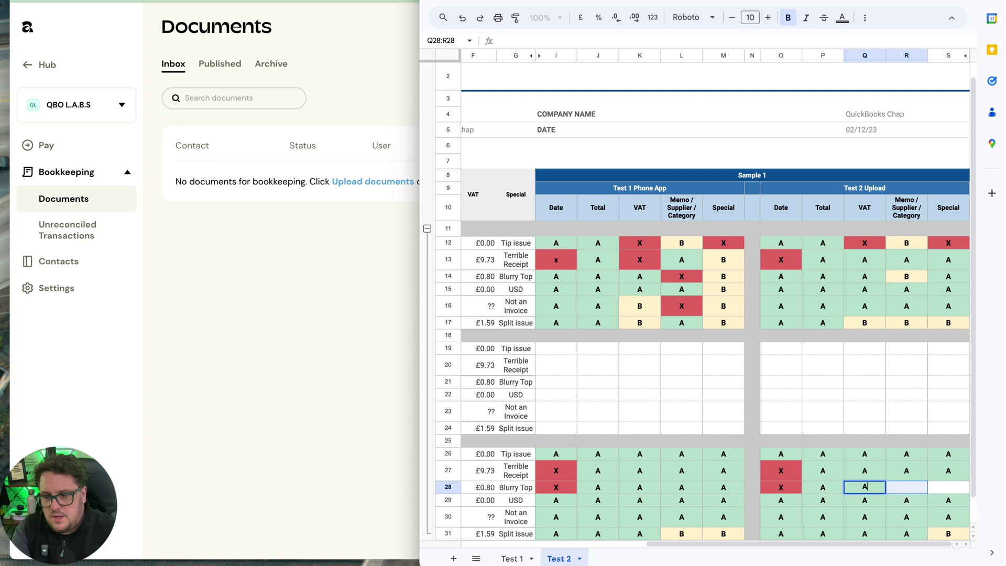
{"action": "key", "text": "Tab"}
{"action": "type", "text": "A"}
{"action": "key", "text": "Tab"}
{"action": "type", "text": "A"}
{"action": "key", "text": "Left"}
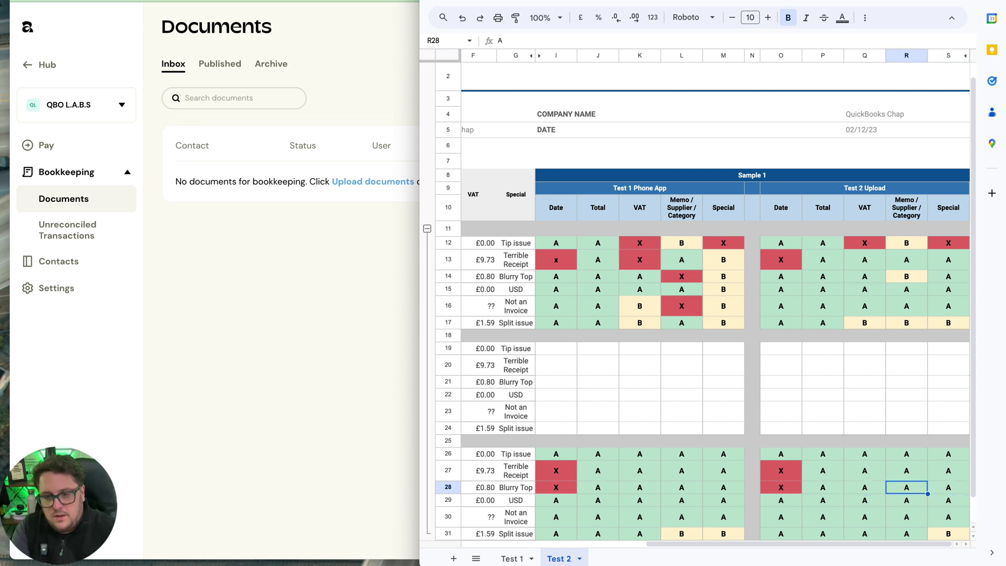
{"action": "key", "text": "Left"}
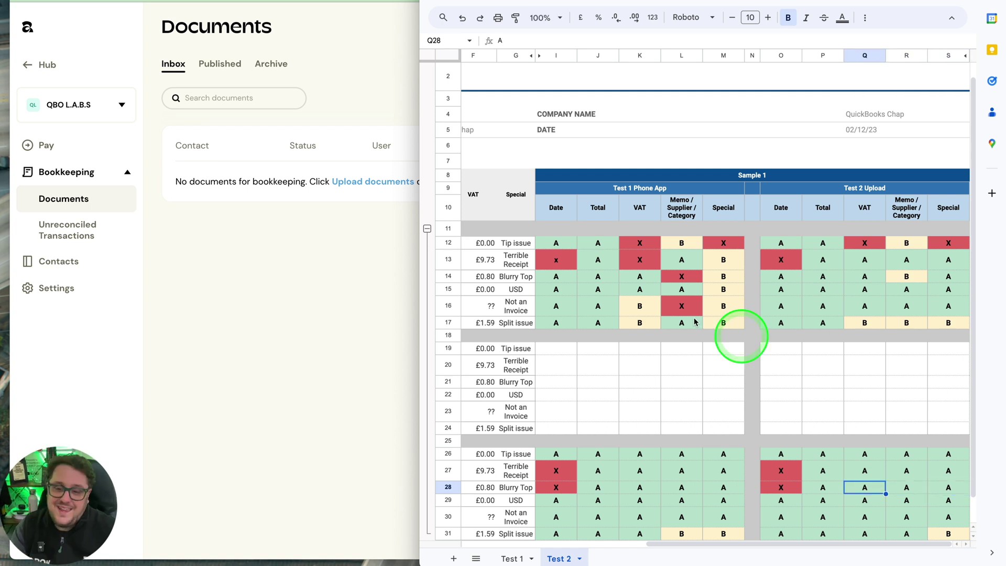
Step: Select Al Masar's Test 1 Phone App date cell in the spreadsheet's AutoEntry section, and open the Al Masar receipt in AutoEntry
{"action": "scroll", "coordinate": [702, 340], "scroll_direction": "left", "scroll_amount": 10}
{"action": "scroll", "coordinate": [733, 388], "scroll_direction": "down", "scroll_amount": 1}
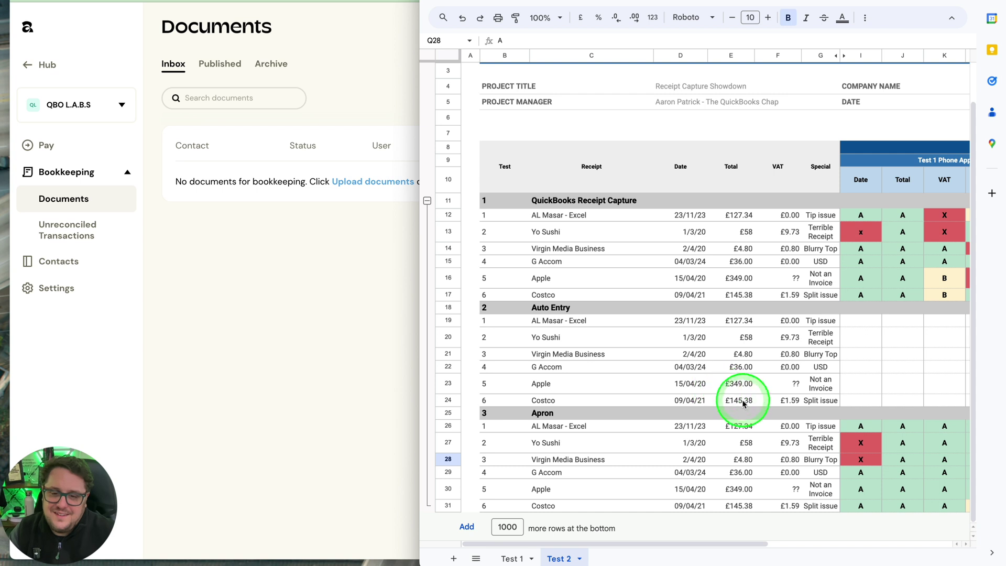
{"action": "scroll", "coordinate": [744, 404], "scroll_direction": "right", "scroll_amount": 10}
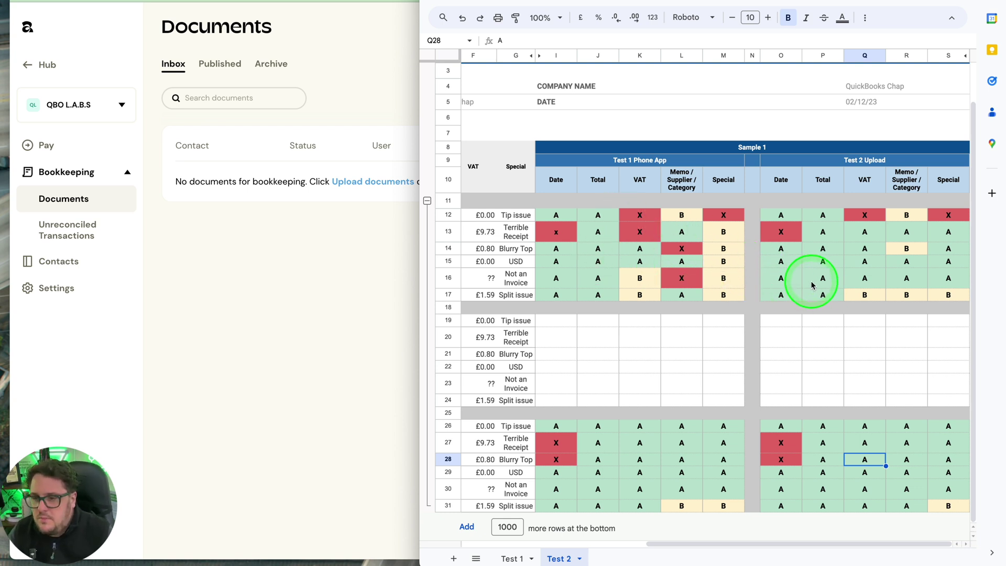
{"action": "left_click", "coordinate": [555, 321]}
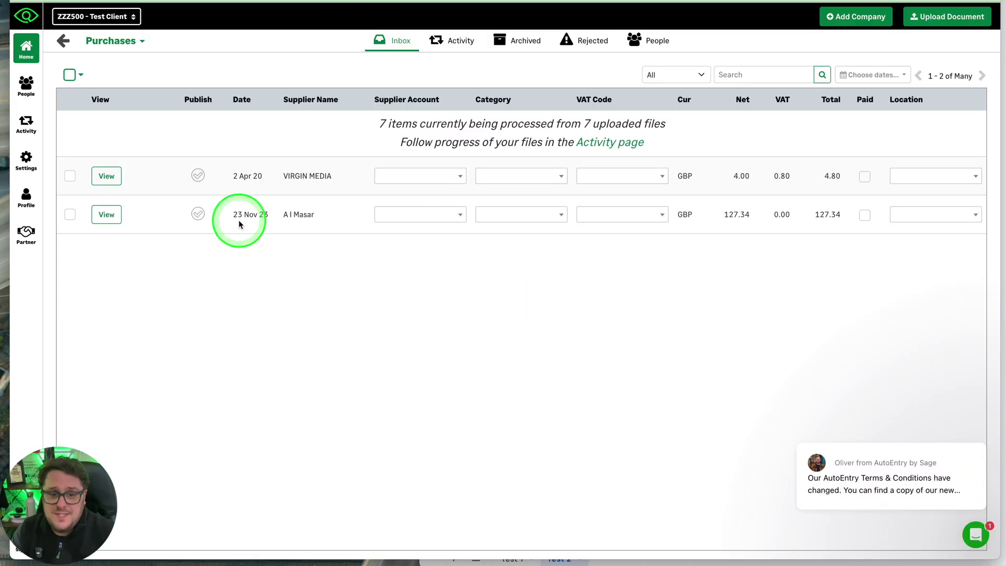
{"action": "left_click", "coordinate": [106, 214]}
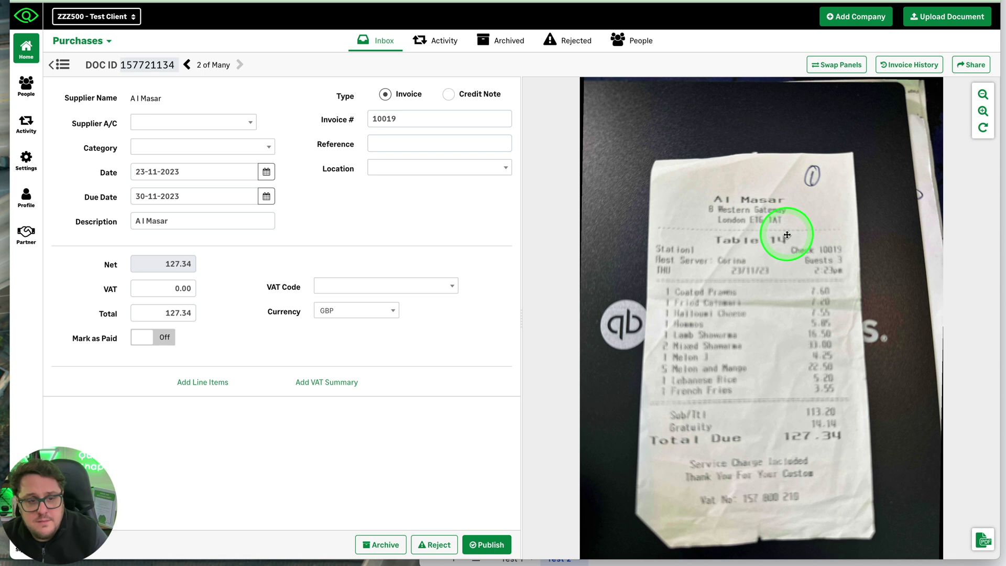
Step: Look for Al Masar in the receipt's supplier accounts, searching for "al mas" and browsing the full contact list
{"action": "left_click", "coordinate": [203, 122]}
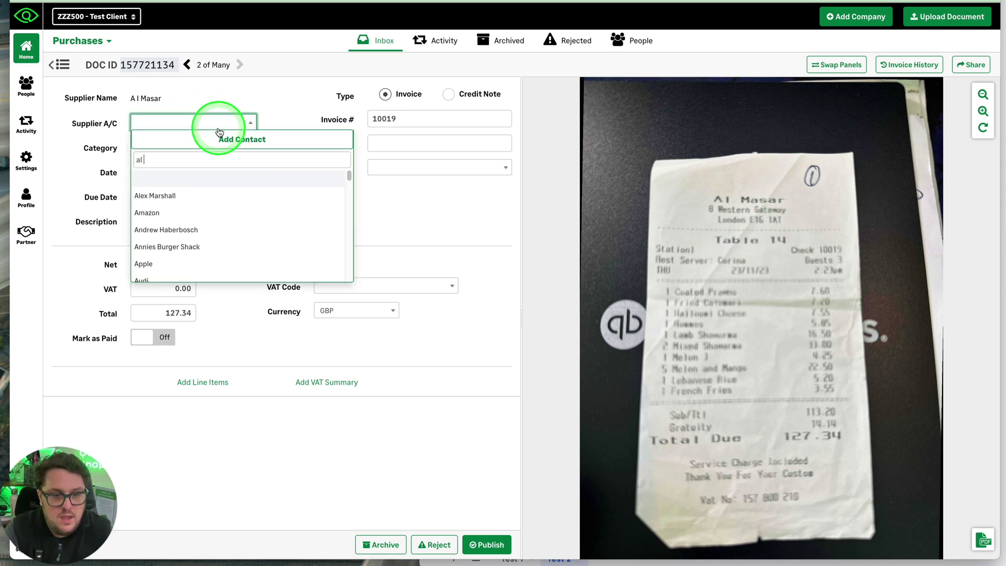
{"action": "key", "text": "BackSpace"}
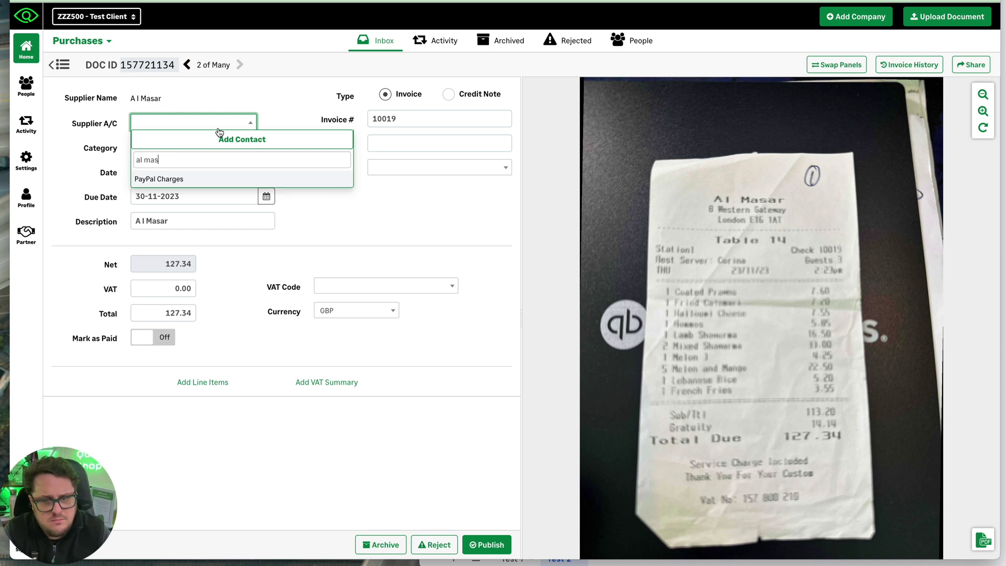
{"action": "key", "text": "BackSpace"}
{"action": "key", "text": "BackSpace"}
{"action": "key", "text": "BackSpace"}
{"action": "key", "text": "BackSpace"}
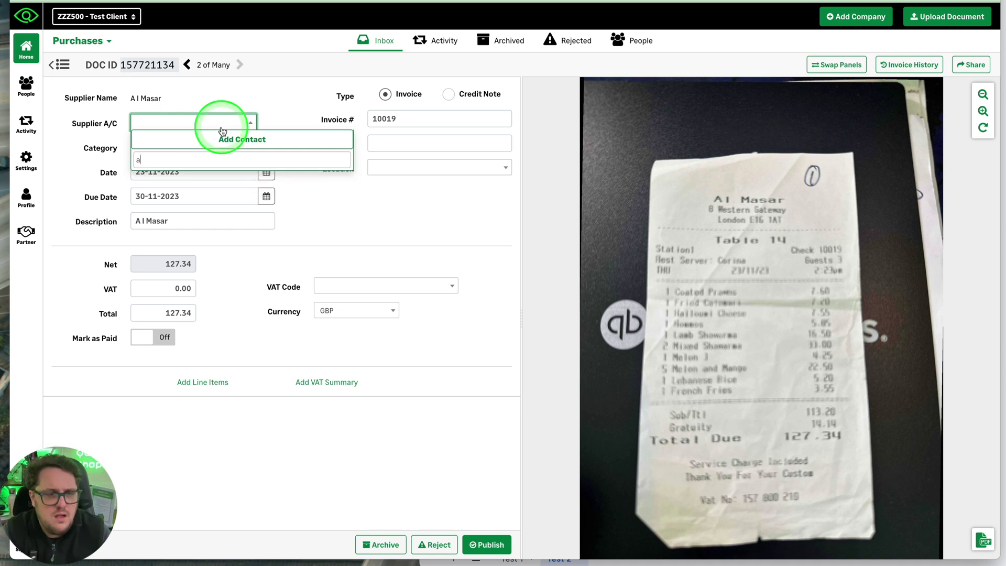
{"action": "key", "text": "BackSpace"}
{"action": "scroll", "coordinate": [244, 256], "scroll_direction": "down", "scroll_amount": 10}
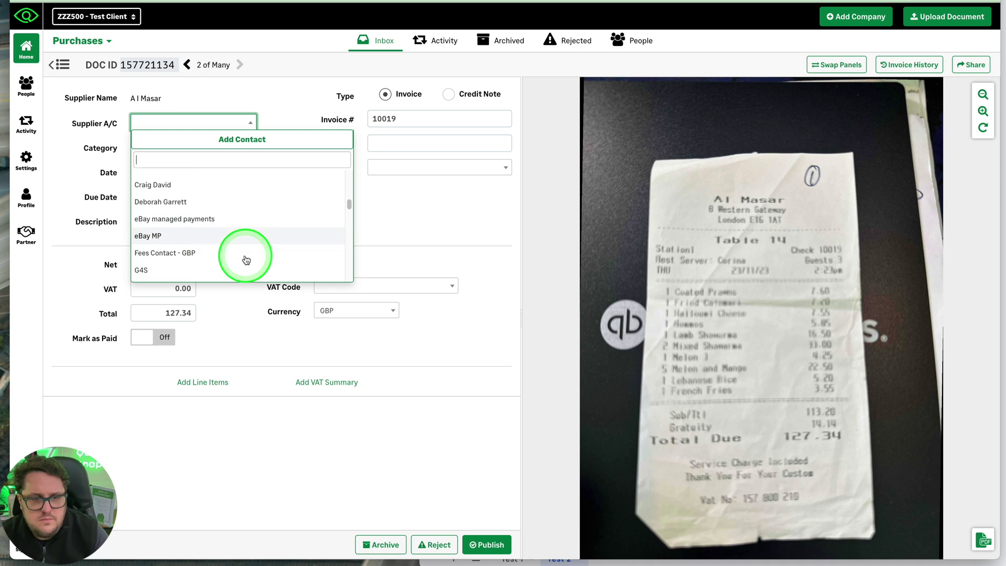
{"action": "scroll", "coordinate": [245, 260], "scroll_direction": "down", "scroll_amount": 10}
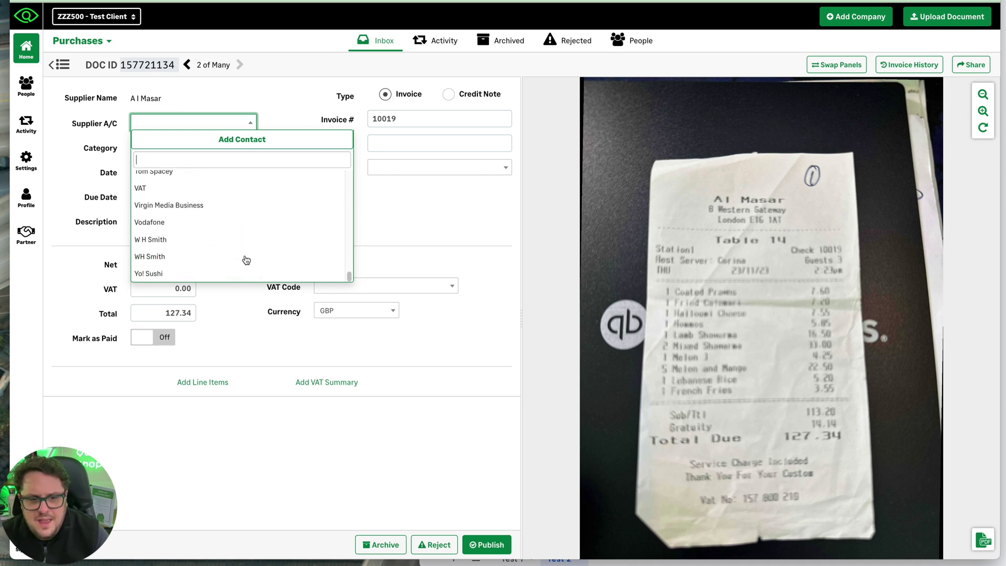
{"action": "scroll", "coordinate": [251, 256], "scroll_direction": "up", "scroll_amount": 20}
{"action": "left_click", "coordinate": [482, 202]}
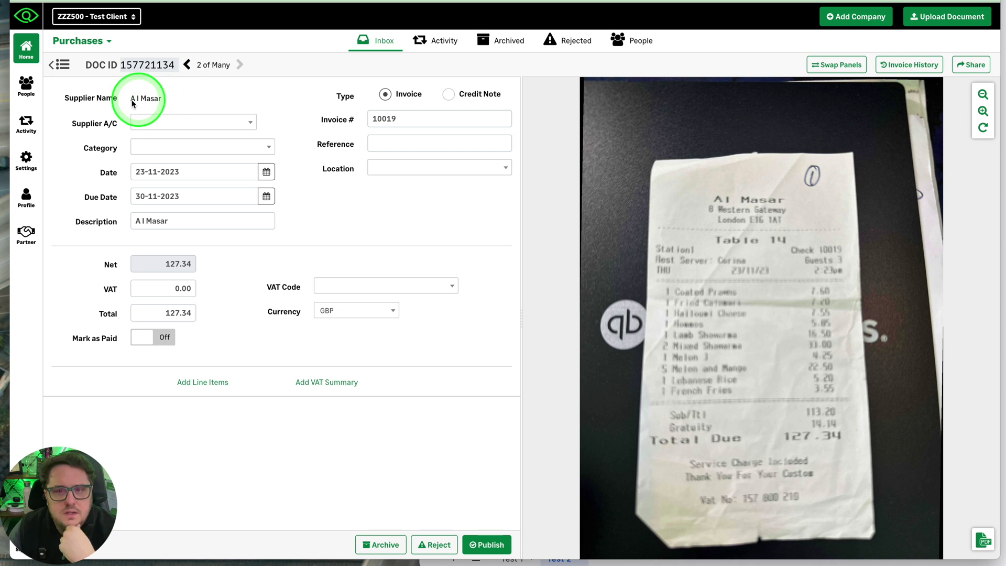
Step: Re-sync the QuickBooks Online data in AutoEntry's accounting software settings and acknowledge the request
{"action": "left_click", "coordinate": [26, 161]}
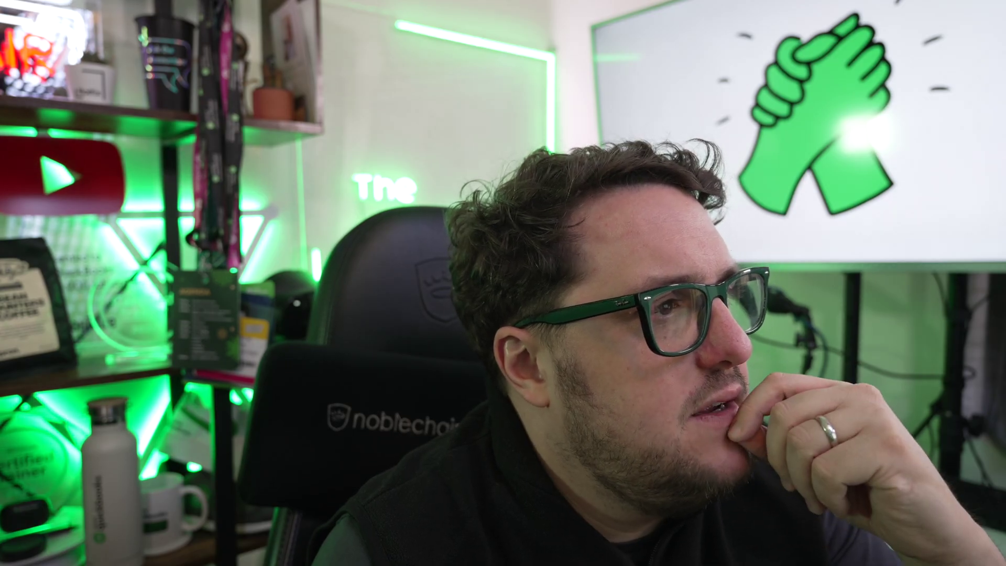
{"action": "left_click", "coordinate": [322, 126]}
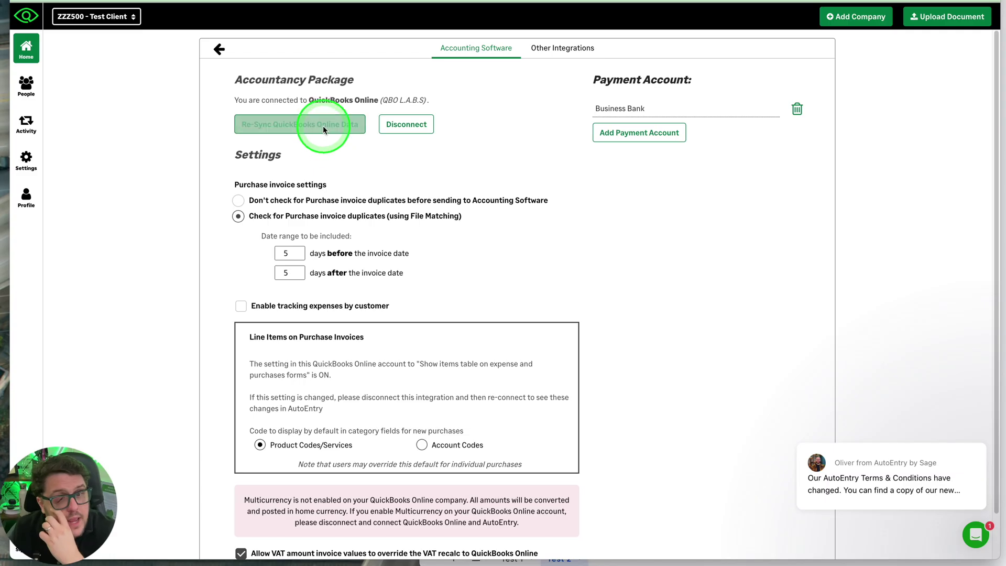
{"action": "left_click", "coordinate": [562, 136]}
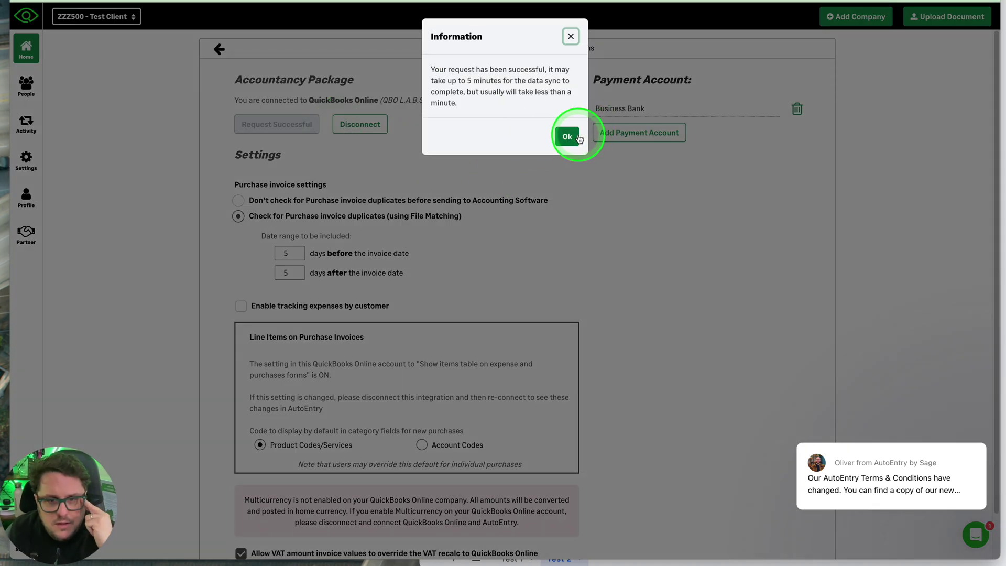
{"action": "left_click", "coordinate": [575, 139]}
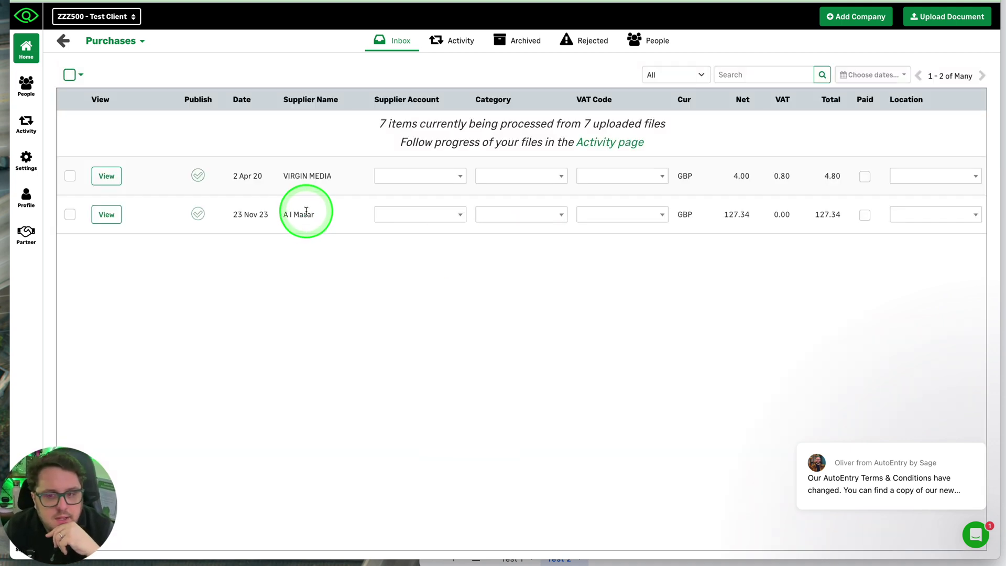
{"action": "left_click", "coordinate": [108, 214]}
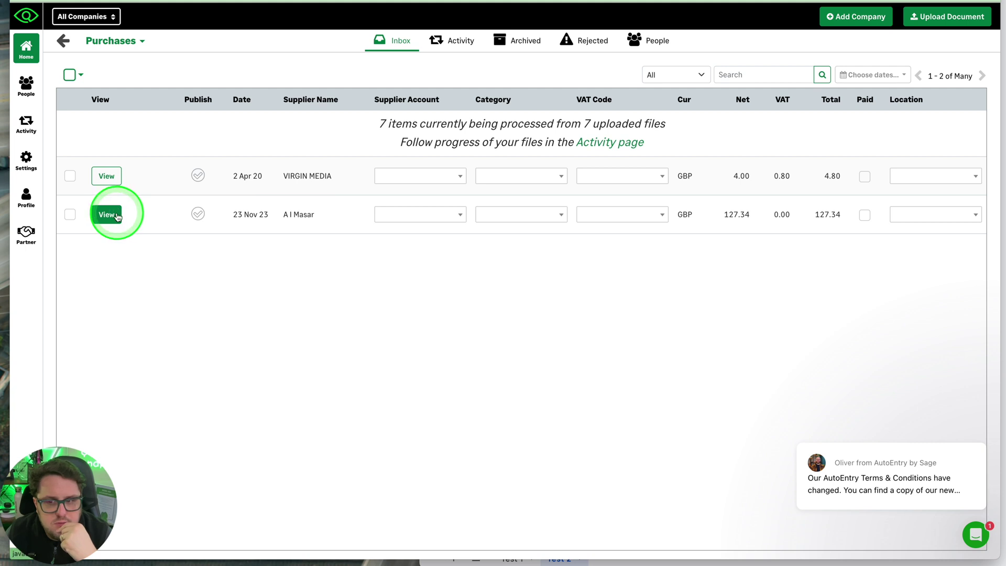
{"action": "left_click", "coordinate": [176, 121]}
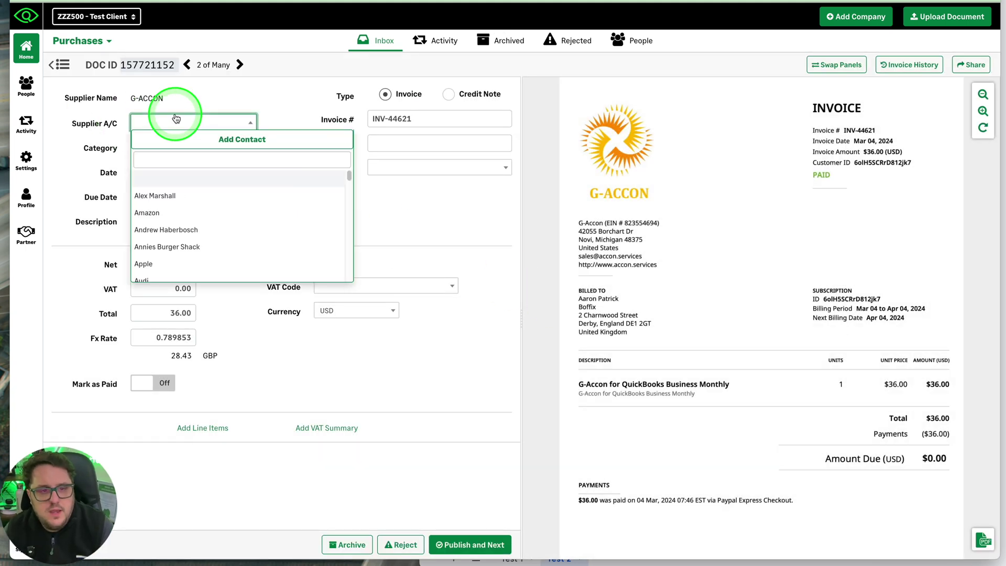
{"action": "left_click", "coordinate": [176, 119]}
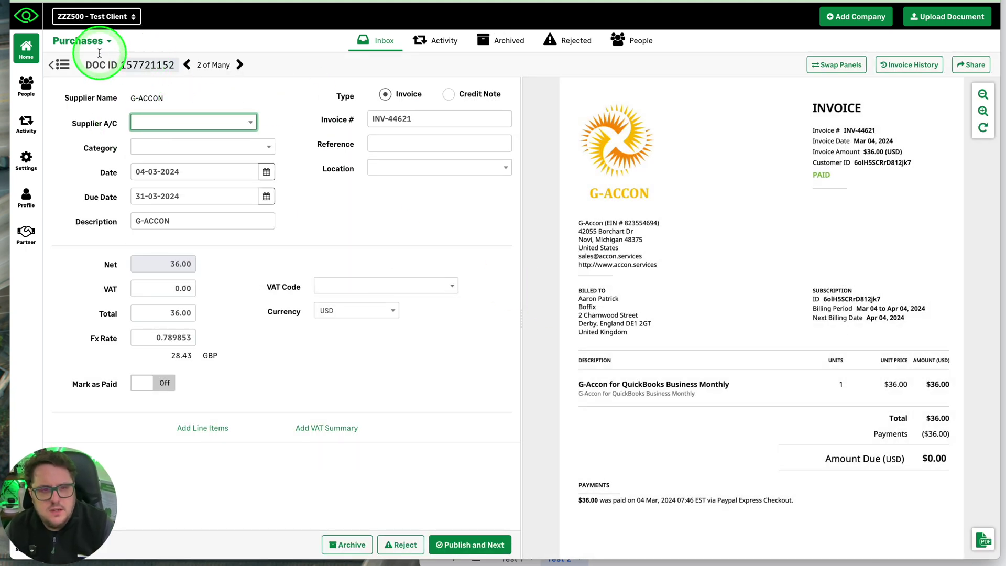
{"action": "left_click", "coordinate": [61, 64]}
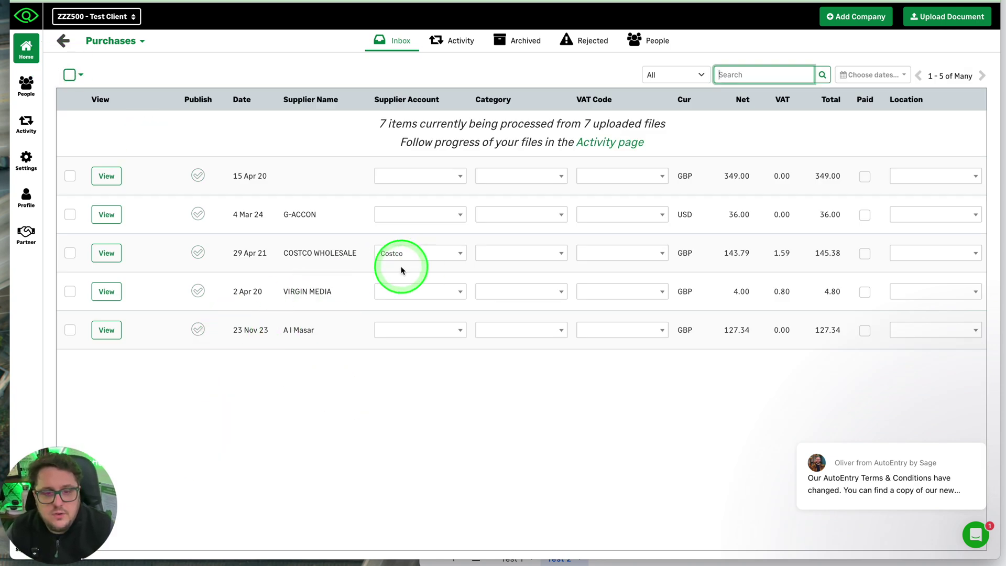
Step: Reopen the Al Masar receipt from the purchases inbox and search its supplier accounts for "al mas" again
{"action": "left_click", "coordinate": [110, 329]}
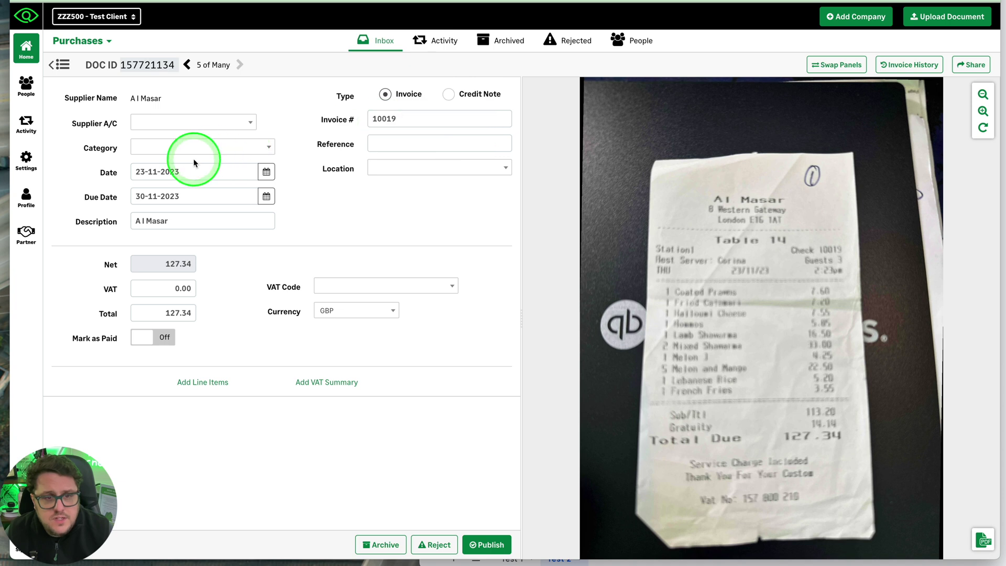
{"action": "left_click", "coordinate": [170, 128]}
{"action": "type", "text": "al mas"}
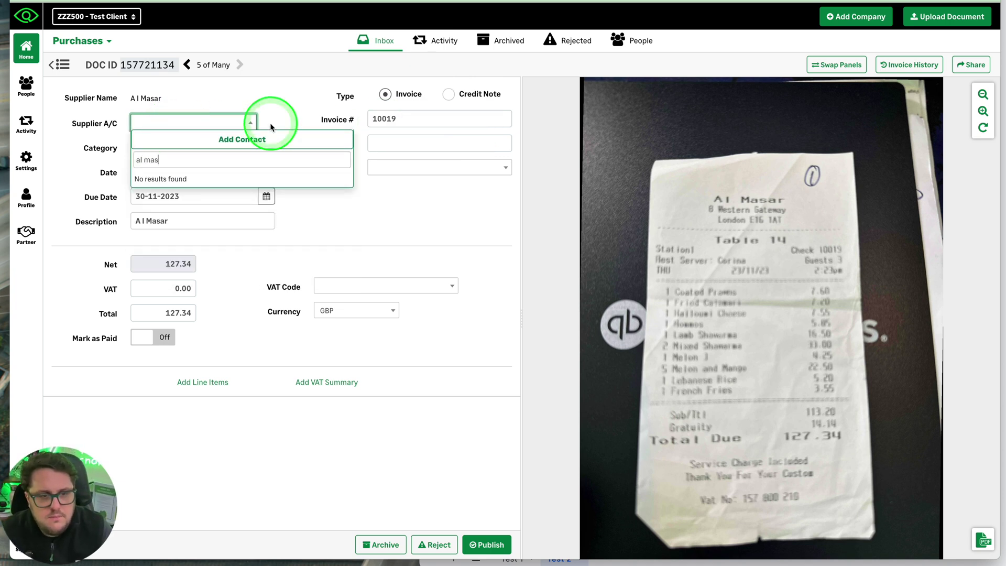
{"action": "key", "text": "BackSpace"}
{"action": "key", "text": "BackSpace"}
{"action": "key", "text": "BackSpace"}
{"action": "key", "text": "BackSpace"}
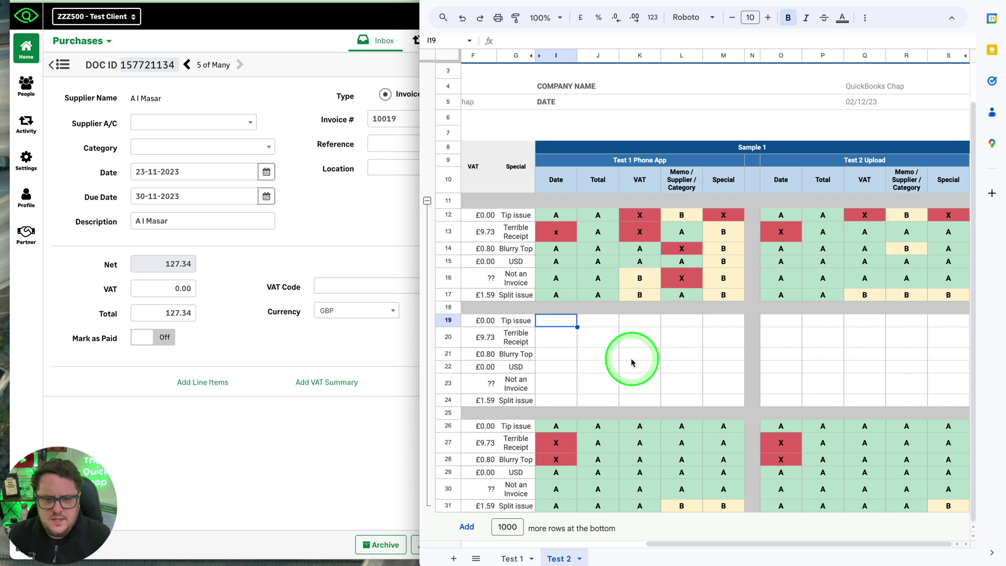
Step: In the spreadsheet's AutoEntry section, grade Al Masar's Test 1 Phone App date, total, VAT and special as A and its memo/supplier/category as X
{"action": "scroll", "coordinate": [631, 356], "scroll_direction": "left", "scroll_amount": 3}
{"action": "scroll", "coordinate": [626, 358], "scroll_direction": "right", "scroll_amount": 3}
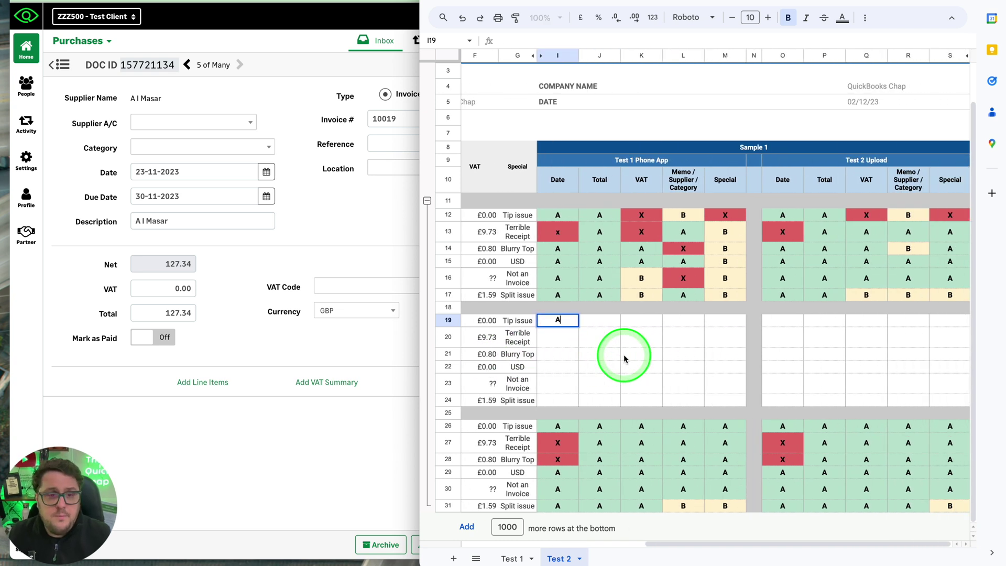
{"action": "key", "text": "Tab"}
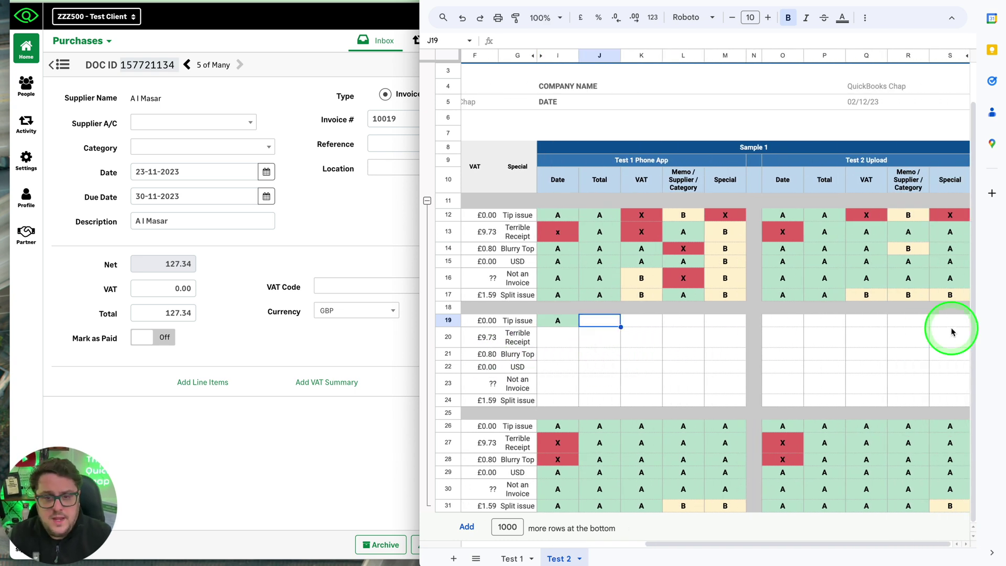
{"action": "type", "text": "A"}
{"action": "key", "text": "Tab"}
{"action": "key", "text": "Tab"}
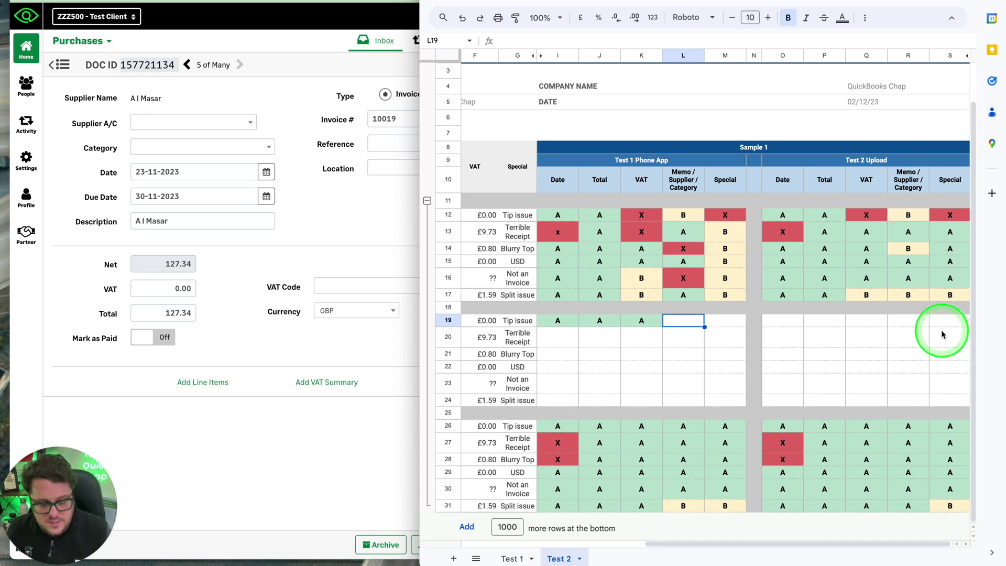
{"action": "key", "text": "Tab"}
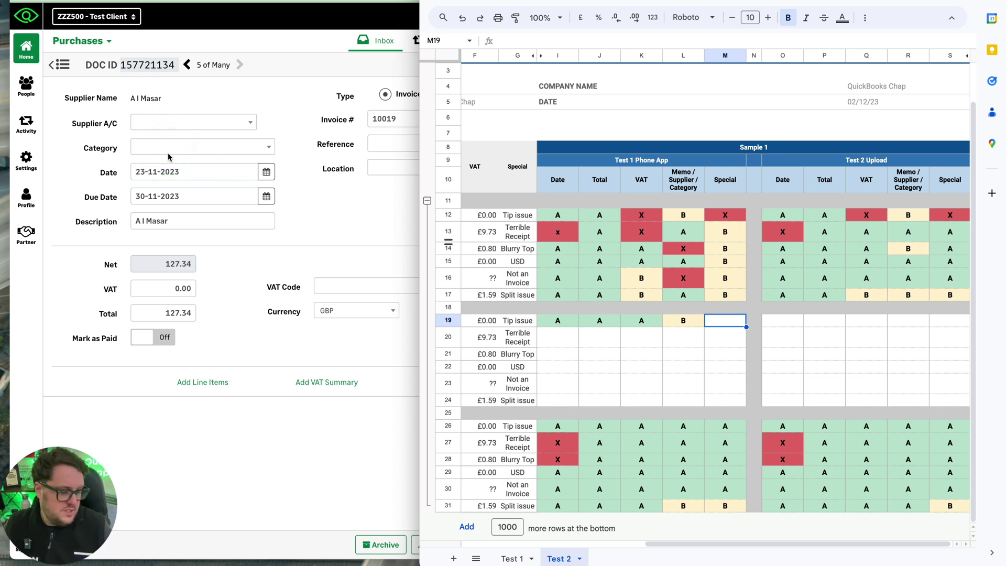
{"action": "left_click", "coordinate": [686, 320]}
{"action": "type", "text": "X"}
{"action": "key", "text": "Tab"}
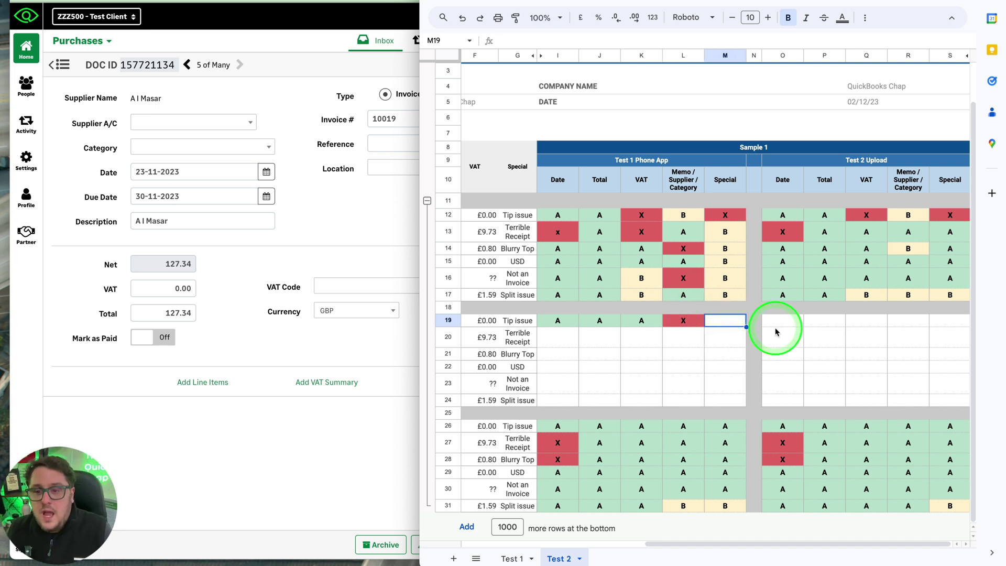
{"action": "type", "text": "A"}
{"action": "key", "text": "Return"}
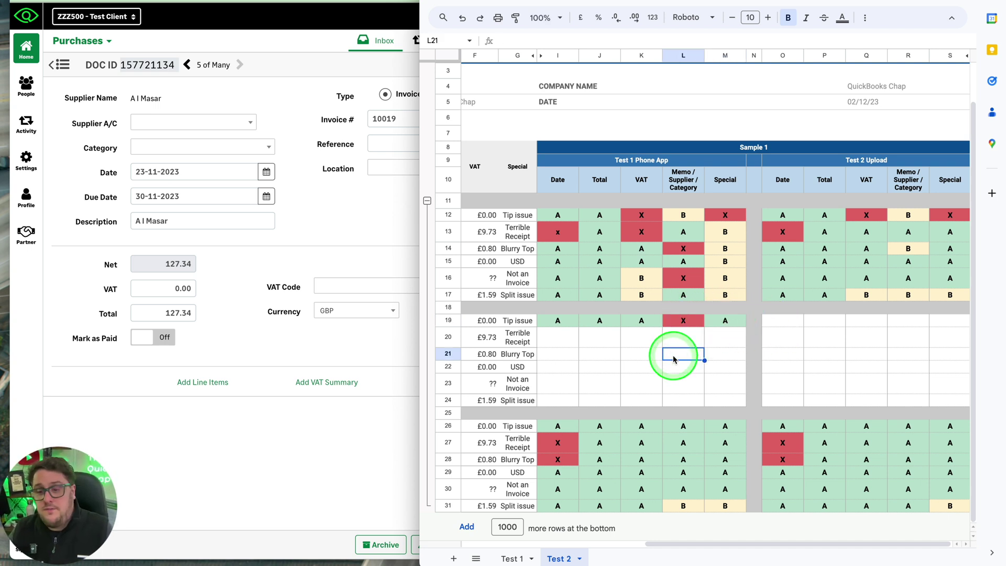
Step: Select Yo Sushi's Test 1 Phone App date cell, submit the Al Masar receipt for publishing in AutoEntry, and bring up the Yo Sushi receipt
{"action": "left_click", "coordinate": [554, 338]}
{"action": "left_click", "coordinate": [170, 124]}
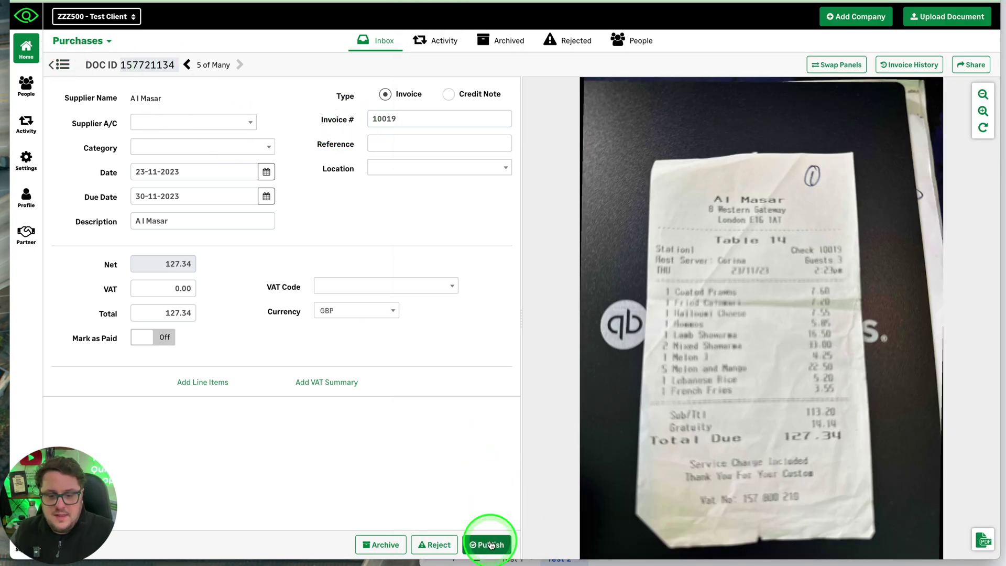
{"action": "left_click", "coordinate": [486, 545]}
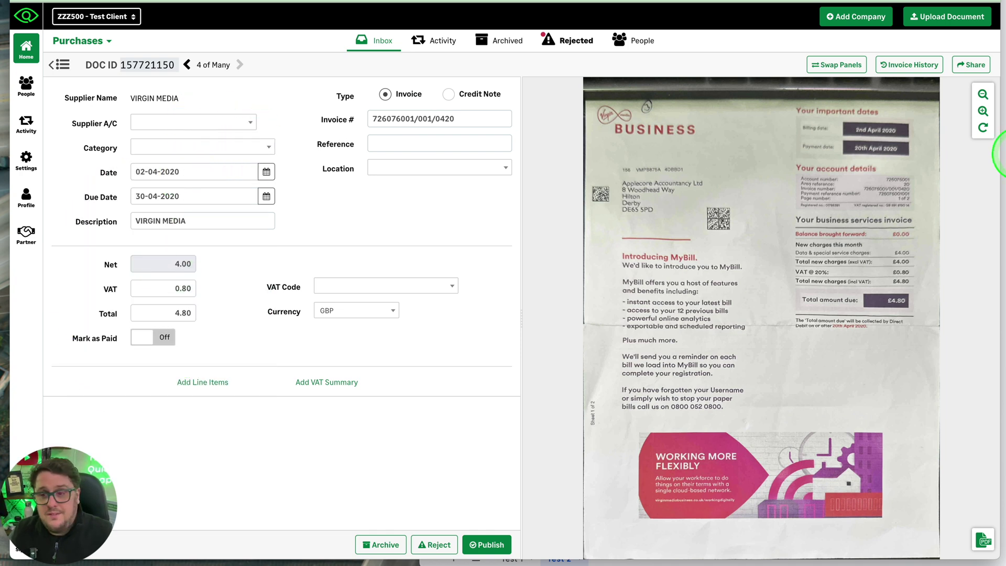
{"action": "left_click", "coordinate": [197, 147]}
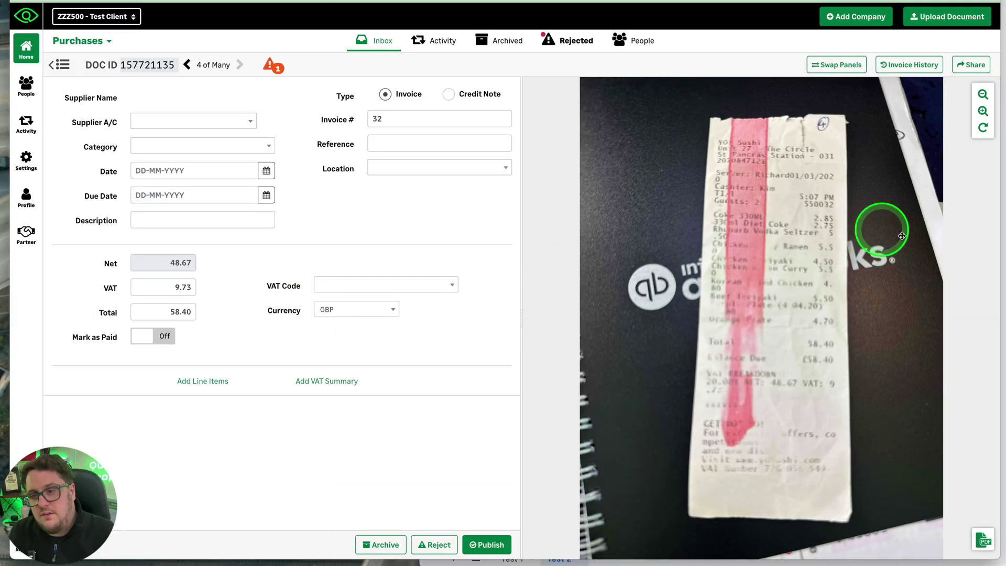
Step: Check the warning on the Yo Sushi receipt and set its supplier account to Yo! Sushi
{"action": "key", "text": "ctrl+alt+m"}
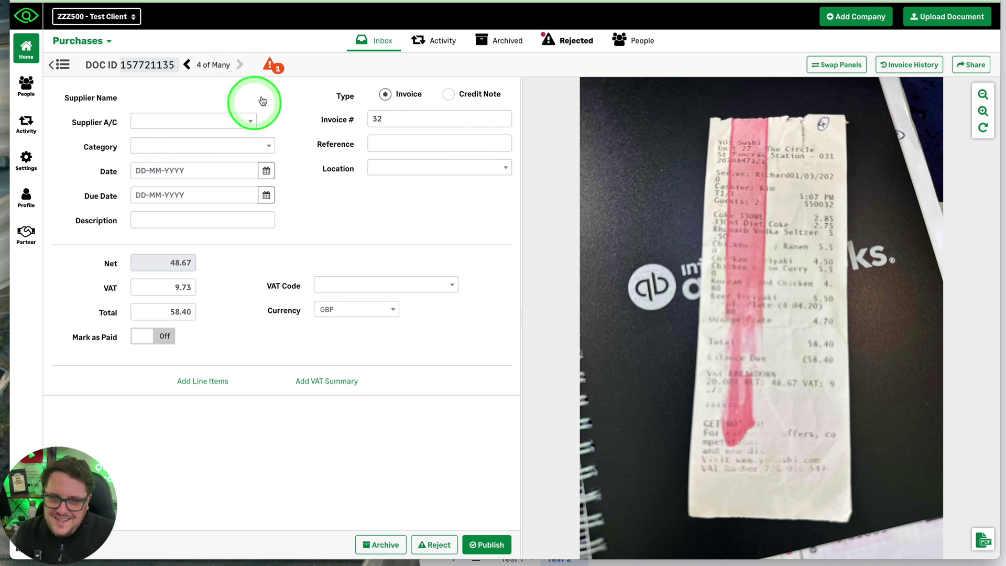
{"action": "left_click", "coordinate": [272, 67]}
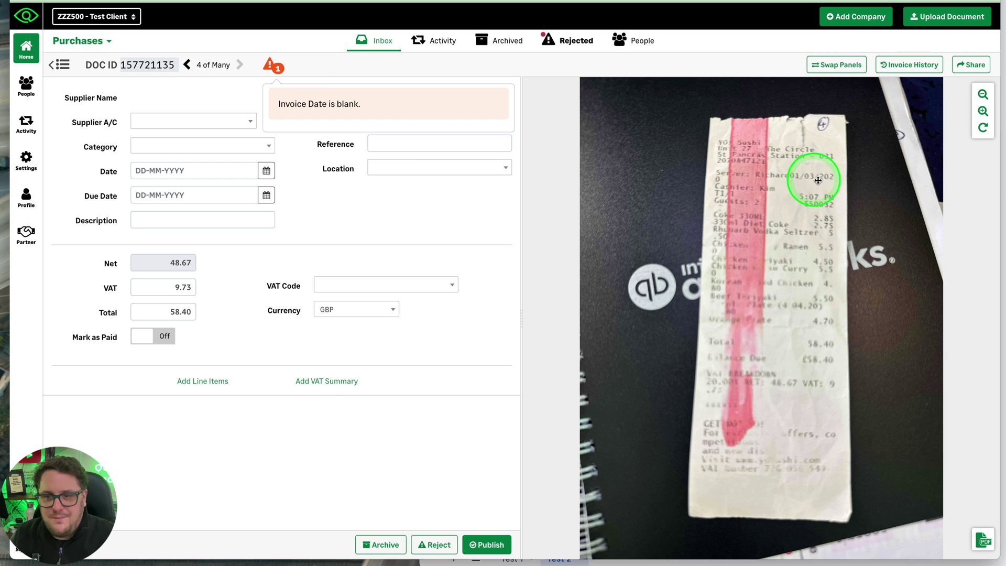
{"action": "left_click", "coordinate": [161, 99]}
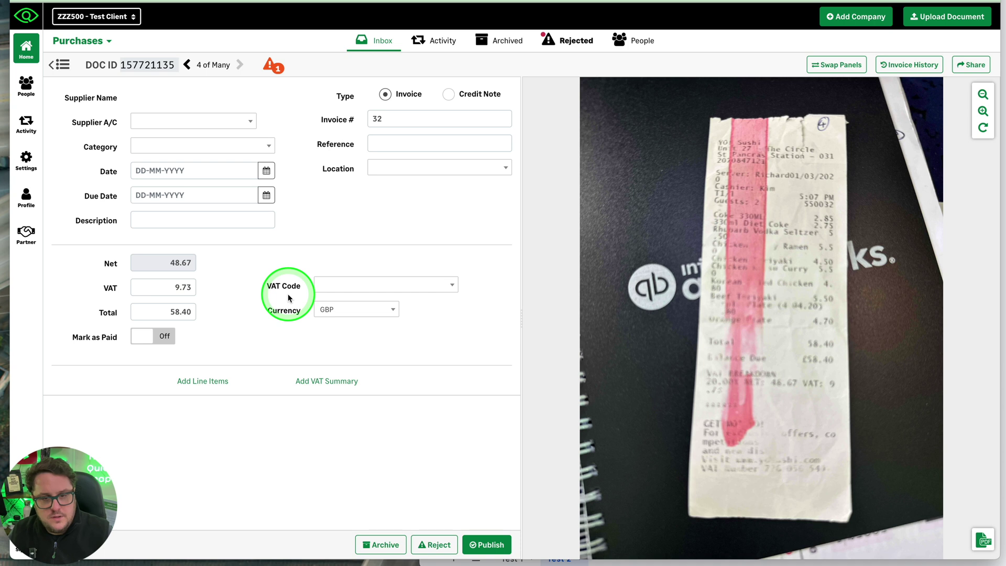
{"action": "left_click", "coordinate": [146, 122]}
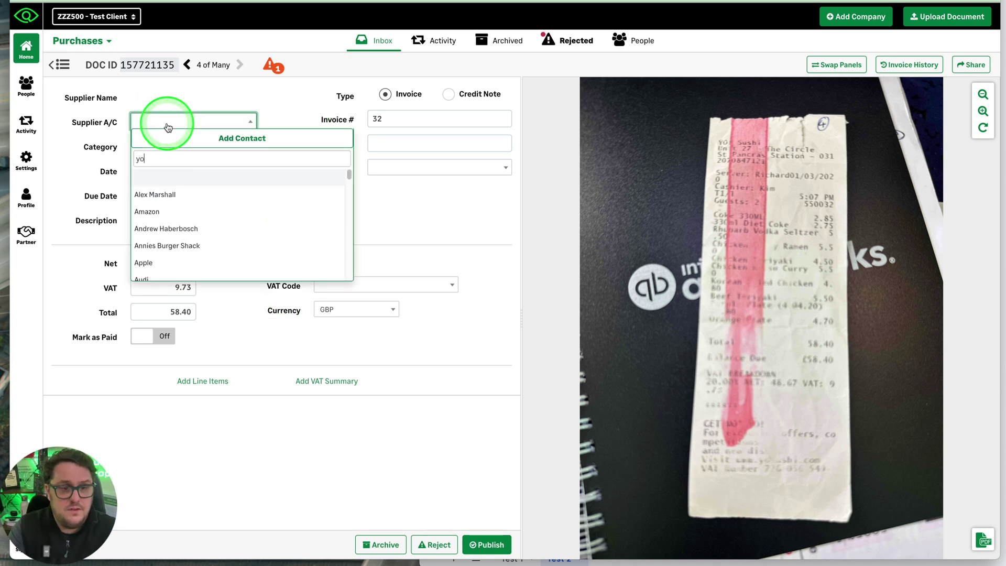
{"action": "type", "text": "yo"}
{"action": "left_click", "coordinate": [149, 174]}
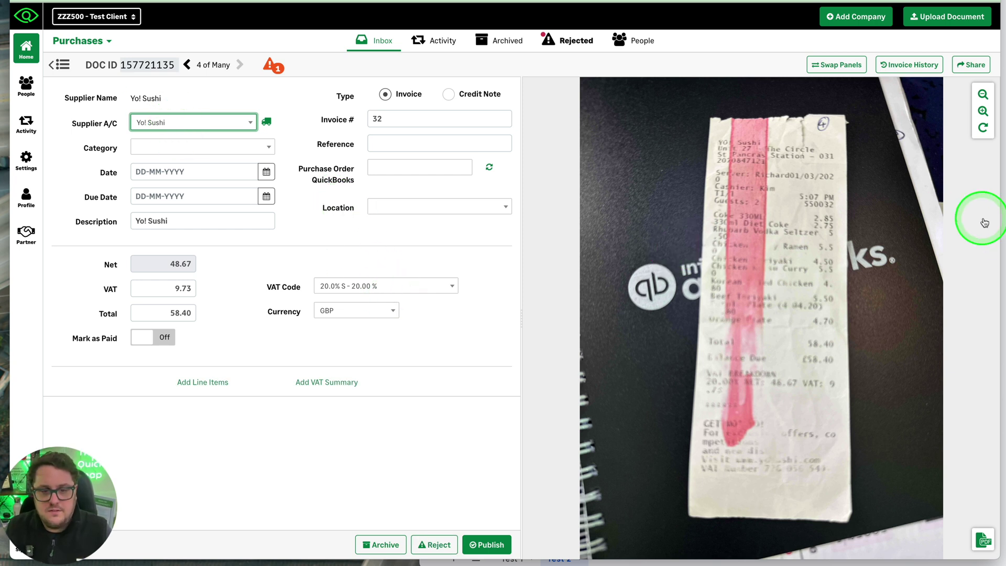
Step: Select Yo Sushi's Test 1 Phone App date cell in the spreadsheet's Auto Entry section and return to AutoEntry
{"action": "left_click", "coordinate": [1003, 243]}
{"action": "left_click", "coordinate": [763, 368]}
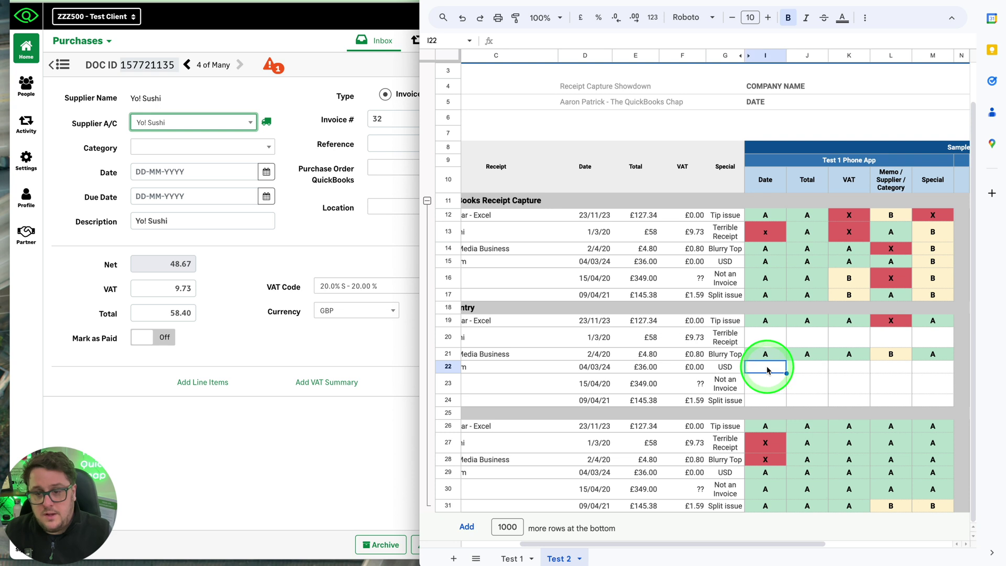
{"action": "left_click", "coordinate": [763, 322]}
{"action": "left_click", "coordinate": [762, 334]}
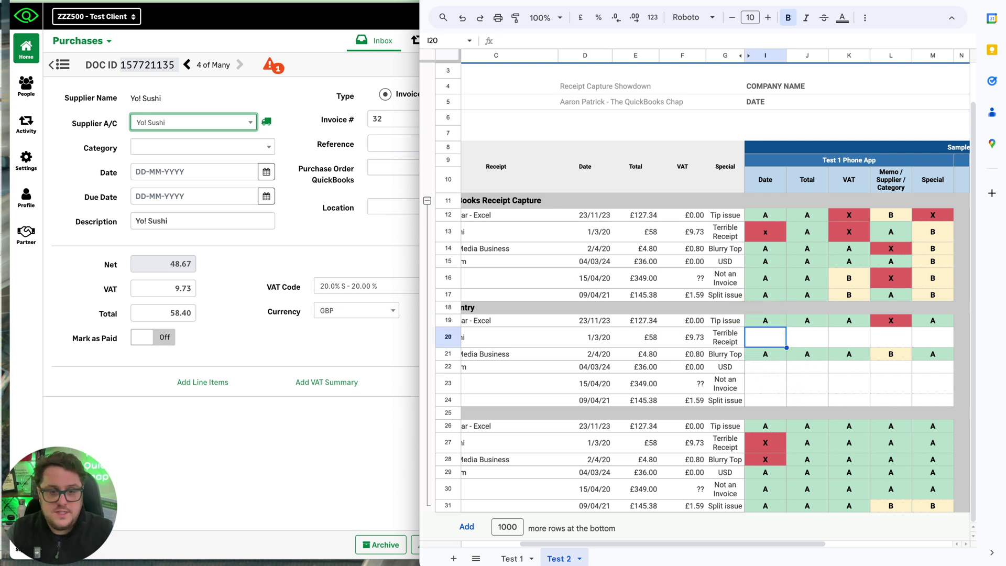
{"action": "left_click", "coordinate": [213, 262]}
Step: Open the Costco receipt and set its first VAT summary line to category Purchases and VAT code 0.0% Z
{"action": "left_click", "coordinate": [105, 253]}
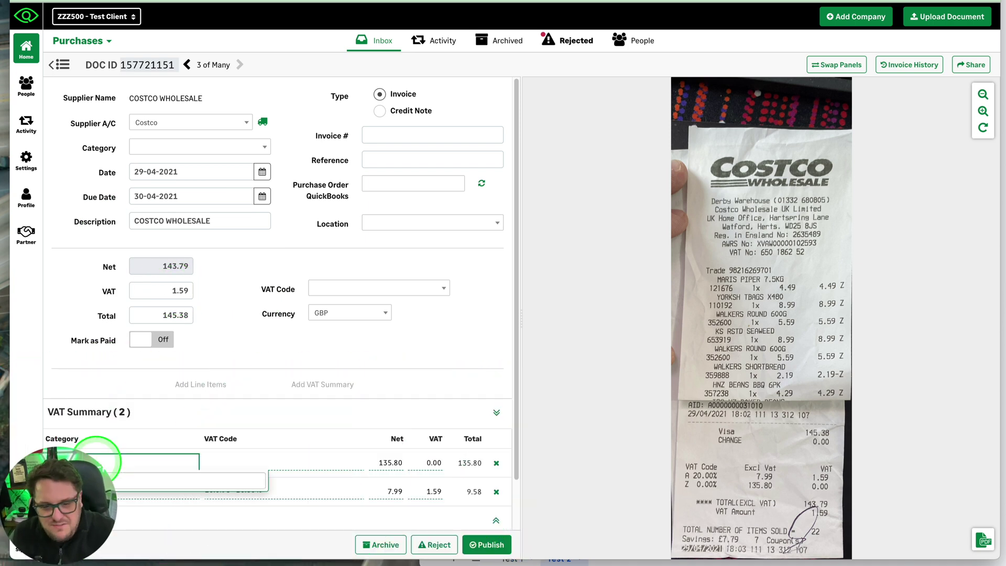
{"action": "left_click", "coordinate": [97, 457]}
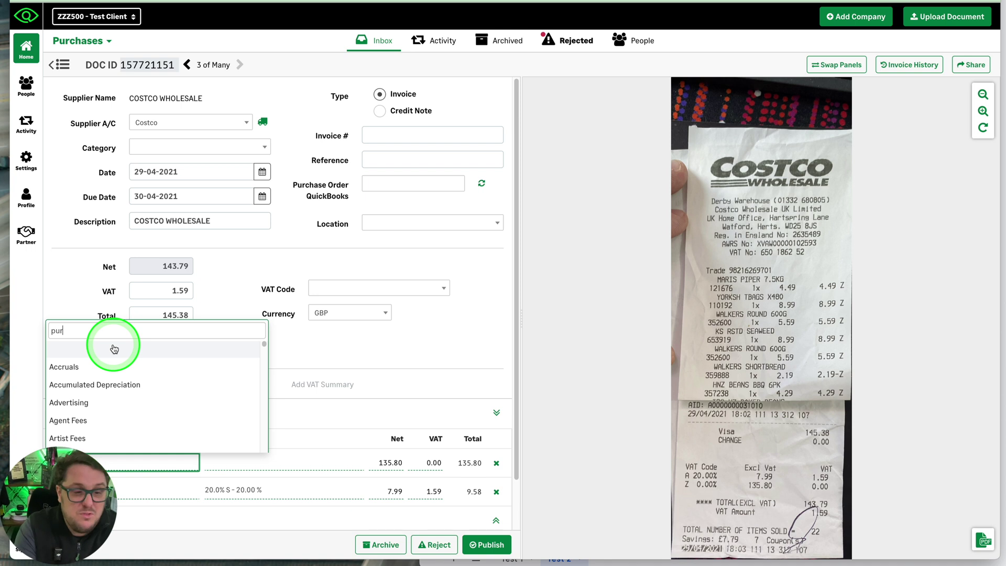
{"action": "left_click", "coordinate": [115, 426]}
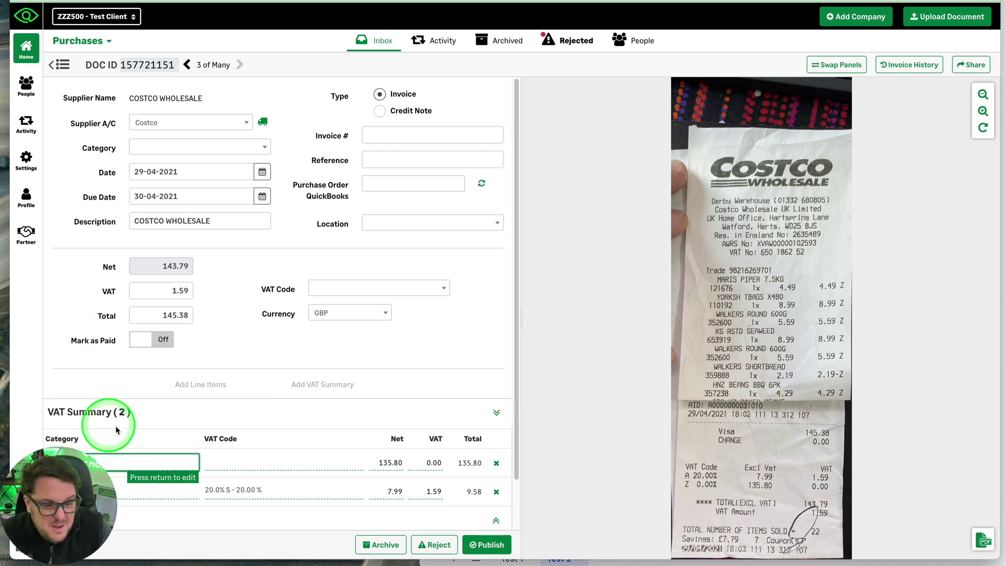
{"action": "left_click", "coordinate": [265, 459]}
{"action": "left_click", "coordinate": [295, 362]}
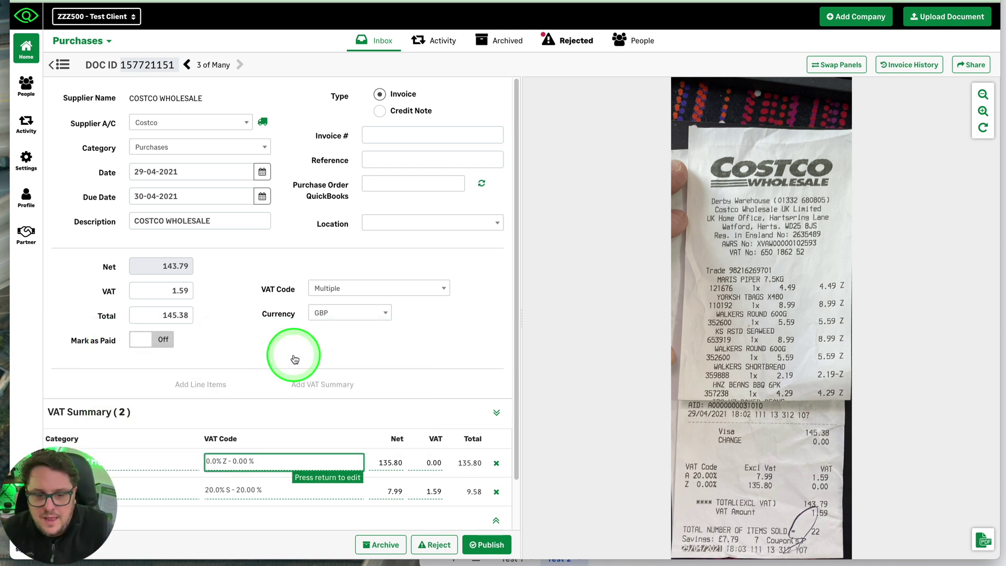
{"action": "left_click", "coordinate": [457, 336]}
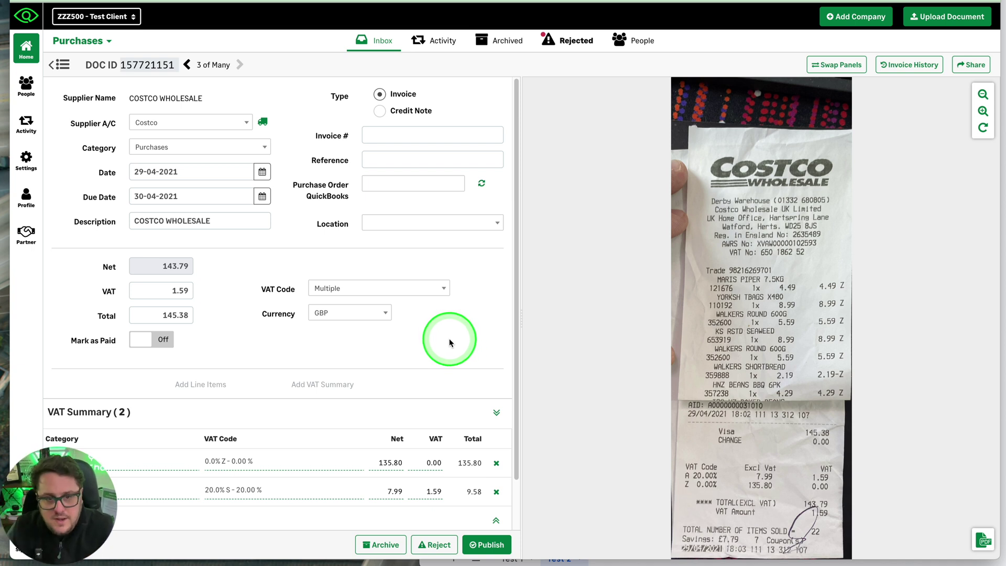
Step: Review the Costco receipt's details and VAT summary lines, and publish the receipt
{"action": "scroll", "coordinate": [428, 402], "scroll_direction": "down", "scroll_amount": 1}
{"action": "scroll", "coordinate": [425, 402], "scroll_direction": "up", "scroll_amount": 1}
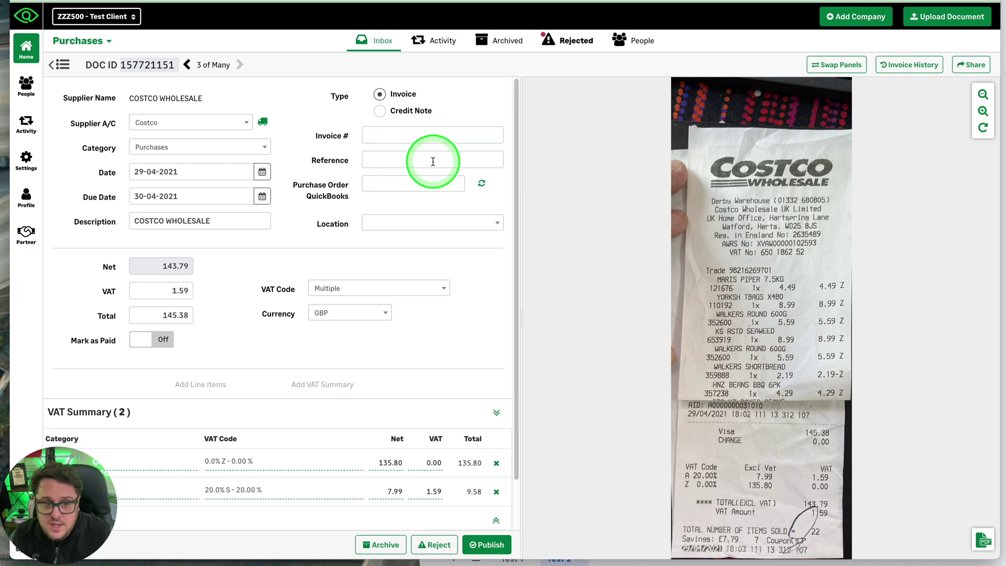
{"action": "scroll", "coordinate": [445, 351], "scroll_direction": "down", "scroll_amount": 1}
{"action": "left_click", "coordinate": [486, 544]}
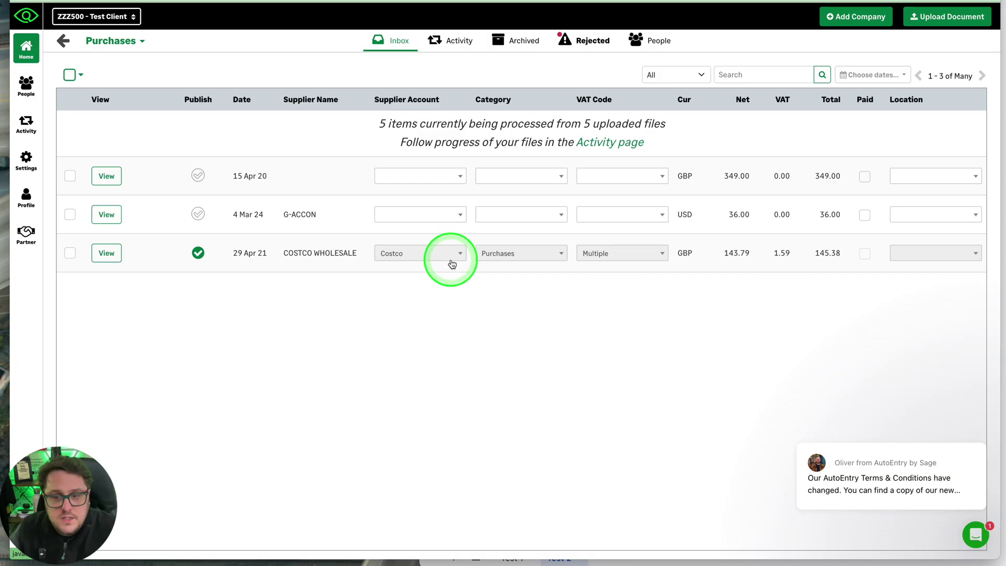
Step: Open the G-ACCON invoice, search its supplier accounts for "g", and clear the search without choosing an account
{"action": "left_click", "coordinate": [100, 210]}
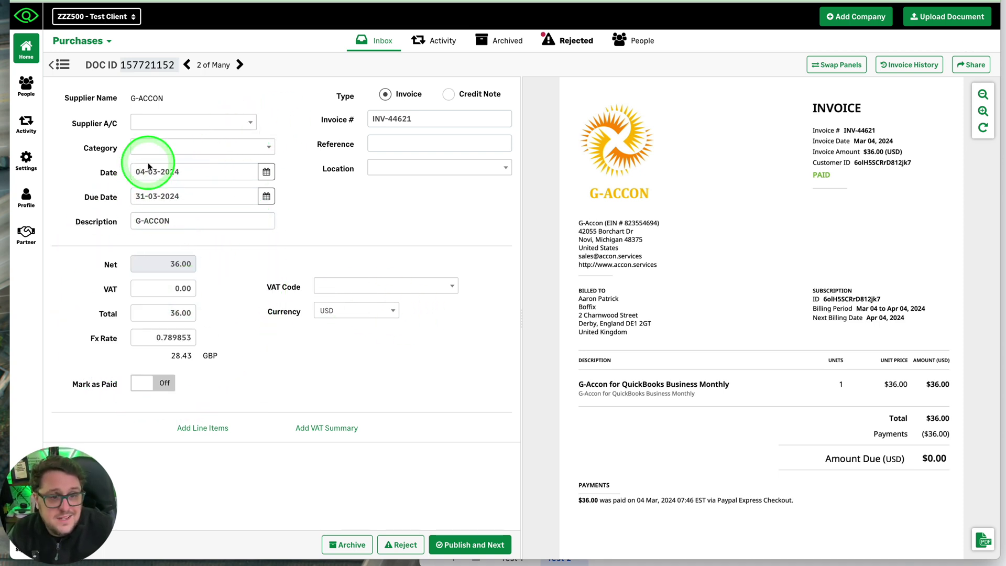
{"action": "left_click", "coordinate": [188, 121]}
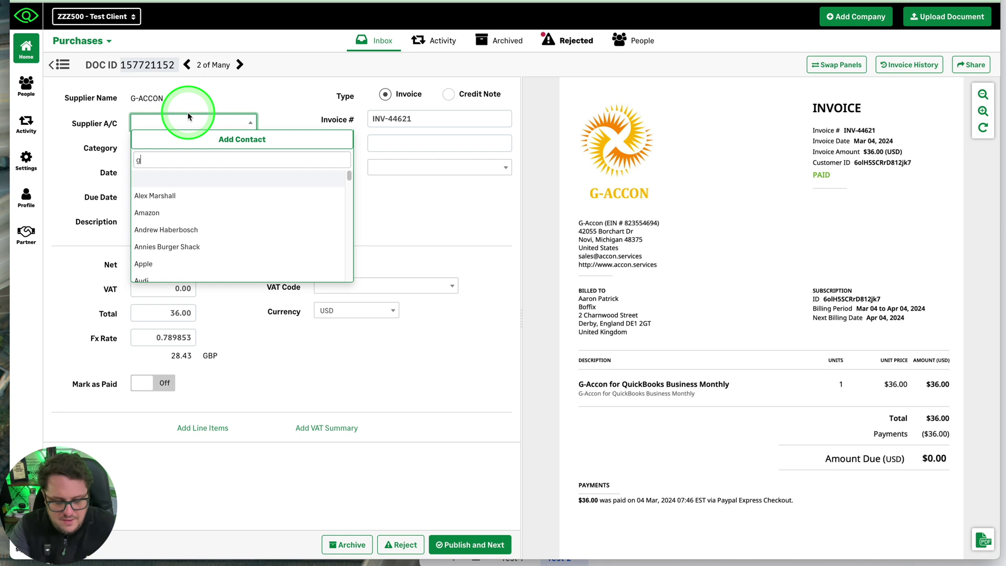
{"action": "key", "text": "BackSpace"}
{"action": "key", "text": "BackSpace"}
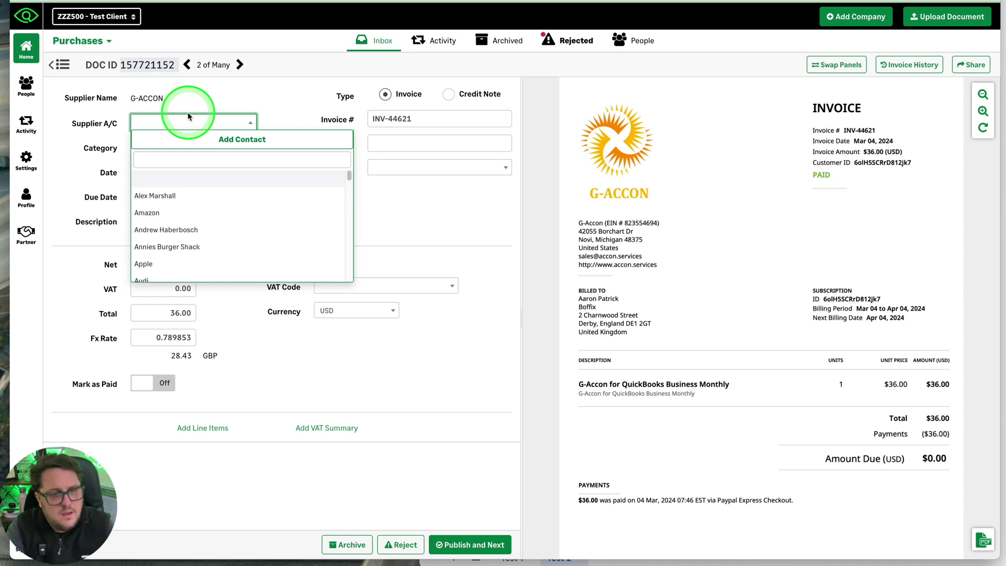
{"action": "left_click", "coordinate": [427, 225]}
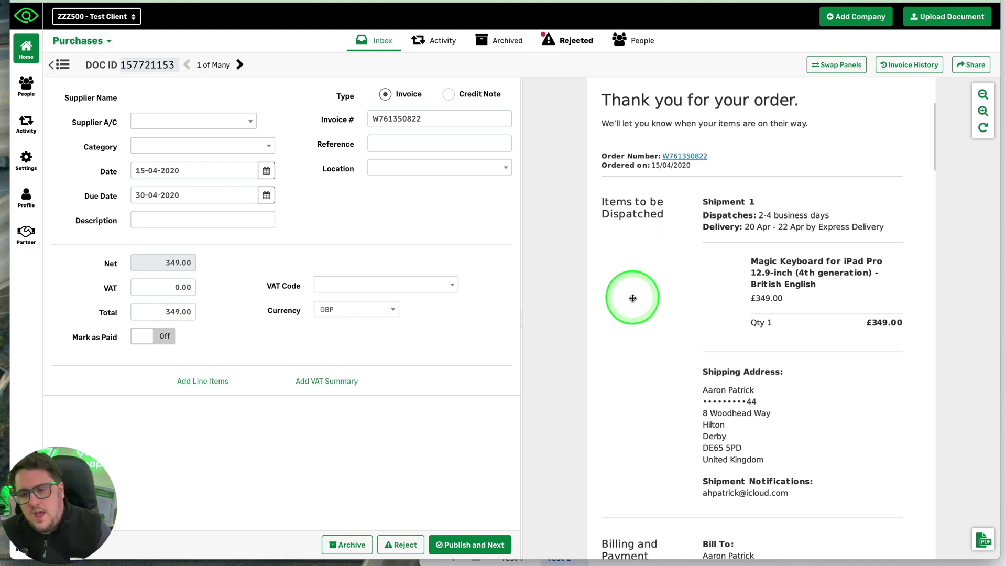
Step: Select Apple's Test 1 Phone App date cell in the spreadsheet's Auto Entry section and return to the Apple order in AutoEntry
{"action": "left_click", "coordinate": [1001, 228]}
{"action": "left_click", "coordinate": [768, 387]}
{"action": "left_click", "coordinate": [254, 199]}
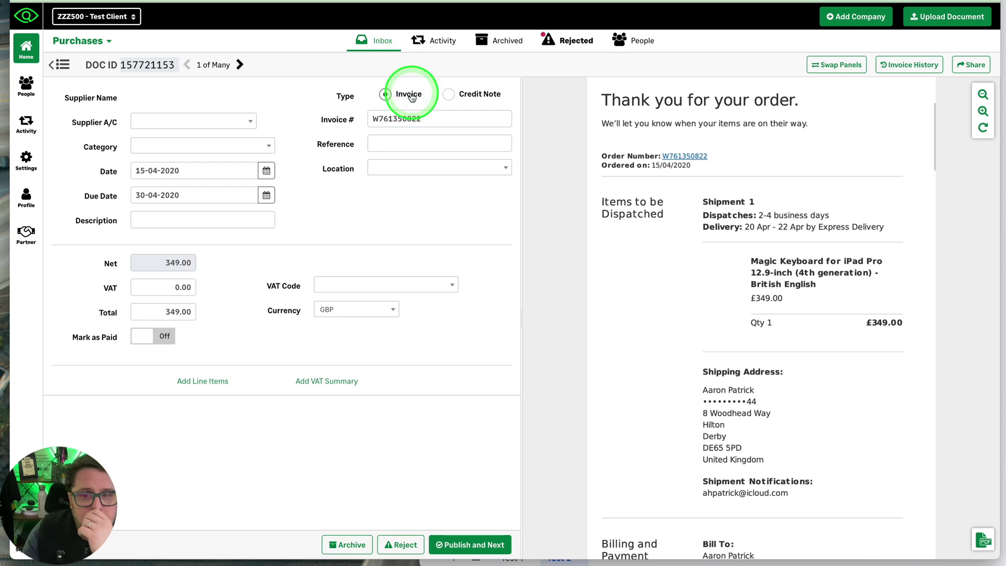
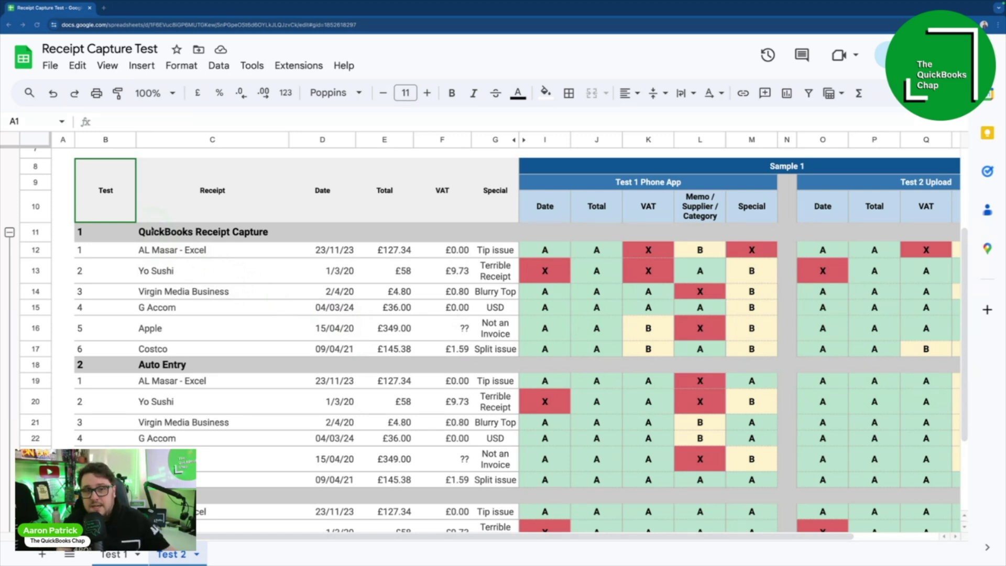
Step: Compare the Test 2 sheet's phone app and upload grades with the Test 1 sheet's results
{"action": "scroll", "coordinate": [802, 293], "scroll_direction": "right", "scroll_amount": 2}
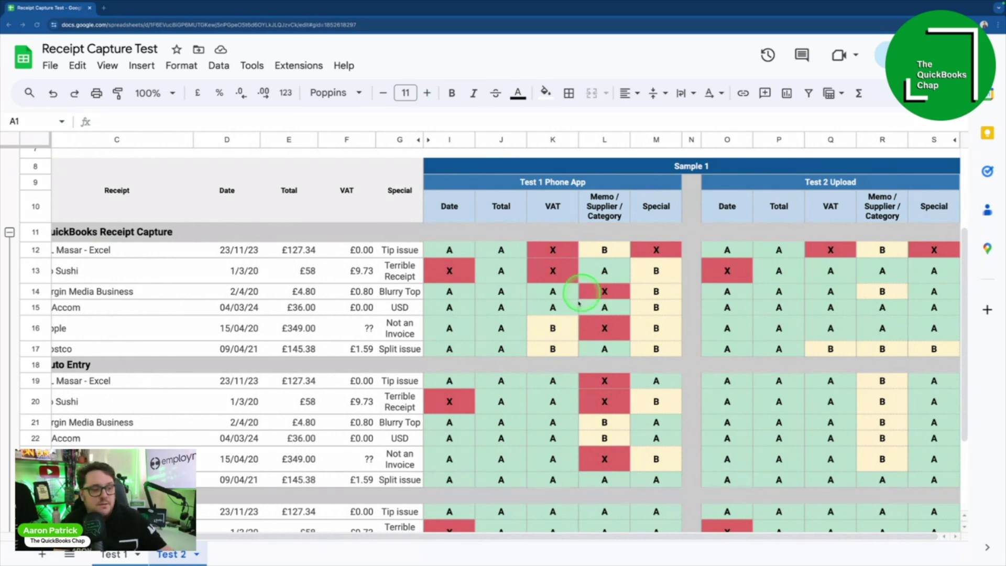
{"action": "left_click", "coordinate": [115, 554]}
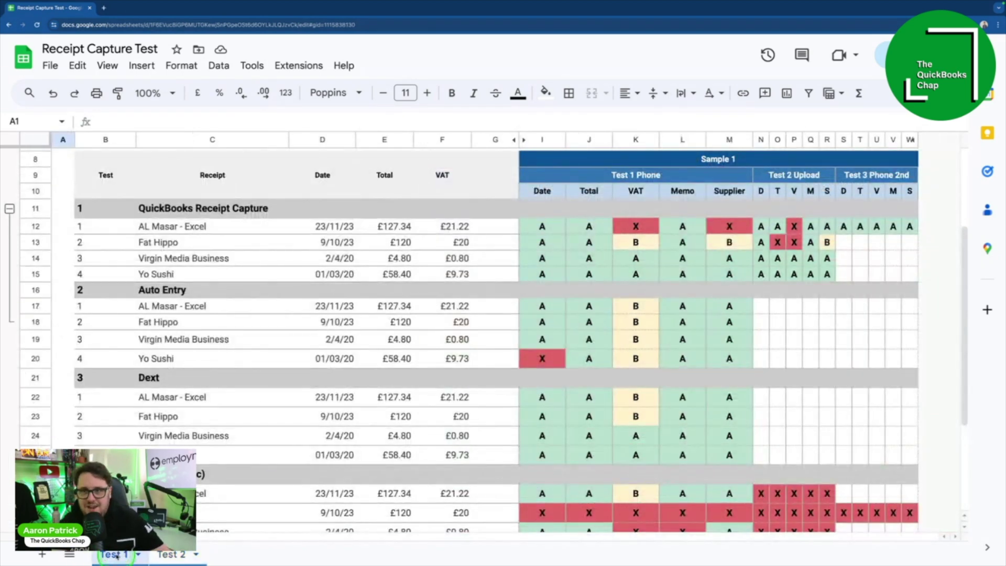
{"action": "left_click", "coordinate": [173, 554]}
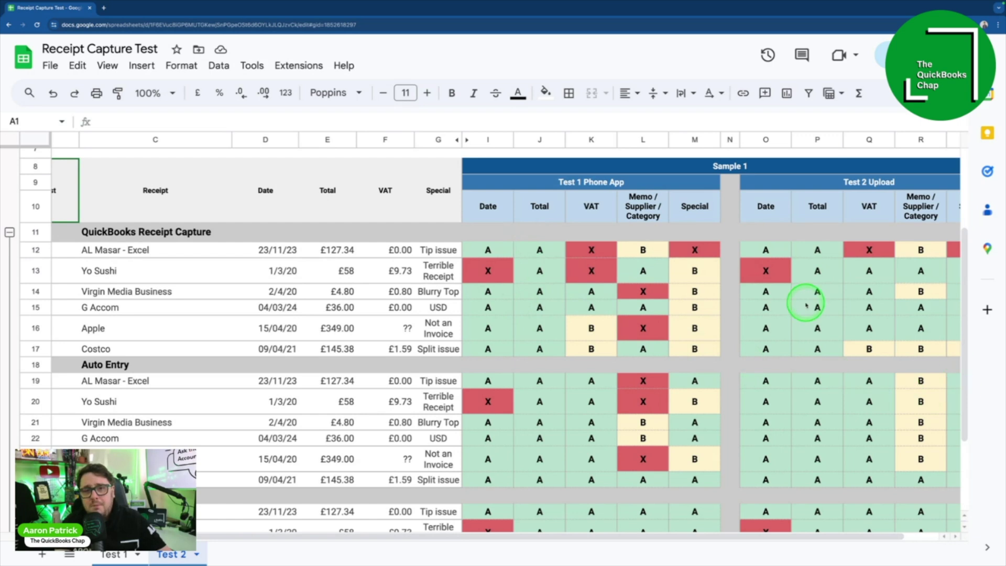
Step: Examine the Auto Entry and Apron grades for both tests on the Test 2 sheet, including Auto Entry's Costco upload grades
{"action": "scroll", "coordinate": [801, 301], "scroll_direction": "right", "scroll_amount": 1}
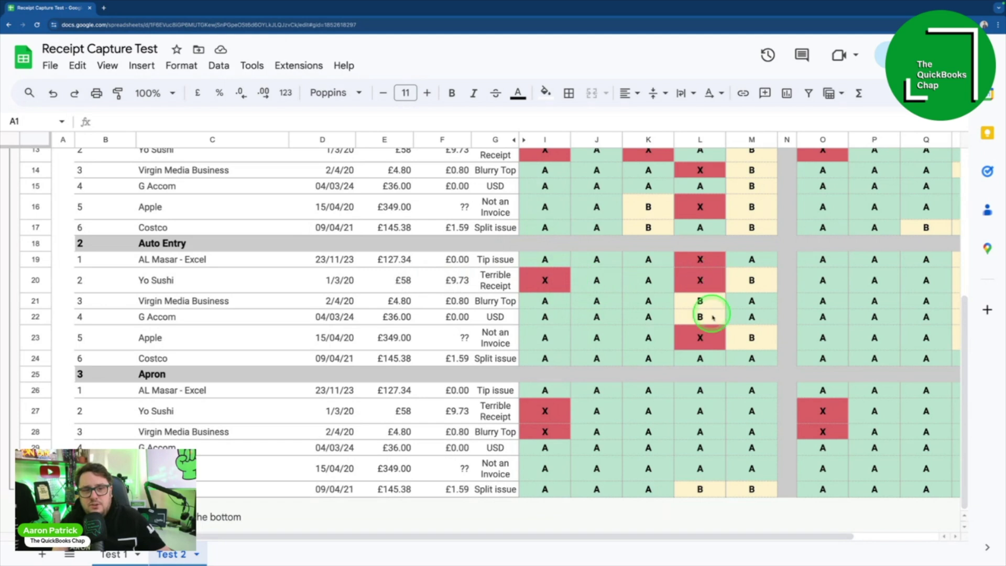
{"action": "scroll", "coordinate": [644, 288], "scroll_direction": "right", "scroll_amount": 2}
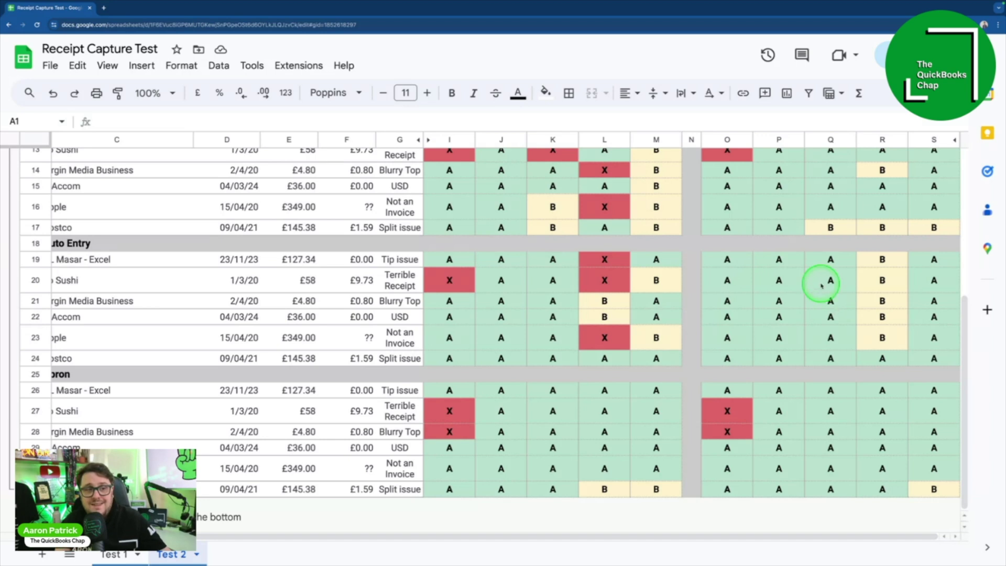
{"action": "left_click_drag", "start_coordinate": [728, 358], "coordinate": [933, 357]}
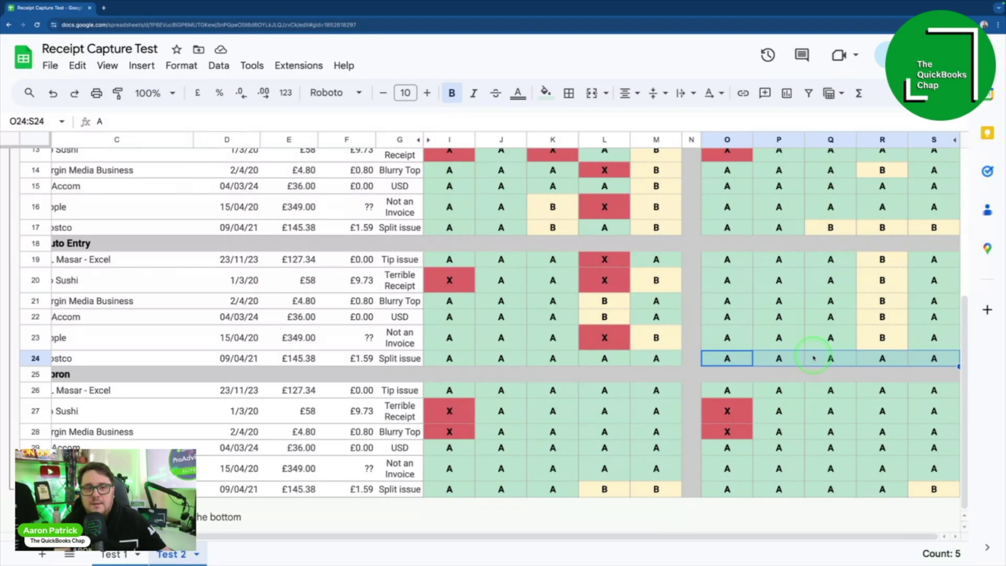
{"action": "scroll", "coordinate": [786, 327], "scroll_direction": "up", "scroll_amount": 1}
{"action": "scroll", "coordinate": [791, 333], "scroll_direction": "down", "scroll_amount": 1}
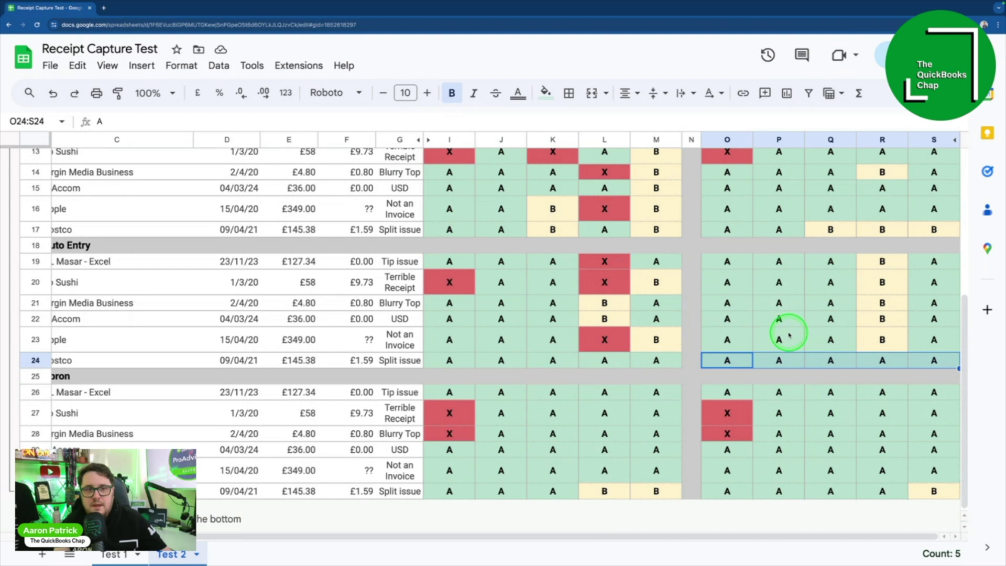
{"action": "left_click", "coordinate": [728, 263]}
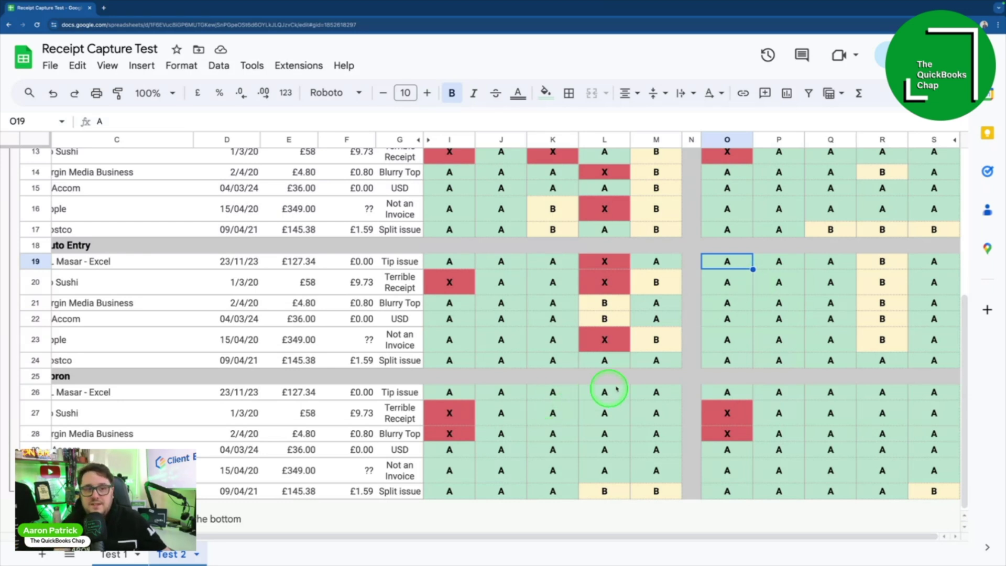
{"action": "scroll", "coordinate": [628, 388], "scroll_direction": "down", "scroll_amount": 1}
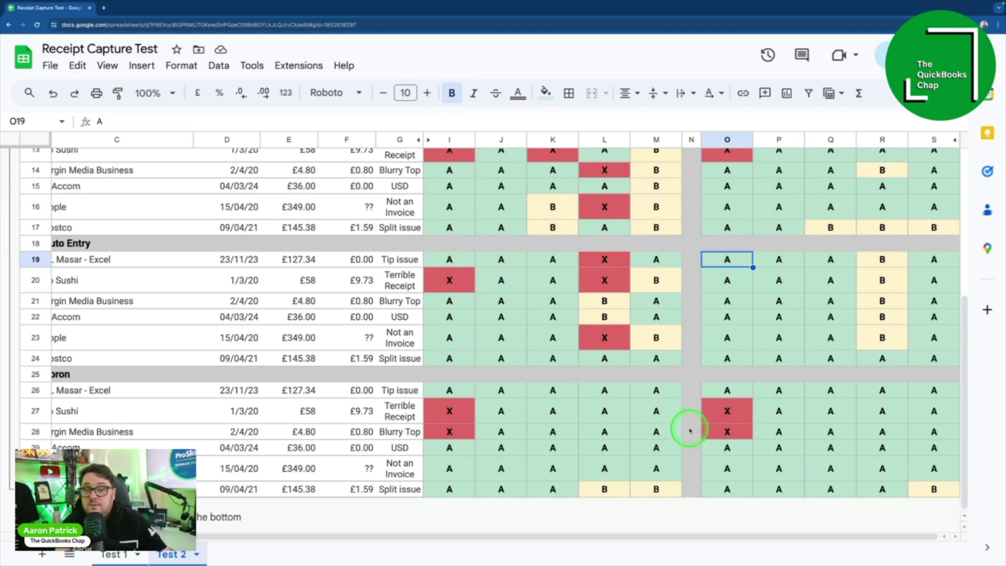
{"action": "left_click", "coordinate": [648, 432]}
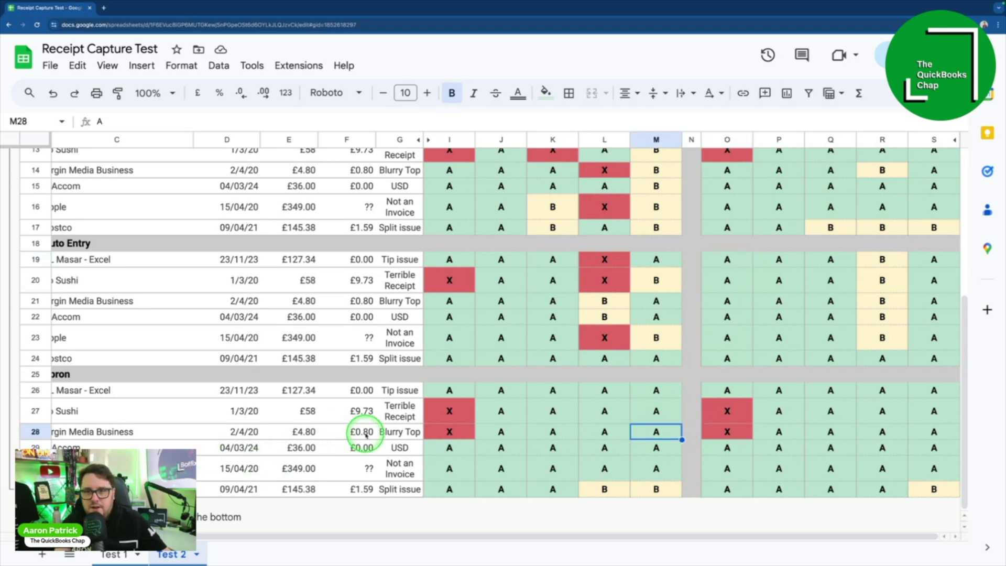
{"action": "scroll", "coordinate": [362, 432], "scroll_direction": "left", "scroll_amount": 3}
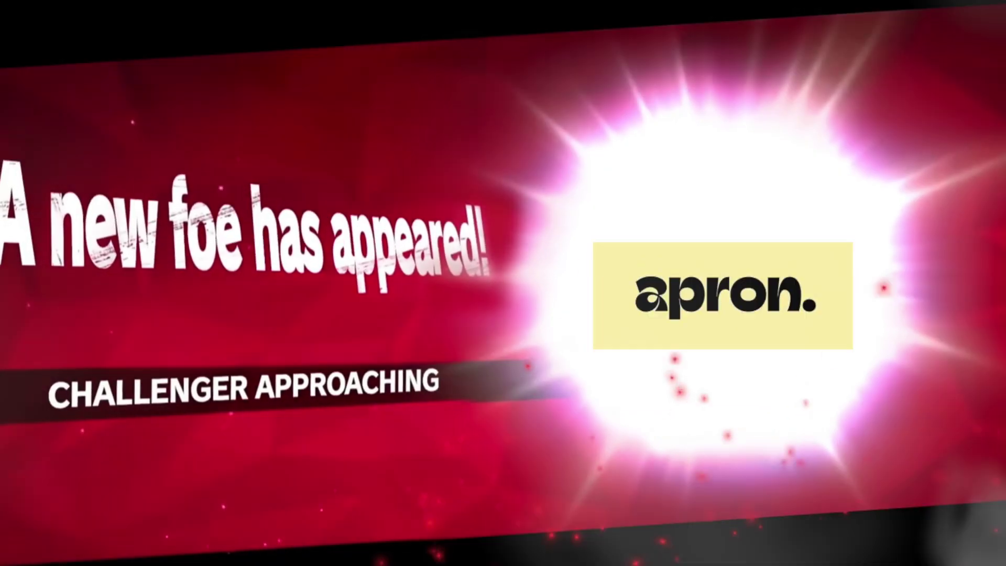